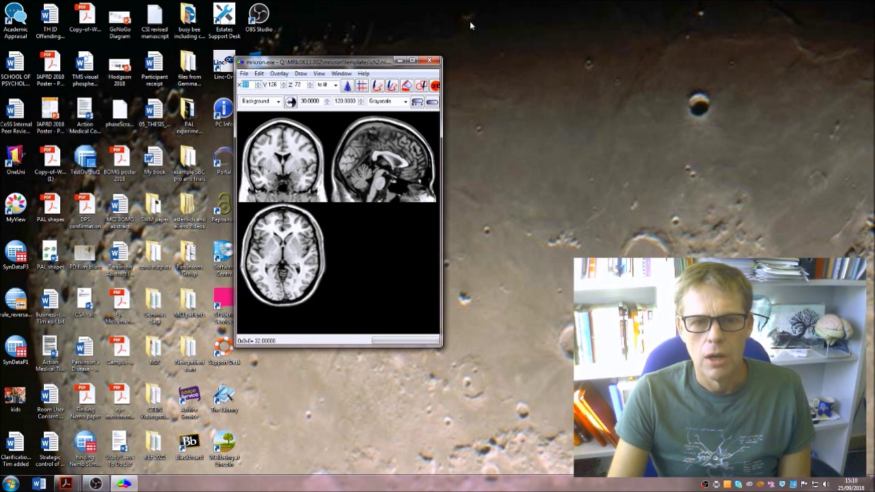
Shift the MRIcron window further right and preview the open Acrobat PDFs
{"action": "left_click_drag", "start_coordinate": [313, 62], "coordinate": [373, 64]}
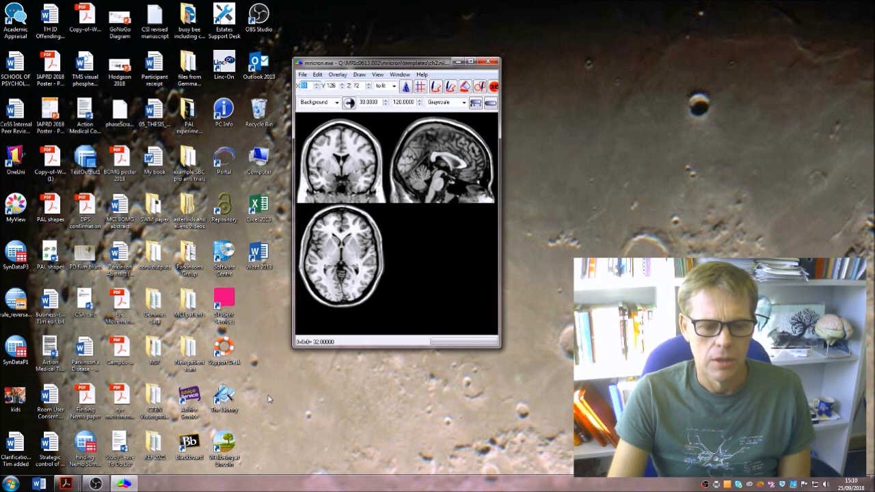
{"action": "left_click", "coordinate": [65, 484]}
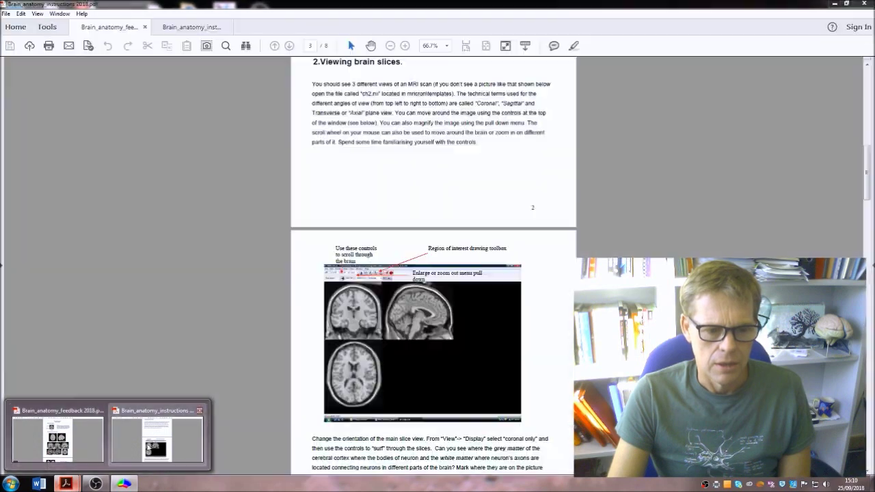
Bring the Brain Anatomy Practical instructions PDF forward and scroll to its title and back
{"action": "left_click", "coordinate": [143, 446]}
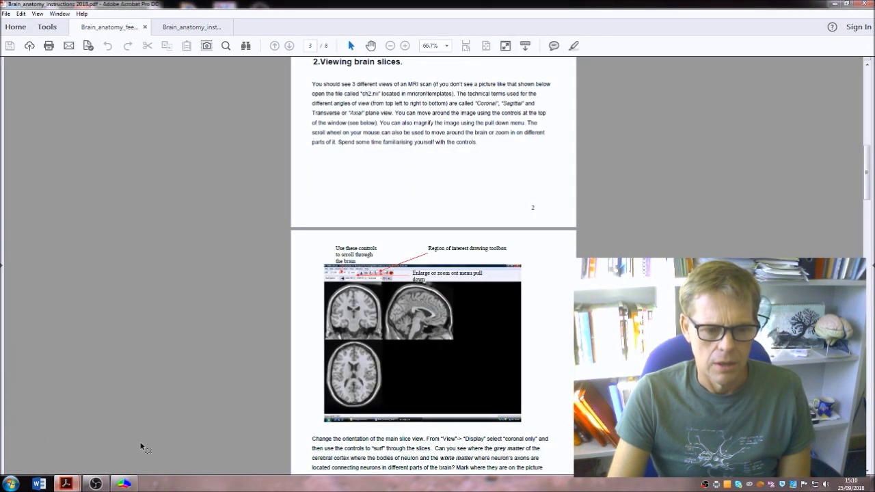
{"action": "scroll", "coordinate": [355, 192], "scroll_direction": "up", "scroll_amount": 5}
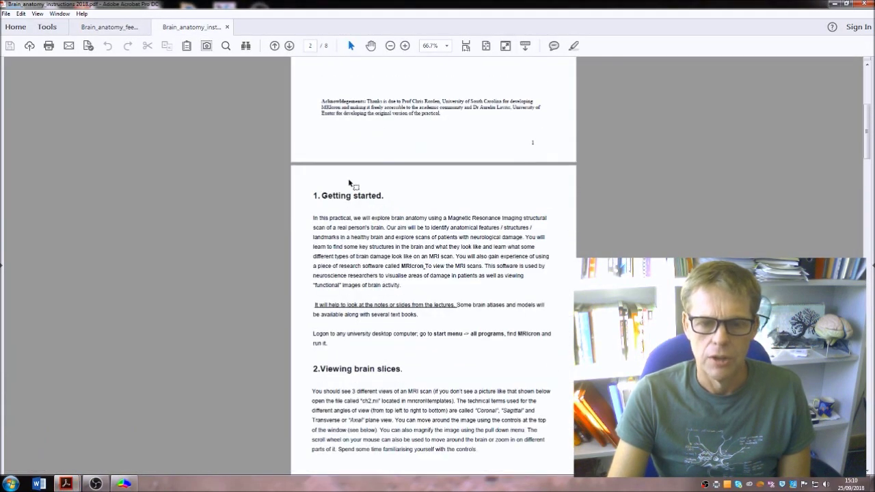
{"action": "scroll", "coordinate": [350, 183], "scroll_direction": "up", "scroll_amount": 5}
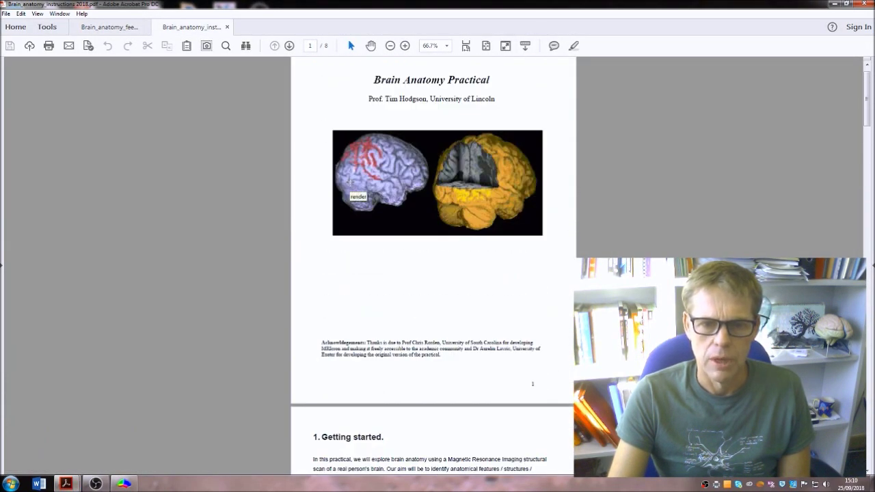
{"action": "scroll", "coordinate": [349, 182], "scroll_direction": "down", "scroll_amount": 5}
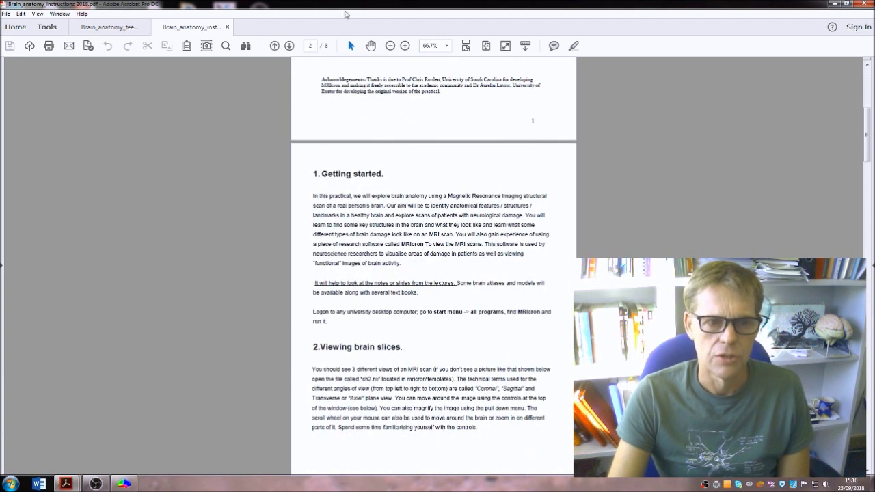
Check the feedback sheet, return to the instructions, then minimise Acrobat to reveal MRIcron
{"action": "left_click", "coordinate": [140, 27]}
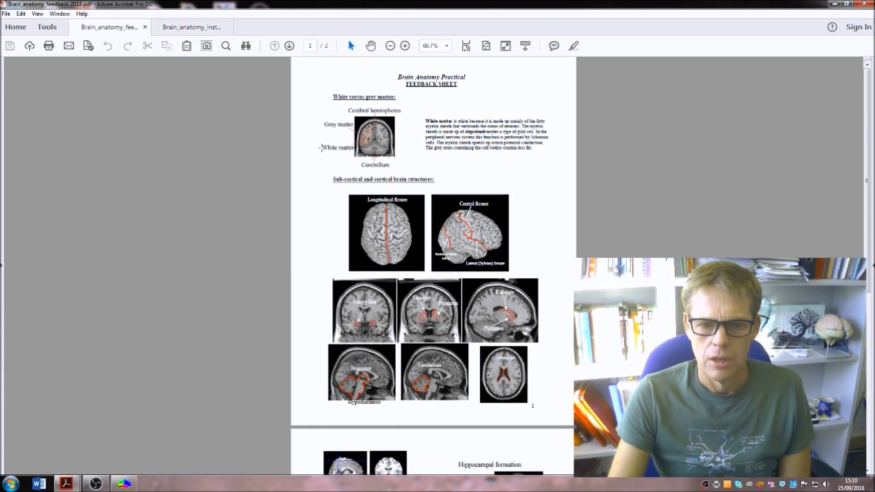
{"action": "scroll", "coordinate": [320, 146], "scroll_direction": "down", "scroll_amount": 8}
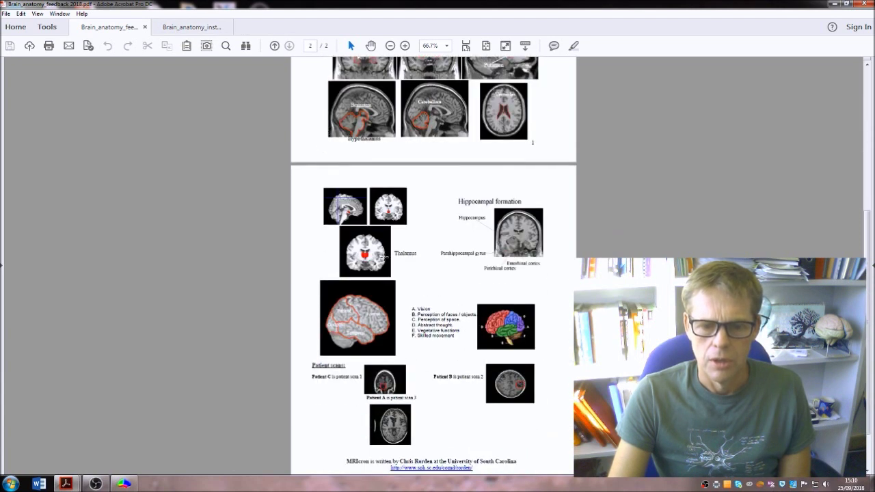
{"action": "left_click", "coordinate": [181, 31]}
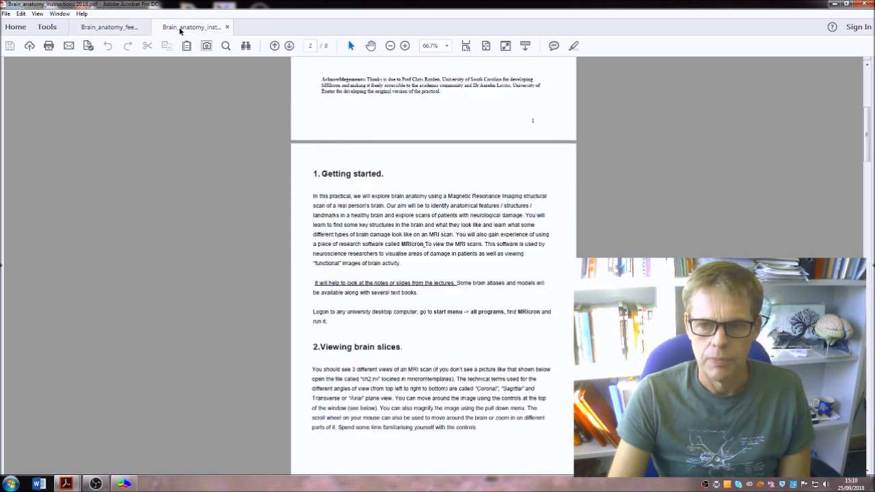
{"action": "left_click", "coordinate": [838, 6]}
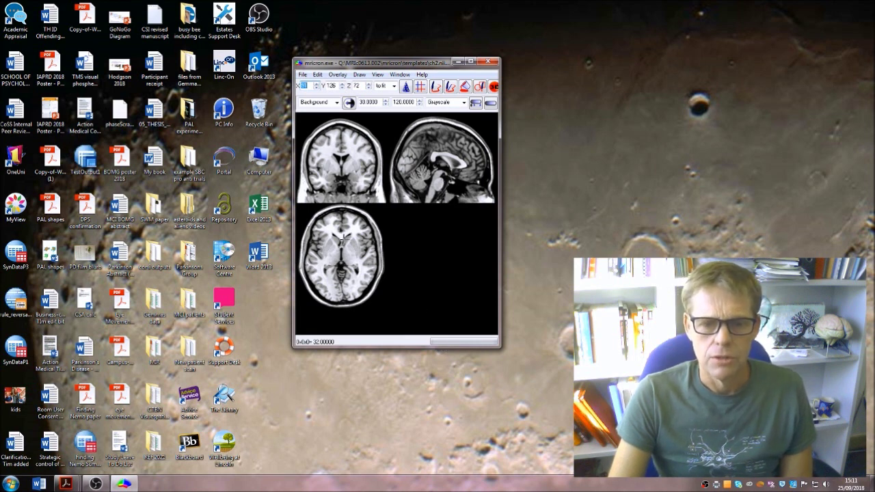
Scroll the axial view down to around Z 59 and nudge the MRIcron window lower
{"action": "scroll", "coordinate": [342, 238], "scroll_direction": "up", "scroll_amount": 3}
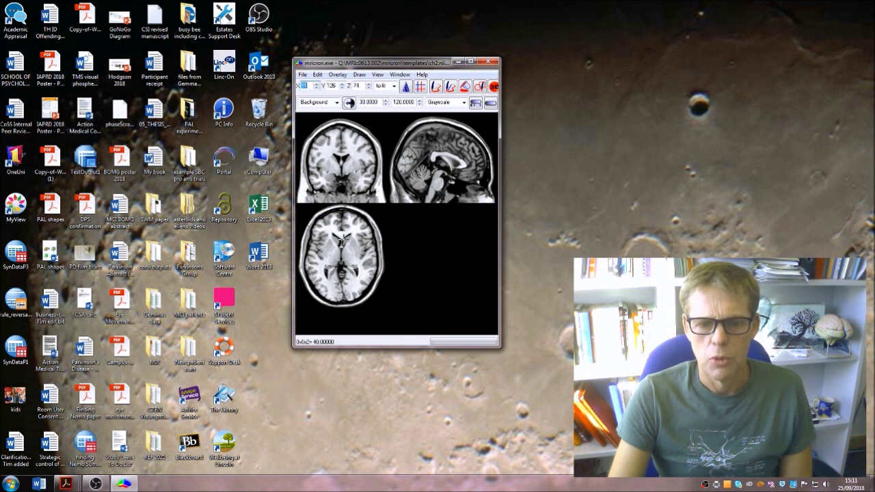
{"action": "scroll", "coordinate": [338, 229], "scroll_direction": "down", "scroll_amount": 14}
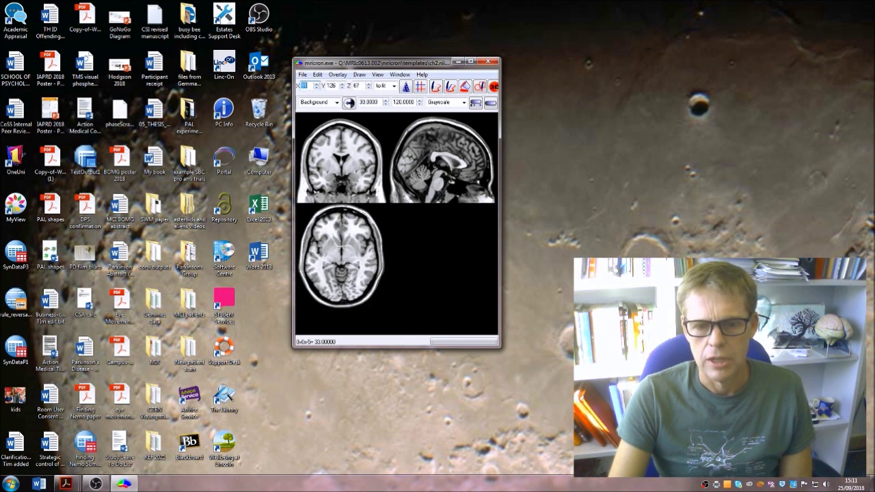
{"action": "scroll", "coordinate": [337, 226], "scroll_direction": "down", "scroll_amount": 2}
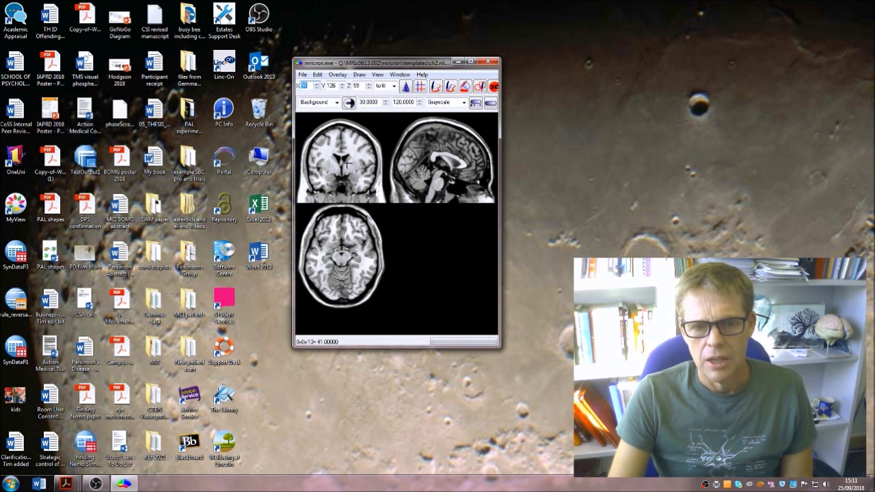
{"action": "left_click_drag", "start_coordinate": [354, 65], "coordinate": [353, 82]}
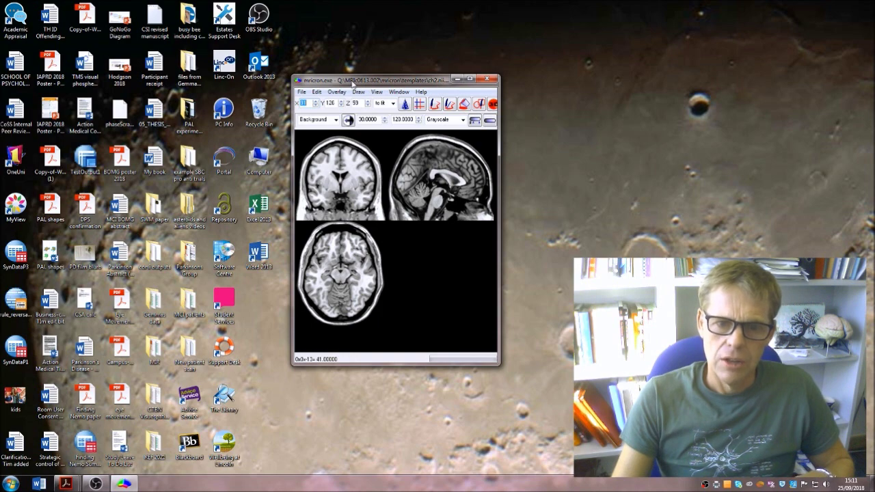
Close MRIcron, relaunch it from the Start menu, and begin choosing a background image
{"action": "left_click", "coordinate": [486, 79]}
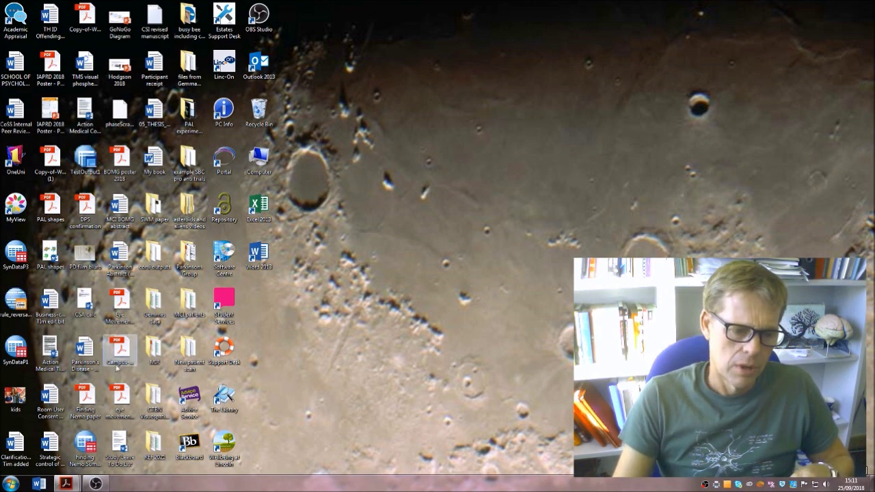
{"action": "left_click", "coordinate": [11, 484]}
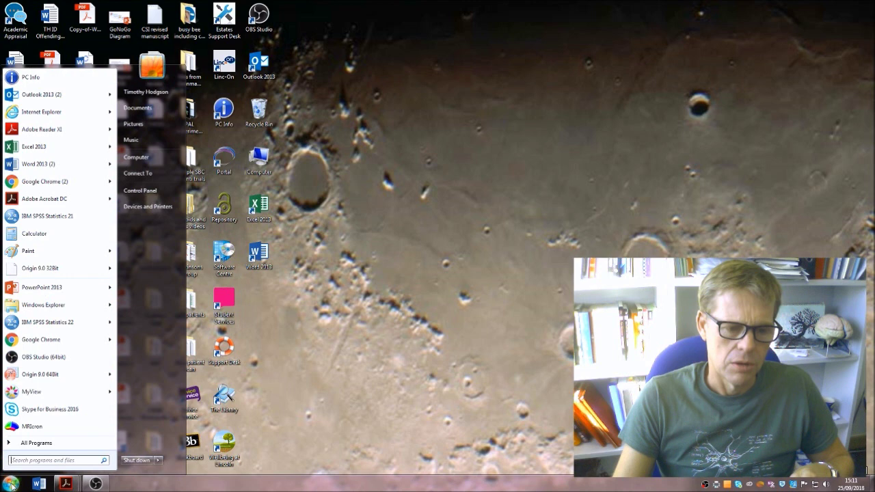
{"action": "left_click", "coordinate": [69, 426]}
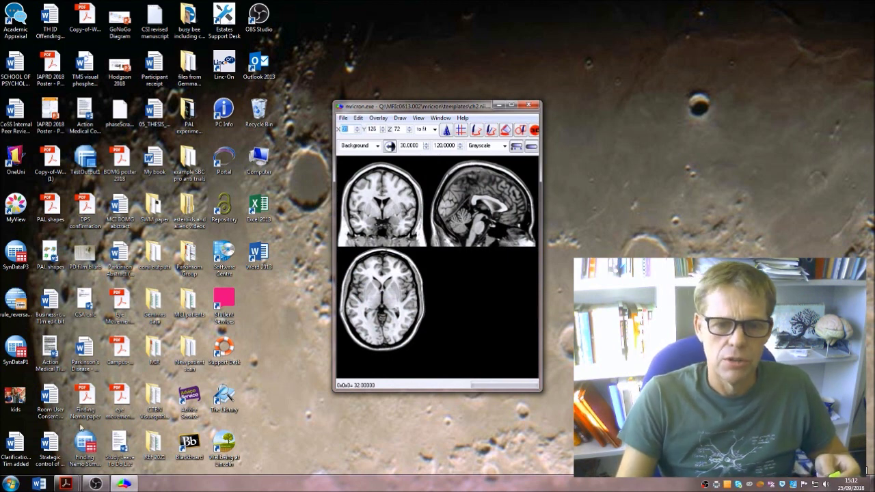
{"action": "left_click", "coordinate": [347, 120]}
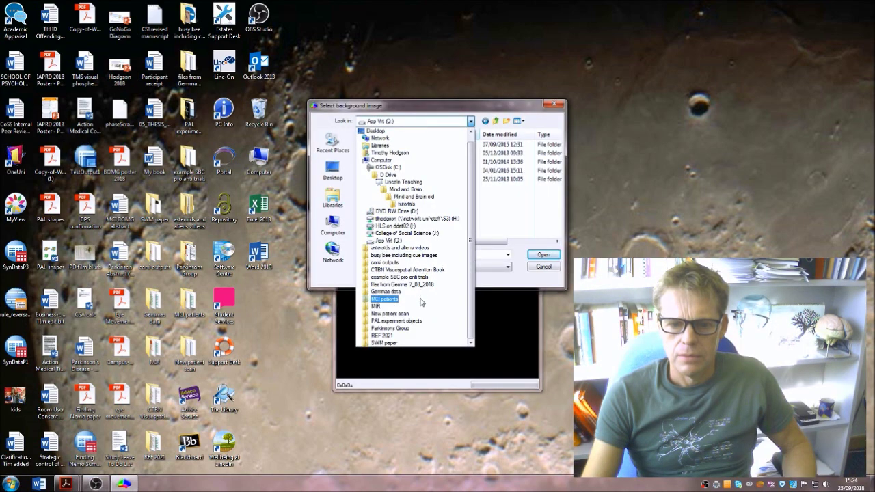
Browse to G:\MRIc0613.002\mricron\templates and load the brodmann.nii.gz atlas as background
{"action": "left_click", "coordinate": [388, 241]}
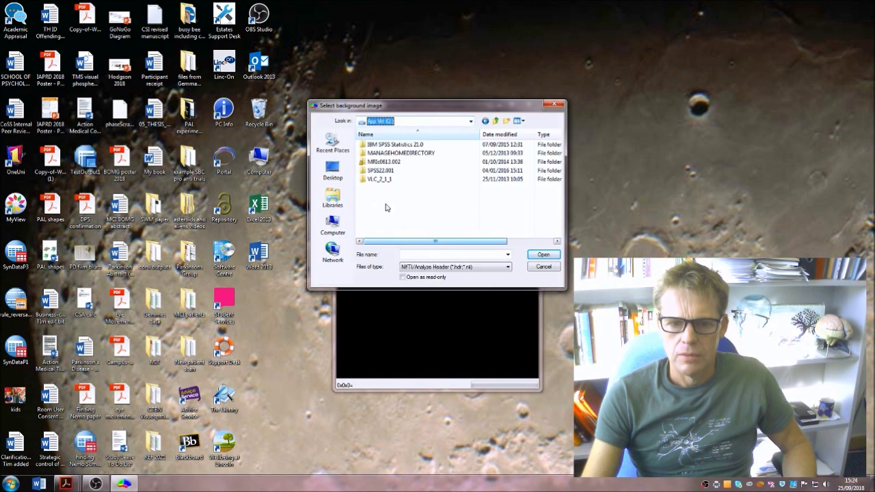
{"action": "double_click", "coordinate": [377, 162]}
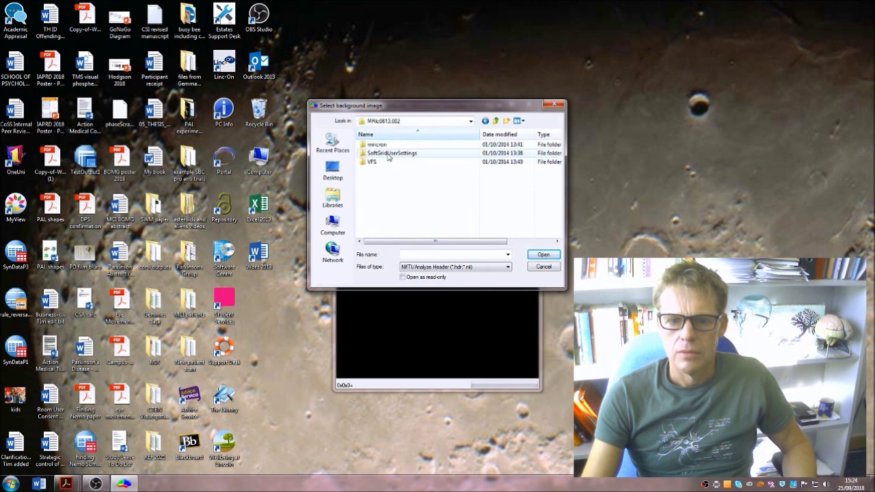
{"action": "double_click", "coordinate": [383, 145]}
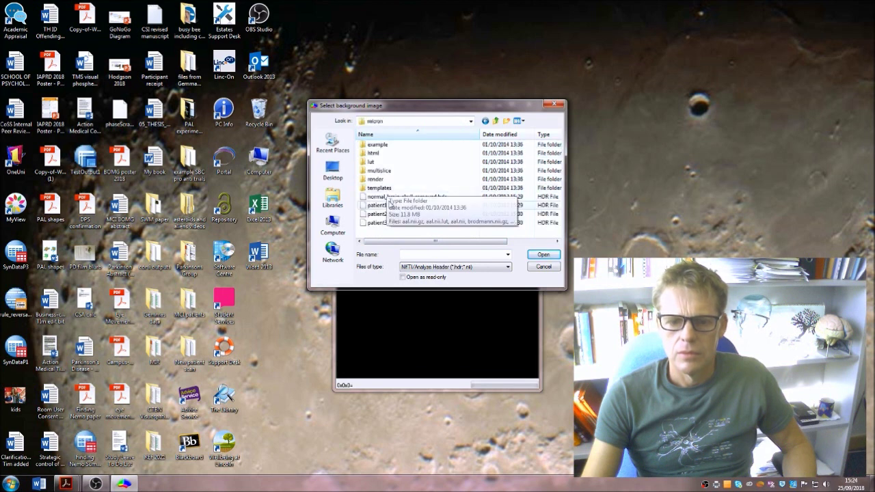
{"action": "double_click", "coordinate": [379, 187]}
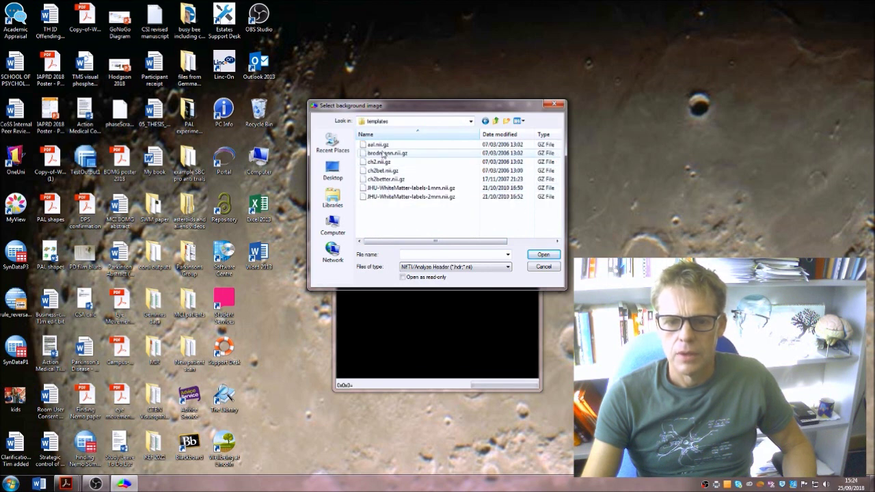
{"action": "left_click", "coordinate": [383, 154]}
{"action": "double_click", "coordinate": [384, 154]}
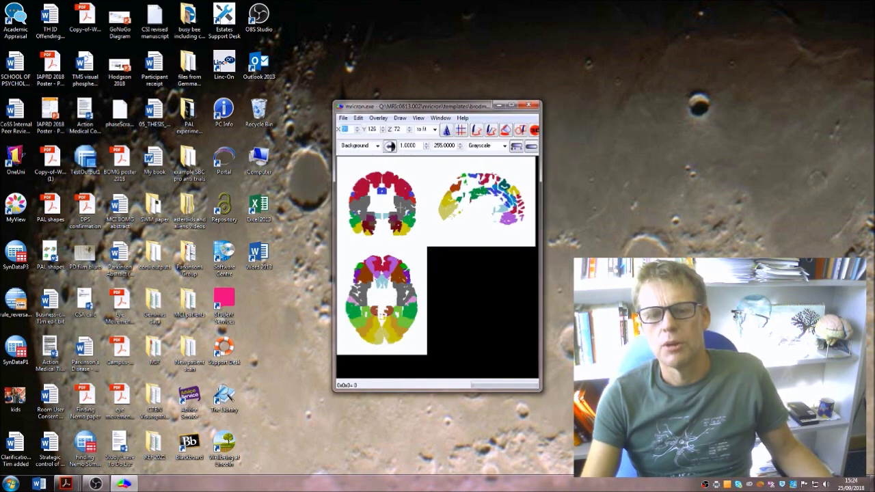
{"action": "scroll", "coordinate": [394, 196], "scroll_direction": "down", "scroll_amount": 3}
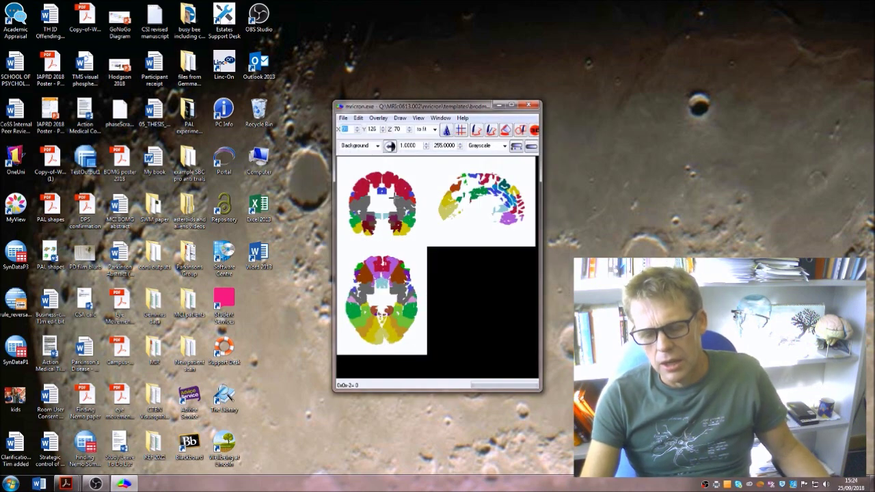
Replace the Brodmann atlas background with the ch2.nii.gz template
{"action": "left_click", "coordinate": [406, 197]}
{"action": "scroll", "coordinate": [406, 196], "scroll_direction": "down", "scroll_amount": 4}
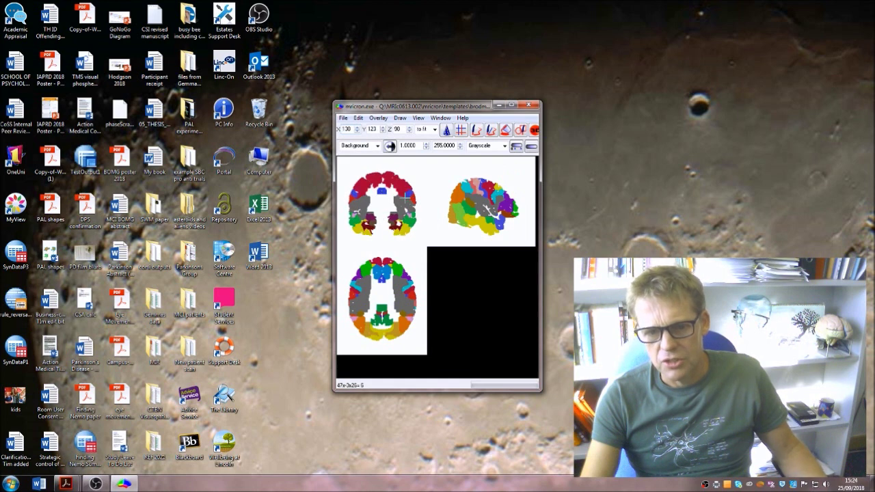
{"action": "left_click", "coordinate": [344, 119]}
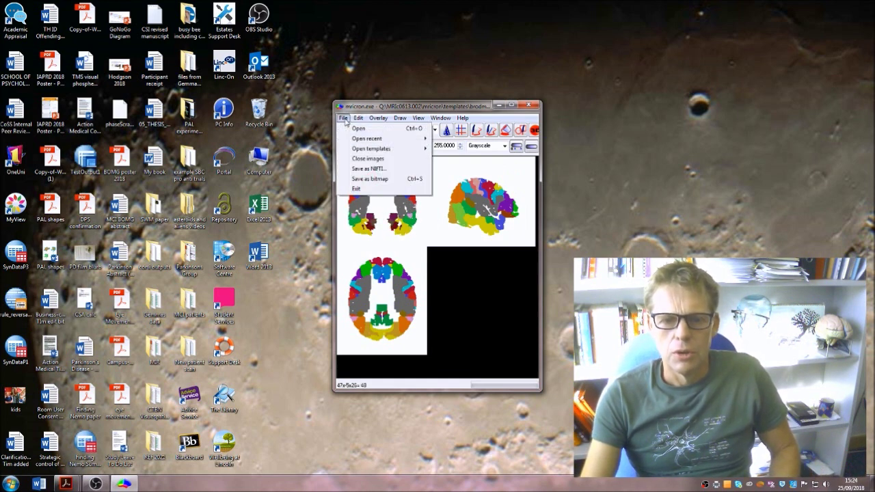
{"action": "left_click", "coordinate": [353, 129]}
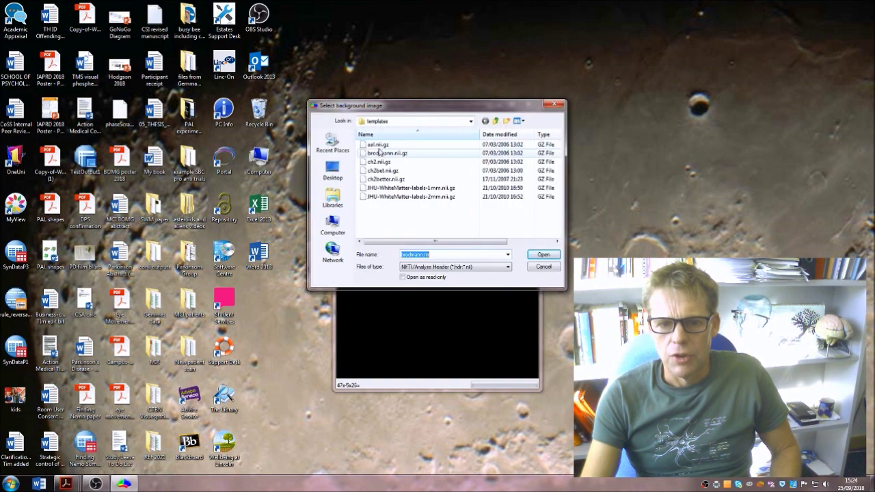
{"action": "left_click", "coordinate": [382, 164]}
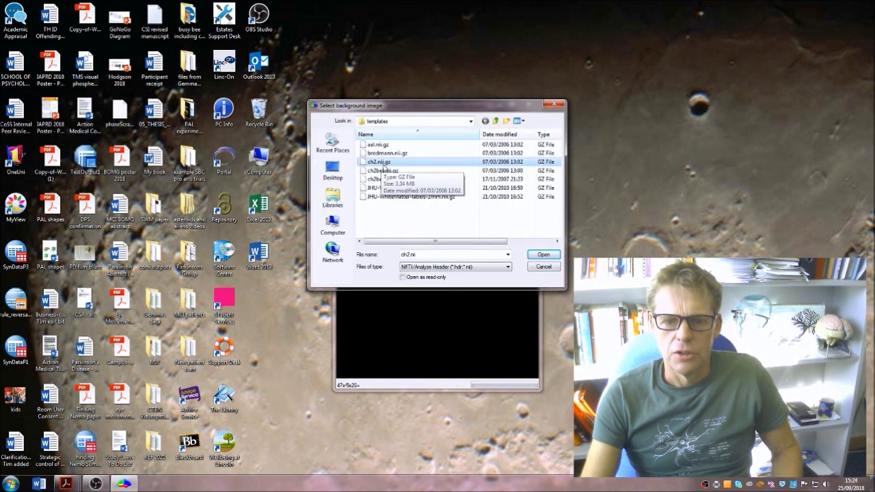
{"action": "left_click", "coordinate": [542, 255]}
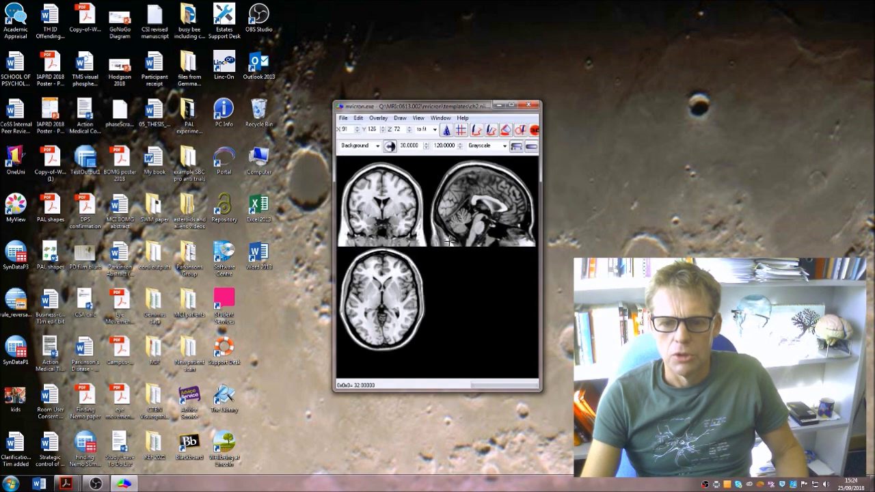
{"action": "scroll", "coordinate": [398, 200], "scroll_direction": "down", "scroll_amount": 2}
{"action": "scroll", "coordinate": [398, 200], "scroll_direction": "up", "scroll_amount": 2}
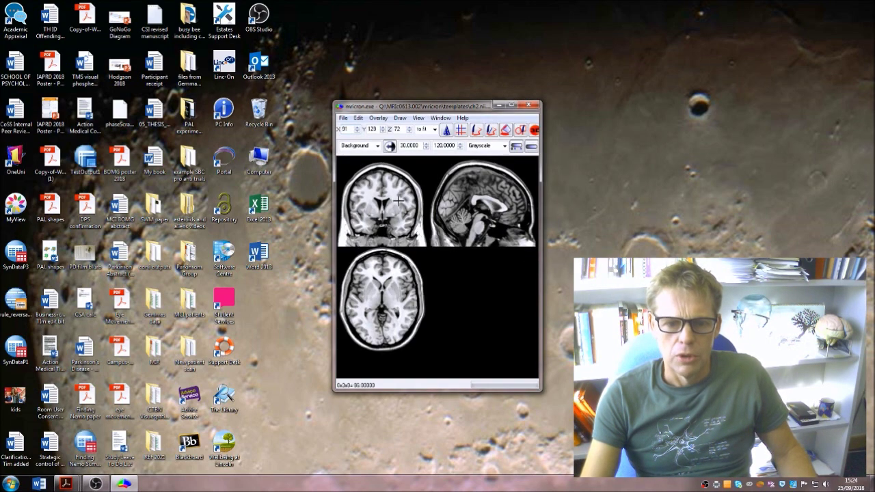
Go up to the mricron folder and load the ch2.nii image instead
{"action": "left_click", "coordinate": [342, 118]}
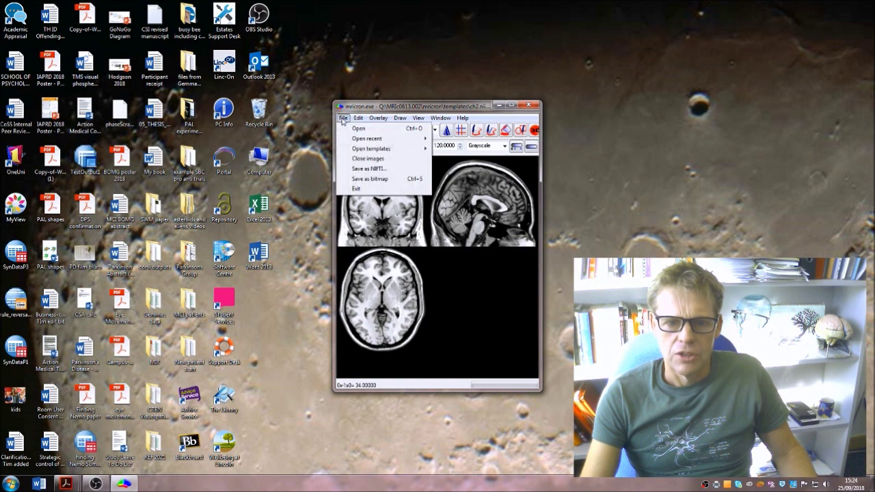
{"action": "left_click", "coordinate": [354, 127]}
{"action": "left_click", "coordinate": [498, 121]}
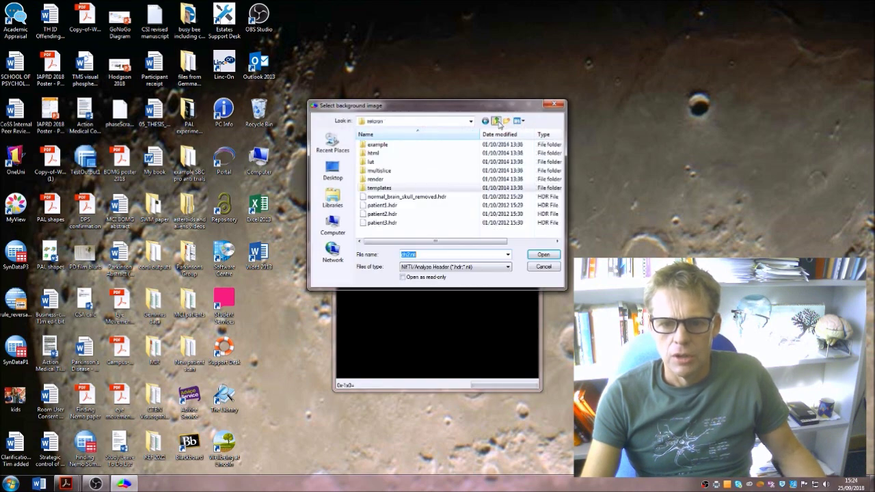
{"action": "left_click", "coordinate": [497, 121]}
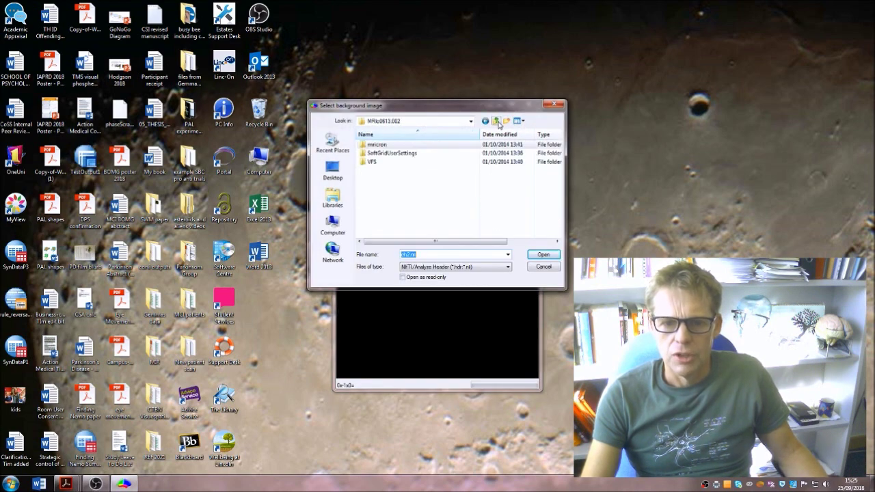
{"action": "double_click", "coordinate": [406, 147]}
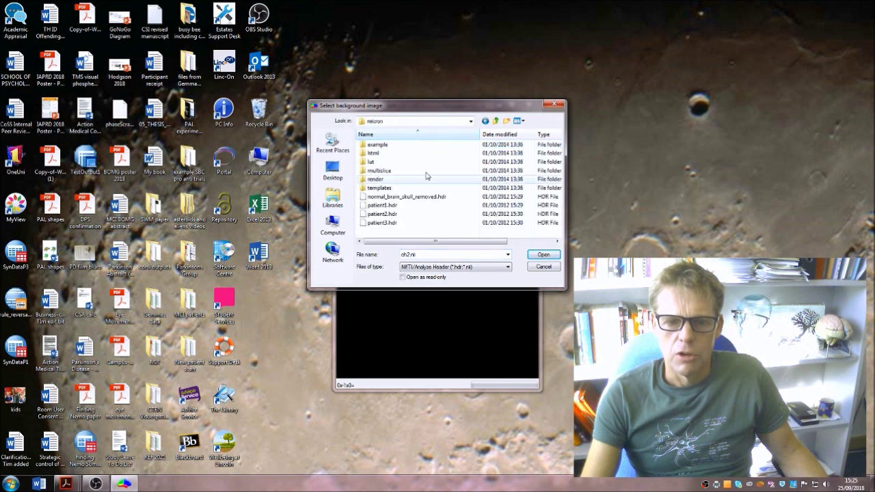
{"action": "left_click", "coordinate": [544, 254]}
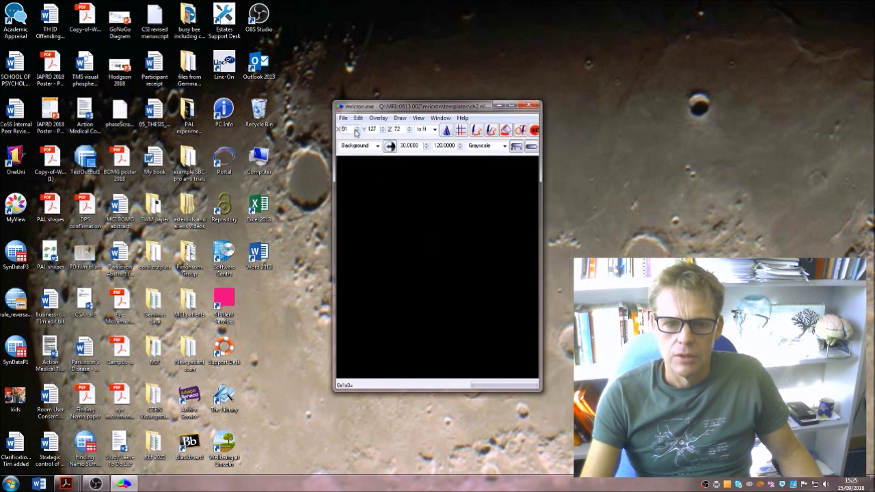
Reload ch2.nii.gz from the templates folder as background and click a new brain location
{"action": "left_click", "coordinate": [344, 118]}
{"action": "left_click", "coordinate": [359, 125]}
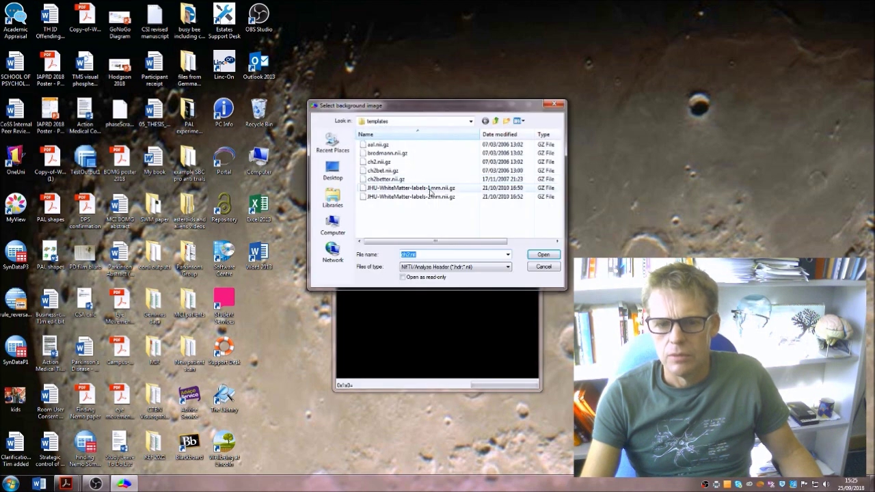
{"action": "left_click", "coordinate": [379, 162]}
{"action": "left_click", "coordinate": [543, 255]}
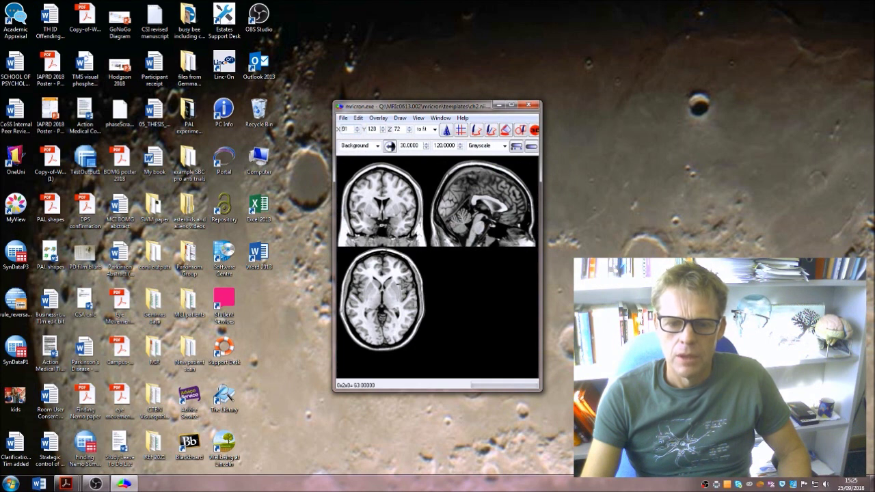
{"action": "left_click", "coordinate": [403, 283]}
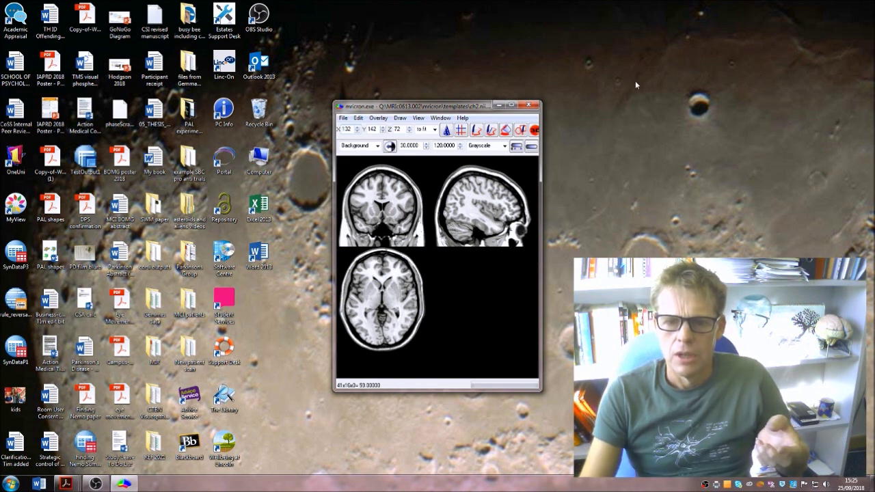
Maximize the MRIcron window and step through coronal slices
{"action": "left_click", "coordinate": [512, 105]}
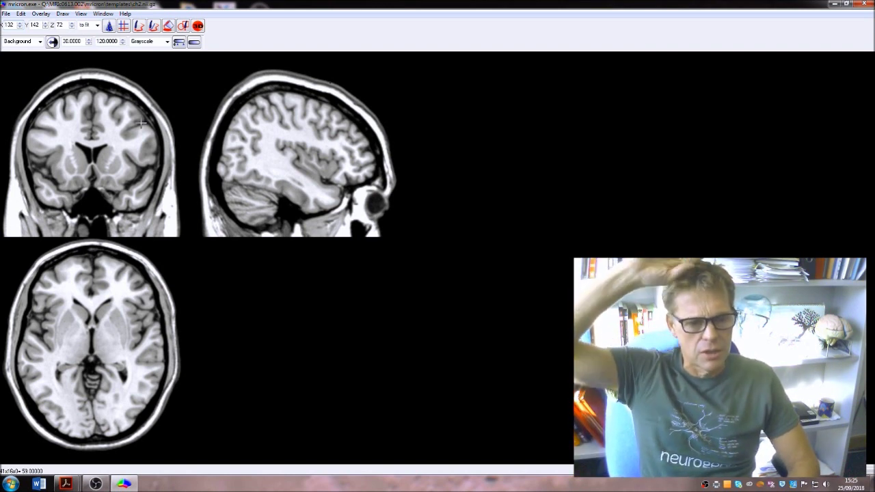
{"action": "left_click", "coordinate": [108, 142]}
{"action": "scroll", "coordinate": [108, 141], "scroll_direction": "up", "scroll_amount": 5}
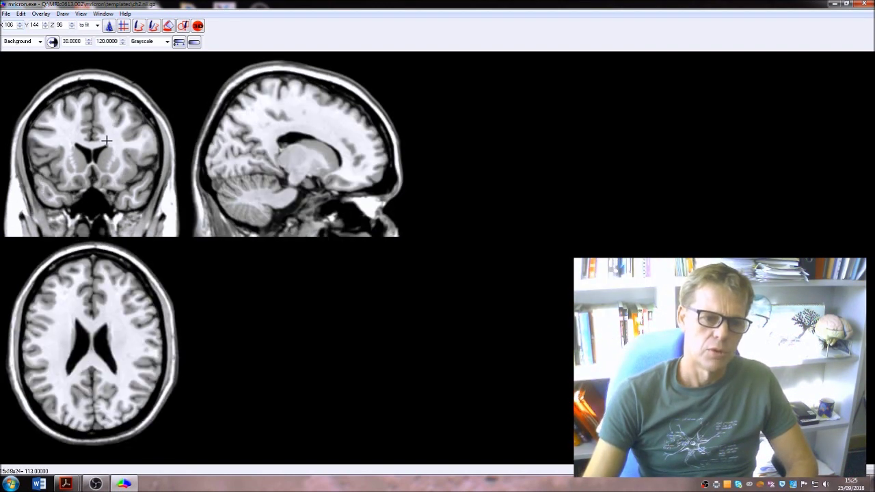
{"action": "scroll", "coordinate": [108, 141], "scroll_direction": "down", "scroll_amount": 14}
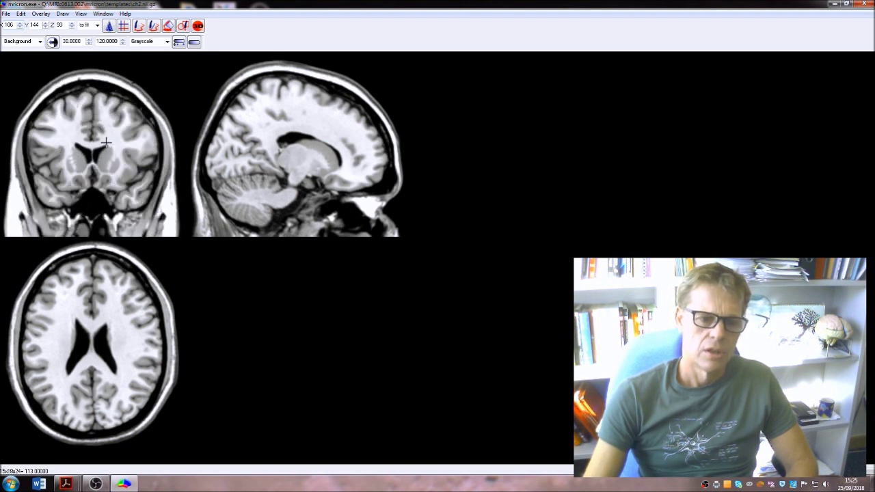
{"action": "left_click", "coordinate": [106, 144]}
{"action": "scroll", "coordinate": [106, 145], "scroll_direction": "down", "scroll_amount": 13}
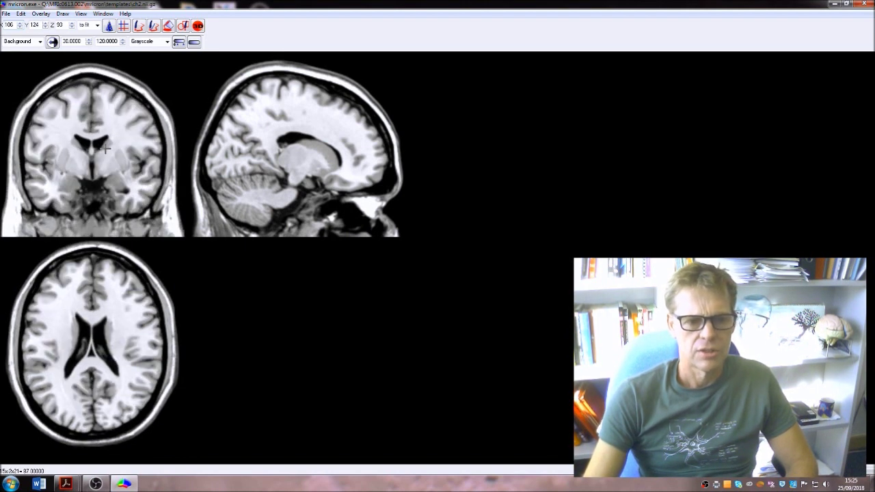
Pick new points on the sagittal and axial slices, reaching X 94, Y 113, Z 94
{"action": "left_click", "coordinate": [290, 130]}
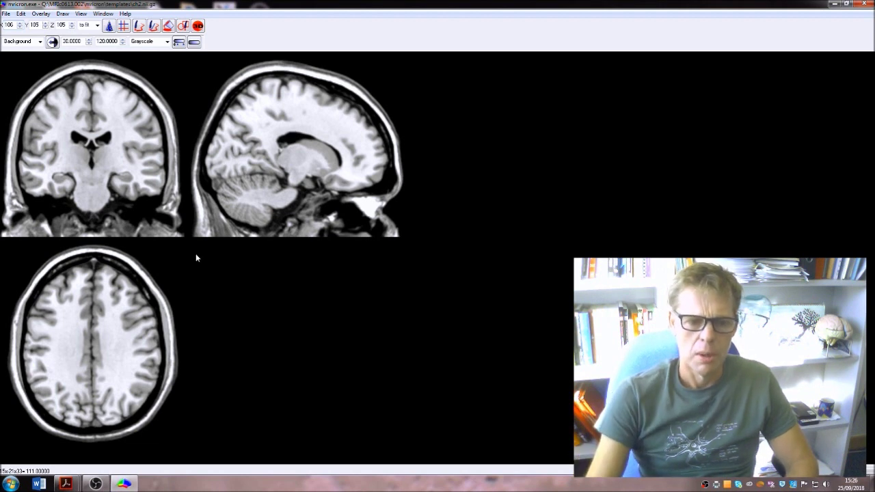
{"action": "left_click", "coordinate": [91, 323]}
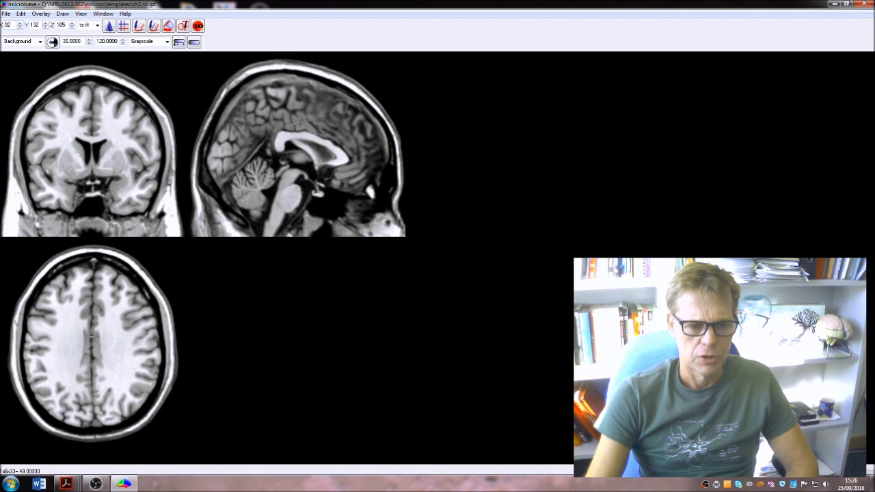
{"action": "left_click", "coordinate": [92, 336]}
Scroll through axial slices and switch the crosshairs on
{"action": "scroll", "coordinate": [93, 335], "scroll_direction": "down", "scroll_amount": 11}
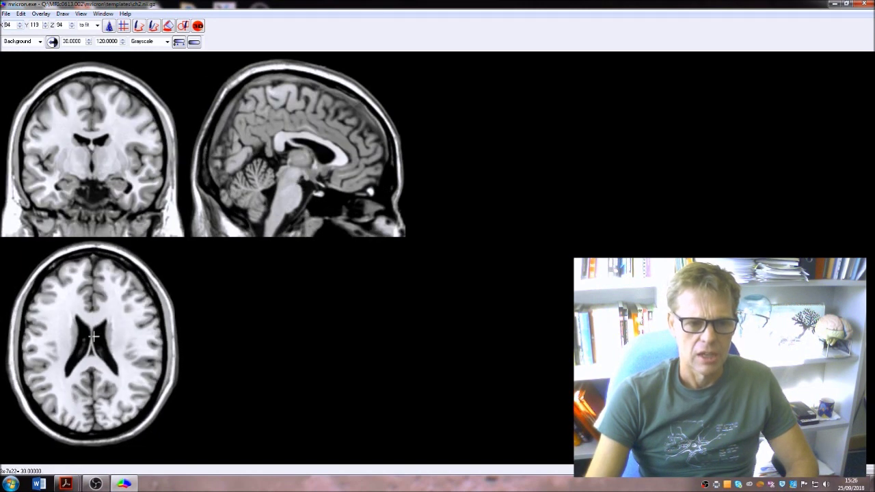
{"action": "scroll", "coordinate": [93, 335], "scroll_direction": "down", "scroll_amount": 4}
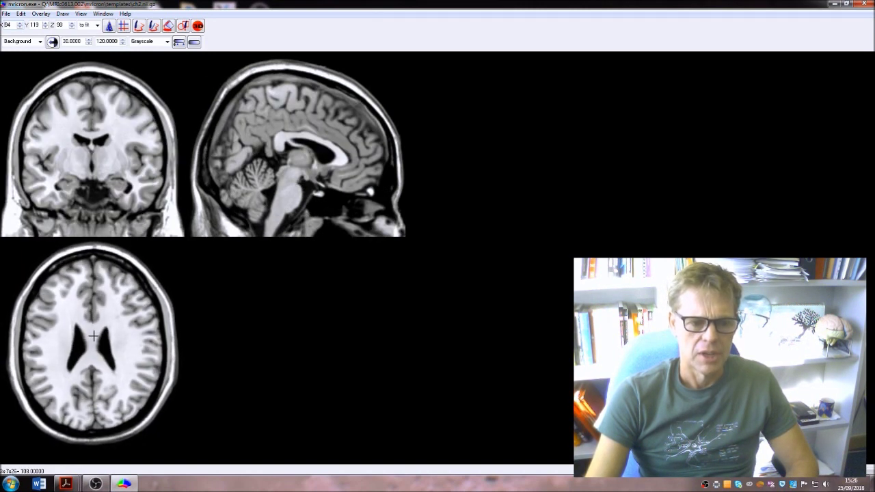
{"action": "scroll", "coordinate": [93, 335], "scroll_direction": "up", "scroll_amount": 20}
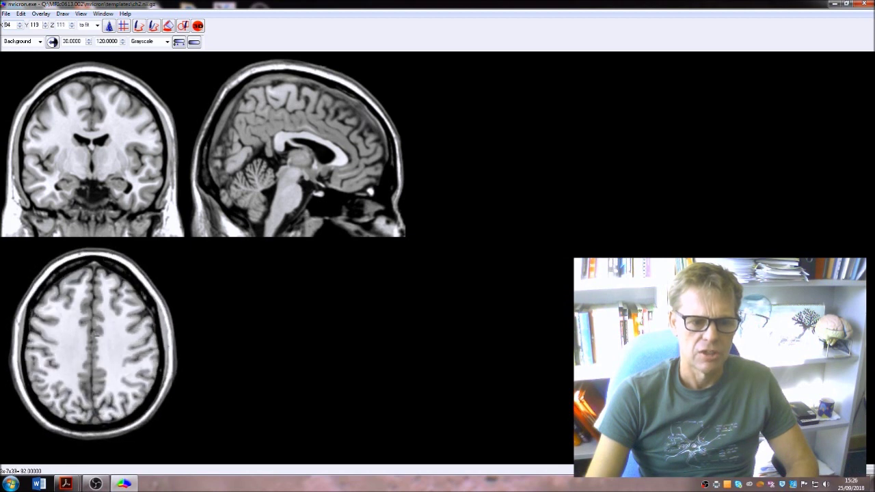
{"action": "scroll", "coordinate": [93, 336], "scroll_direction": "up", "scroll_amount": 4}
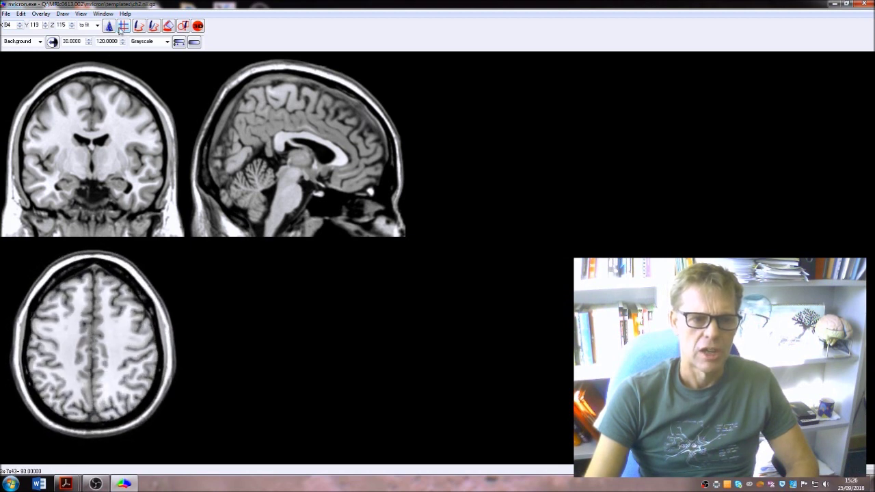
{"action": "left_click", "coordinate": [123, 25]}
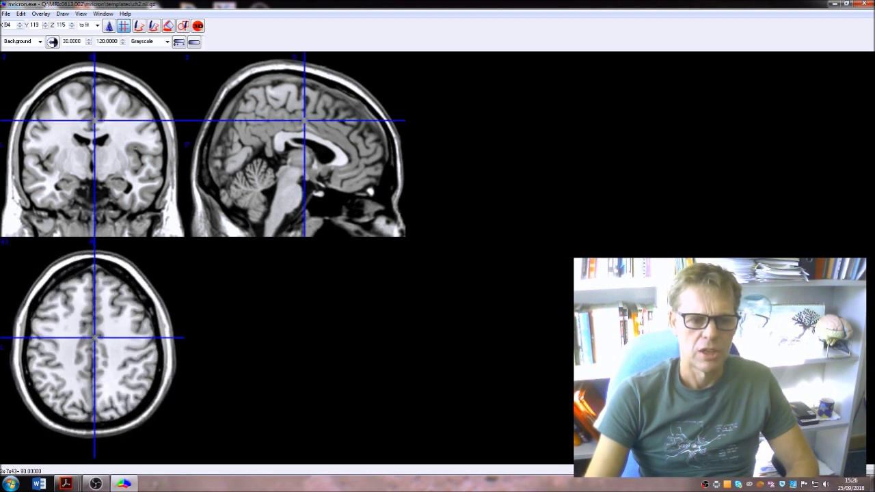
Nudge the axial crosshair, scroll through slices, and drag it toward the back
{"action": "left_click", "coordinate": [96, 336]}
{"action": "scroll", "coordinate": [95, 335], "scroll_direction": "up", "scroll_amount": 5}
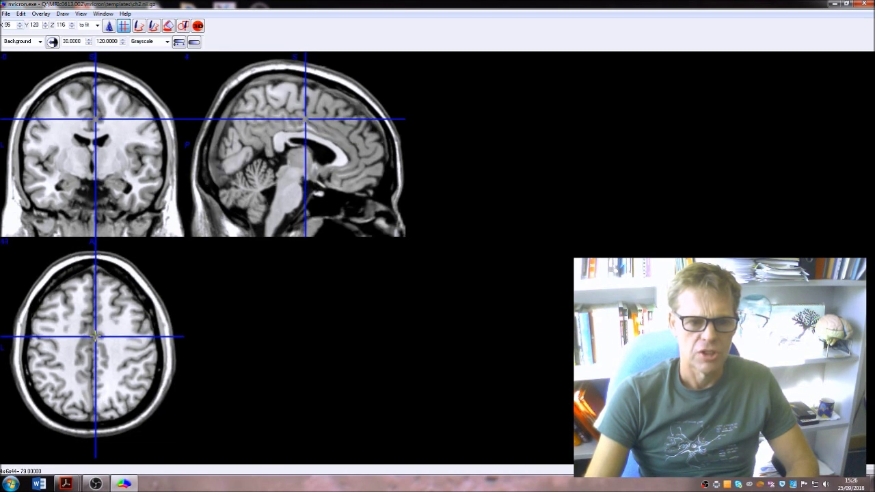
{"action": "scroll", "coordinate": [96, 336], "scroll_direction": "up", "scroll_amount": 6}
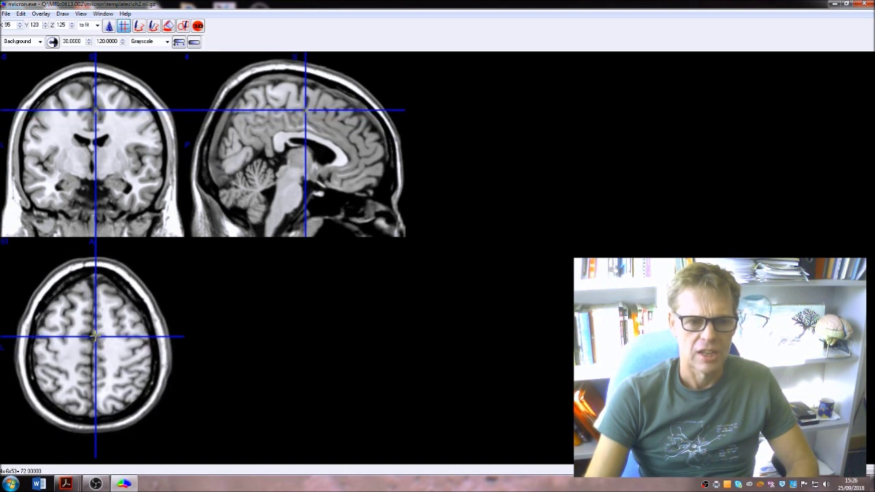
{"action": "scroll", "coordinate": [95, 336], "scroll_direction": "down", "scroll_amount": 13}
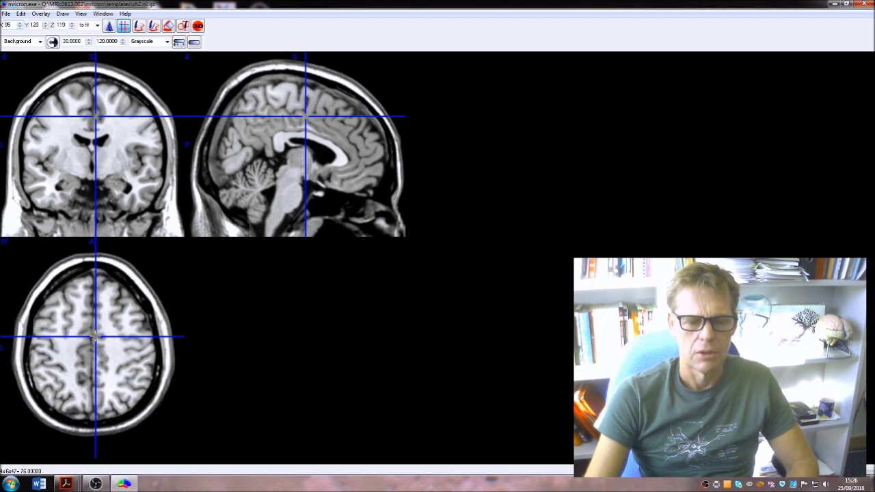
{"action": "scroll", "coordinate": [96, 336], "scroll_direction": "down", "scroll_amount": 1}
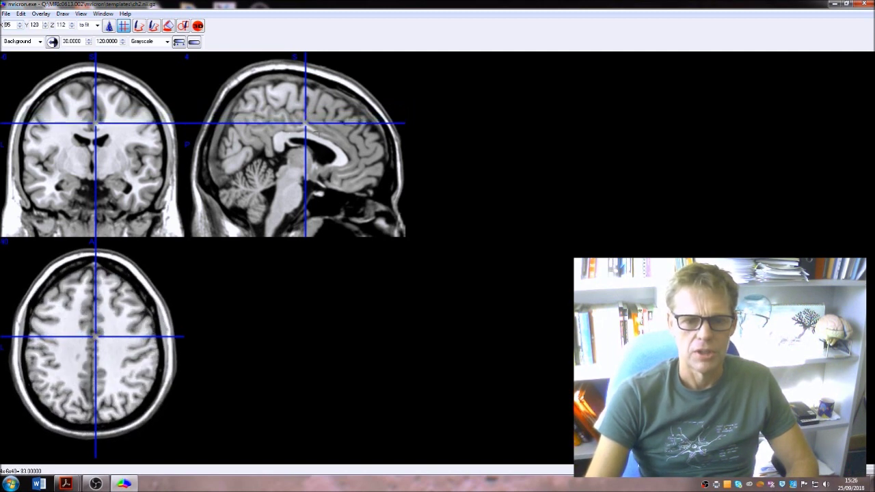
{"action": "left_click_drag", "start_coordinate": [99, 325], "coordinate": [91, 348]}
Set a sagittal position, scroll to Z 104, and switch the crosshairs off
{"action": "left_click", "coordinate": [282, 132]}
{"action": "scroll", "coordinate": [282, 136], "scroll_direction": "down", "scroll_amount": 1}
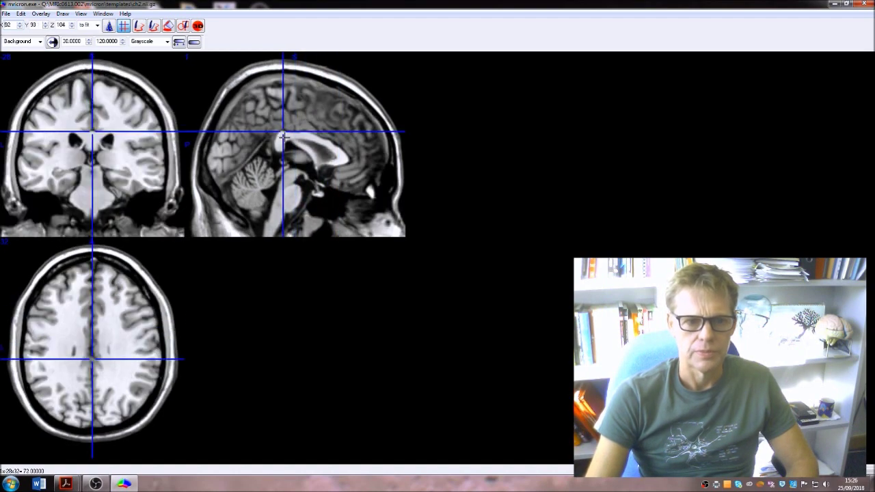
{"action": "scroll", "coordinate": [281, 140], "scroll_direction": "down", "scroll_amount": 1}
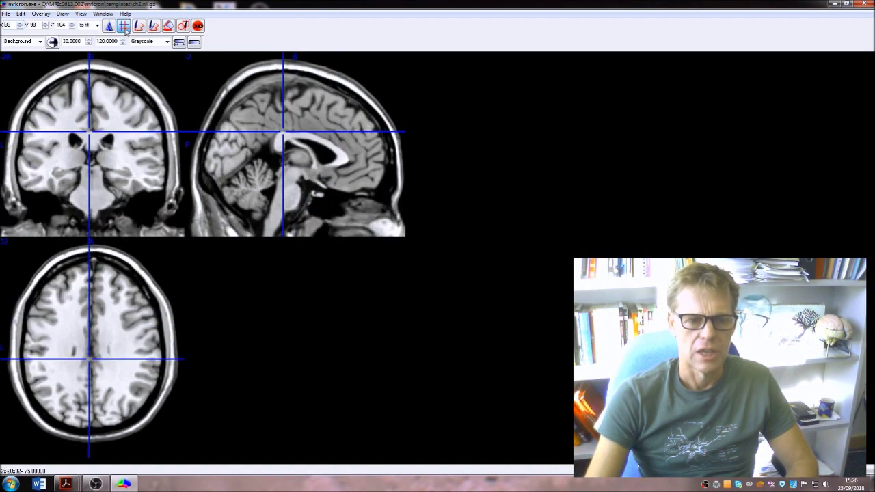
{"action": "left_click", "coordinate": [125, 28]}
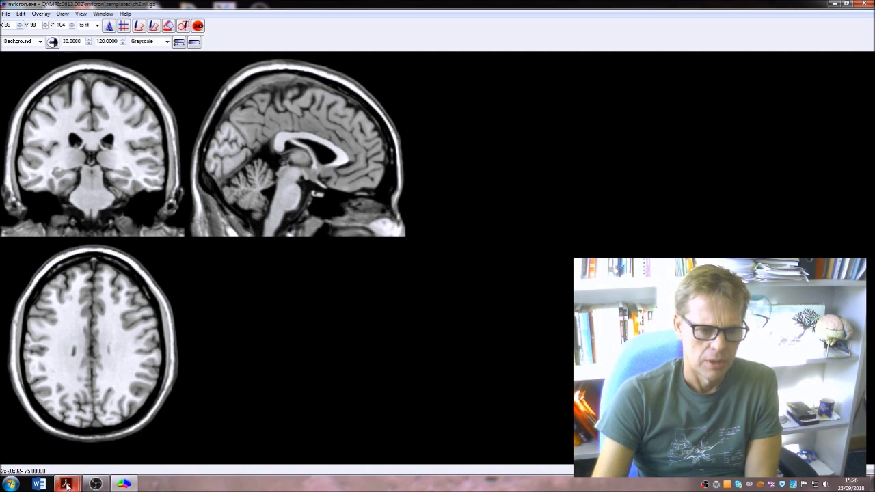
{"action": "mouse_move", "coordinate": [66, 485]}
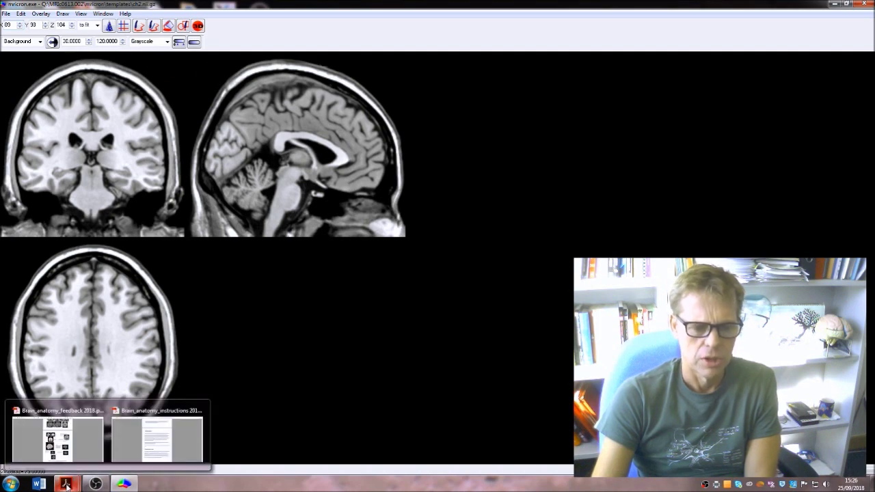
{"action": "left_click", "coordinate": [158, 435]}
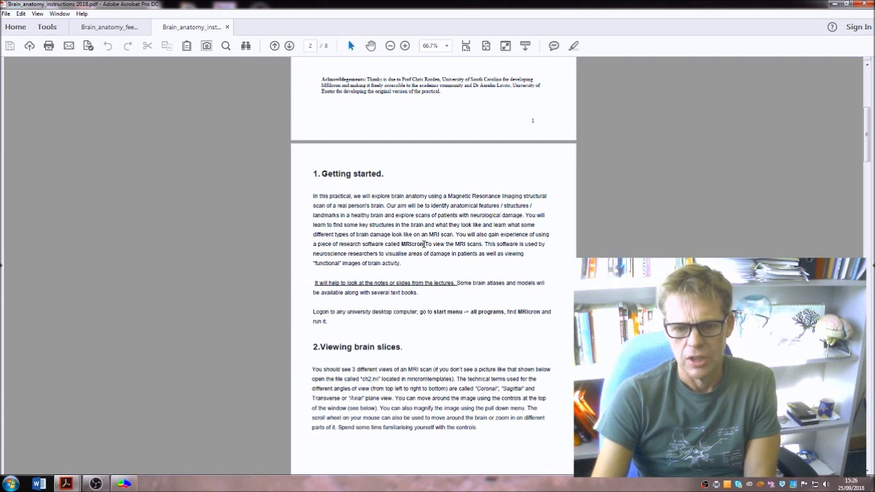
{"action": "scroll", "coordinate": [425, 243], "scroll_direction": "down", "scroll_amount": 8}
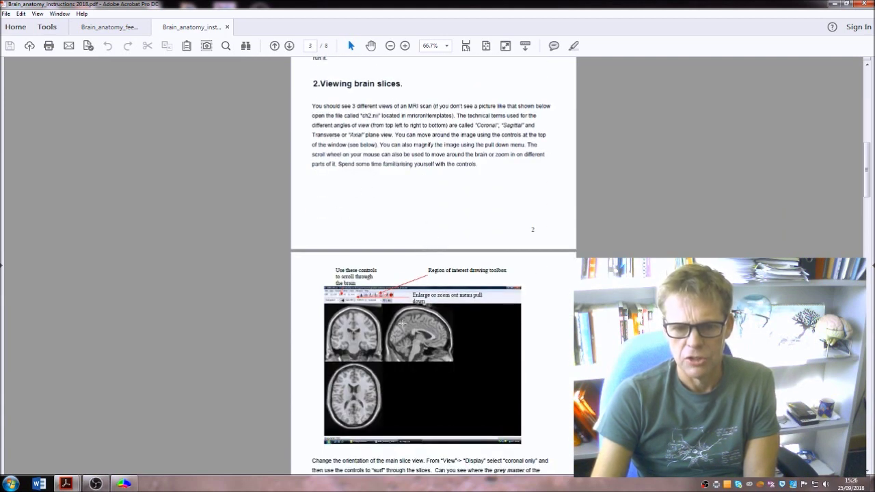
{"action": "scroll", "coordinate": [405, 326], "scroll_direction": "down", "scroll_amount": 3}
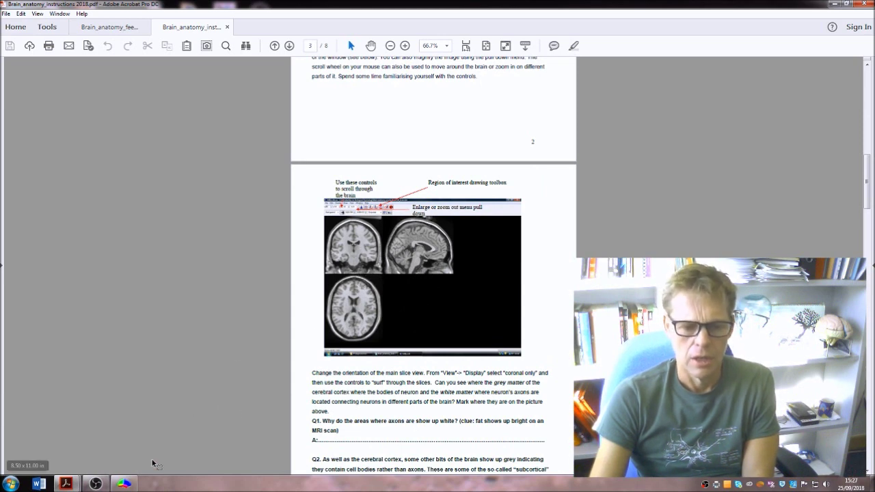
{"action": "left_click", "coordinate": [130, 485]}
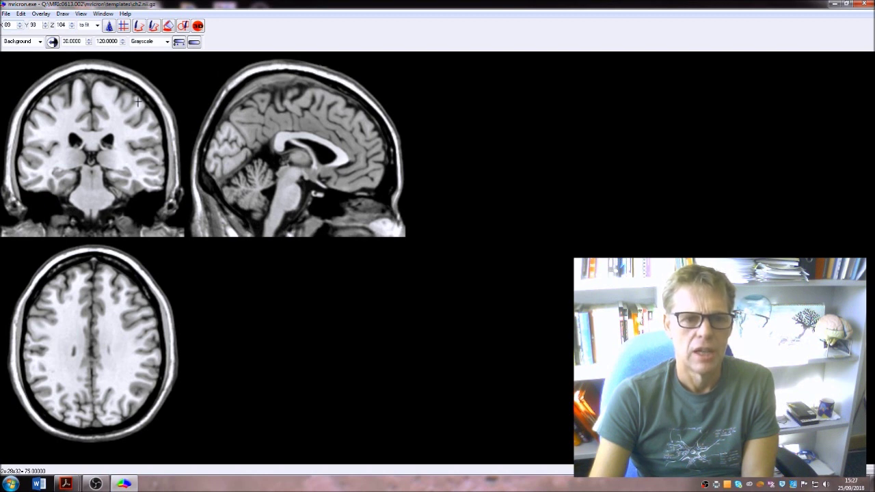
Select the pen tool and step between neighbouring sagittal slices
{"action": "left_click", "coordinate": [139, 27]}
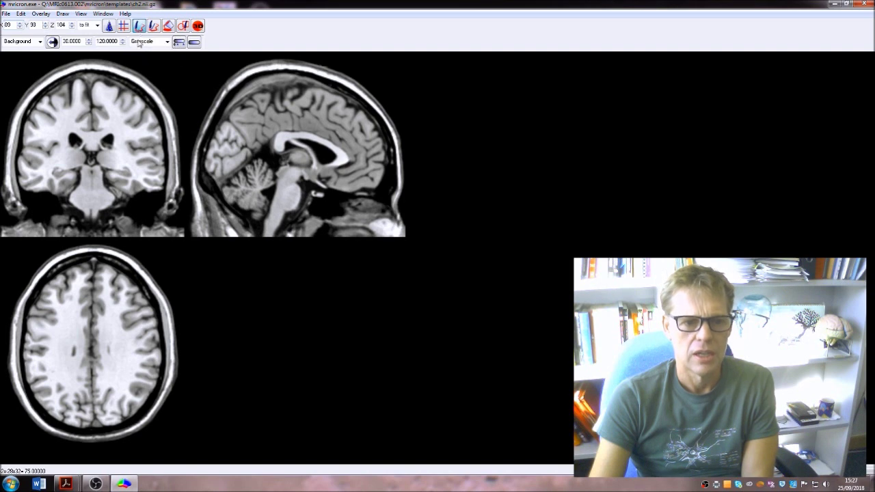
{"action": "key", "text": "Left"}
{"action": "key", "text": "Left"}
{"action": "key", "text": "Left"}
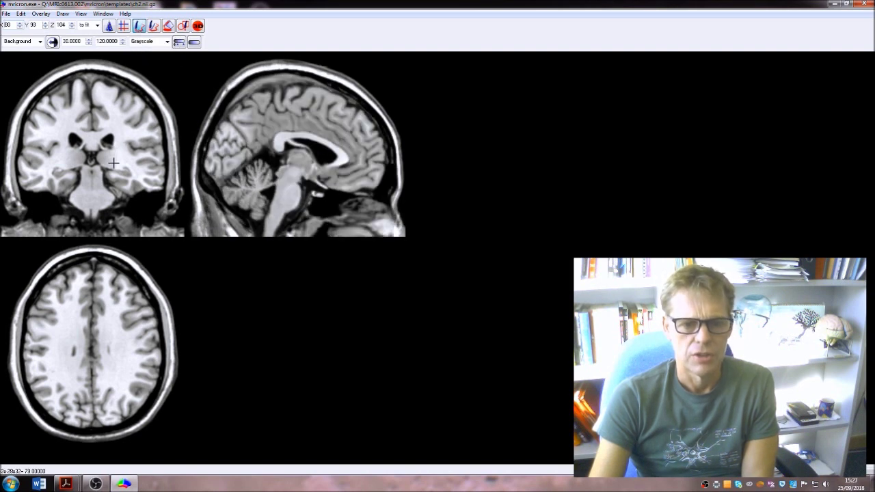
{"action": "key", "text": "Right"}
{"action": "key", "text": "Right"}
{"action": "key", "text": "Right"}
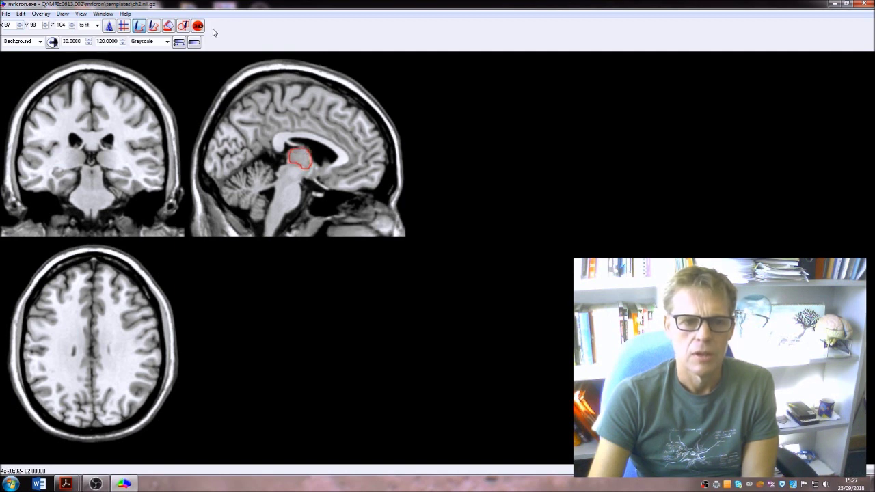
Fill the outlined sagittal region with solid red, then trace a new pen outline nearby
{"action": "left_click", "coordinate": [169, 28]}
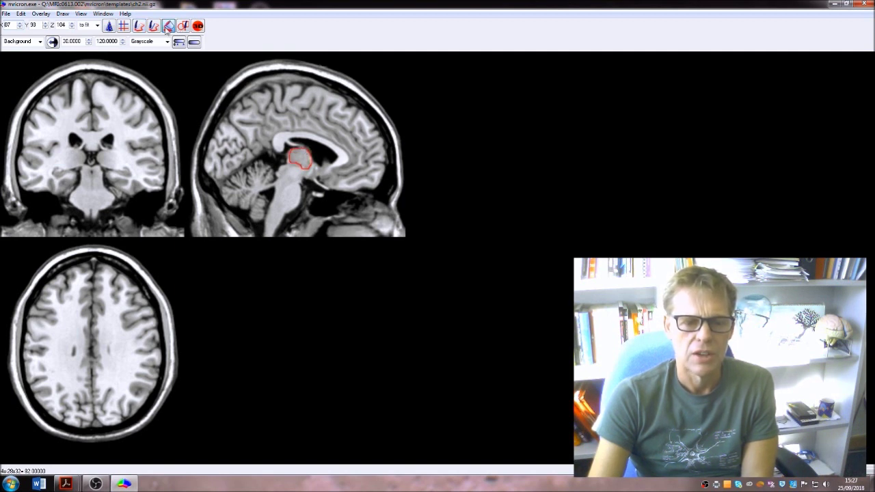
{"action": "left_click", "coordinate": [300, 155]}
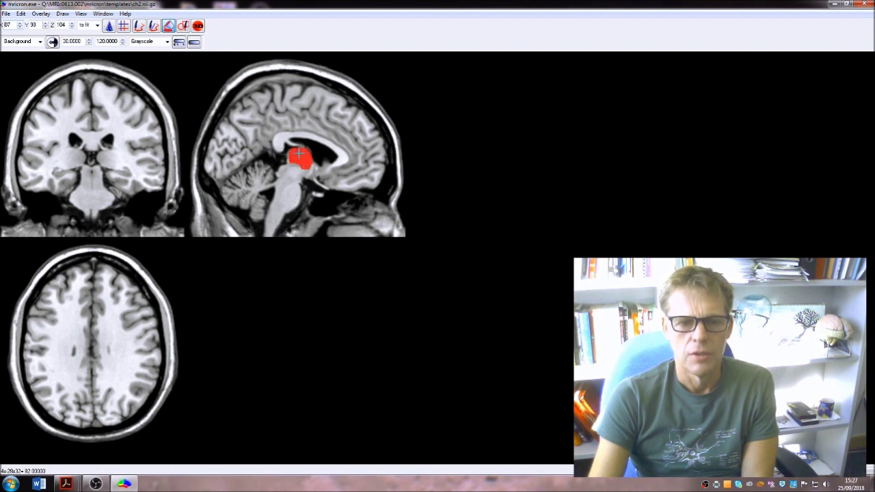
{"action": "left_click", "coordinate": [139, 25]}
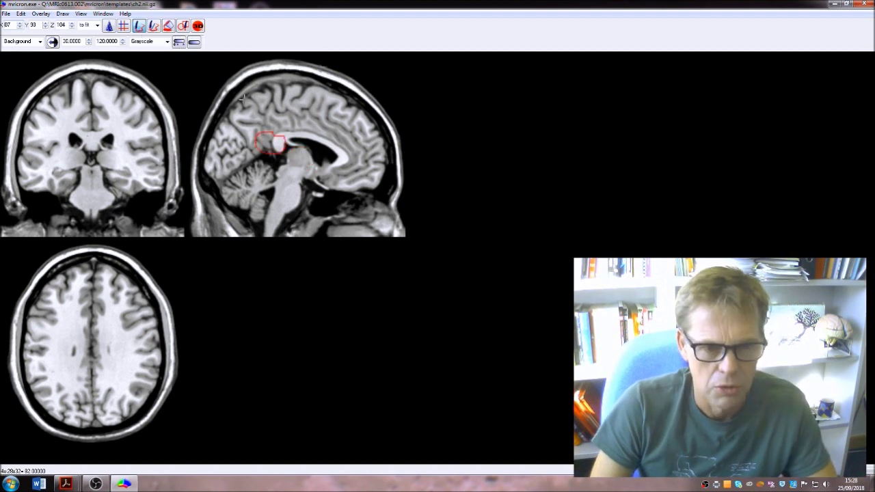
{"action": "mouse_move", "coordinate": [270, 132]}
{"action": "left_mouse_down"}
{"action": "mouse_move", "coordinate": [246, 134]}
{"action": "mouse_move", "coordinate": [288, 128]}
{"action": "mouse_move", "coordinate": [267, 137]}
{"action": "mouse_move", "coordinate": [280, 151]}
{"action": "mouse_move", "coordinate": [267, 154]}
{"action": "mouse_move", "coordinate": [252, 135]}
{"action": "mouse_move", "coordinate": [297, 140]}
{"action": "mouse_move", "coordinate": [273, 154]}
{"action": "mouse_move", "coordinate": [262, 134]}
{"action": "mouse_move", "coordinate": [280, 151]}
{"action": "mouse_move", "coordinate": [284, 141]}
{"action": "mouse_move", "coordinate": [259, 135]}
{"action": "left_mouse_up"}
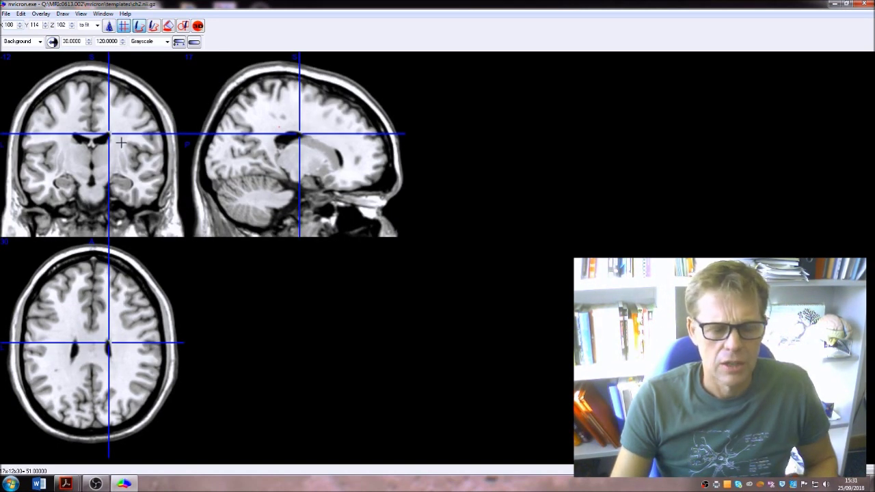
Scroll through the axial slices and draw a freehand red outline over the frontal region
{"action": "scroll", "coordinate": [120, 143], "scroll_direction": "up", "scroll_amount": 5}
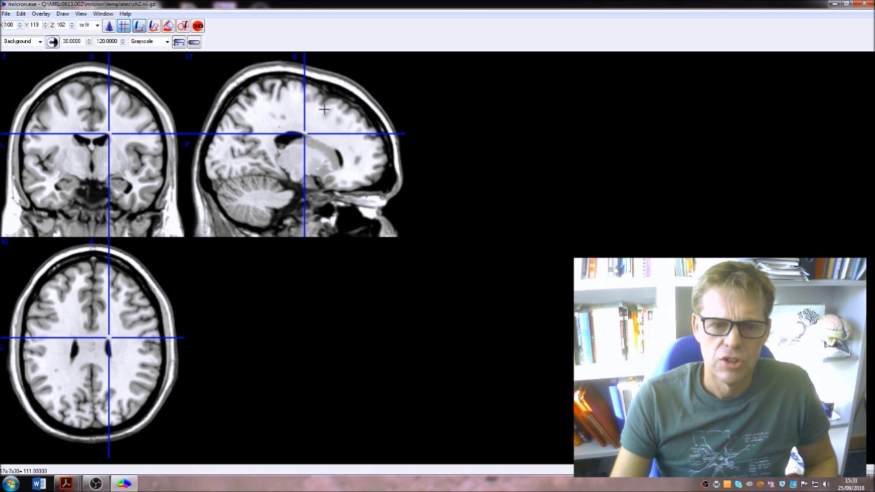
{"action": "scroll", "coordinate": [123, 106], "scroll_direction": "up", "scroll_amount": 3}
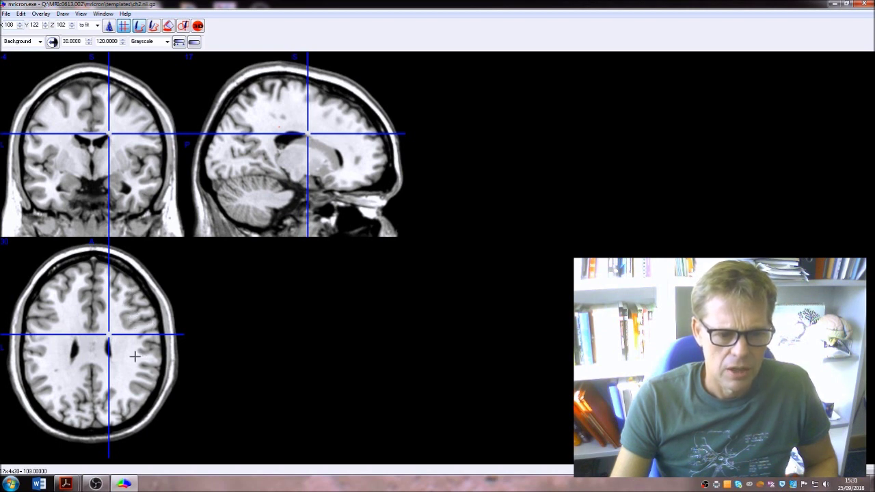
{"action": "scroll", "coordinate": [133, 354], "scroll_direction": "down", "scroll_amount": 1}
{"action": "scroll", "coordinate": [133, 353], "scroll_direction": "down", "scroll_amount": 10}
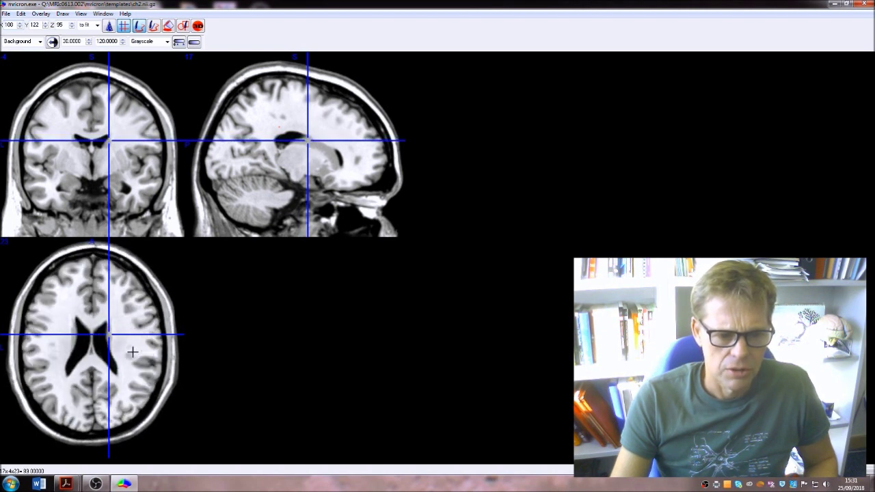
{"action": "scroll", "coordinate": [98, 315], "scroll_direction": "up", "scroll_amount": 2}
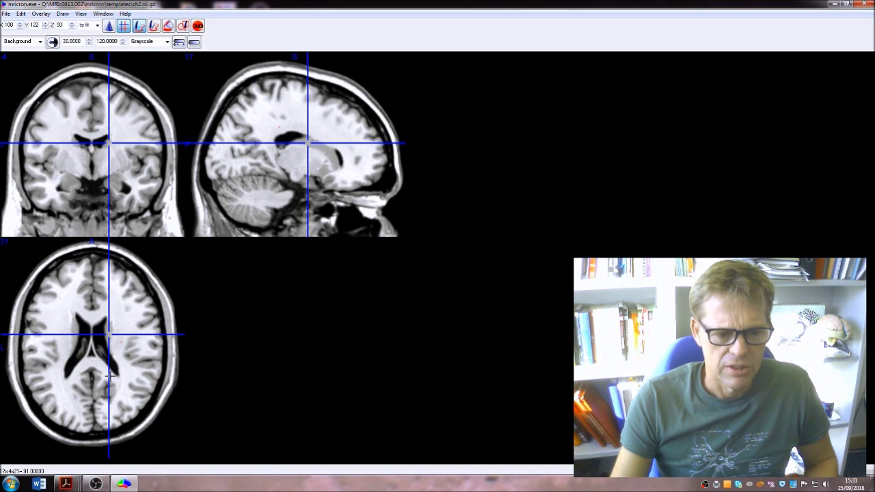
{"action": "scroll", "coordinate": [164, 327], "scroll_direction": "down", "scroll_amount": 4}
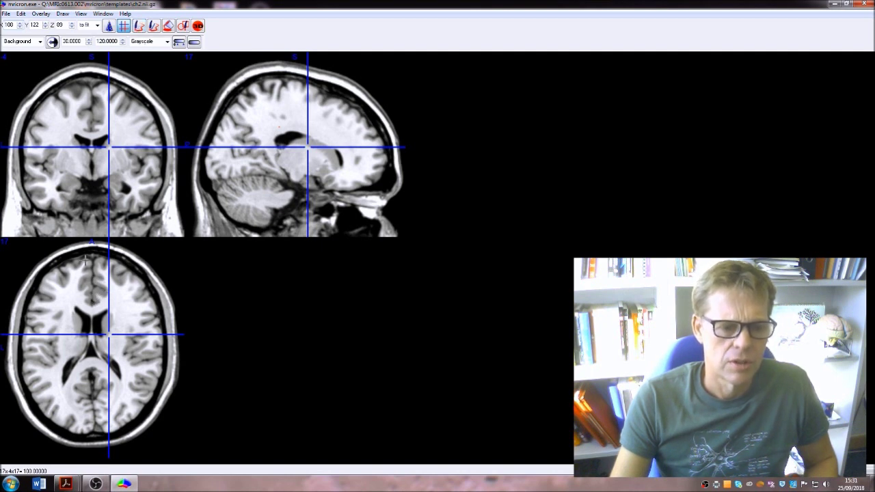
{"action": "mouse_move", "coordinate": [86, 258]}
{"action": "left_mouse_down"}
{"action": "mouse_move", "coordinate": [126, 281]}
{"action": "mouse_move", "coordinate": [99, 293]}
{"action": "mouse_move", "coordinate": [85, 289]}
{"action": "mouse_move", "coordinate": [86, 260]}
{"action": "left_mouse_up"}
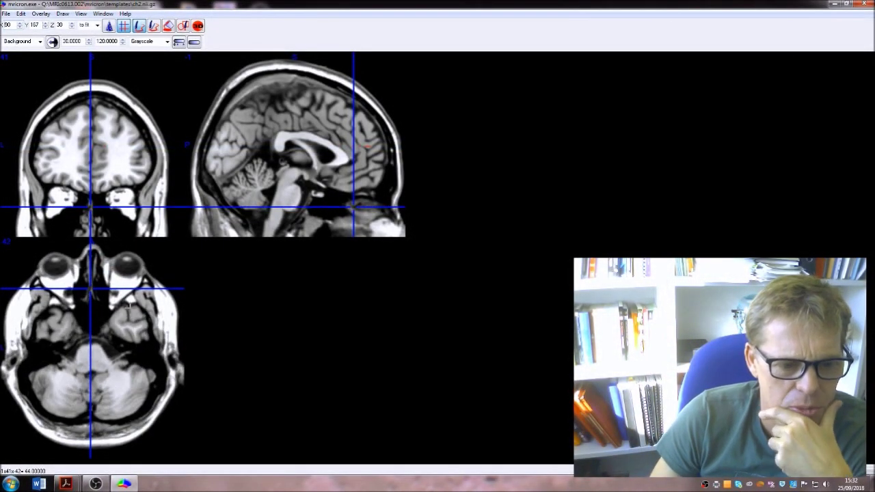
Scroll the axial view up from eye level past the ventricles to Z 112
{"action": "scroll", "coordinate": [129, 305], "scroll_direction": "up", "scroll_amount": 10}
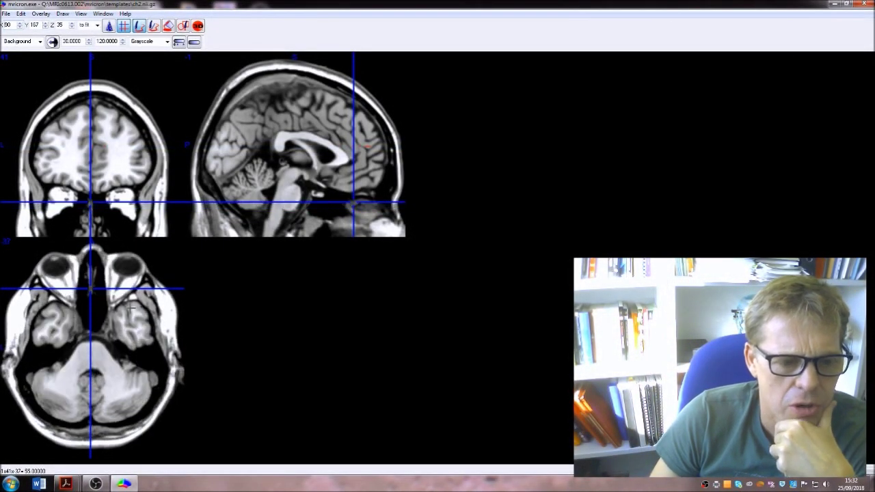
{"action": "scroll", "coordinate": [130, 309], "scroll_direction": "up", "scroll_amount": 1}
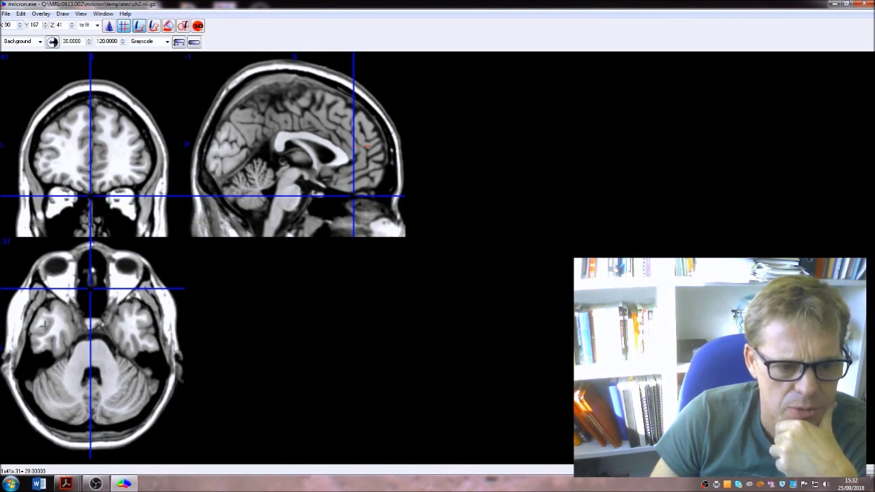
{"action": "scroll", "coordinate": [156, 331], "scroll_direction": "up", "scroll_amount": 10}
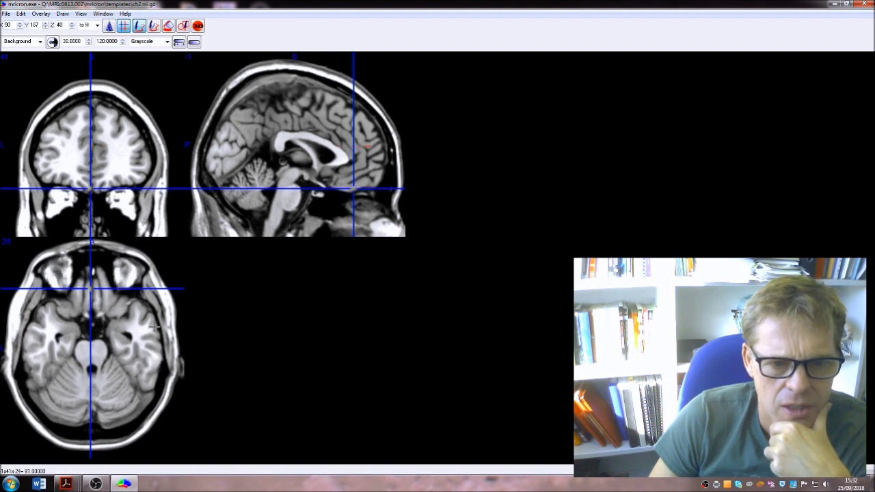
{"action": "scroll", "coordinate": [154, 327], "scroll_direction": "up", "scroll_amount": 2}
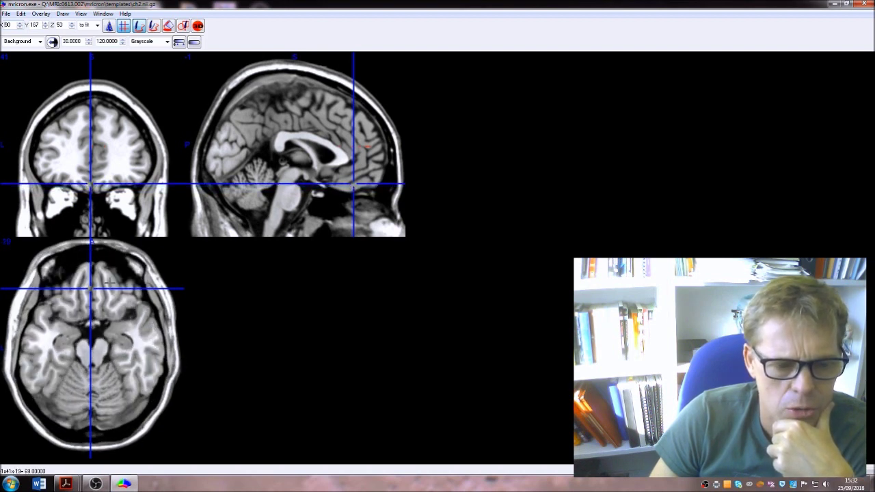
{"action": "scroll", "coordinate": [87, 296], "scroll_direction": "up", "scroll_amount": 9}
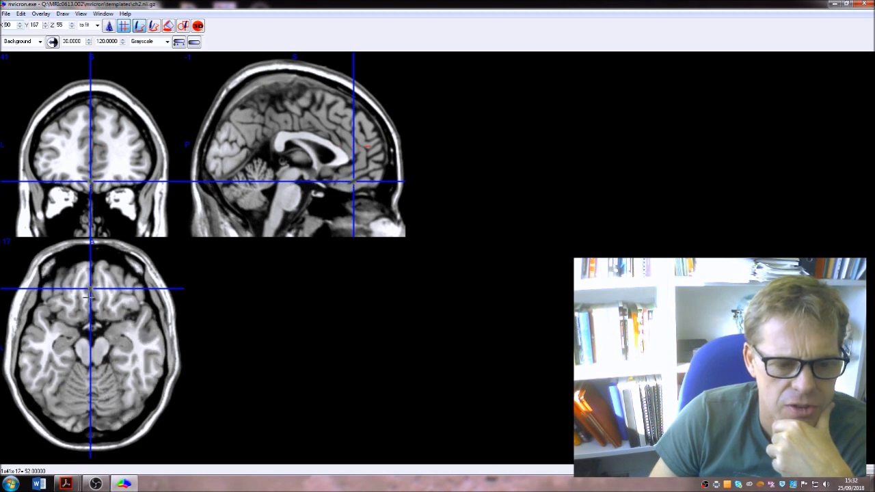
{"action": "scroll", "coordinate": [87, 296], "scroll_direction": "up", "scroll_amount": 8}
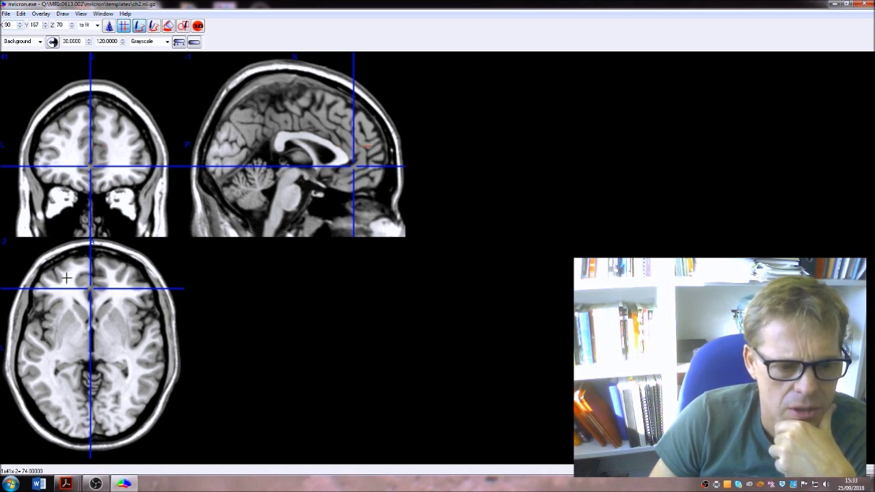
{"action": "scroll", "coordinate": [66, 296], "scroll_direction": "up", "scroll_amount": 3}
{"action": "scroll", "coordinate": [67, 294], "scroll_direction": "up", "scroll_amount": 3}
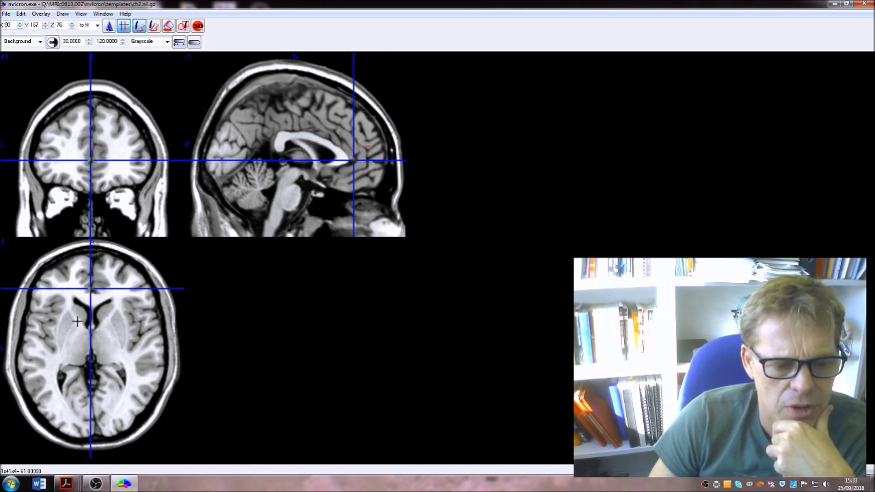
{"action": "scroll", "coordinate": [77, 321], "scroll_direction": "up", "scroll_amount": 1}
{"action": "scroll", "coordinate": [77, 321], "scroll_direction": "up", "scroll_amount": 2}
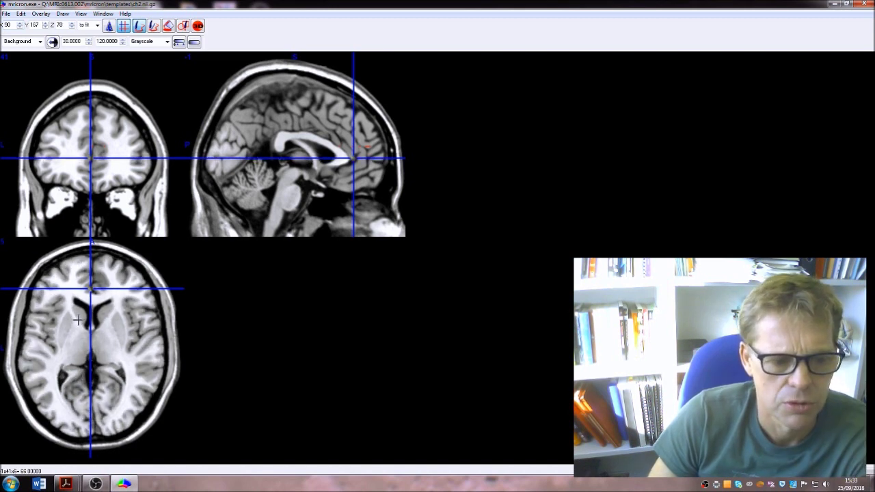
{"action": "scroll", "coordinate": [77, 321], "scroll_direction": "up", "scroll_amount": 2}
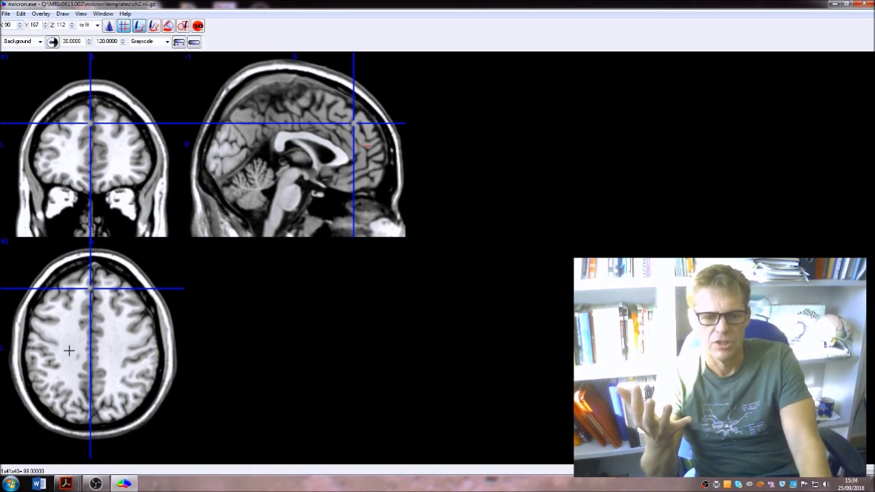
Review section 3's region-drawing questions in the brain anatomy PDF in Acrobat
{"action": "key", "text": "alt+Tab"}
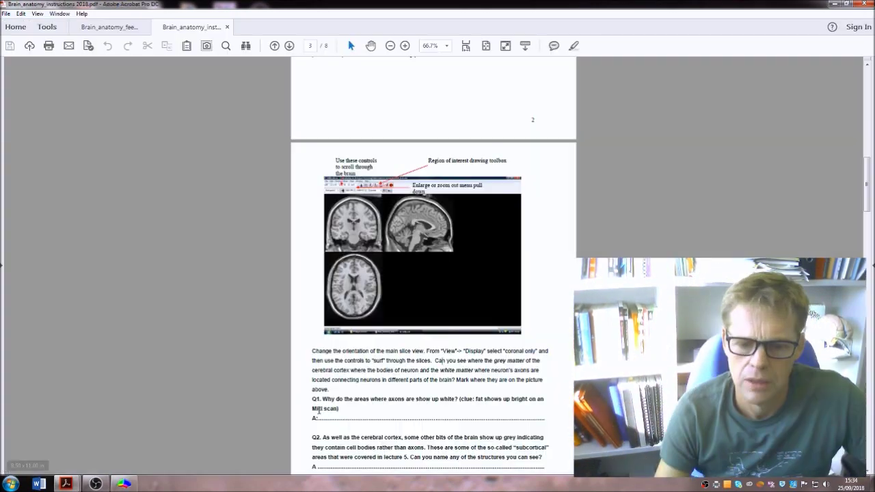
{"action": "scroll", "coordinate": [341, 404], "scroll_direction": "down", "scroll_amount": 3}
{"action": "scroll", "coordinate": [341, 403], "scroll_direction": "down", "scroll_amount": 1}
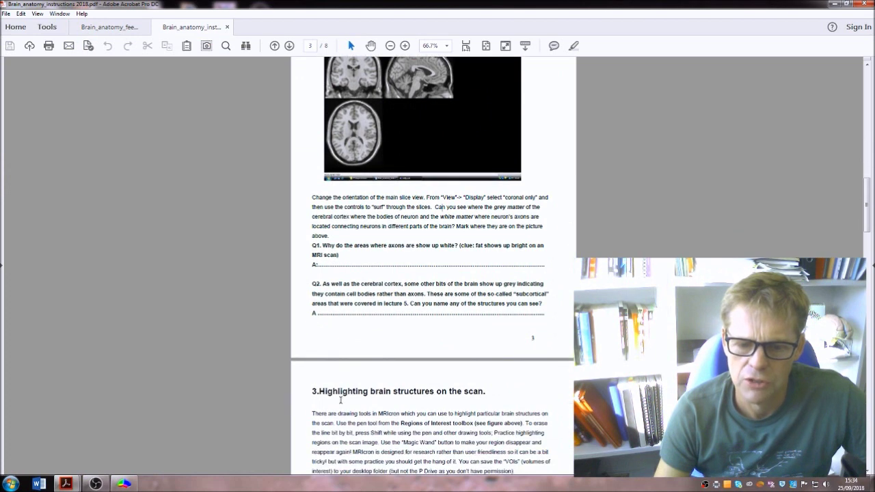
{"action": "scroll", "coordinate": [340, 401], "scroll_direction": "down", "scroll_amount": 4}
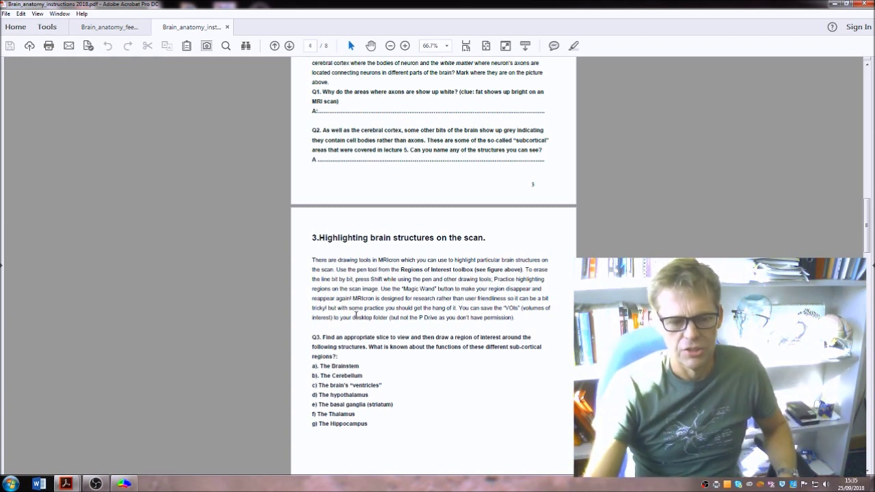
Return to MRIcron and start opening a new image with File > Open
{"action": "left_click", "coordinate": [123, 484]}
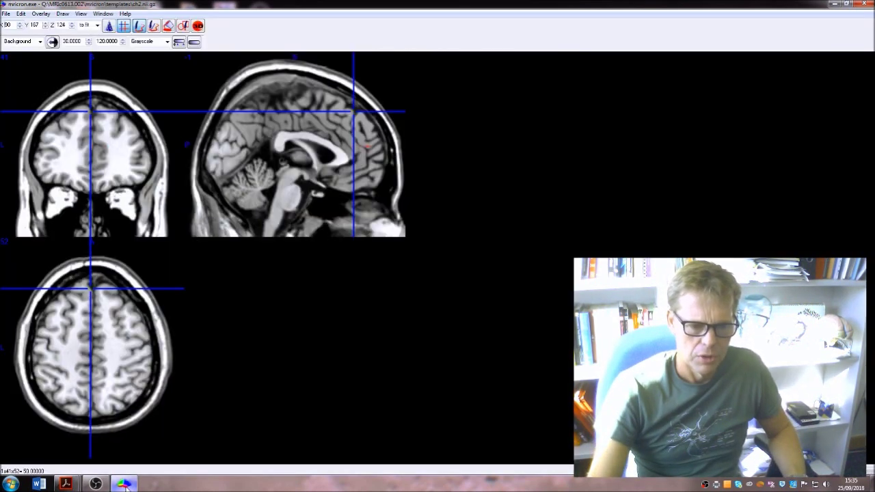
{"action": "left_click", "coordinate": [6, 15]}
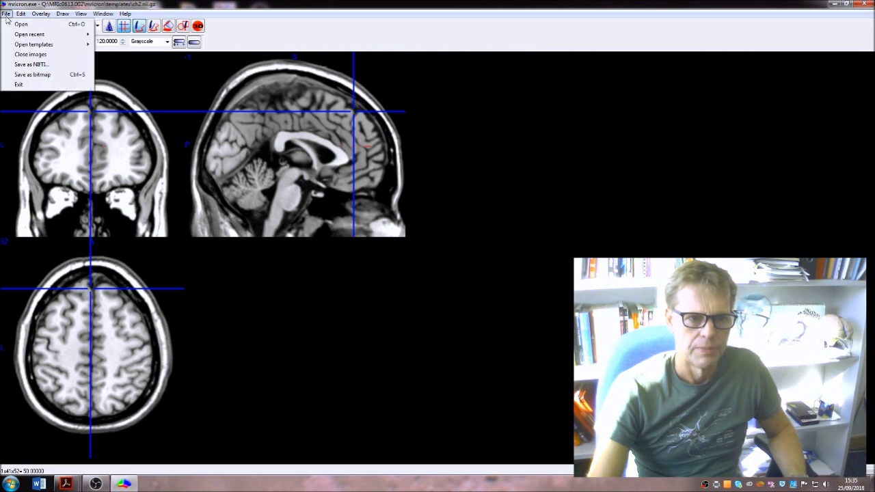
{"action": "left_click", "coordinate": [13, 23]}
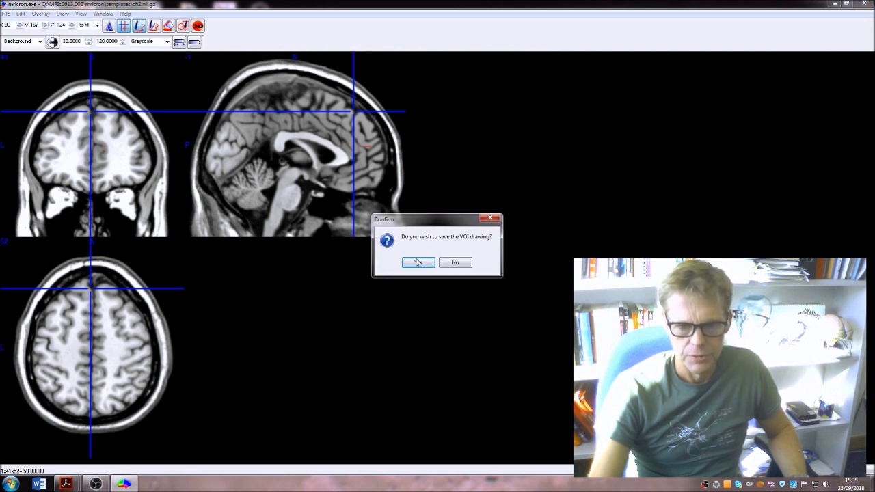
Answer the save-drawing prompt, cancel the new image, and dismiss the background-image warnings
{"action": "left_click", "coordinate": [453, 264]}
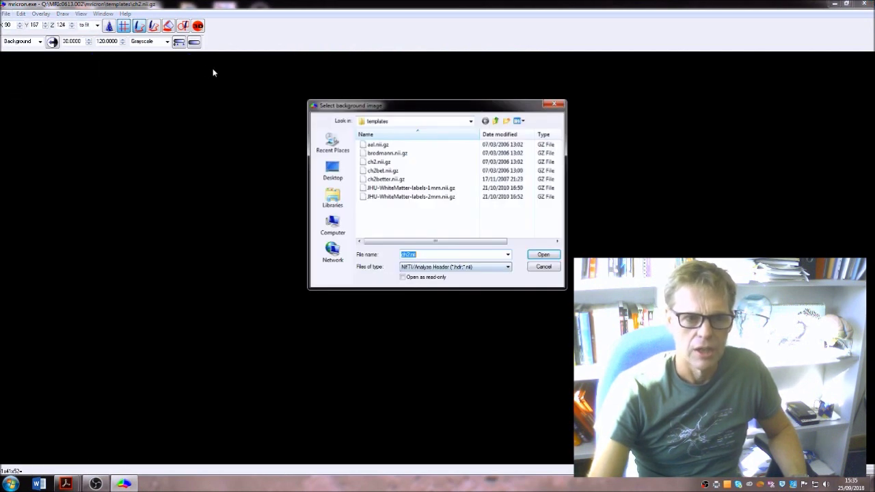
{"action": "left_click", "coordinate": [544, 266]}
{"action": "left_click", "coordinate": [62, 14]}
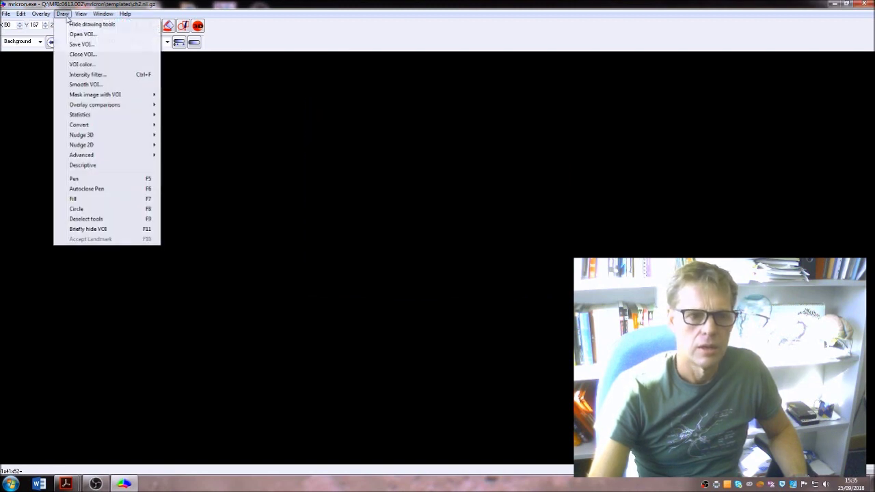
{"action": "left_click", "coordinate": [82, 35]}
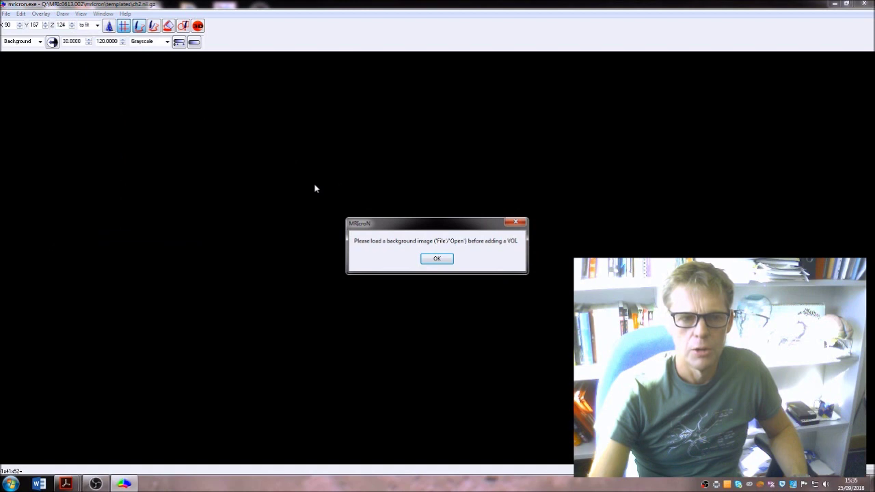
{"action": "left_click", "coordinate": [436, 262]}
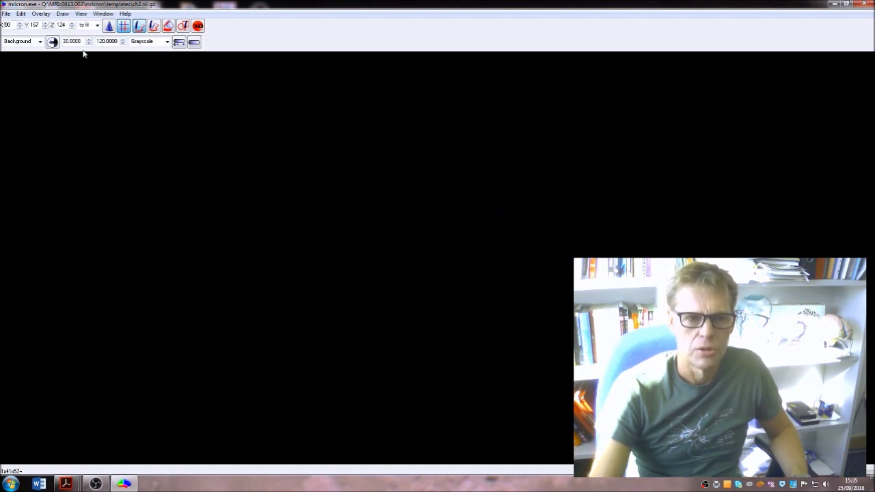
{"action": "left_click", "coordinate": [62, 13]}
{"action": "left_click", "coordinate": [74, 36]}
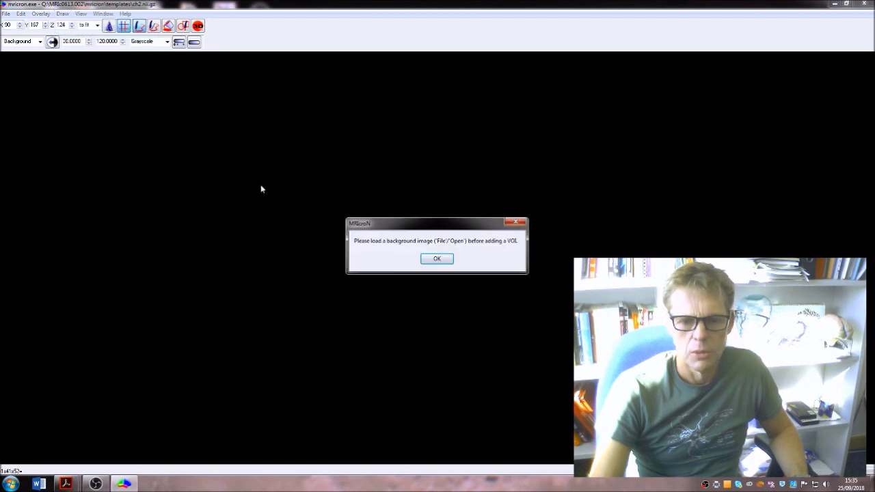
{"action": "left_click", "coordinate": [438, 258]}
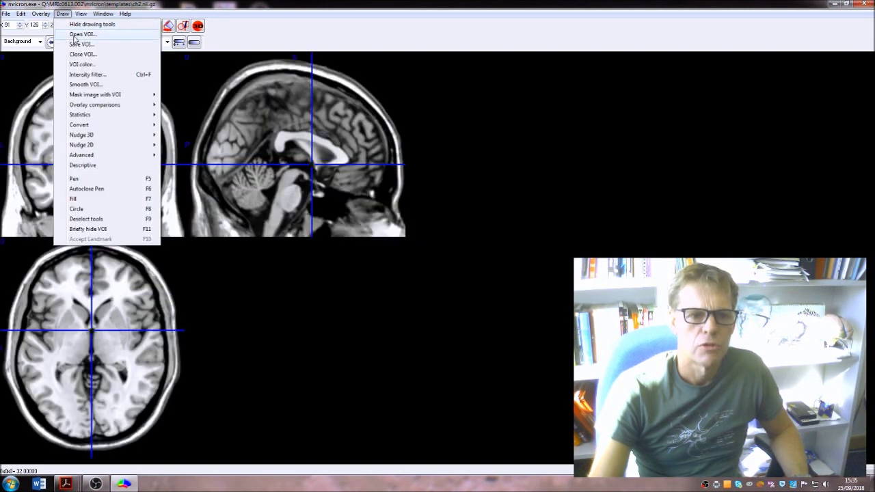
Load brainstem.voi from the tutorials folder as a red overlay
{"action": "left_click", "coordinate": [74, 34]}
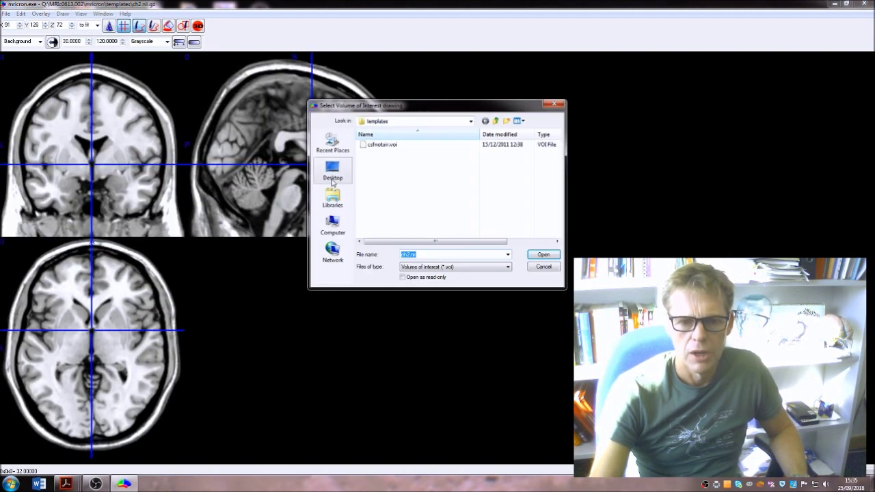
{"action": "left_click", "coordinate": [448, 125]}
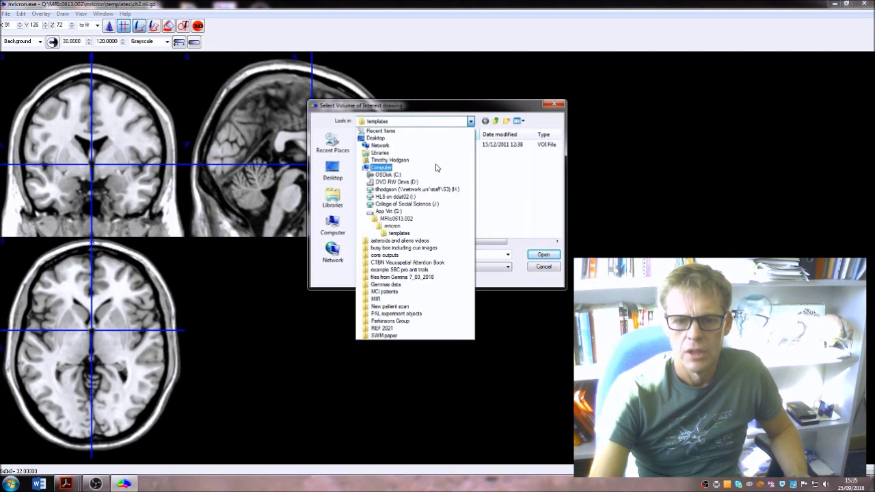
{"action": "left_click", "coordinate": [385, 175]}
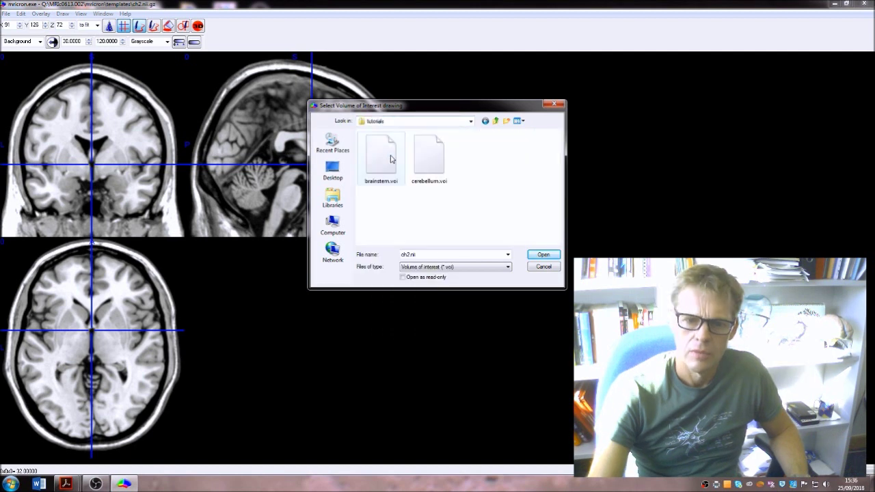
{"action": "left_click", "coordinate": [391, 159]}
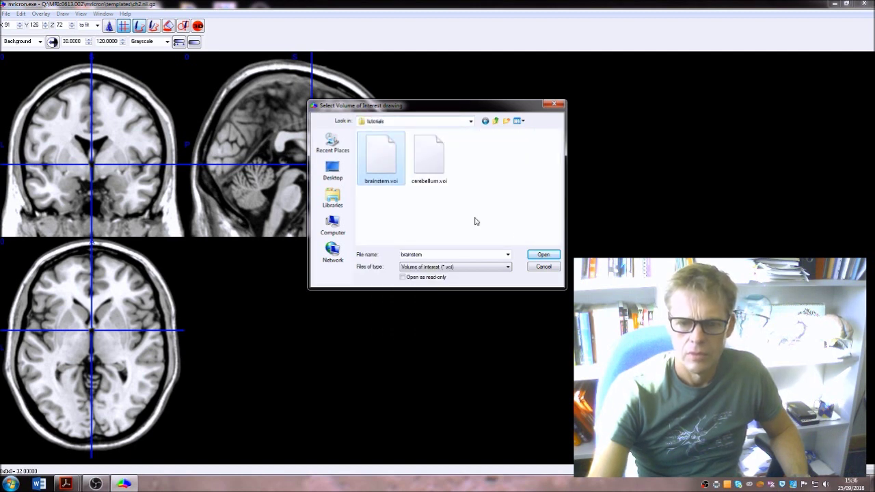
{"action": "left_click", "coordinate": [542, 255]}
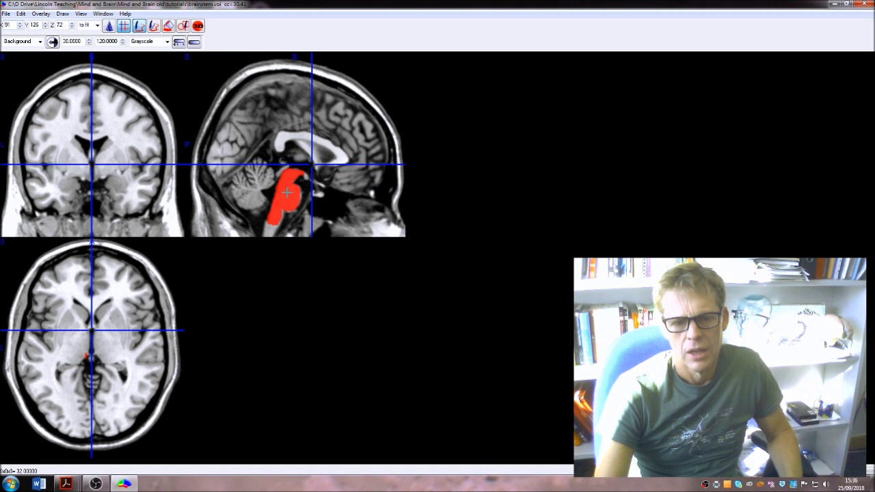
Use the arrow keys to bring the axial slice to Z 50 through the brainstem
{"action": "key", "text": "Up"}
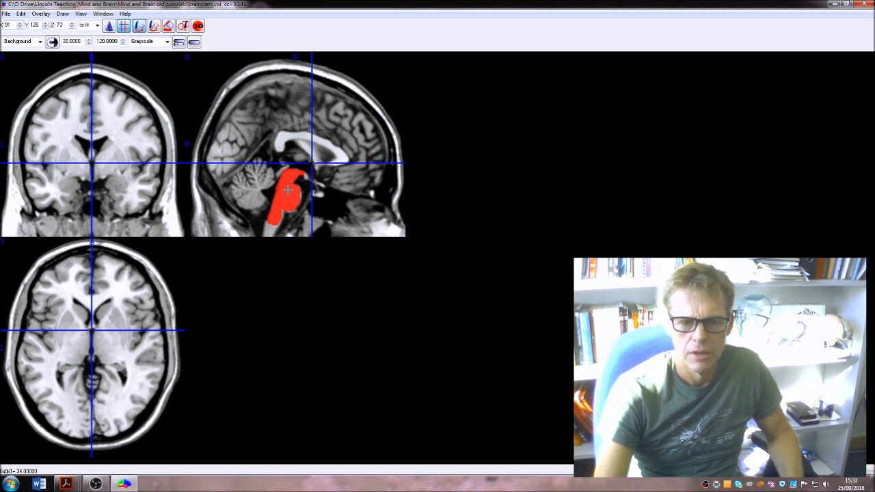
{"action": "key", "text": "Up"}
{"action": "key", "text": "Down"}
{"action": "key", "text": "Down"}
{"action": "key", "text": "Down"}
{"action": "key", "text": "Down"}
{"action": "key", "text": "Down"}
{"action": "key", "text": "Down"}
{"action": "key", "text": "Down"}
{"action": "key", "text": "Down"}
{"action": "key", "text": "Down"}
{"action": "key", "text": "Down"}
{"action": "key", "text": "Down"}
{"action": "key", "text": "Down"}
{"action": "key", "text": "Down"}
{"action": "key", "text": "Down"}
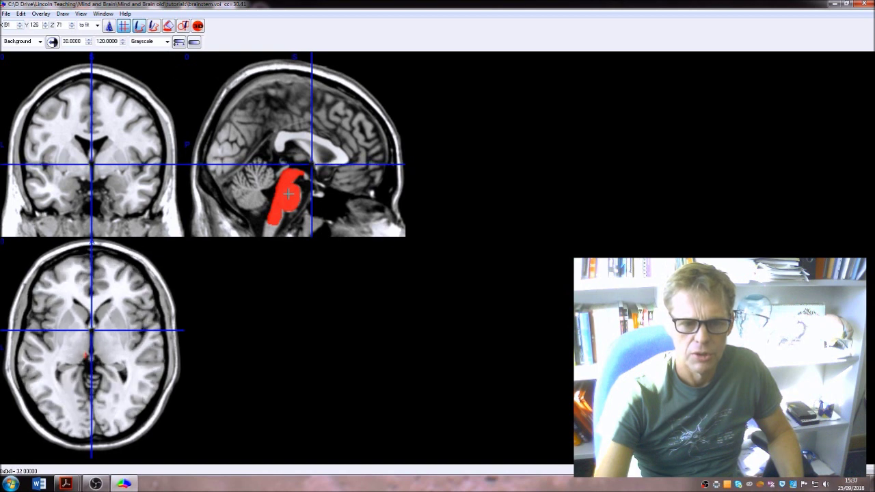
{"action": "key", "text": "Down"}
{"action": "key", "text": "Down"}
{"action": "key", "text": "Down"}
{"action": "key", "text": "Down"}
{"action": "key", "text": "Down"}
{"action": "key", "text": "Down"}
{"action": "key", "text": "Down"}
{"action": "key", "text": "Down"}
{"action": "key", "text": "Down"}
{"action": "key", "text": "Down"}
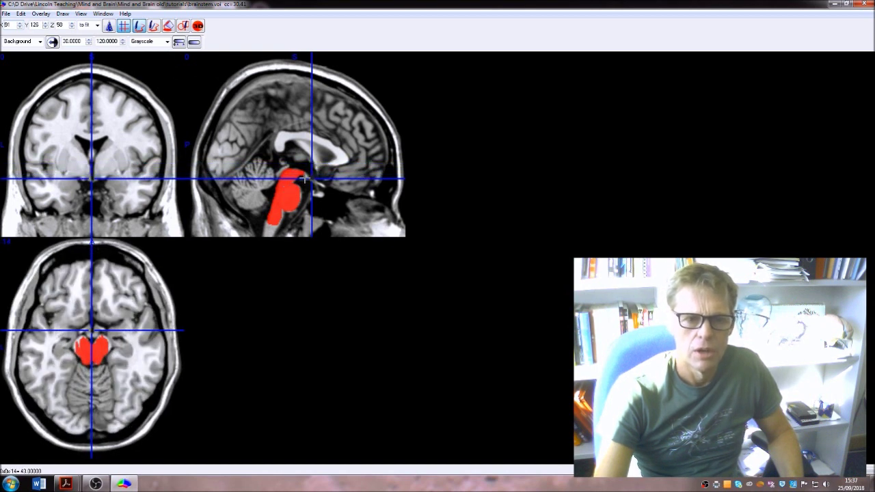
Hide the crosshairs and step the sagittal slice across the brainstem to X 83
{"action": "left_click", "coordinate": [124, 26]}
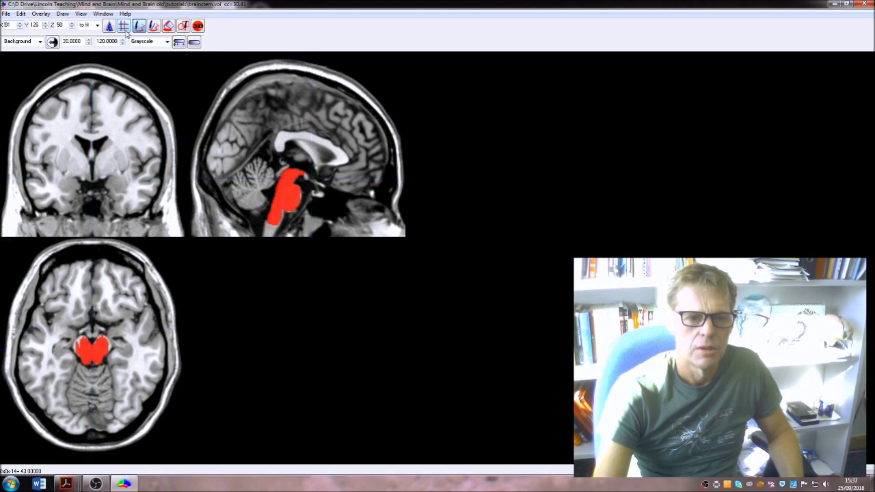
{"action": "left_click", "coordinate": [44, 23]}
{"action": "left_click", "coordinate": [44, 23]}
{"action": "left_click", "coordinate": [44, 22]}
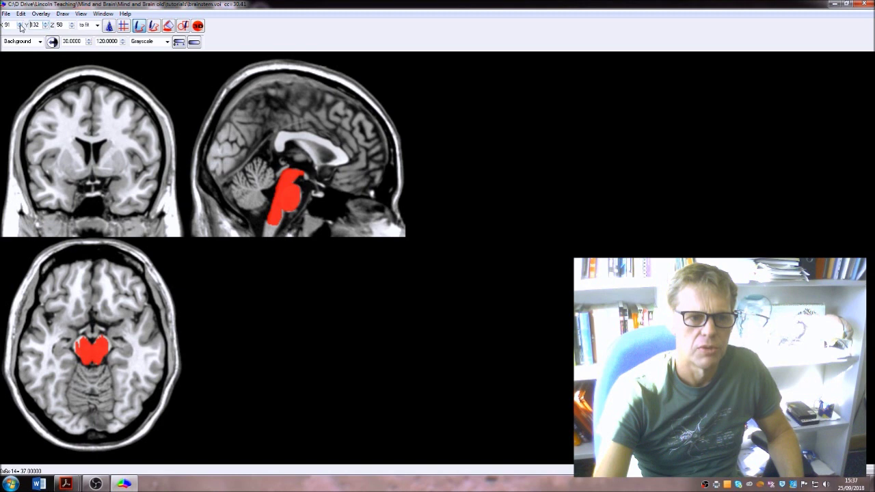
{"action": "left_click", "coordinate": [20, 22]}
{"action": "left_click", "coordinate": [20, 23]}
{"action": "left_click", "coordinate": [19, 24]}
{"action": "left_click", "coordinate": [20, 23]}
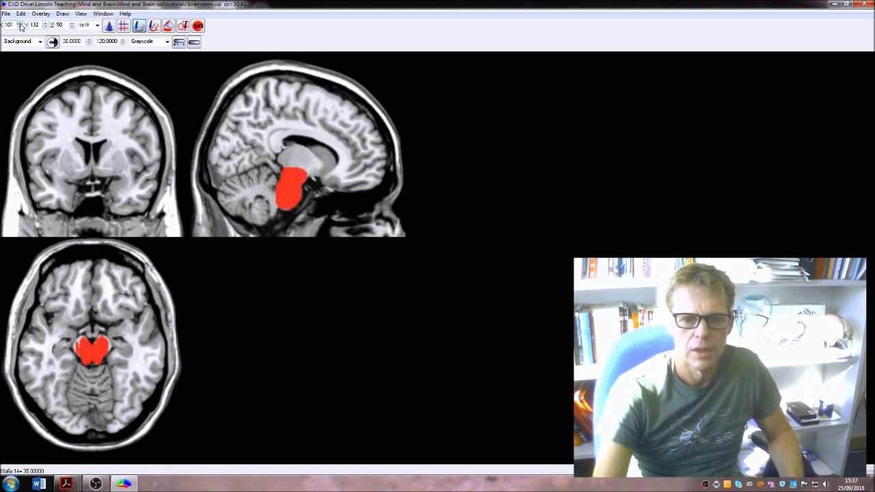
{"action": "left_click", "coordinate": [20, 23]}
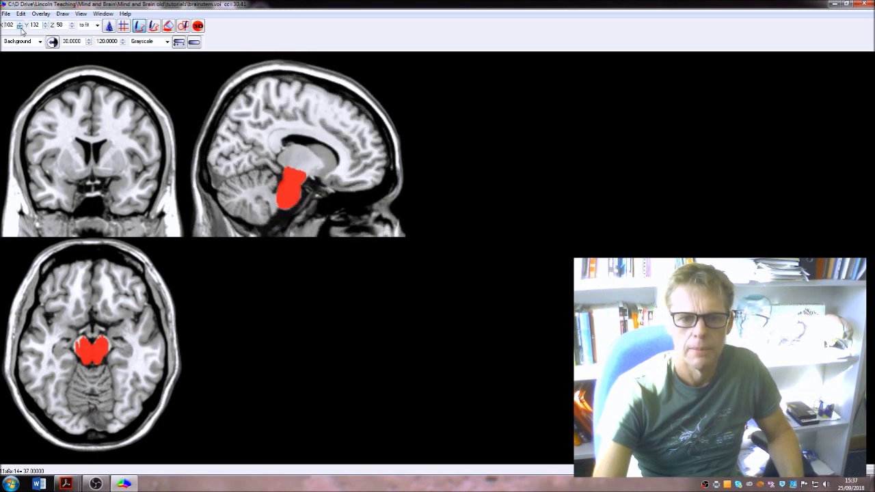
{"action": "left_click", "coordinate": [20, 27]}
{"action": "left_click", "coordinate": [21, 27]}
{"action": "left_click", "coordinate": [20, 27]}
{"action": "left_click", "coordinate": [21, 27]}
{"action": "left_click", "coordinate": [20, 27]}
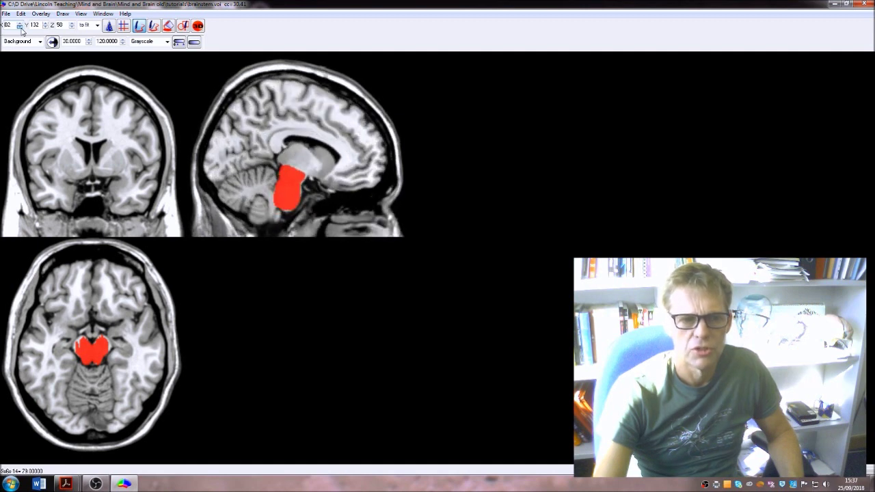
{"action": "left_click", "coordinate": [21, 25]}
{"action": "left_click", "coordinate": [22, 25]}
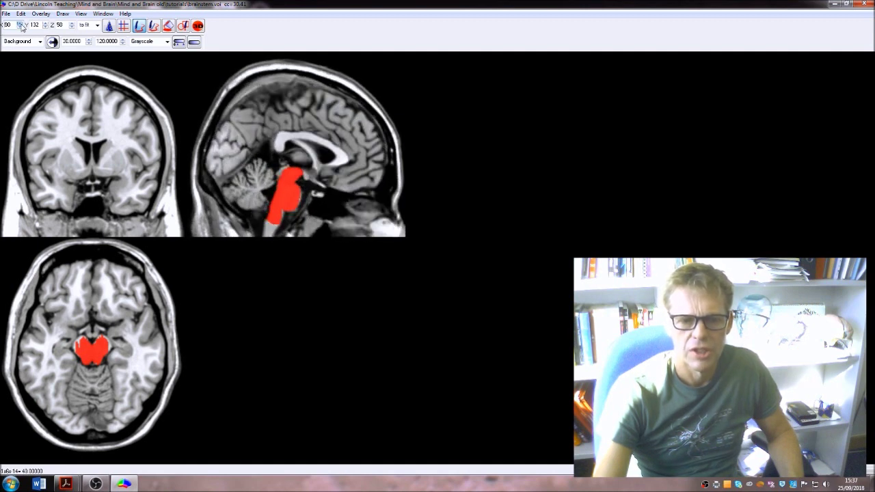
{"action": "left_click", "coordinate": [21, 25]}
{"action": "left_click", "coordinate": [21, 25]}
{"action": "left_click", "coordinate": [22, 26]}
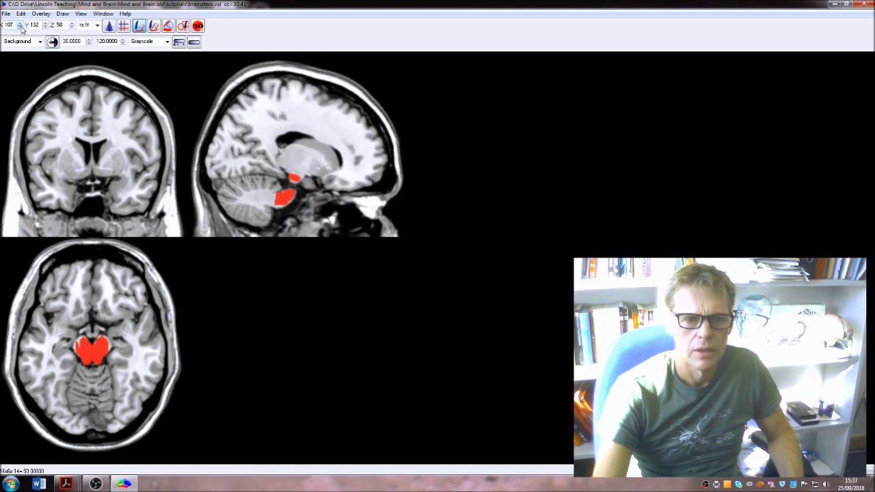
{"action": "left_click", "coordinate": [21, 27]}
{"action": "left_click", "coordinate": [21, 26]}
{"action": "left_click", "coordinate": [22, 27]}
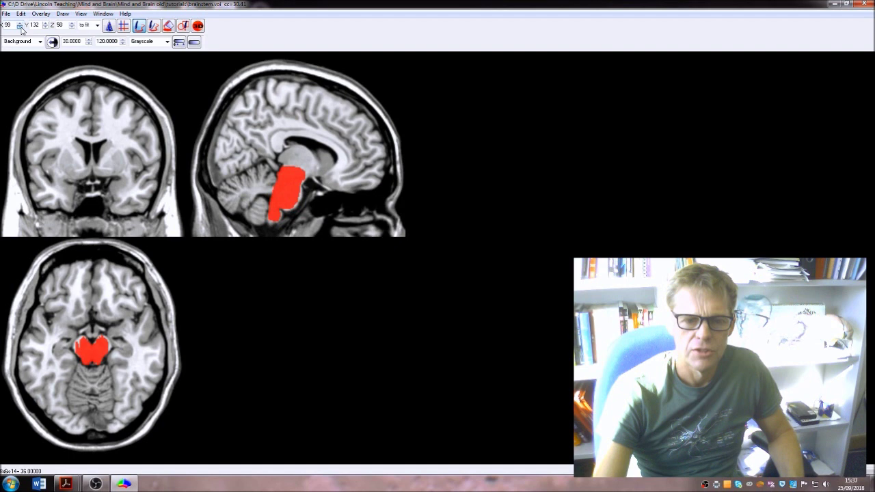
{"action": "left_click", "coordinate": [21, 26]}
{"action": "left_click", "coordinate": [21, 26]}
{"action": "left_click", "coordinate": [22, 26]}
{"action": "left_click", "coordinate": [21, 26]}
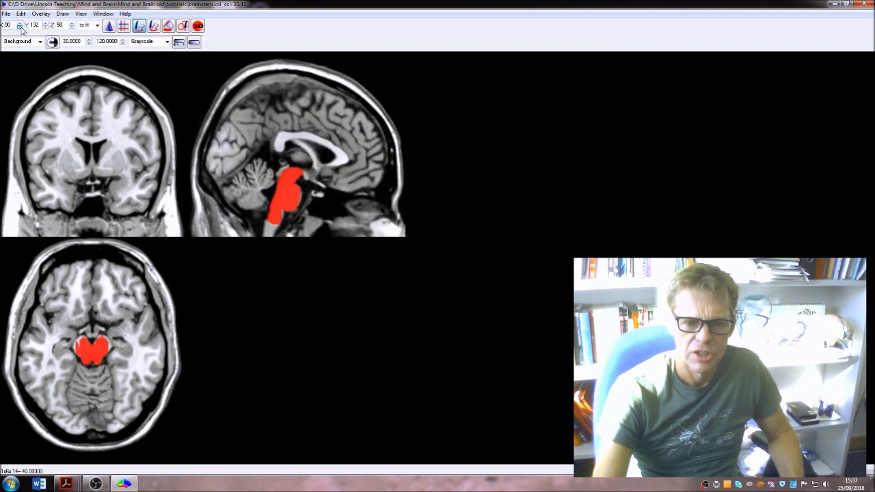
{"action": "left_click", "coordinate": [21, 26]}
{"action": "left_click", "coordinate": [21, 26]}
{"action": "left_click", "coordinate": [21, 26]}
{"action": "left_click", "coordinate": [22, 26]}
{"action": "left_click", "coordinate": [21, 26]}
{"action": "left_click", "coordinate": [22, 26]}
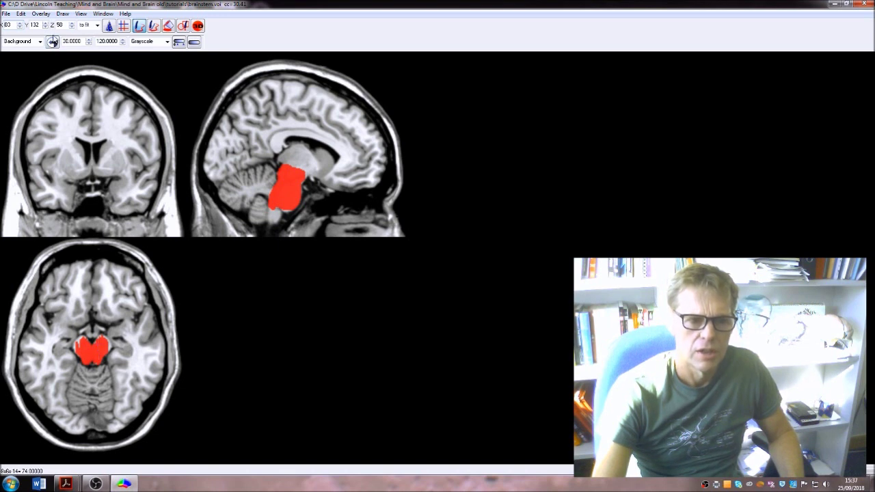
Step the axial slice down through the brainstem and back up to Z 50
{"action": "left_click", "coordinate": [72, 27]}
{"action": "left_click", "coordinate": [71, 27]}
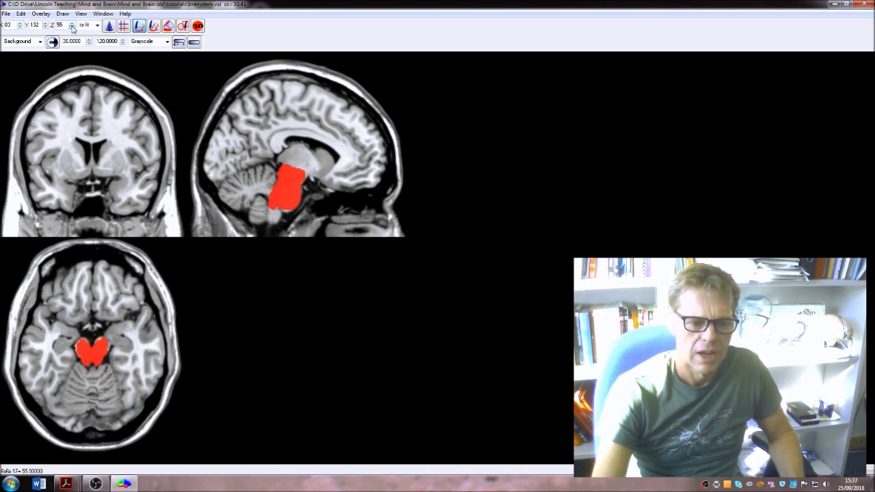
{"action": "left_click", "coordinate": [72, 27]}
{"action": "left_click", "coordinate": [72, 28]}
{"action": "left_click", "coordinate": [72, 27]}
{"action": "left_click", "coordinate": [72, 28]}
{"action": "left_click", "coordinate": [71, 27]}
{"action": "left_click", "coordinate": [72, 27]}
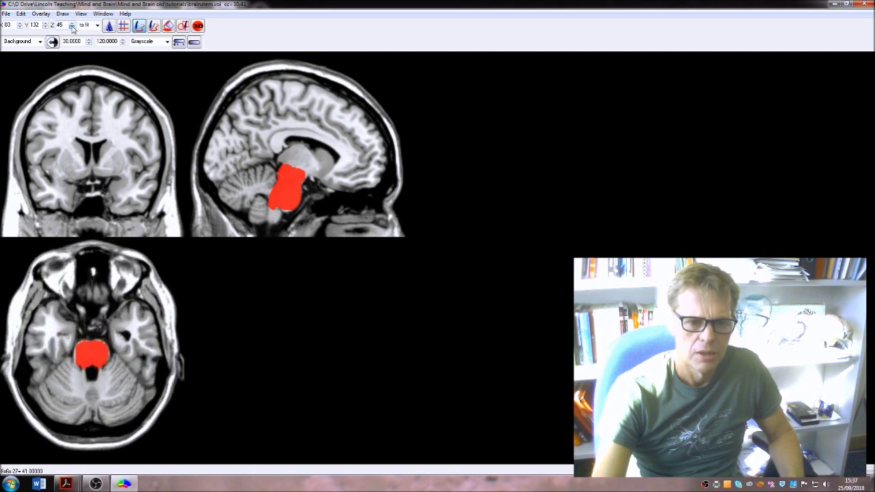
{"action": "left_click", "coordinate": [72, 27]}
{"action": "left_click", "coordinate": [72, 27]}
{"action": "left_click", "coordinate": [72, 24]}
{"action": "left_click", "coordinate": [72, 24]}
{"action": "left_click", "coordinate": [72, 24]}
{"action": "left_click", "coordinate": [72, 24]}
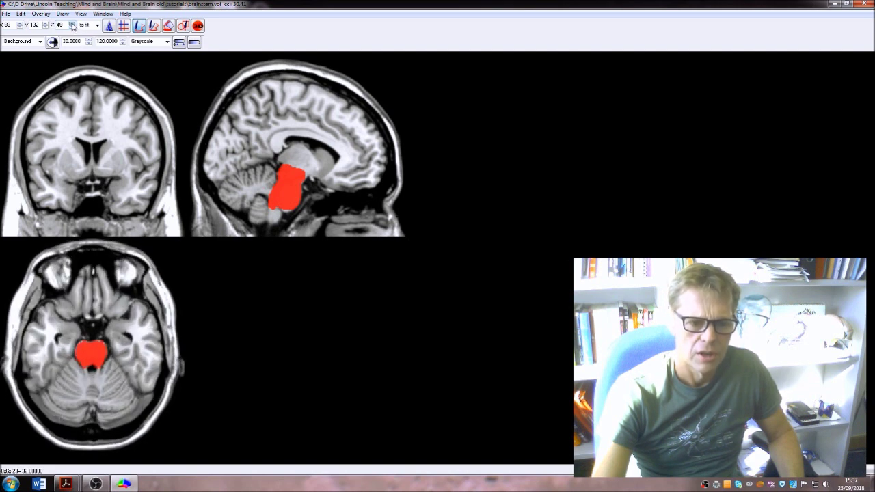
{"action": "left_click", "coordinate": [72, 23]}
{"action": "left_click", "coordinate": [72, 24]}
{"action": "left_click", "coordinate": [71, 23]}
{"action": "left_click", "coordinate": [72, 24]}
{"action": "left_click", "coordinate": [72, 24]}
{"action": "left_click", "coordinate": [71, 24]}
{"action": "left_click", "coordinate": [72, 24]}
{"action": "left_click", "coordinate": [72, 24]}
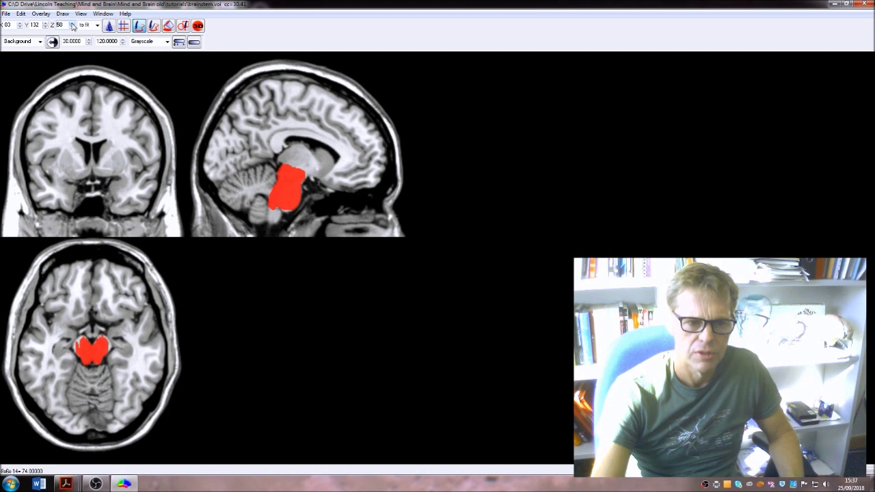
{"action": "left_click", "coordinate": [71, 24]}
{"action": "left_click", "coordinate": [72, 24]}
{"action": "left_click", "coordinate": [72, 24]}
{"action": "left_click", "coordinate": [72, 24]}
{"action": "left_click", "coordinate": [72, 24]}
{"action": "left_click", "coordinate": [72, 24]}
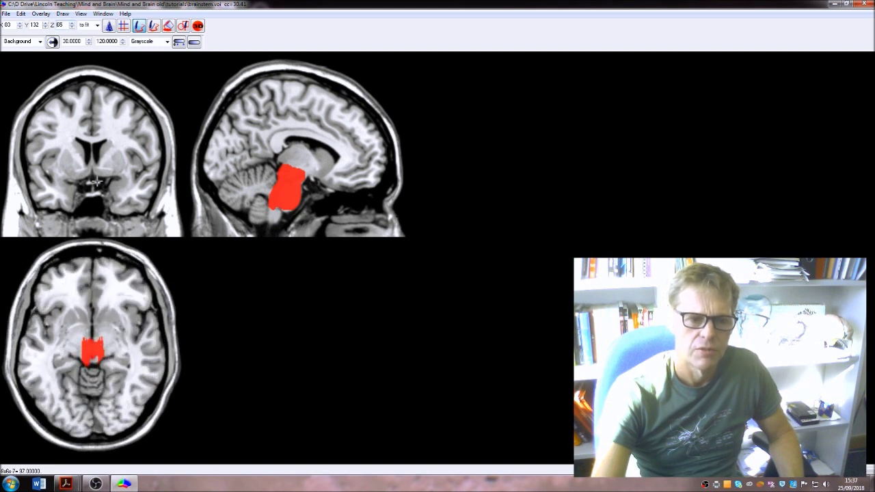
Scroll through coronal slices to Y 111, cutting through the red brainstem region
{"action": "scroll", "coordinate": [95, 182], "scroll_direction": "down", "scroll_amount": 10}
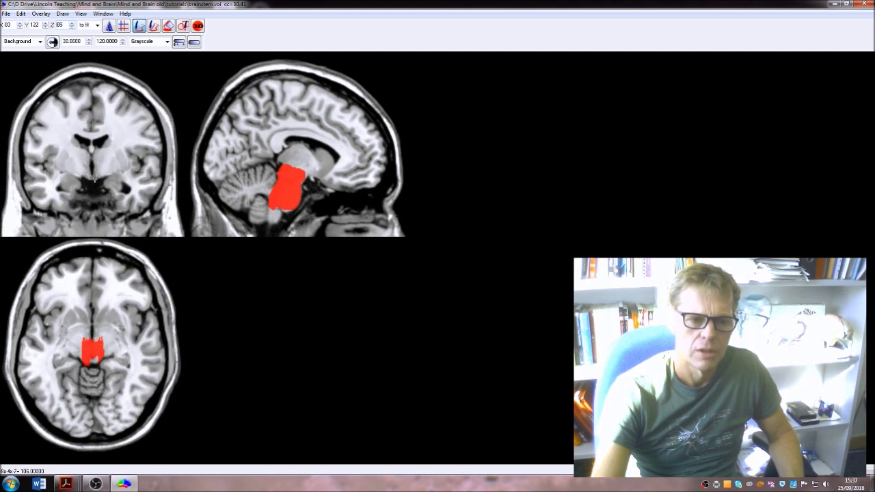
{"action": "scroll", "coordinate": [94, 178], "scroll_direction": "down", "scroll_amount": 15}
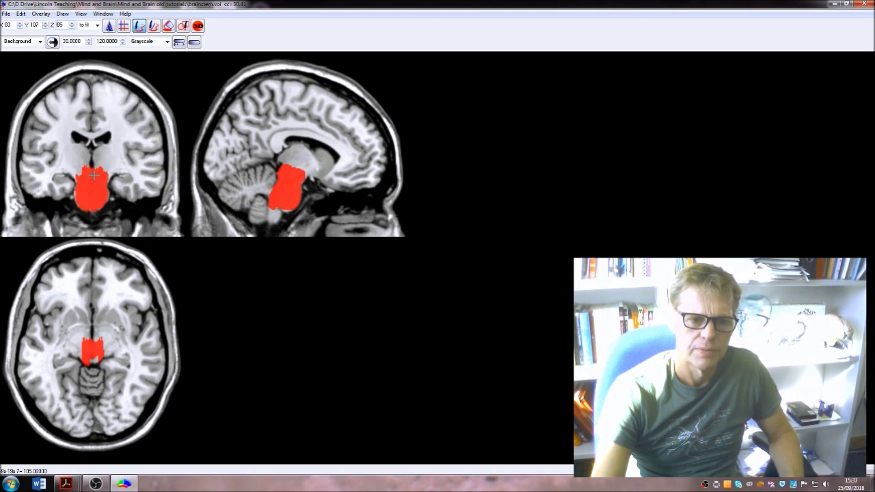
{"action": "scroll", "coordinate": [93, 175], "scroll_direction": "down", "scroll_amount": 14}
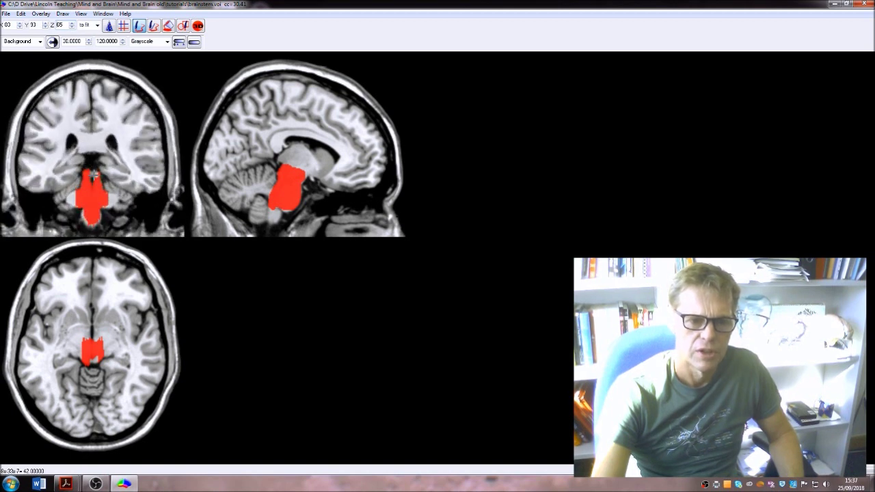
{"action": "scroll", "coordinate": [94, 175], "scroll_direction": "down", "scroll_amount": 2}
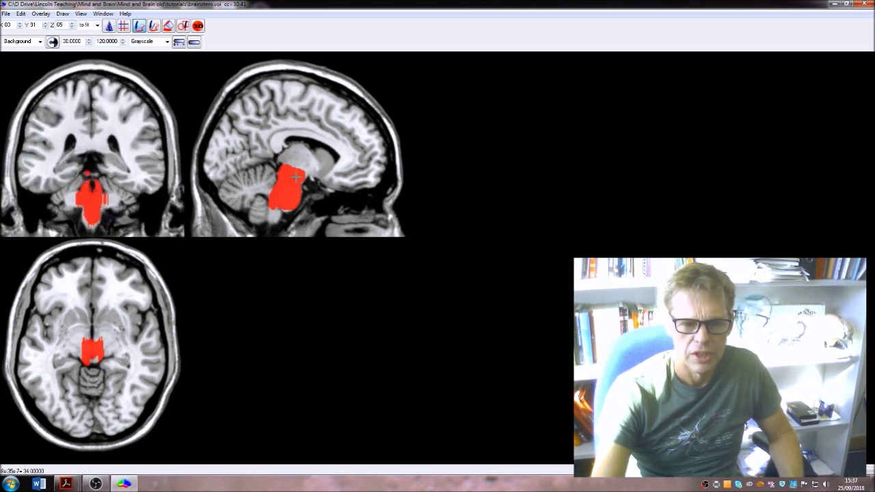
{"action": "scroll", "coordinate": [296, 176], "scroll_direction": "down", "scroll_amount": 3}
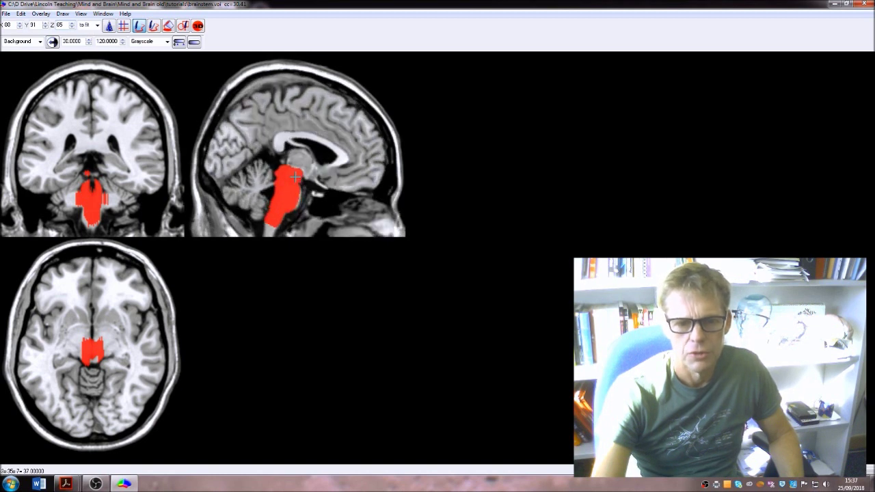
{"action": "scroll", "coordinate": [295, 177], "scroll_direction": "down", "scroll_amount": 2}
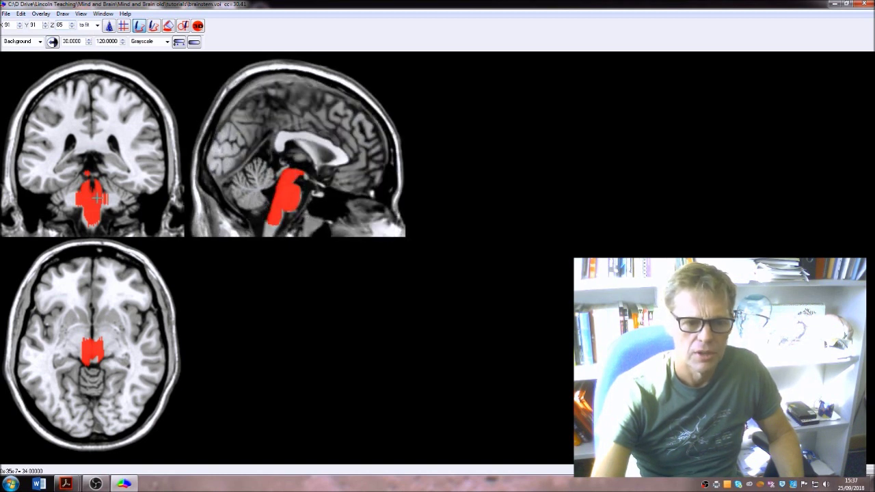
{"action": "scroll", "coordinate": [96, 197], "scroll_direction": "down", "scroll_amount": 8}
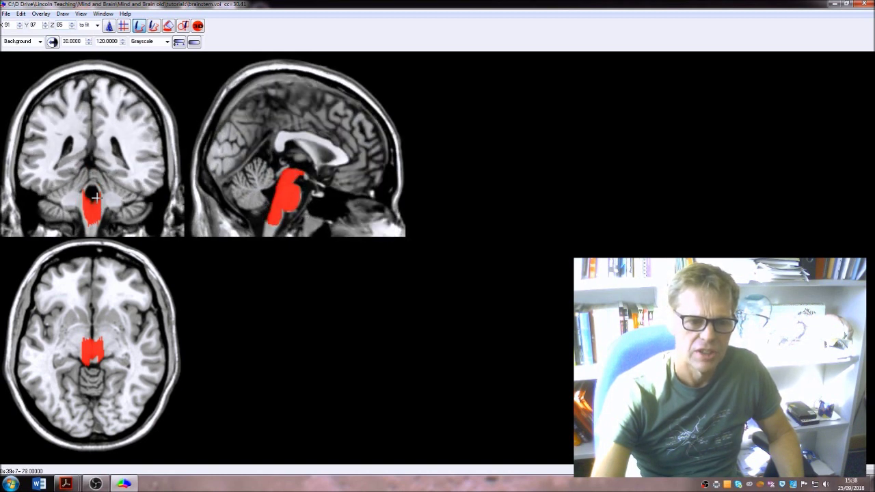
{"action": "scroll", "coordinate": [96, 197], "scroll_direction": "up", "scroll_amount": 10}
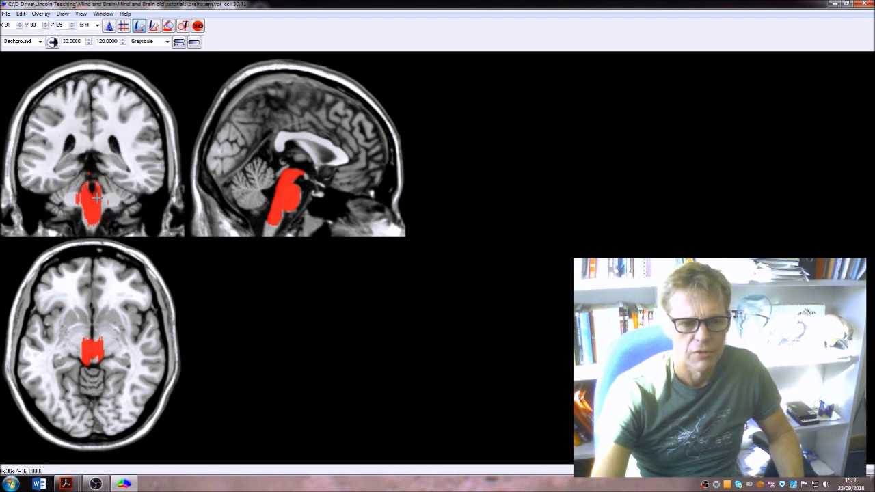
{"action": "scroll", "coordinate": [96, 198], "scroll_direction": "up", "scroll_amount": 12}
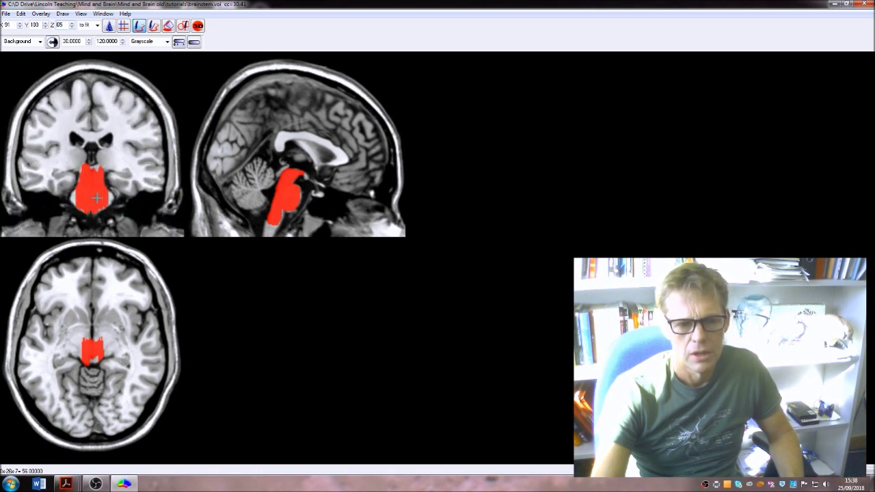
{"action": "scroll", "coordinate": [96, 198], "scroll_direction": "up", "scroll_amount": 4}
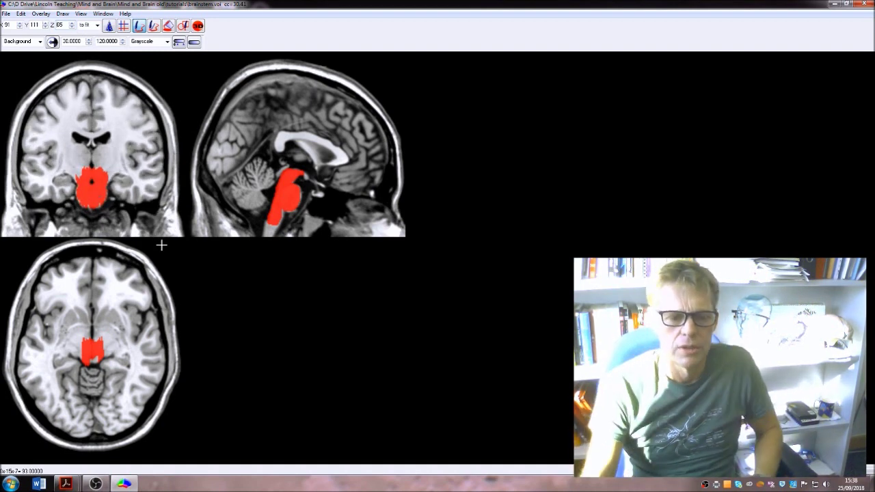
{"action": "left_click", "coordinate": [71, 17]}
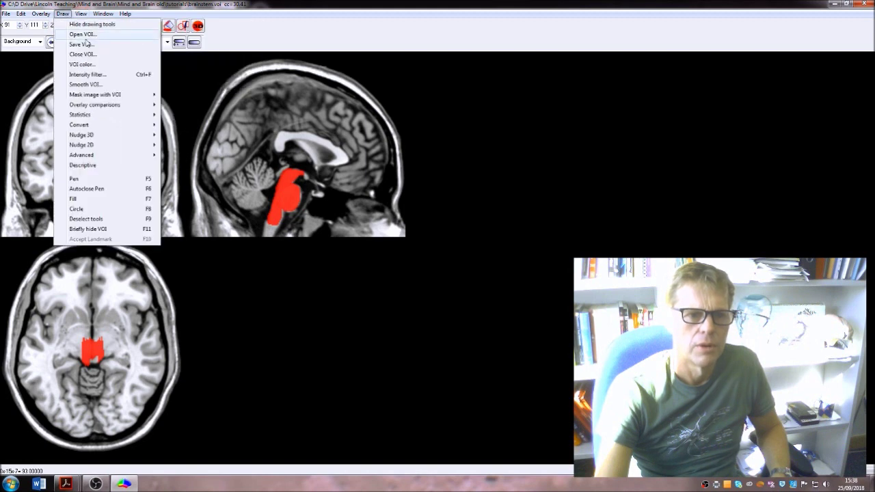
Load cerebellum.voi, discarding the unsaved brainstem drawing
{"action": "left_click", "coordinate": [83, 34]}
{"action": "left_click", "coordinate": [429, 162]}
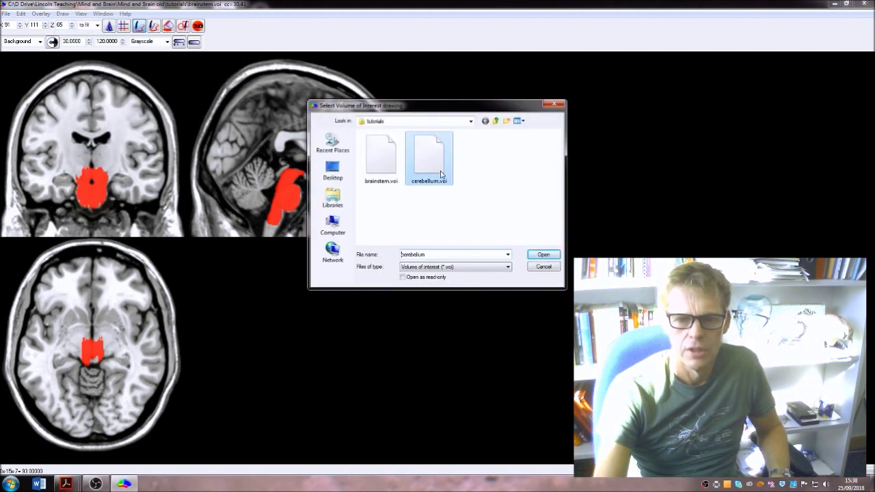
{"action": "left_click", "coordinate": [545, 254]}
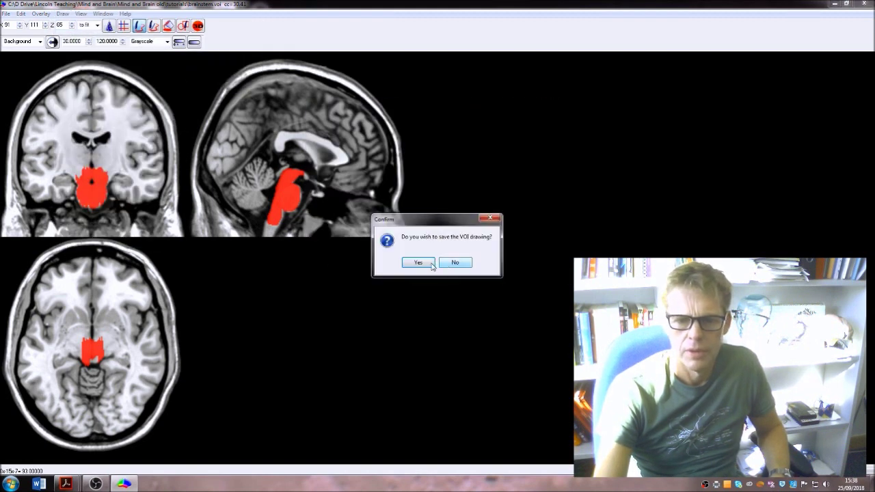
{"action": "left_click", "coordinate": [451, 264]}
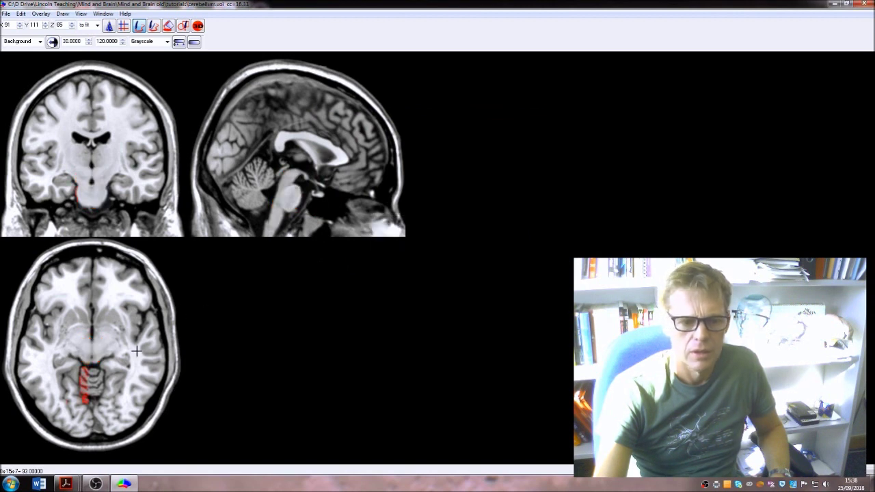
Reposition the slices from the axial view and scroll through the cerebellum outline
{"action": "mouse_move", "coordinate": [89, 373]}
{"action": "left_mouse_down"}
{"action": "mouse_move", "coordinate": [89, 384]}
{"action": "mouse_move", "coordinate": [89, 368]}
{"action": "left_mouse_up"}
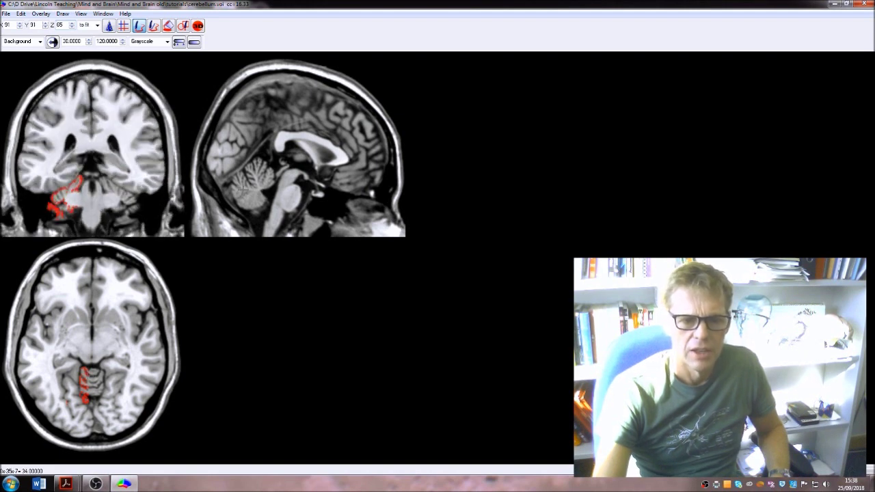
{"action": "scroll", "coordinate": [239, 188], "scroll_direction": "up", "scroll_amount": 3}
{"action": "scroll", "coordinate": [242, 185], "scroll_direction": "up", "scroll_amount": 9}
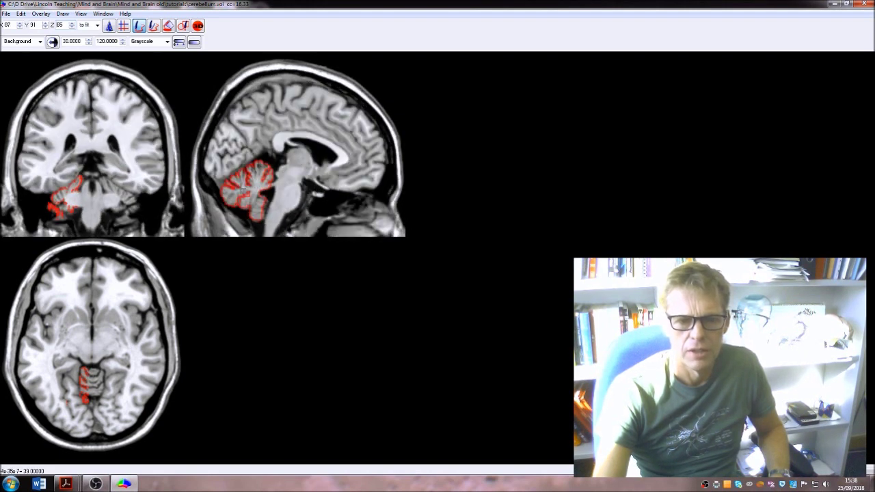
{"action": "scroll", "coordinate": [242, 189], "scroll_direction": "up", "scroll_amount": 12}
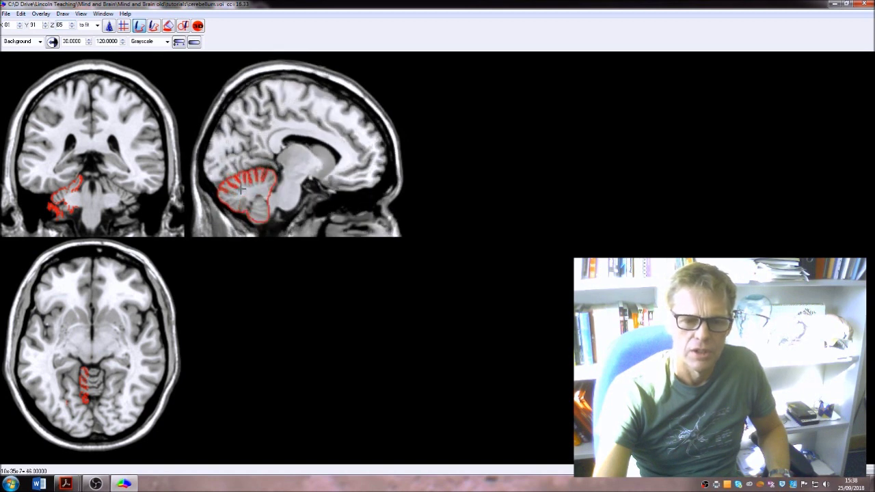
{"action": "scroll", "coordinate": [241, 190], "scroll_direction": "up", "scroll_amount": 9}
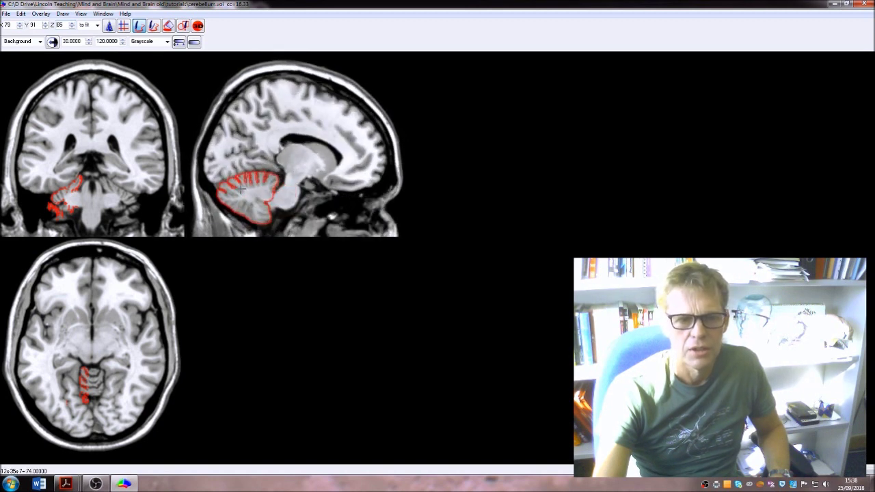
{"action": "left_click", "coordinate": [80, 14]}
{"action": "mouse_move", "coordinate": [96, 25]}
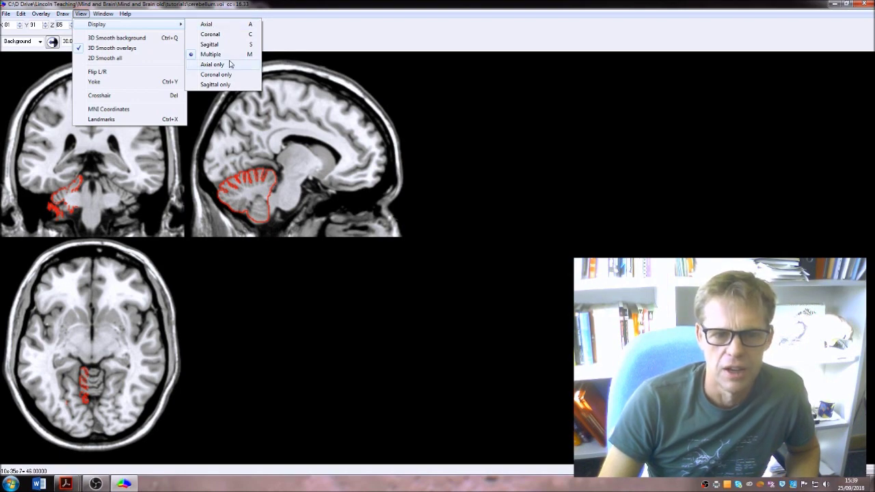
Show the sagittal view only and scroll through the cerebellum outline
{"action": "left_click", "coordinate": [230, 84]}
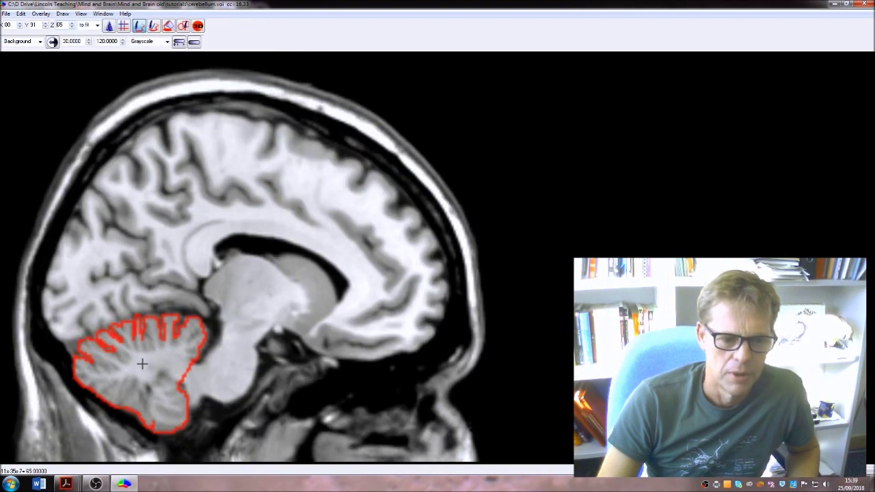
{"action": "scroll", "coordinate": [142, 365], "scroll_direction": "down", "scroll_amount": 10}
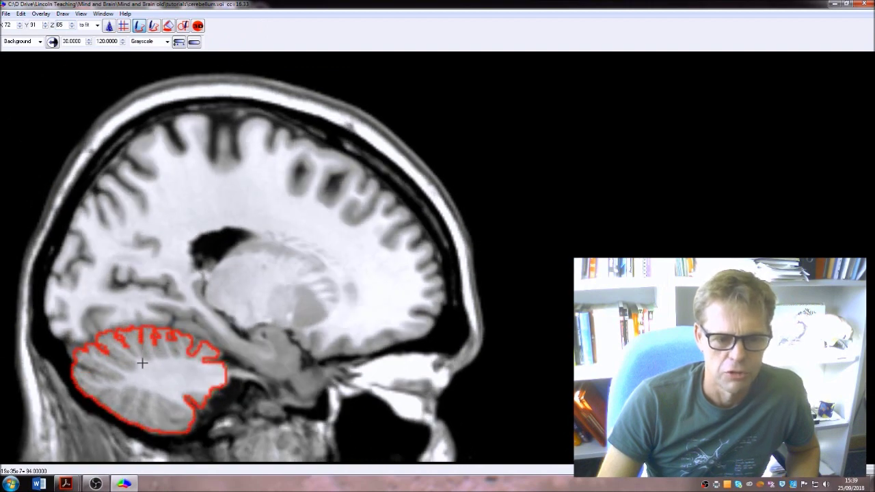
{"action": "scroll", "coordinate": [142, 364], "scroll_direction": "down", "scroll_amount": 3}
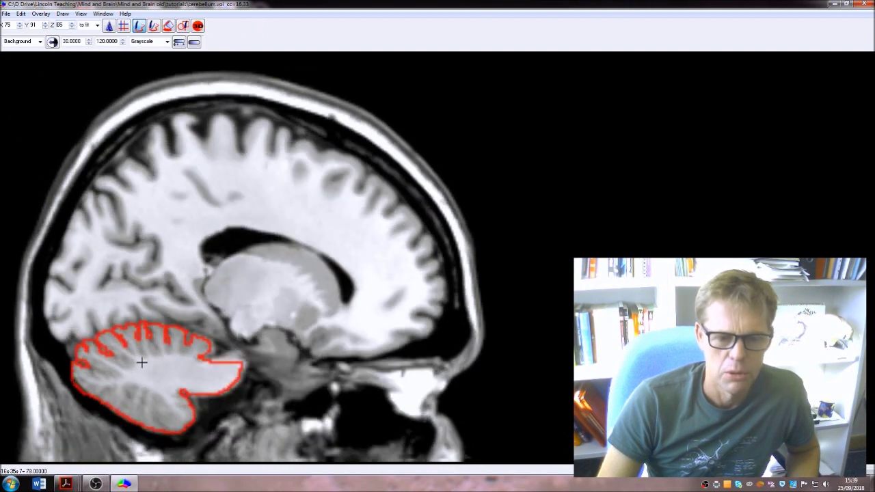
{"action": "scroll", "coordinate": [143, 364], "scroll_direction": "down", "scroll_amount": 8}
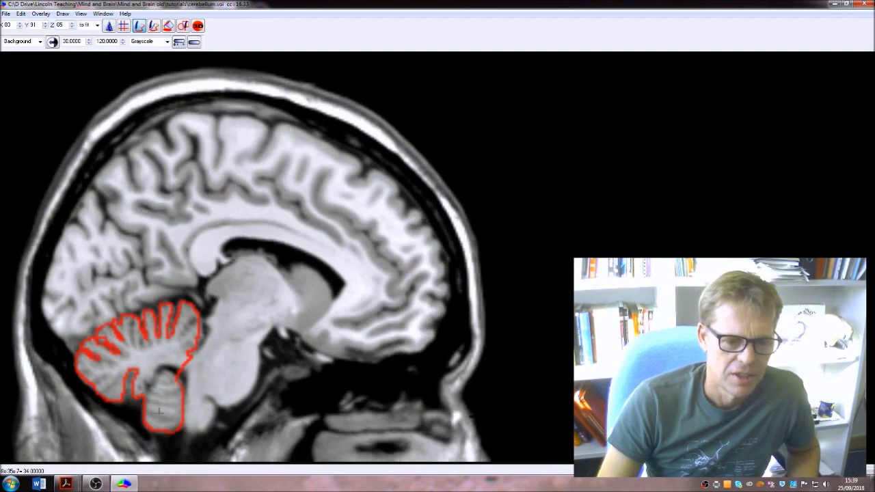
{"action": "scroll", "coordinate": [160, 403], "scroll_direction": "down", "scroll_amount": 20}
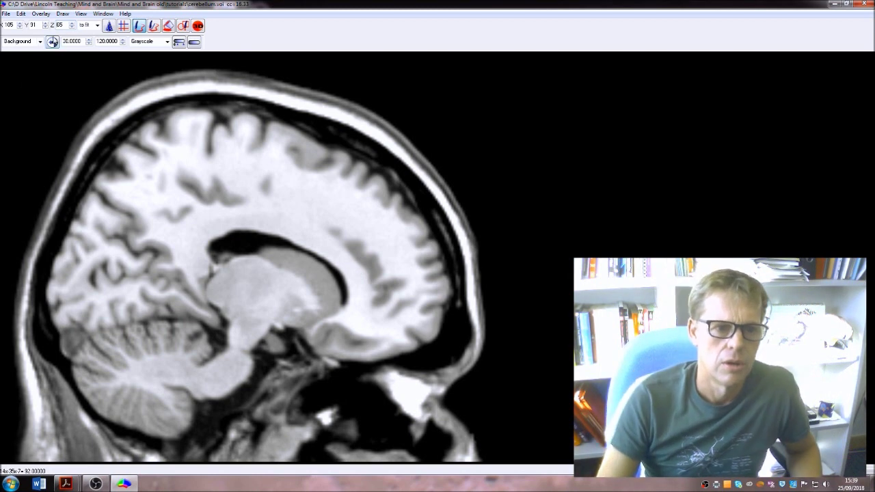
Return to the multiple-view layout of sagittal, coronal and axial slices
{"action": "left_click", "coordinate": [83, 15]}
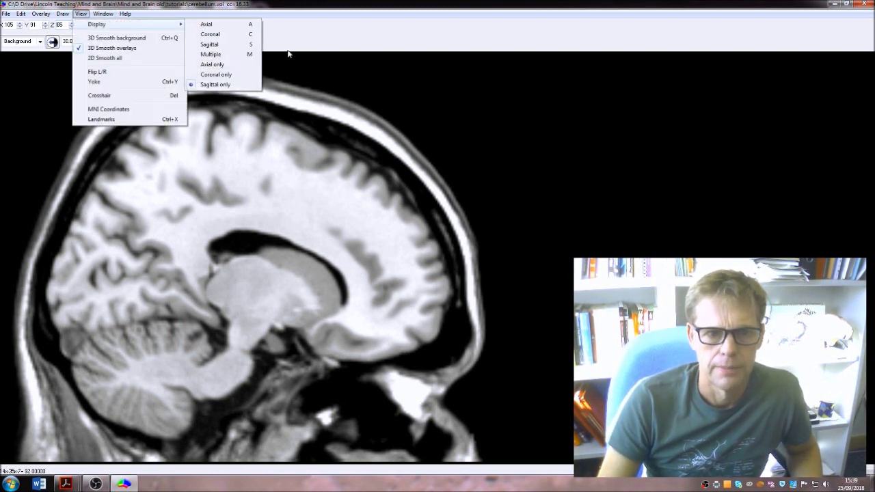
{"action": "left_click", "coordinate": [228, 54]}
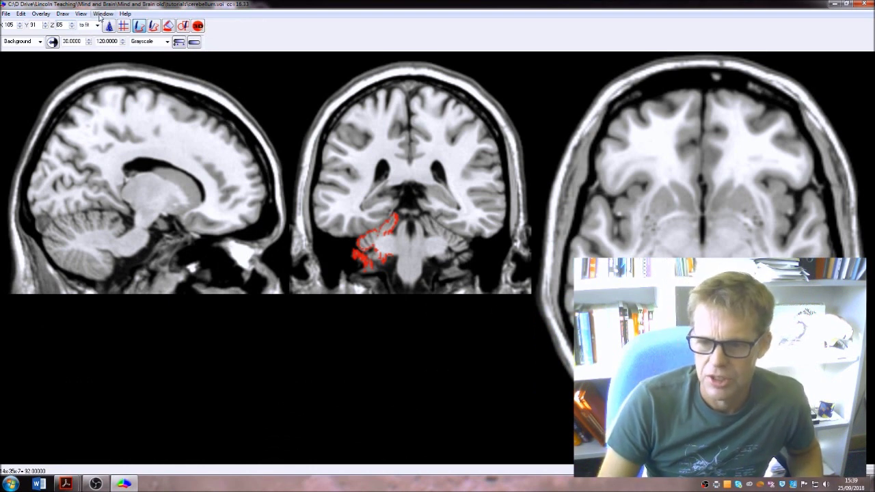
{"action": "left_click", "coordinate": [81, 13]}
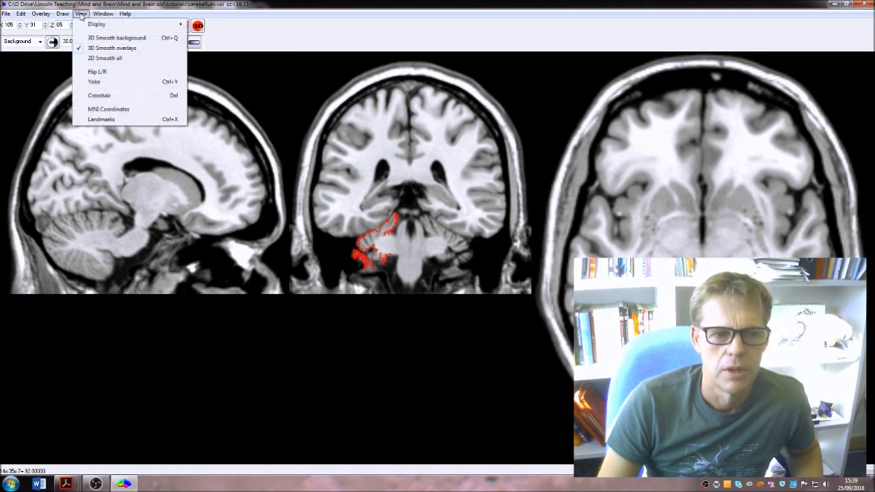
Switch the display to Axial only, showing the cerebellum outline at the back
{"action": "mouse_move", "coordinate": [116, 28]}
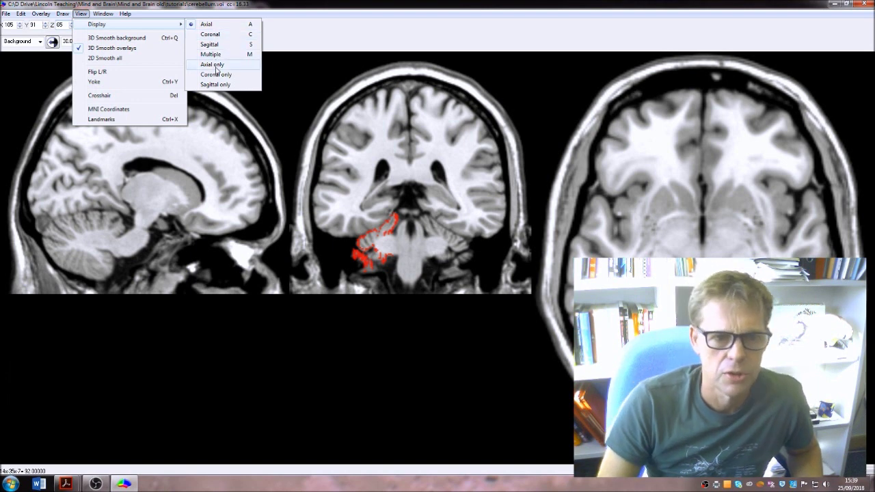
{"action": "left_click", "coordinate": [217, 69]}
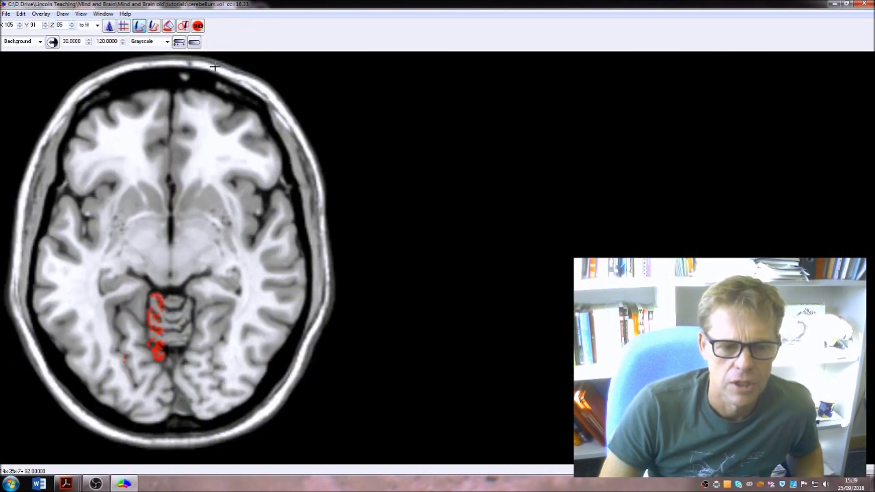
{"action": "left_click", "coordinate": [63, 14]}
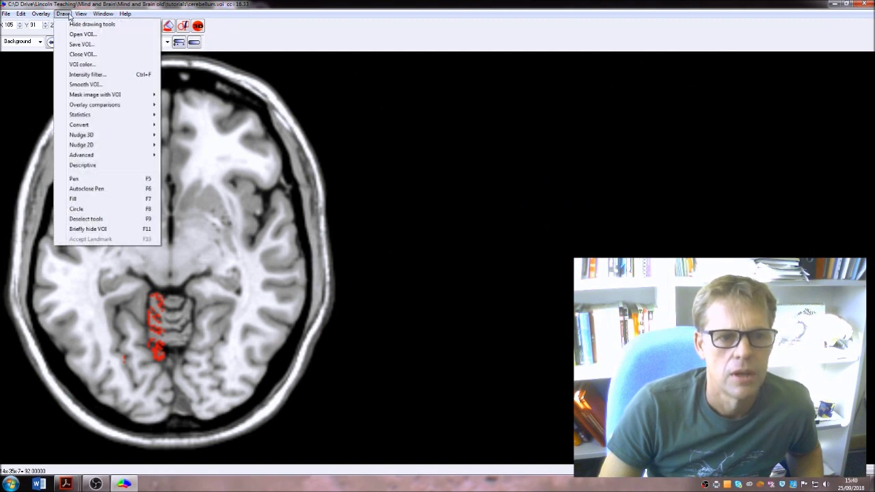
Close the VOI, saving it over the existing cerebellum.voi file
{"action": "left_click", "coordinate": [82, 54]}
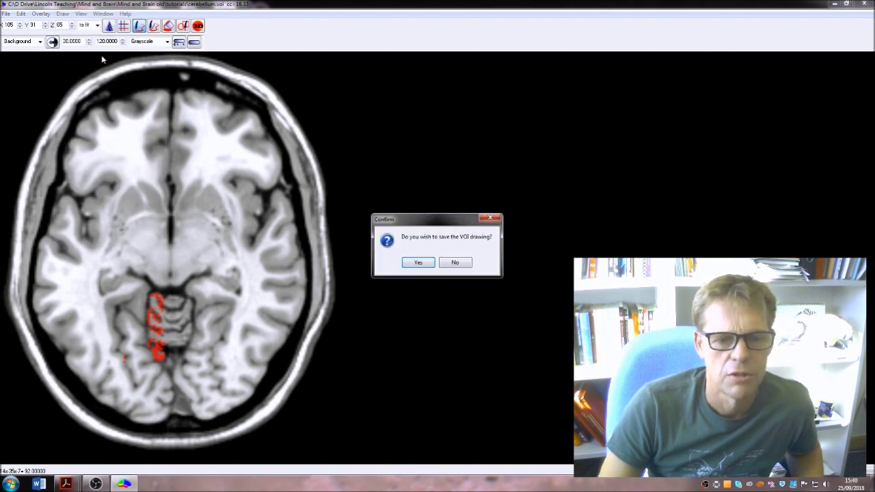
{"action": "left_click", "coordinate": [428, 265]}
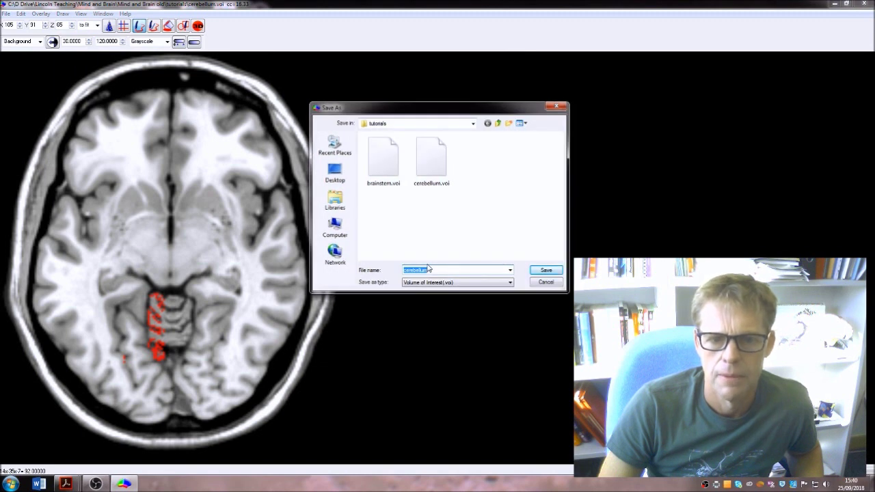
{"action": "left_click", "coordinate": [547, 270]}
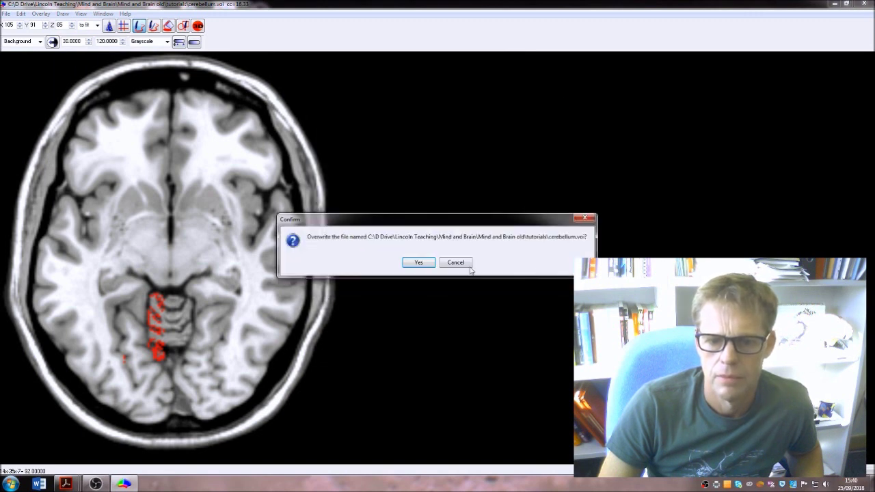
{"action": "left_click", "coordinate": [420, 264]}
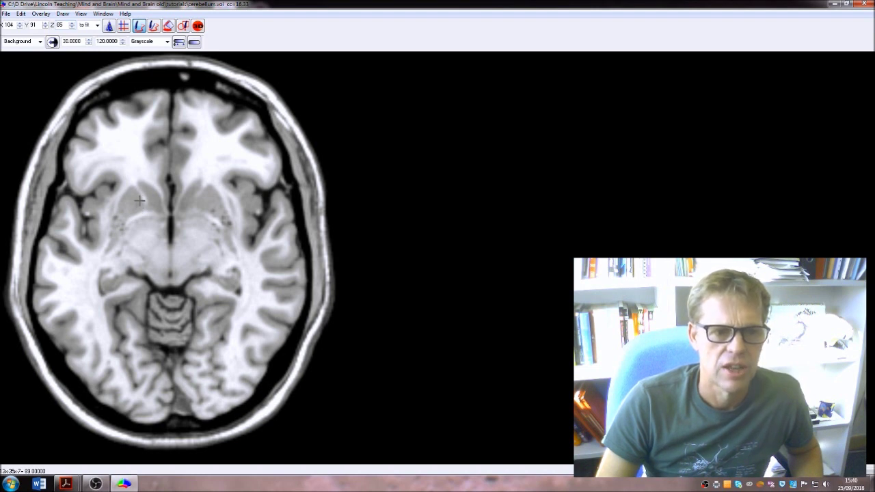
Show the crosshairs and scroll the axial slice to Z 64 at the basal ganglia
{"action": "left_click", "coordinate": [123, 25]}
{"action": "key", "text": "Right"}
{"action": "key", "text": "Right"}
{"action": "key", "text": "Right"}
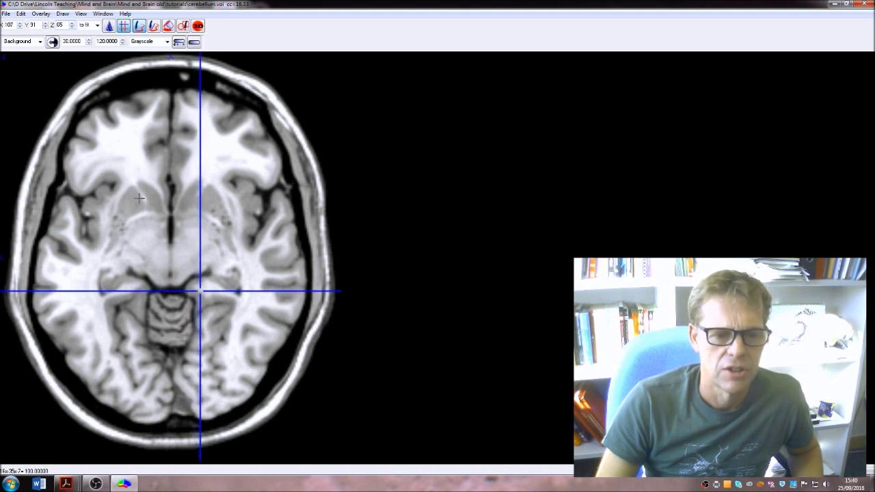
{"action": "scroll", "coordinate": [139, 198], "scroll_direction": "up", "scroll_amount": 8}
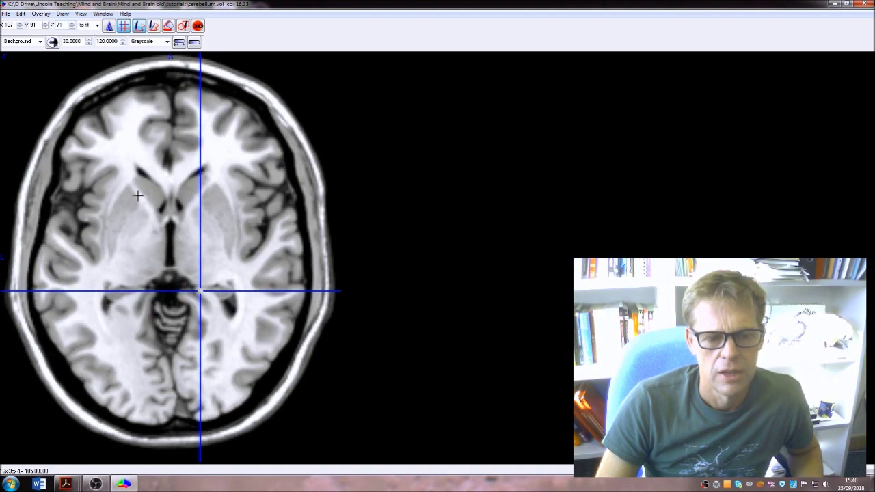
{"action": "scroll", "coordinate": [137, 196], "scroll_direction": "up", "scroll_amount": 10}
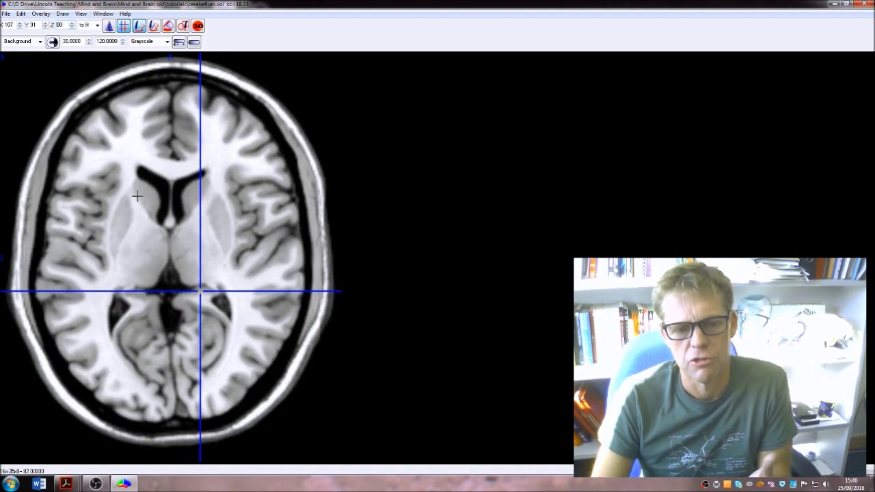
{"action": "scroll", "coordinate": [136, 197], "scroll_direction": "down", "scroll_amount": 7}
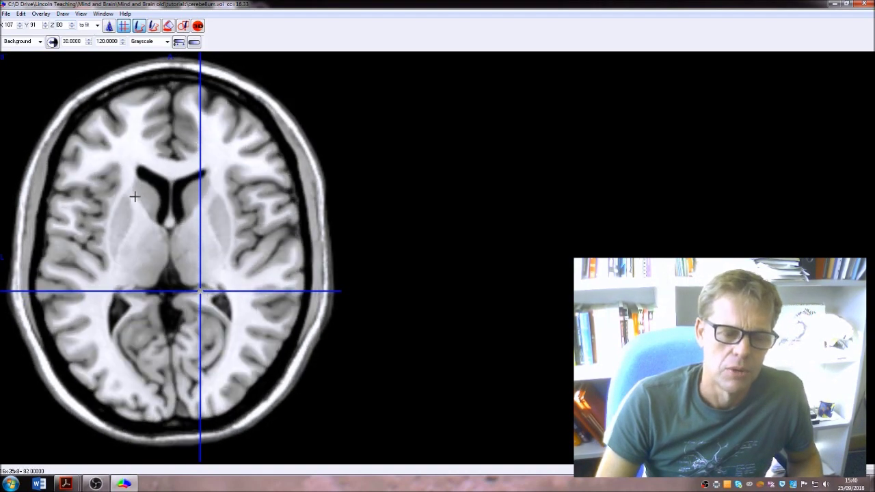
{"action": "scroll", "coordinate": [135, 196], "scroll_direction": "down", "scroll_amount": 12}
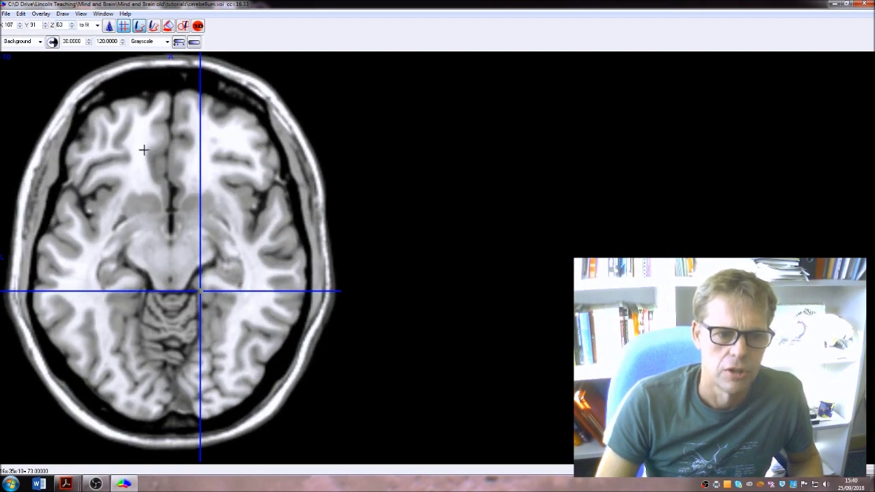
{"action": "scroll", "coordinate": [144, 149], "scroll_direction": "down", "scroll_amount": 1}
{"action": "scroll", "coordinate": [144, 150], "scroll_direction": "up", "scroll_amount": 2}
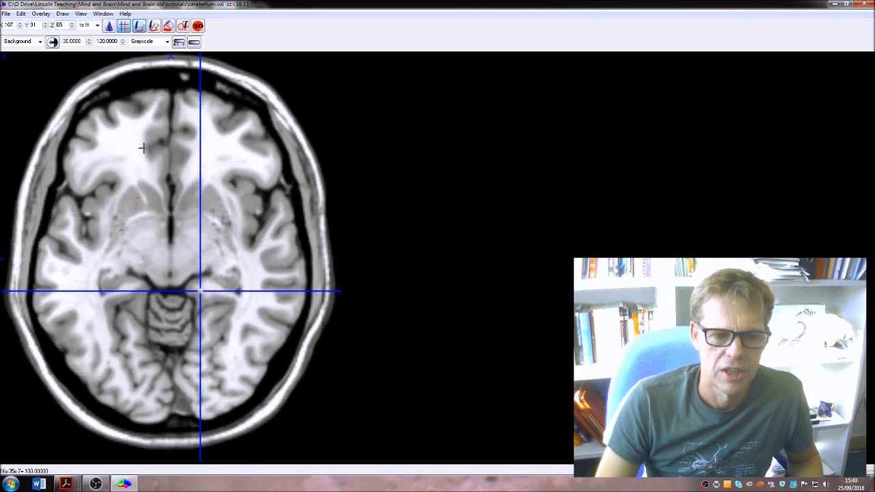
{"action": "scroll", "coordinate": [143, 148], "scroll_direction": "down", "scroll_amount": 1}
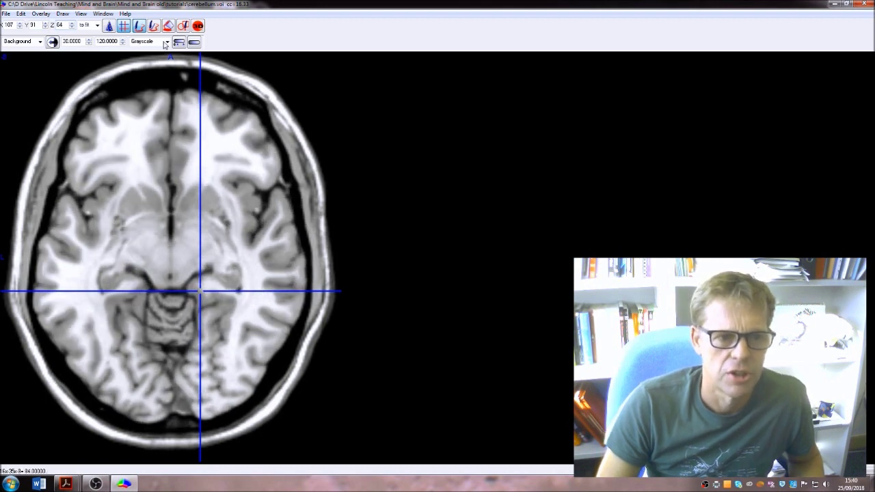
Choose the freehand pen and place it over the left caudate head
{"action": "left_click", "coordinate": [141, 25]}
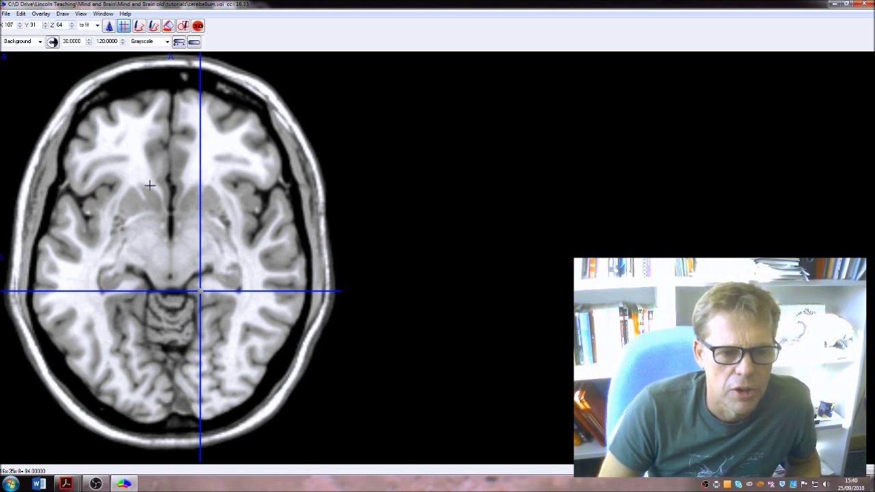
{"action": "left_click", "coordinate": [149, 183]}
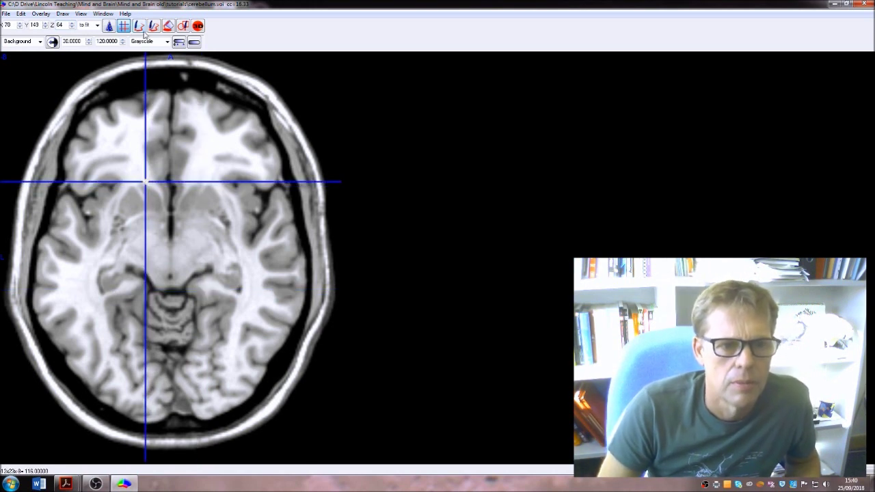
{"action": "left_click", "coordinate": [145, 179]}
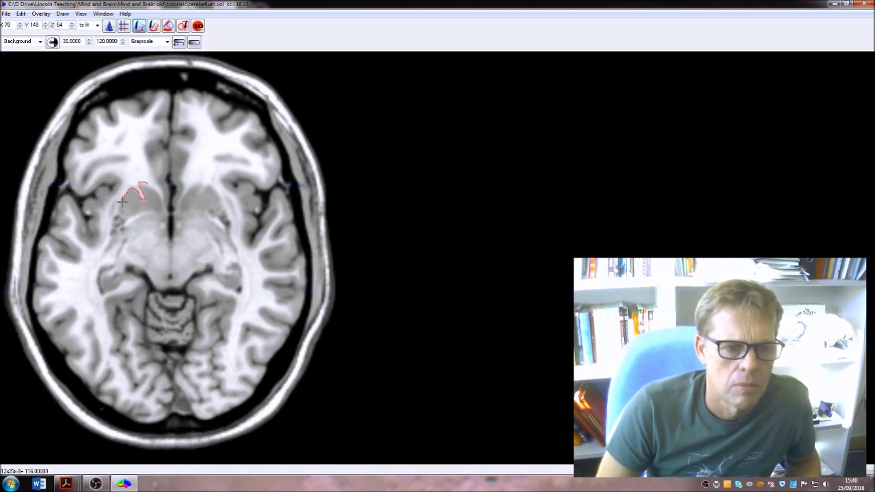
Trace red outlines around the left caudate and putamen on the first several axial slices
{"action": "mouse_move", "coordinate": [165, 212]}
{"action": "left_mouse_down"}
{"action": "mouse_move", "coordinate": [159, 192]}
{"action": "mouse_move", "coordinate": [137, 184]}
{"action": "mouse_move", "coordinate": [145, 201]}
{"action": "mouse_move", "coordinate": [127, 190]}
{"action": "mouse_move", "coordinate": [102, 250]}
{"action": "mouse_move", "coordinate": [139, 215]}
{"action": "mouse_move", "coordinate": [163, 215]}
{"action": "mouse_move", "coordinate": [143, 179]}
{"action": "left_mouse_up"}
{"action": "scroll", "coordinate": [137, 185], "scroll_direction": "up", "scroll_amount": 1}
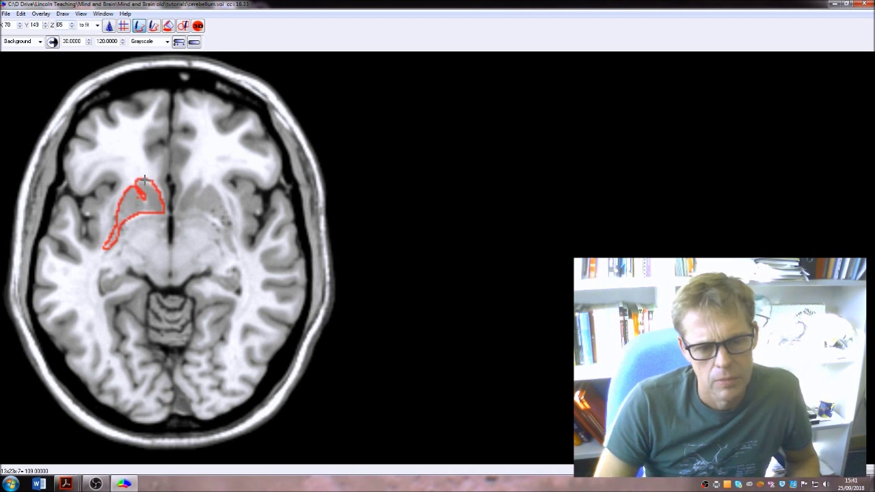
{"action": "scroll", "coordinate": [137, 183], "scroll_direction": "up", "scroll_amount": 1}
{"action": "mouse_move", "coordinate": [140, 195]}
{"action": "left_mouse_down"}
{"action": "mouse_move", "coordinate": [120, 203]}
{"action": "mouse_move", "coordinate": [106, 253]}
{"action": "mouse_move", "coordinate": [138, 214]}
{"action": "mouse_move", "coordinate": [163, 214]}
{"action": "mouse_move", "coordinate": [149, 180]}
{"action": "mouse_move", "coordinate": [138, 187]}
{"action": "mouse_move", "coordinate": [142, 202]}
{"action": "mouse_move", "coordinate": [129, 187]}
{"action": "mouse_move", "coordinate": [106, 256]}
{"action": "mouse_move", "coordinate": [146, 194]}
{"action": "left_mouse_up"}
{"action": "scroll", "coordinate": [170, 192], "scroll_direction": "up", "scroll_amount": 1}
{"action": "scroll", "coordinate": [146, 193], "scroll_direction": "down", "scroll_amount": 7}
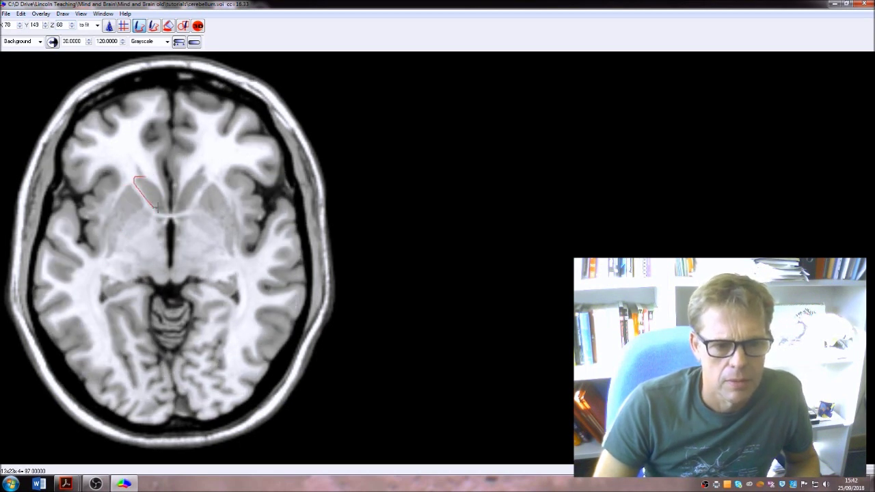
{"action": "left_click_drag", "start_coordinate": [148, 178], "coordinate": [137, 180]}
{"action": "mouse_move", "coordinate": [134, 185]}
{"action": "left_mouse_down"}
{"action": "mouse_move", "coordinate": [111, 213]}
{"action": "mouse_move", "coordinate": [108, 249]}
{"action": "mouse_move", "coordinate": [127, 218]}
{"action": "left_mouse_up"}
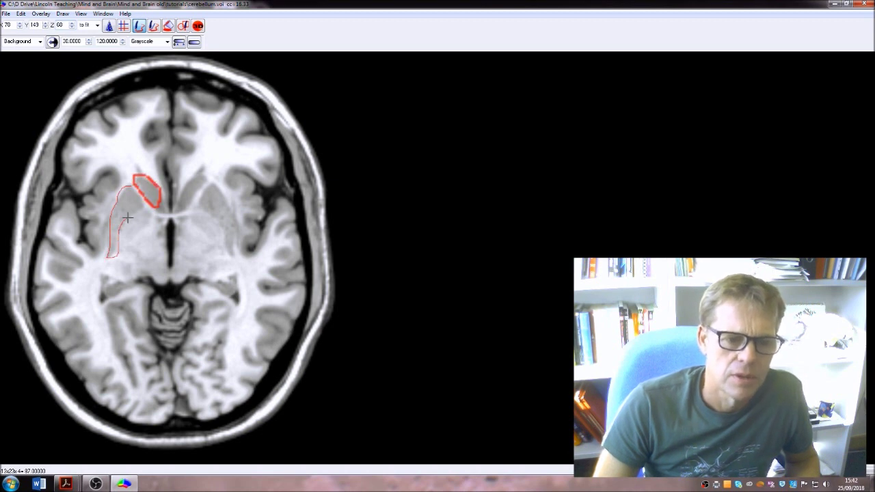
{"action": "scroll", "coordinate": [141, 187], "scroll_direction": "down", "scroll_amount": 1}
{"action": "mouse_move", "coordinate": [131, 186]}
{"action": "left_mouse_down"}
{"action": "mouse_move", "coordinate": [157, 207]}
{"action": "mouse_move", "coordinate": [150, 182]}
{"action": "mouse_move", "coordinate": [113, 202]}
{"action": "mouse_move", "coordinate": [108, 257]}
{"action": "mouse_move", "coordinate": [139, 214]}
{"action": "mouse_move", "coordinate": [138, 194]}
{"action": "mouse_move", "coordinate": [150, 202]}
{"action": "mouse_move", "coordinate": [161, 186]}
{"action": "mouse_move", "coordinate": [136, 178]}
{"action": "left_mouse_up"}
{"action": "scroll", "coordinate": [138, 177], "scroll_direction": "down", "scroll_amount": 1}
{"action": "mouse_move", "coordinate": [134, 185]}
{"action": "left_mouse_down"}
{"action": "mouse_move", "coordinate": [114, 200]}
{"action": "mouse_move", "coordinate": [102, 234]}
{"action": "mouse_move", "coordinate": [107, 259]}
{"action": "mouse_move", "coordinate": [139, 185]}
{"action": "mouse_move", "coordinate": [156, 203]}
{"action": "mouse_move", "coordinate": [136, 182]}
{"action": "left_mouse_up"}
Continue outlining the caudate and putamen on the following lower axial slices
{"action": "scroll", "coordinate": [136, 183], "scroll_direction": "down", "scroll_amount": 1}
{"action": "mouse_move", "coordinate": [134, 184]}
{"action": "left_mouse_down"}
{"action": "mouse_move", "coordinate": [105, 226]}
{"action": "mouse_move", "coordinate": [108, 255]}
{"action": "mouse_move", "coordinate": [136, 203]}
{"action": "mouse_move", "coordinate": [144, 197]}
{"action": "mouse_move", "coordinate": [155, 209]}
{"action": "mouse_move", "coordinate": [136, 182]}
{"action": "left_mouse_up"}
{"action": "scroll", "coordinate": [139, 191], "scroll_direction": "down", "scroll_amount": 1}
{"action": "mouse_move", "coordinate": [134, 184]}
{"action": "left_mouse_down"}
{"action": "mouse_move", "coordinate": [111, 212]}
{"action": "mouse_move", "coordinate": [106, 239]}
{"action": "mouse_move", "coordinate": [114, 260]}
{"action": "mouse_move", "coordinate": [133, 193]}
{"action": "mouse_move", "coordinate": [158, 184]}
{"action": "mouse_move", "coordinate": [134, 177]}
{"action": "mouse_move", "coordinate": [145, 200]}
{"action": "mouse_move", "coordinate": [161, 204]}
{"action": "mouse_move", "coordinate": [161, 189]}
{"action": "mouse_move", "coordinate": [135, 180]}
{"action": "left_mouse_up"}
{"action": "scroll", "coordinate": [137, 180], "scroll_direction": "down", "scroll_amount": 1}
{"action": "mouse_move", "coordinate": [132, 183]}
{"action": "left_mouse_down"}
{"action": "mouse_move", "coordinate": [107, 221]}
{"action": "mouse_move", "coordinate": [111, 256]}
{"action": "mouse_move", "coordinate": [136, 187]}
{"action": "mouse_move", "coordinate": [155, 212]}
{"action": "left_mouse_up"}
{"action": "scroll", "coordinate": [131, 182], "scroll_direction": "down", "scroll_amount": 1}
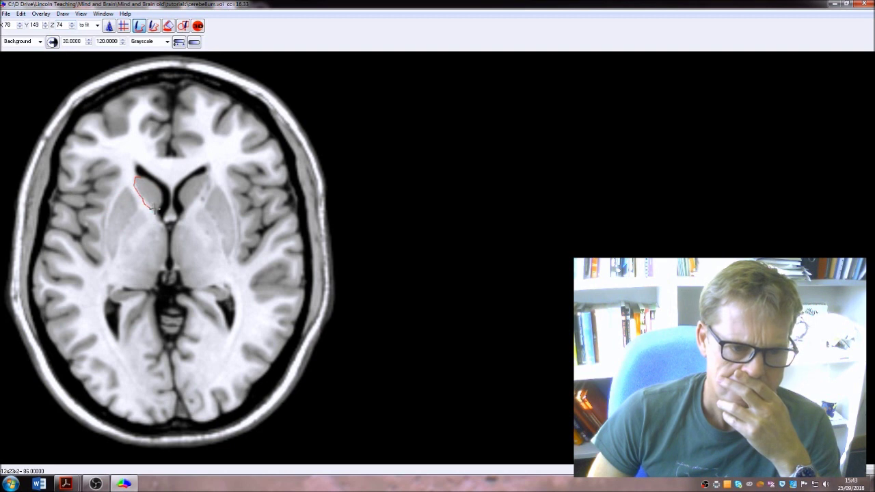
{"action": "mouse_move", "coordinate": [145, 177]}
{"action": "left_mouse_down"}
{"action": "mouse_move", "coordinate": [115, 203]}
{"action": "mouse_move", "coordinate": [108, 224]}
{"action": "left_mouse_up"}
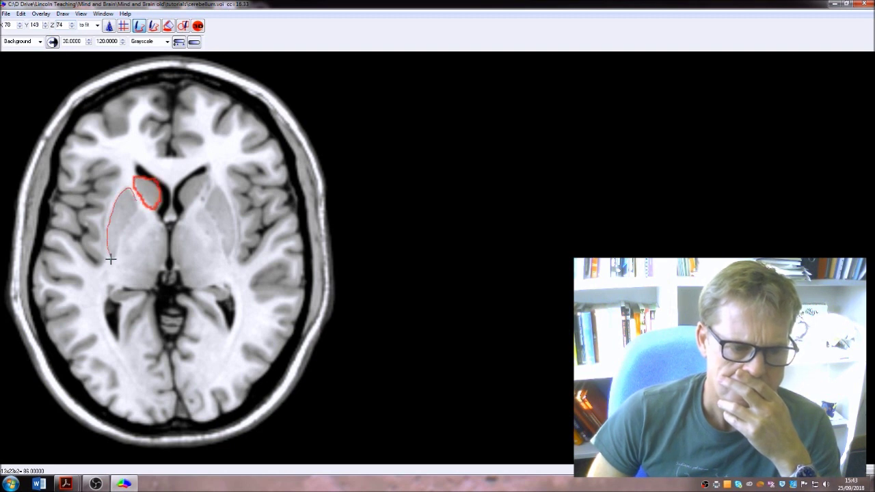
{"action": "mouse_move", "coordinate": [111, 259]}
{"action": "left_mouse_down"}
{"action": "mouse_move", "coordinate": [136, 198]}
{"action": "mouse_move", "coordinate": [156, 209]}
{"action": "mouse_move", "coordinate": [156, 182]}
{"action": "mouse_move", "coordinate": [135, 180]}
{"action": "left_mouse_up"}
{"action": "scroll", "coordinate": [135, 188], "scroll_direction": "down", "scroll_amount": 1}
{"action": "mouse_move", "coordinate": [132, 185]}
{"action": "left_mouse_down"}
{"action": "mouse_move", "coordinate": [112, 209]}
{"action": "mouse_move", "coordinate": [110, 262]}
{"action": "mouse_move", "coordinate": [137, 209]}
{"action": "mouse_move", "coordinate": [136, 181]}
{"action": "mouse_move", "coordinate": [158, 191]}
{"action": "mouse_move", "coordinate": [158, 202]}
{"action": "mouse_move", "coordinate": [150, 212]}
{"action": "mouse_move", "coordinate": [143, 201]}
{"action": "mouse_move", "coordinate": [127, 379]}
{"action": "mouse_move", "coordinate": [130, 190]}
{"action": "left_mouse_up"}
{"action": "scroll", "coordinate": [137, 203], "scroll_direction": "down", "scroll_amount": 1}
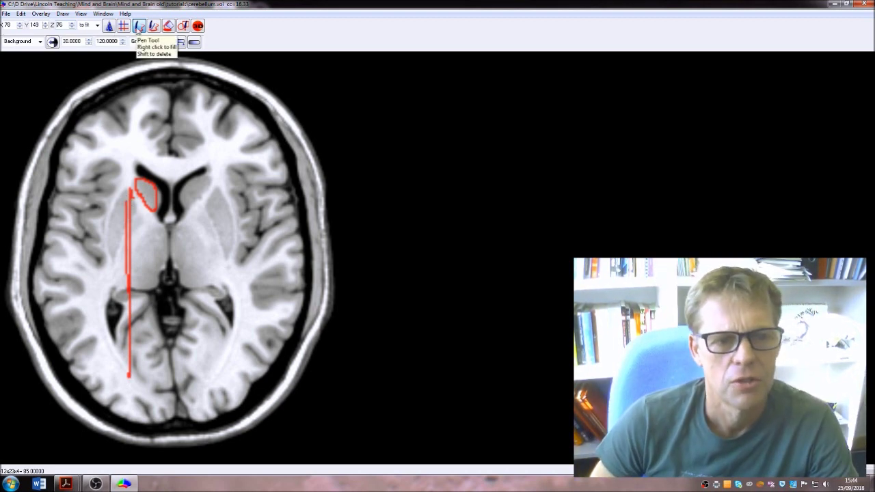
Erase the stray red line through the slice, then redraw the putamen's left edge with the pen
{"action": "mouse_move", "coordinate": [125, 387]}
{"action": "left_mouse_down"}
{"action": "mouse_move", "coordinate": [131, 298]}
{"action": "mouse_move", "coordinate": [122, 231]}
{"action": "mouse_move", "coordinate": [131, 356]}
{"action": "mouse_move", "coordinate": [130, 199]}
{"action": "mouse_move", "coordinate": [130, 369]}
{"action": "mouse_move", "coordinate": [130, 197]}
{"action": "left_mouse_up"}
{"action": "left_click_drag", "start_coordinate": [129, 188], "coordinate": [129, 249]}
{"action": "key", "text": "ctrl+p"}
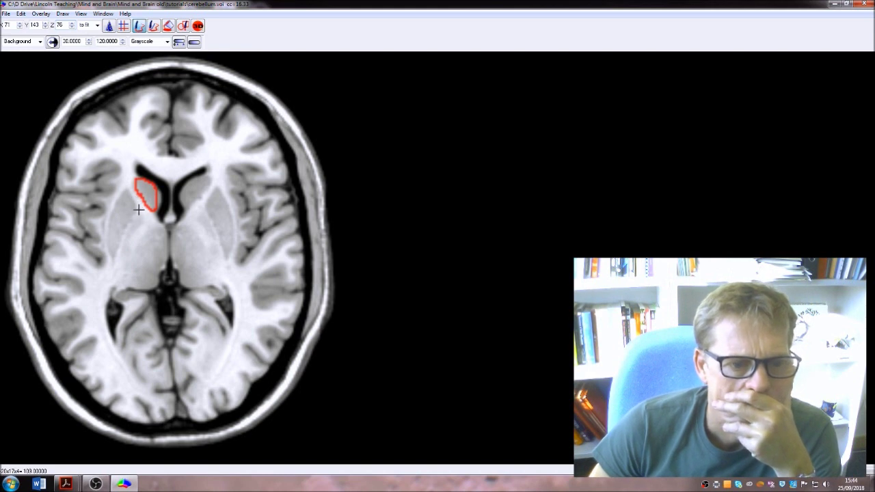
{"action": "mouse_move", "coordinate": [119, 203]}
{"action": "left_mouse_down"}
{"action": "mouse_move", "coordinate": [112, 260]}
{"action": "mouse_move", "coordinate": [119, 231]}
{"action": "mouse_move", "coordinate": [136, 210]}
{"action": "mouse_move", "coordinate": [156, 211]}
{"action": "mouse_move", "coordinate": [159, 198]}
{"action": "mouse_move", "coordinate": [138, 178]}
{"action": "mouse_move", "coordinate": [119, 199]}
{"action": "mouse_move", "coordinate": [107, 243]}
{"action": "mouse_move", "coordinate": [113, 260]}
{"action": "mouse_move", "coordinate": [147, 191]}
{"action": "left_mouse_up"}
{"action": "scroll", "coordinate": [142, 161], "scroll_direction": "up", "scroll_amount": 1}
Close the caudate outline and trace caudate and putamen on the next slices
{"action": "scroll", "coordinate": [140, 179], "scroll_direction": "down", "scroll_amount": 7}
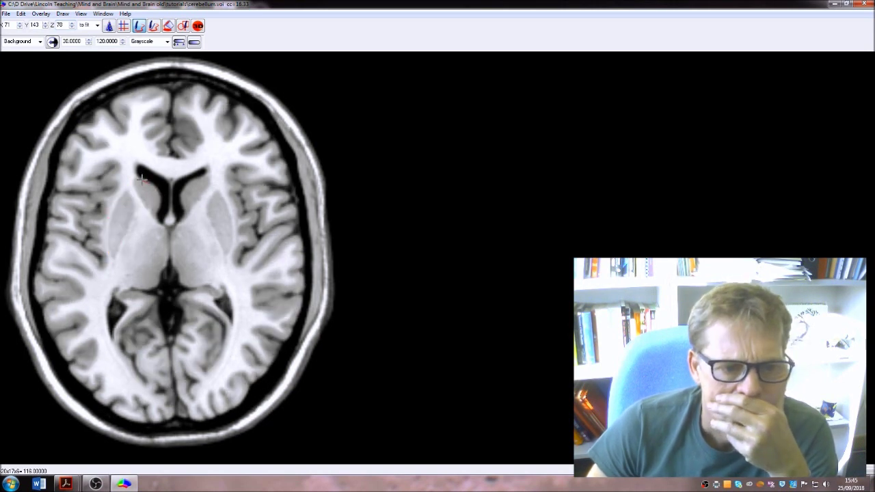
{"action": "mouse_move", "coordinate": [160, 190]}
{"action": "left_mouse_down"}
{"action": "mouse_move", "coordinate": [134, 198]}
{"action": "mouse_move", "coordinate": [128, 188]}
{"action": "mouse_move", "coordinate": [108, 249]}
{"action": "mouse_move", "coordinate": [117, 253]}
{"action": "mouse_move", "coordinate": [128, 228]}
{"action": "mouse_move", "coordinate": [134, 178]}
{"action": "mouse_move", "coordinate": [159, 194]}
{"action": "mouse_move", "coordinate": [159, 216]}
{"action": "mouse_move", "coordinate": [153, 221]}
{"action": "mouse_move", "coordinate": [129, 187]}
{"action": "mouse_move", "coordinate": [110, 228]}
{"action": "mouse_move", "coordinate": [115, 257]}
{"action": "mouse_move", "coordinate": [155, 216]}
{"action": "left_mouse_up"}
{"action": "scroll", "coordinate": [142, 204], "scroll_direction": "down", "scroll_amount": 1}
{"action": "scroll", "coordinate": [136, 192], "scroll_direction": "down", "scroll_amount": 1}
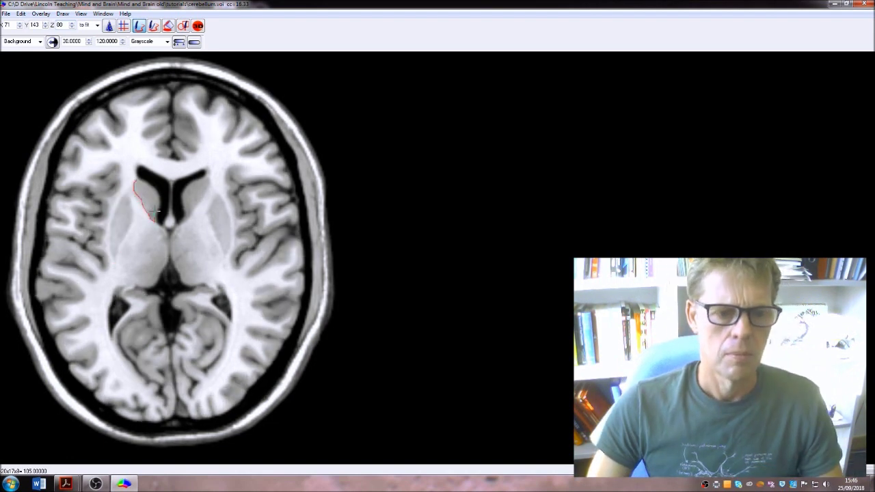
{"action": "left_click_drag", "start_coordinate": [140, 181], "coordinate": [137, 182]}
{"action": "mouse_move", "coordinate": [135, 186]}
{"action": "left_mouse_down"}
{"action": "mouse_move", "coordinate": [109, 236]}
{"action": "mouse_move", "coordinate": [115, 261]}
{"action": "mouse_move", "coordinate": [139, 197]}
{"action": "mouse_move", "coordinate": [154, 221]}
{"action": "mouse_move", "coordinate": [157, 197]}
{"action": "mouse_move", "coordinate": [136, 179]}
{"action": "left_mouse_up"}
{"action": "scroll", "coordinate": [135, 208], "scroll_direction": "down", "scroll_amount": 1}
{"action": "mouse_move", "coordinate": [132, 210]}
{"action": "left_mouse_down"}
{"action": "mouse_move", "coordinate": [113, 258]}
{"action": "mouse_move", "coordinate": [131, 221]}
{"action": "mouse_move", "coordinate": [136, 179]}
{"action": "mouse_move", "coordinate": [151, 223]}
{"action": "left_mouse_up"}
Close the caudate and putamen outlines into regions on further slices
{"action": "scroll", "coordinate": [156, 236], "scroll_direction": "down", "scroll_amount": 1}
{"action": "left_click_drag", "start_coordinate": [158, 194], "coordinate": [137, 179]}
{"action": "mouse_move", "coordinate": [131, 199]}
{"action": "left_mouse_down"}
{"action": "mouse_move", "coordinate": [113, 219]}
{"action": "mouse_move", "coordinate": [114, 254]}
{"action": "mouse_move", "coordinate": [137, 179]}
{"action": "mouse_move", "coordinate": [116, 220]}
{"action": "left_mouse_up"}
{"action": "scroll", "coordinate": [133, 198], "scroll_direction": "down", "scroll_amount": 1}
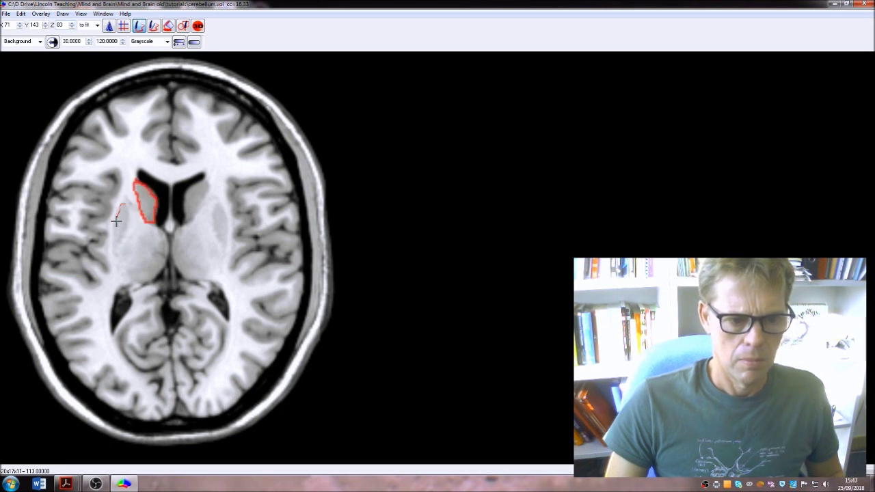
{"action": "mouse_move", "coordinate": [117, 253]}
{"action": "left_mouse_down"}
{"action": "mouse_move", "coordinate": [134, 194]}
{"action": "mouse_move", "coordinate": [149, 227]}
{"action": "left_mouse_up"}
{"action": "scroll", "coordinate": [131, 201], "scroll_direction": "down", "scroll_amount": 1}
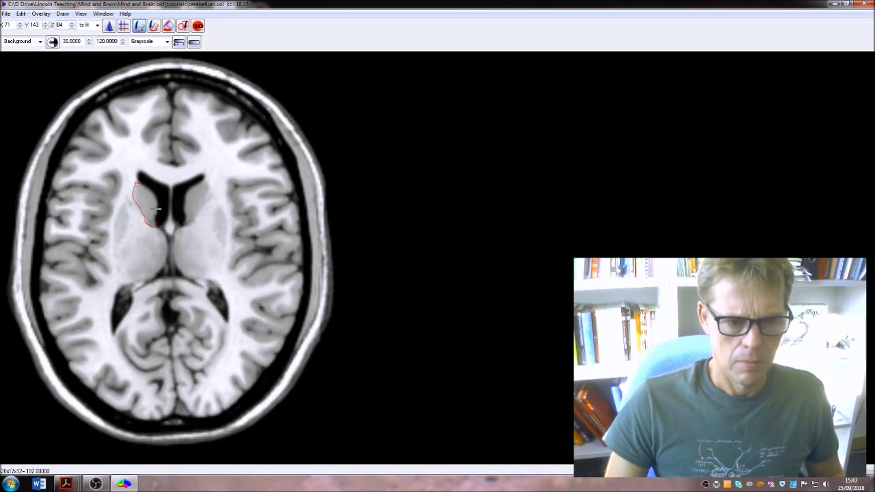
{"action": "left_click_drag", "start_coordinate": [138, 181], "coordinate": [138, 180]}
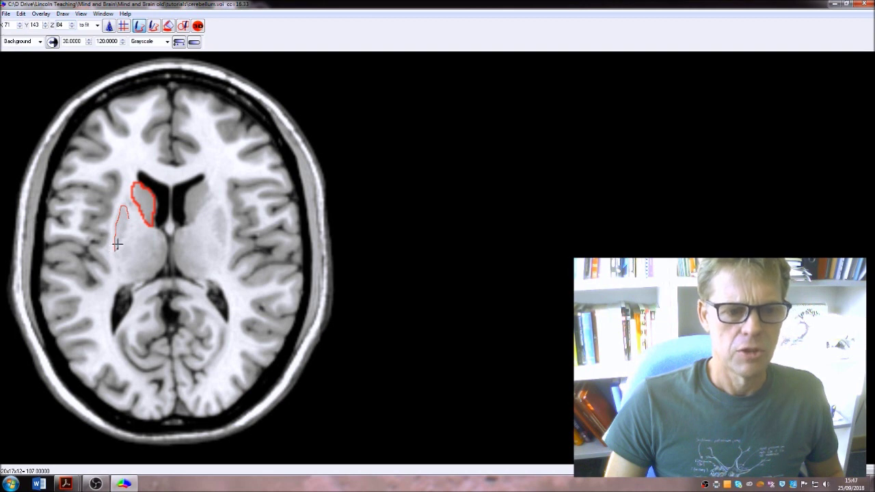
{"action": "left_click_drag", "start_coordinate": [126, 216], "coordinate": [124, 206]}
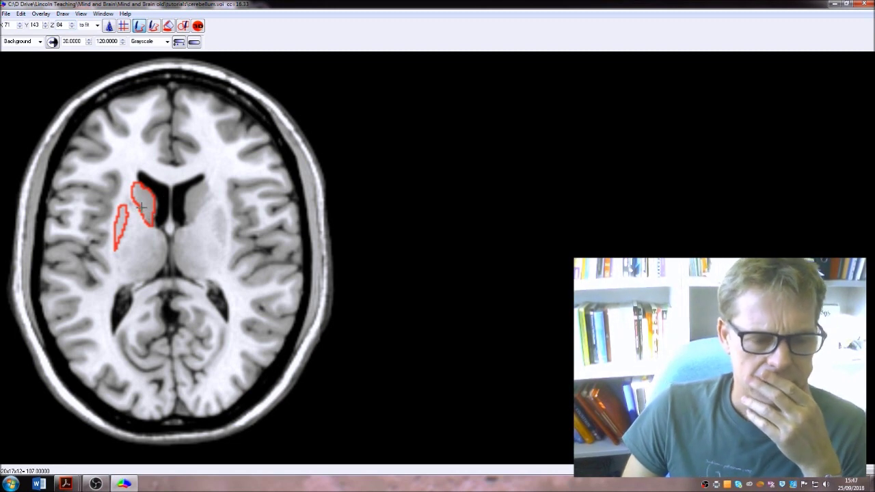
Outline and close the caudate and putamen regions on the higher slices up to Z 87
{"action": "scroll", "coordinate": [144, 207], "scroll_direction": "up", "scroll_amount": 1}
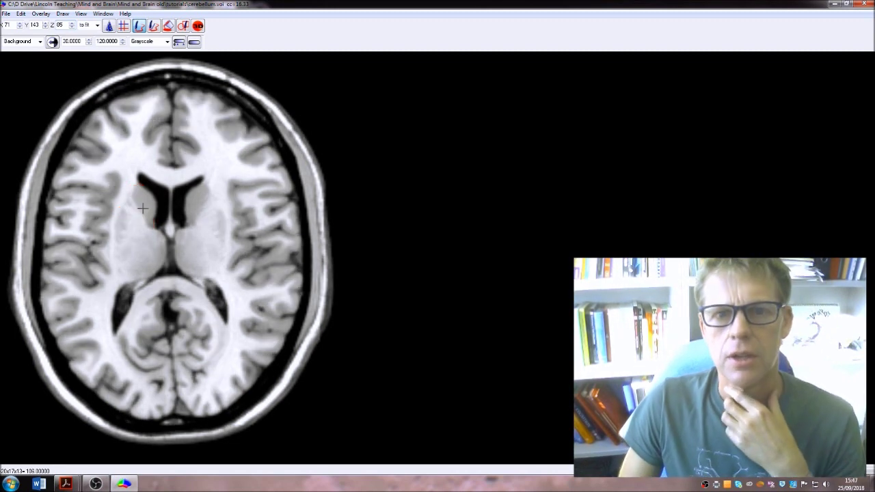
{"action": "left_click_drag", "start_coordinate": [138, 184], "coordinate": [130, 196]}
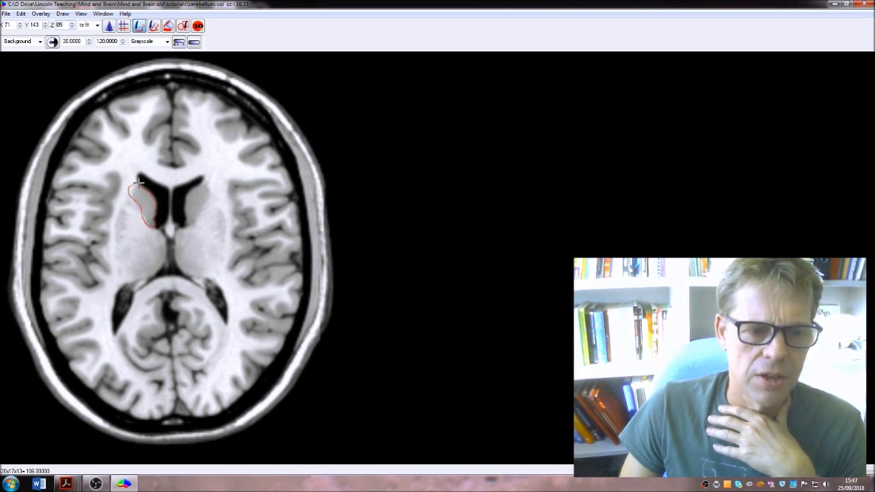
{"action": "left_click_drag", "start_coordinate": [138, 182], "coordinate": [139, 184]}
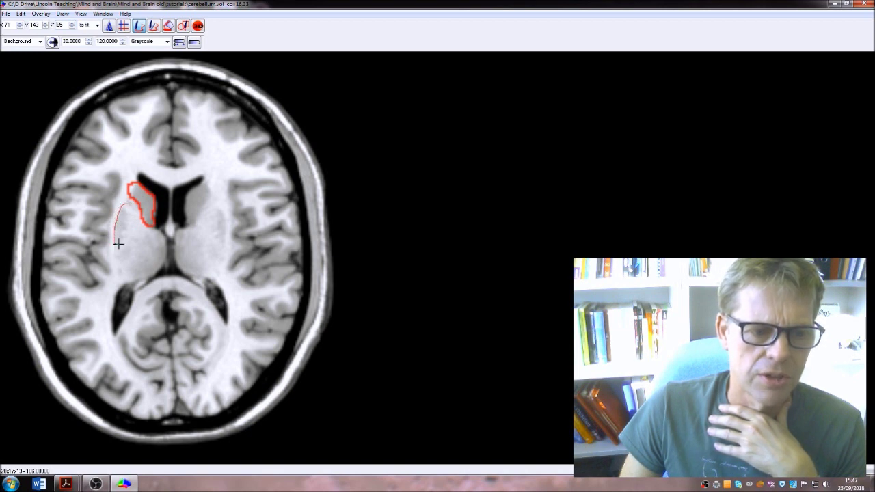
{"action": "left_click_drag", "start_coordinate": [121, 237], "coordinate": [124, 202]}
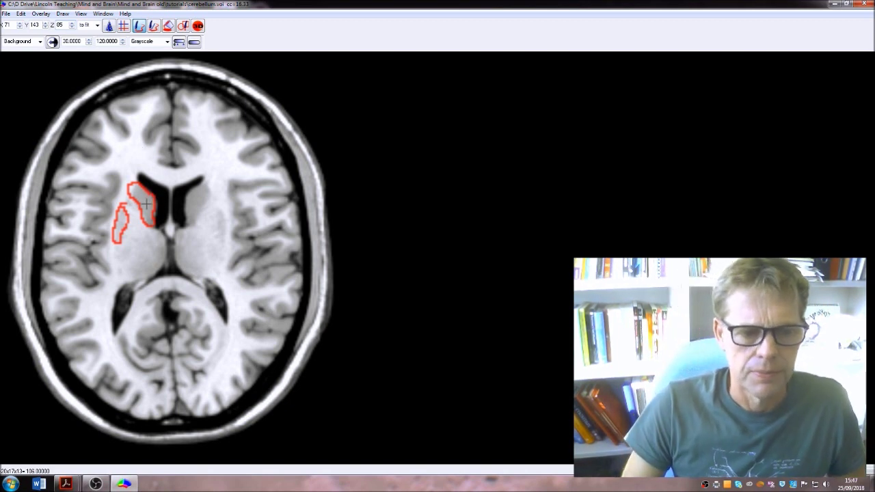
{"action": "scroll", "coordinate": [149, 193], "scroll_direction": "up", "scroll_amount": 1}
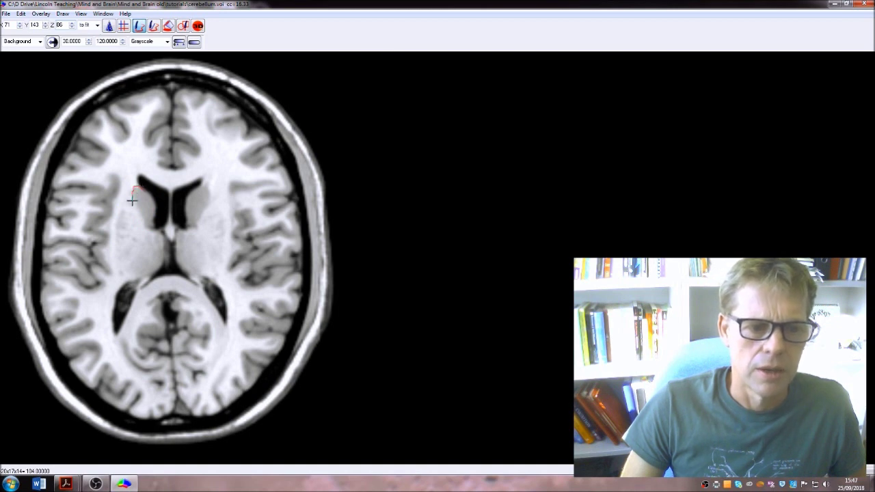
{"action": "left_click_drag", "start_coordinate": [132, 200], "coordinate": [143, 215]}
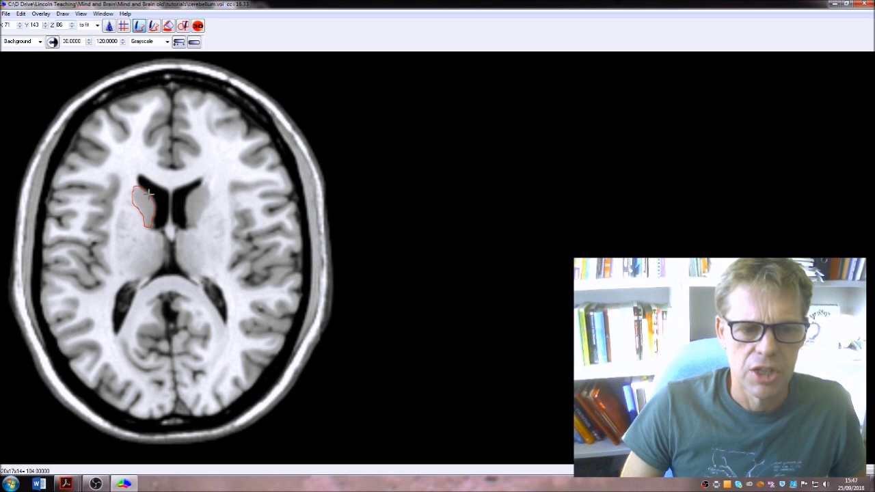
{"action": "left_click_drag", "start_coordinate": [146, 188], "coordinate": [146, 189]}
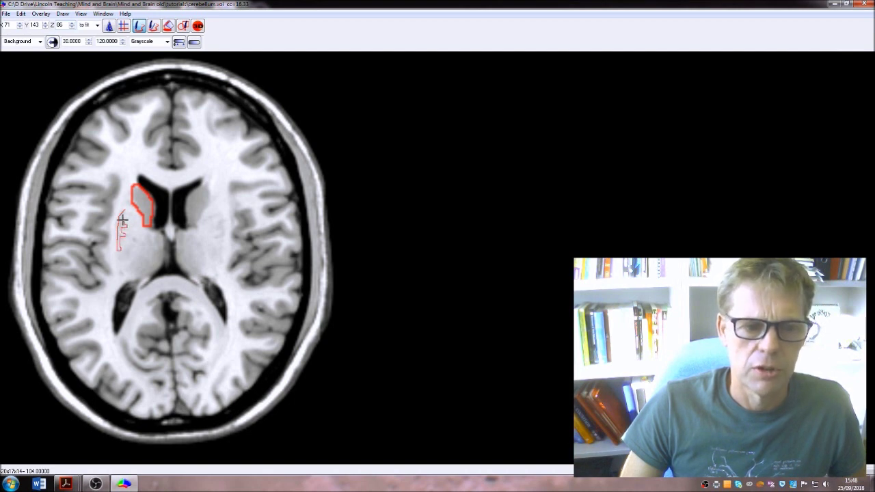
{"action": "left_click_drag", "start_coordinate": [123, 212], "coordinate": [125, 213]}
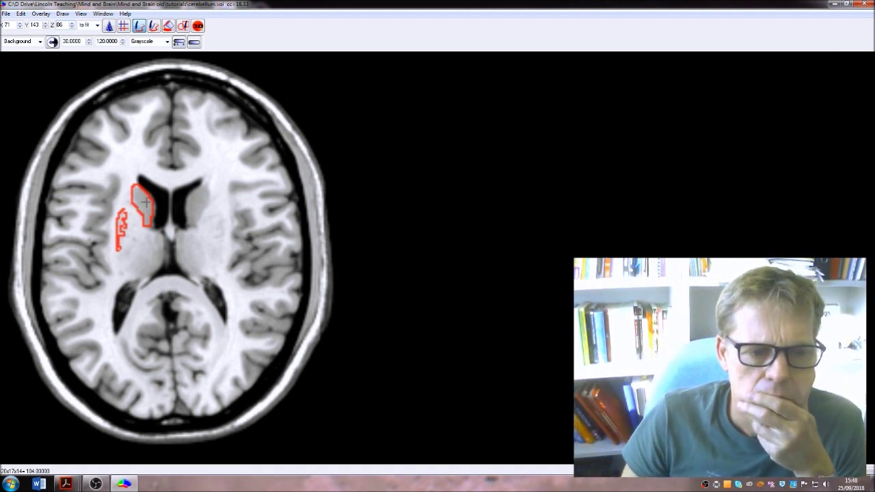
{"action": "scroll", "coordinate": [143, 203], "scroll_direction": "up", "scroll_amount": 1}
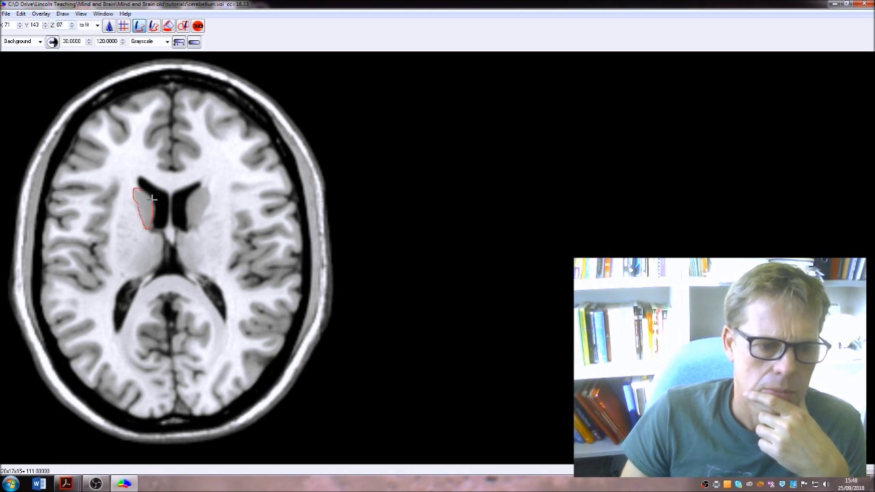
{"action": "left_click_drag", "start_coordinate": [136, 190], "coordinate": [140, 197]}
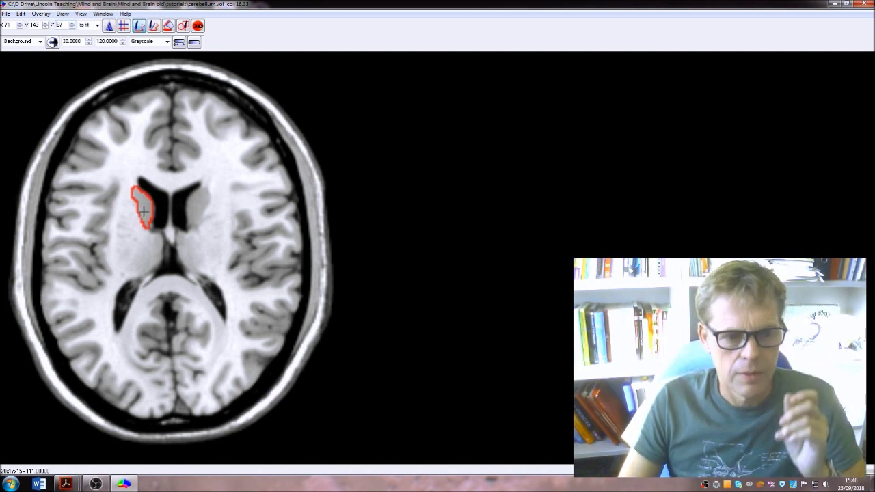
Trace and close the caudate outline along the ventricle edge on the next four slices
{"action": "scroll", "coordinate": [143, 212], "scroll_direction": "up", "scroll_amount": 1}
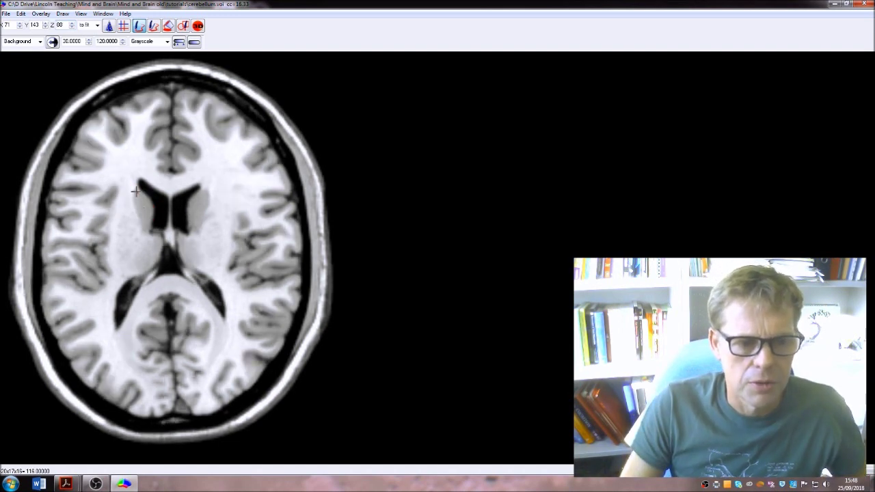
{"action": "left_click_drag", "start_coordinate": [133, 198], "coordinate": [138, 216]}
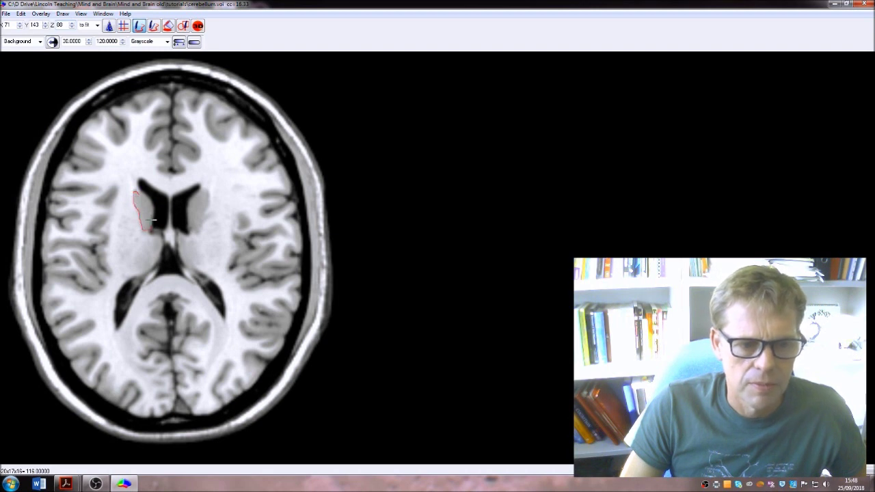
{"action": "left_click_drag", "start_coordinate": [136, 189], "coordinate": [137, 190]}
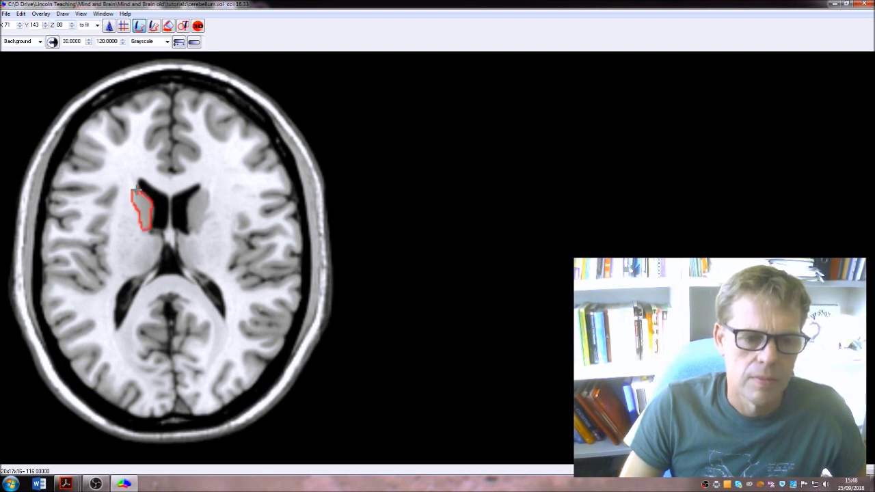
{"action": "scroll", "coordinate": [152, 205], "scroll_direction": "up", "scroll_amount": 1}
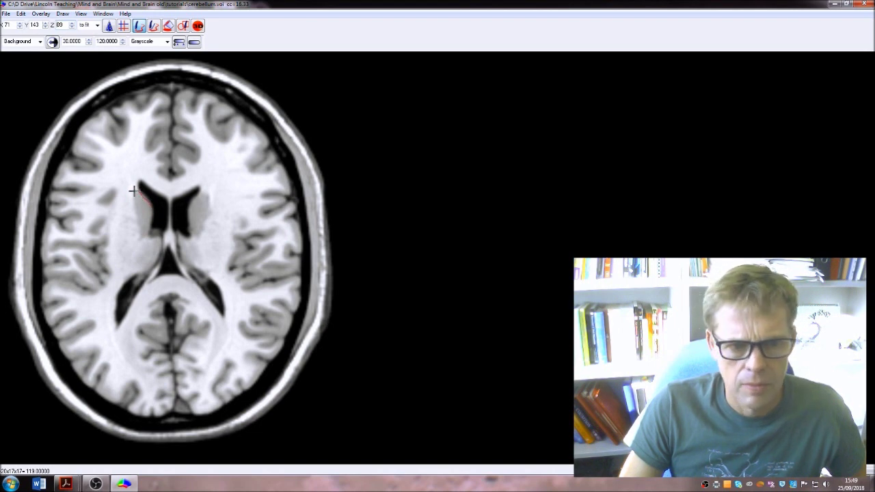
{"action": "left_click_drag", "start_coordinate": [133, 191], "coordinate": [132, 196]}
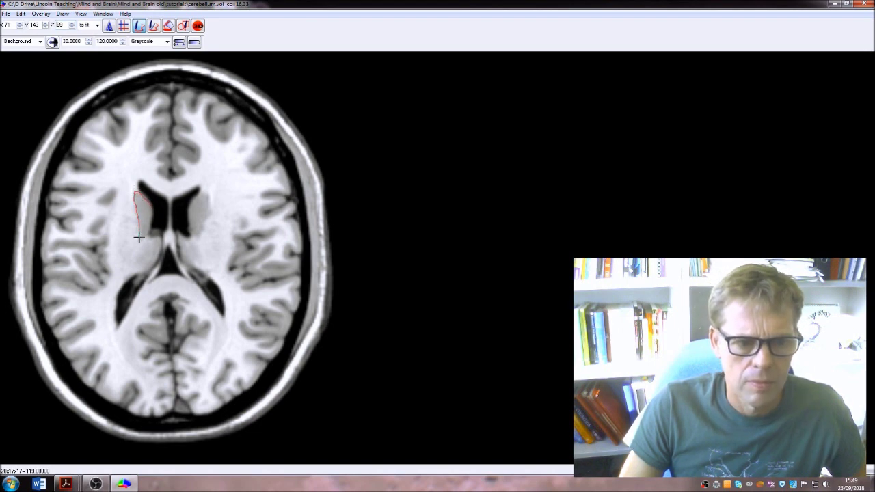
{"action": "left_click_drag", "start_coordinate": [142, 238], "coordinate": [151, 203]}
{"action": "scroll", "coordinate": [150, 204], "scroll_direction": "up", "scroll_amount": 1}
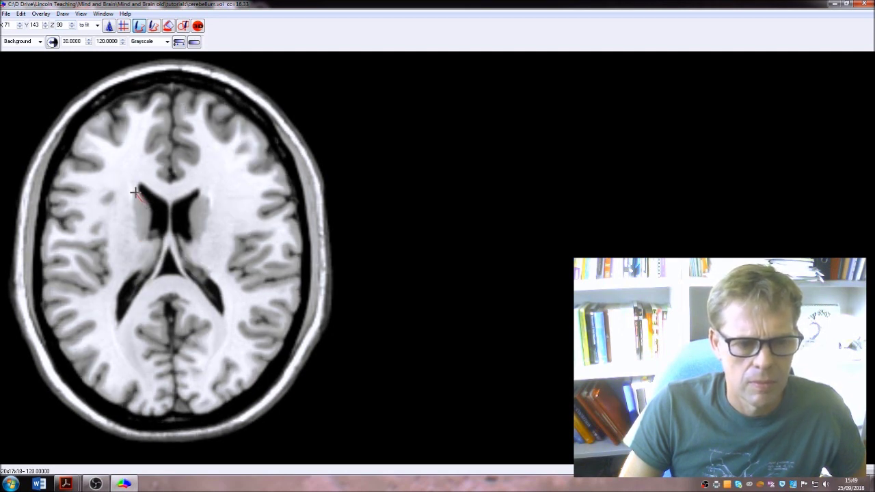
{"action": "left_click_drag", "start_coordinate": [134, 192], "coordinate": [132, 202]}
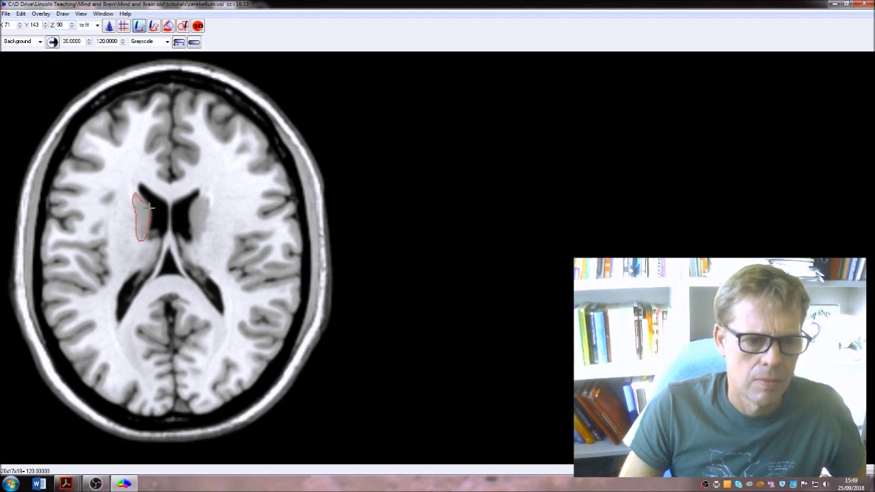
{"action": "left_click_drag", "start_coordinate": [146, 199], "coordinate": [146, 199]}
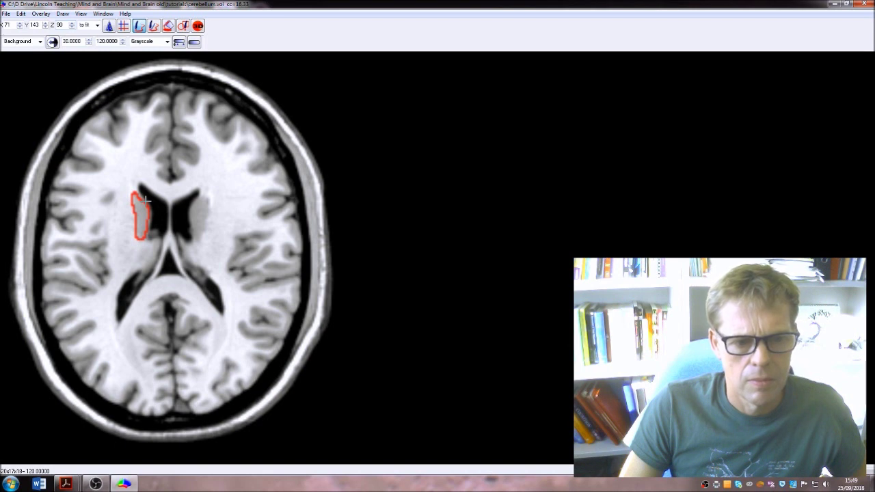
{"action": "scroll", "coordinate": [146, 199], "scroll_direction": "up", "scroll_amount": 1}
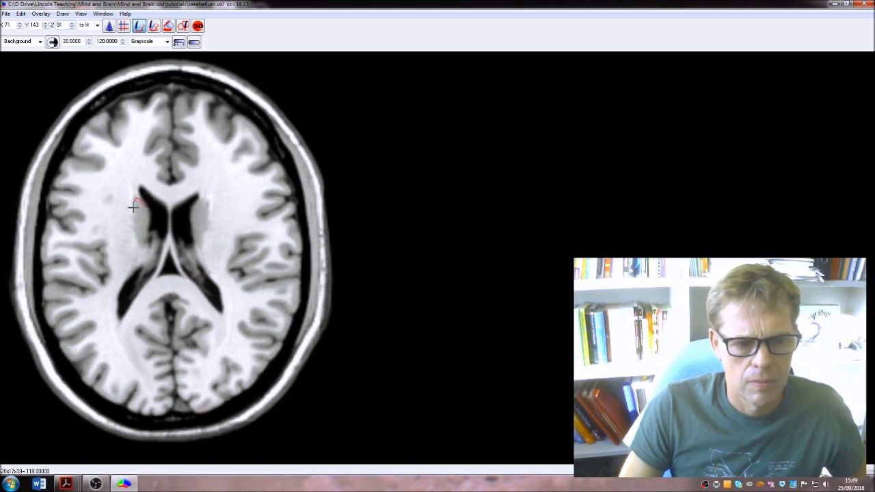
{"action": "left_click_drag", "start_coordinate": [132, 207], "coordinate": [136, 238]}
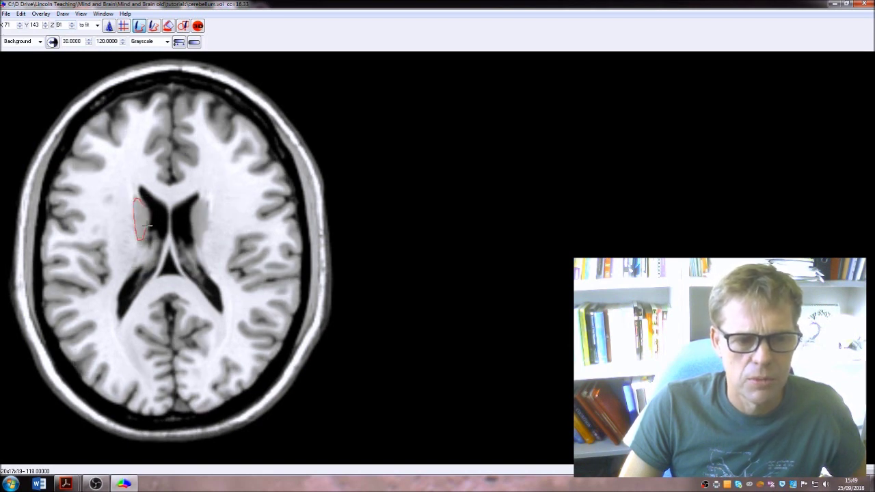
{"action": "left_click_drag", "start_coordinate": [146, 204], "coordinate": [145, 204]}
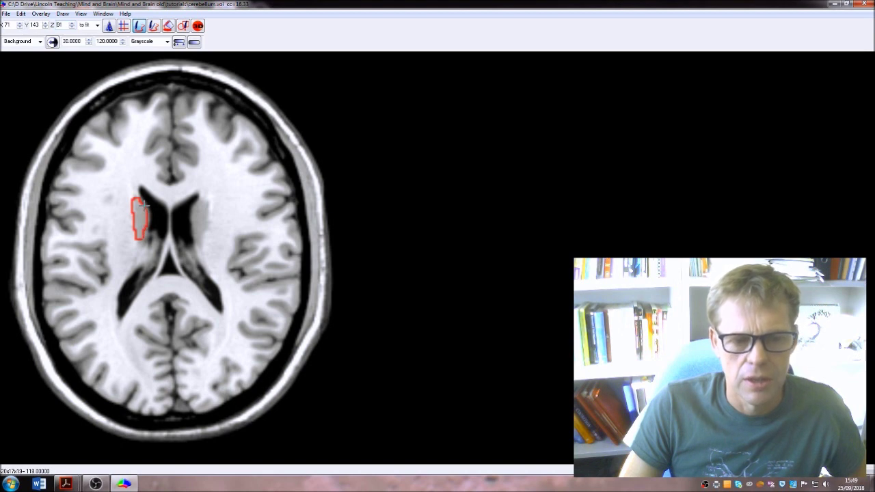
Close outlines on slices 92 through 95 using Page Up, then return one slice down
{"action": "scroll", "coordinate": [146, 203], "scroll_direction": "up", "scroll_amount": 1}
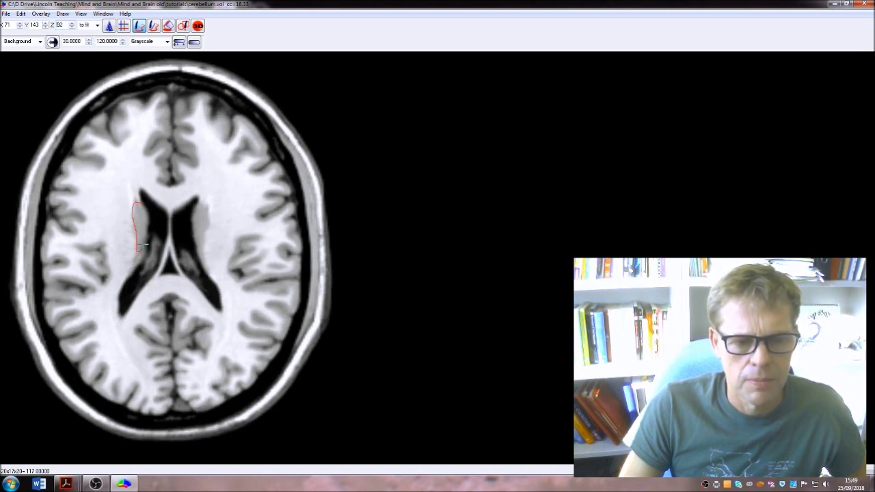
{"action": "left_click_drag", "start_coordinate": [145, 204], "coordinate": [145, 202]}
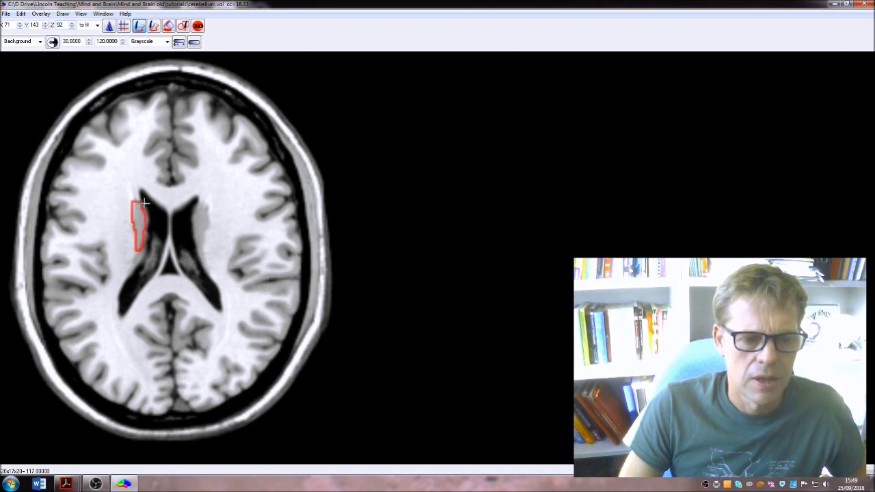
{"action": "scroll", "coordinate": [145, 203], "scroll_direction": "up", "scroll_amount": 1}
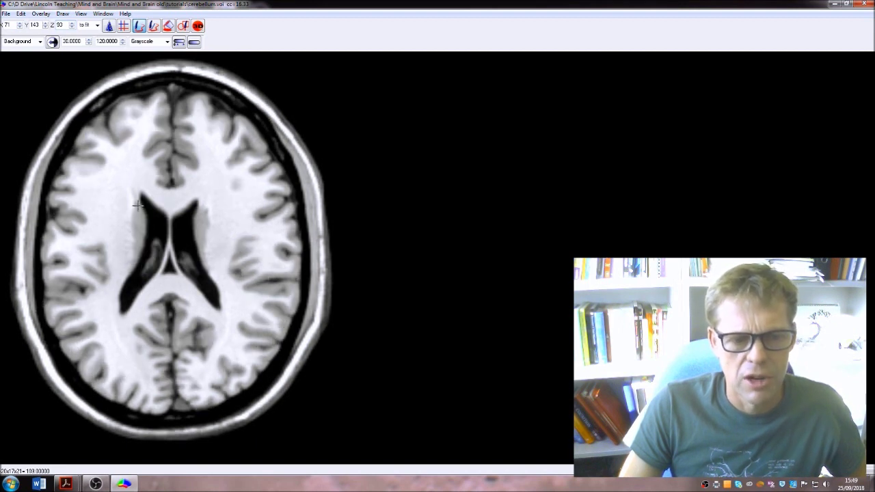
{"action": "left_click_drag", "start_coordinate": [136, 208], "coordinate": [140, 255]}
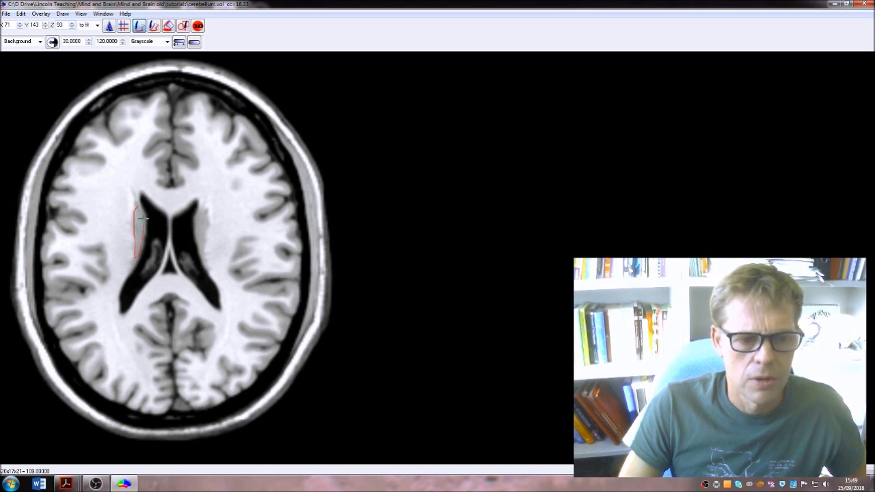
{"action": "left_click_drag", "start_coordinate": [138, 206], "coordinate": [139, 206]}
{"action": "key", "text": "Page_Up"}
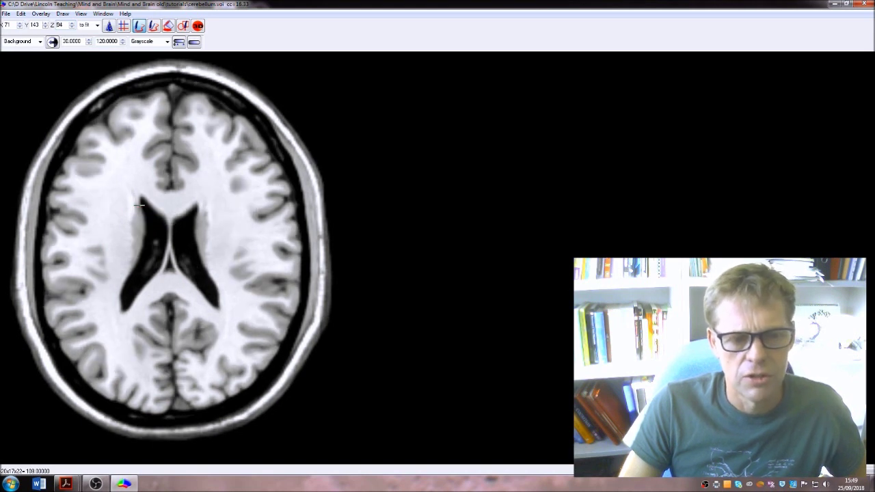
{"action": "left_click_drag", "start_coordinate": [137, 206], "coordinate": [132, 239]}
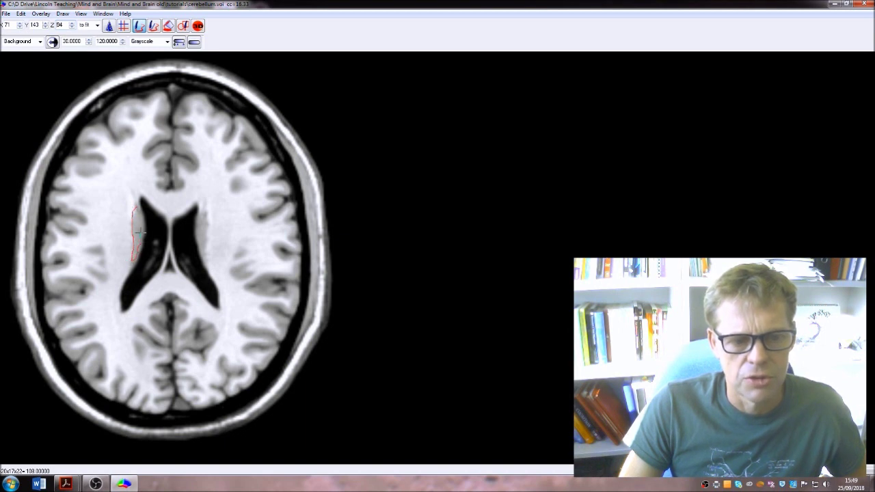
{"action": "left_click_drag", "start_coordinate": [139, 206], "coordinate": [131, 219]}
{"action": "key", "text": "Page_Up"}
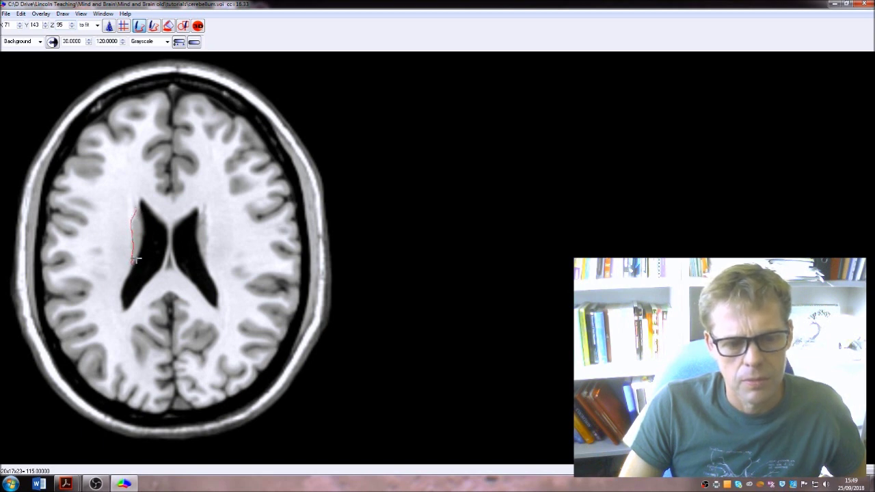
{"action": "left_click_drag", "start_coordinate": [137, 259], "coordinate": [137, 252]}
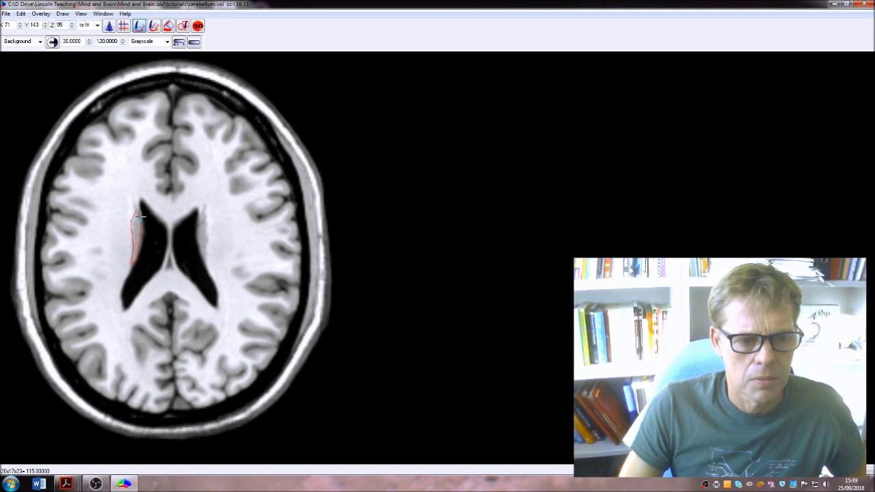
{"action": "left_click_drag", "start_coordinate": [139, 218], "coordinate": [137, 220]}
{"action": "key", "text": "Page_Up"}
{"action": "key", "text": "Page_Up"}
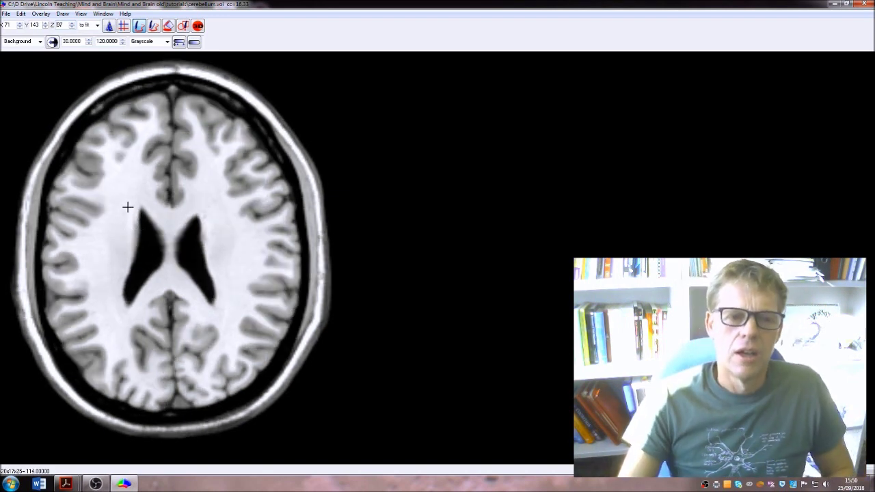
{"action": "key", "text": "Page_Down"}
{"action": "key", "text": "Page_Down"}
{"action": "key", "text": "Page_Down"}
{"action": "key", "text": "Page_Down"}
{"action": "key", "text": "Page_Down"}
{"action": "key", "text": "Page_Down"}
{"action": "key", "text": "Page_Down"}
{"action": "key", "text": "Page_Down"}
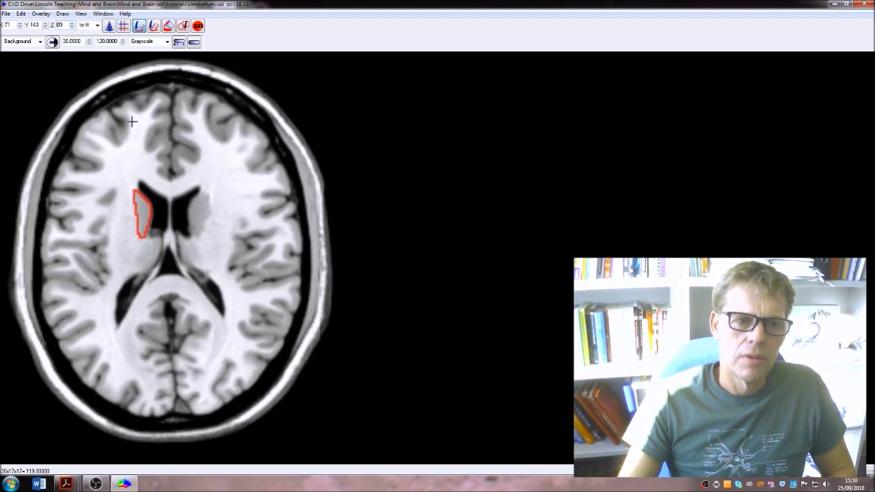
Switch to the Multiple display showing coronal, sagittal and axial slices together
{"action": "left_click", "coordinate": [81, 14]}
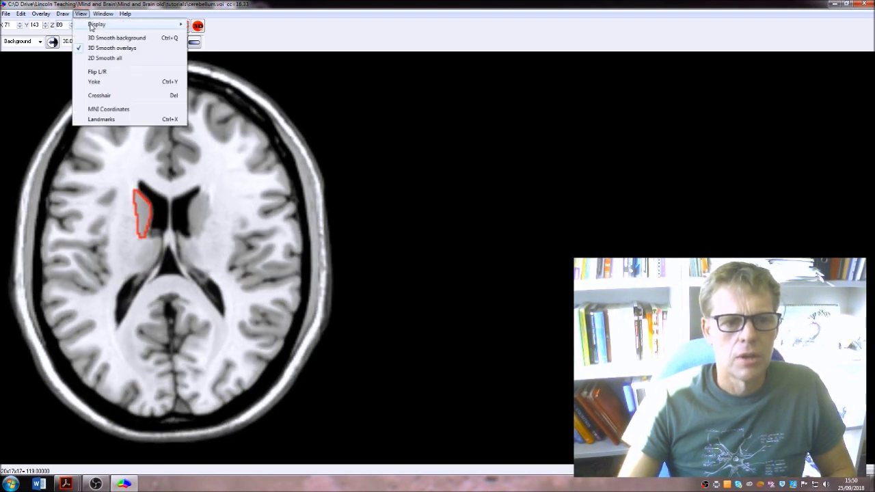
{"action": "mouse_move", "coordinate": [91, 26]}
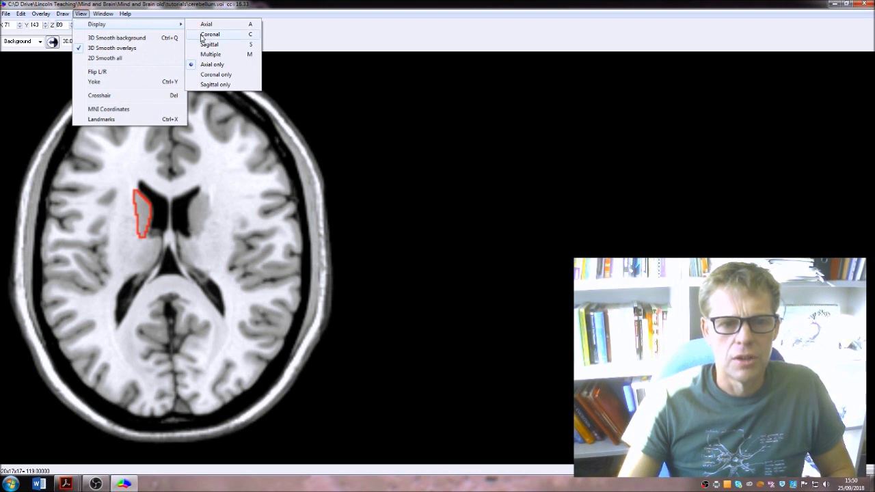
{"action": "left_click", "coordinate": [210, 54]}
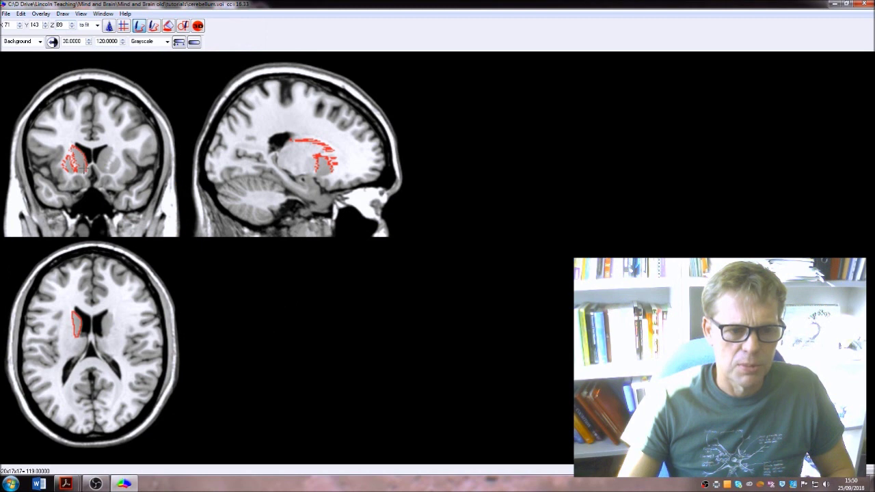
{"action": "scroll", "coordinate": [76, 321], "scroll_direction": "down", "scroll_amount": 1}
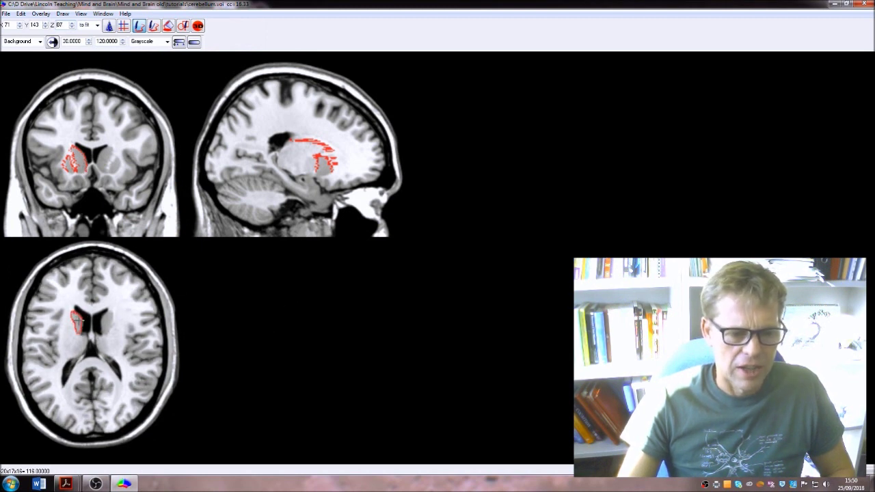
Turn on crosshair lines and move the slice position through the outlined region
{"action": "left_click", "coordinate": [72, 161]}
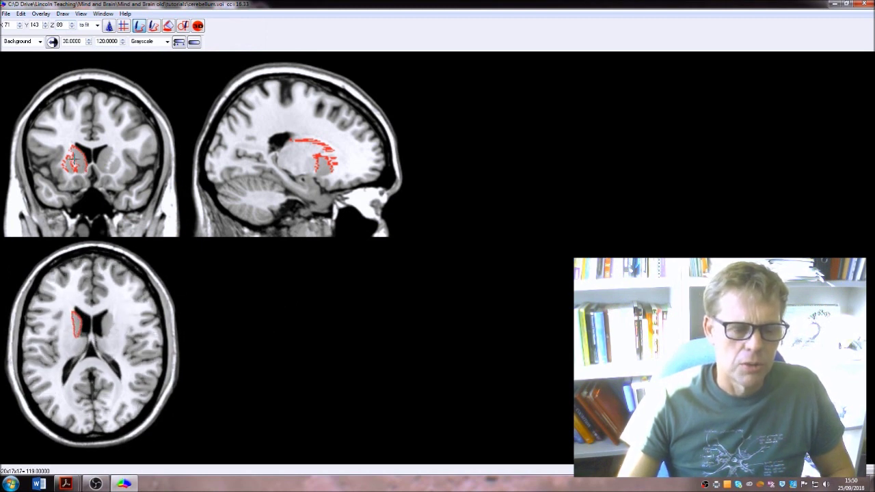
{"action": "left_click", "coordinate": [124, 25]}
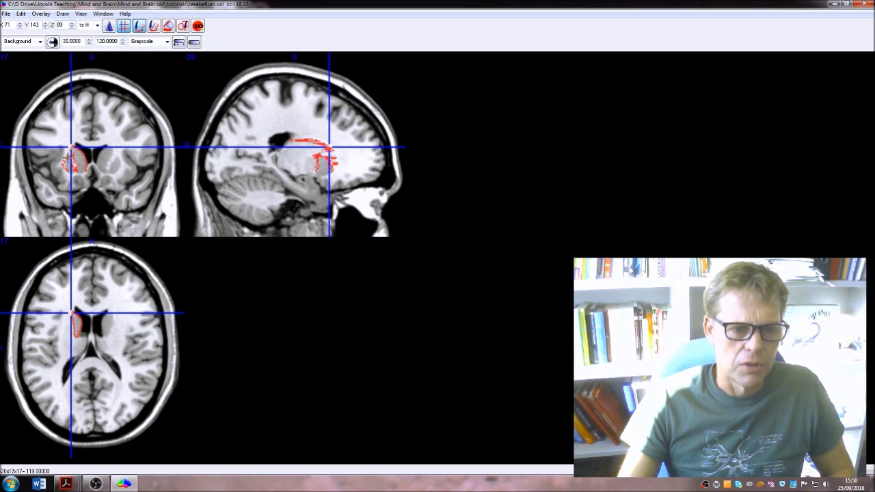
{"action": "left_click", "coordinate": [71, 146]}
{"action": "left_click_drag", "start_coordinate": [71, 146], "coordinate": [71, 154]}
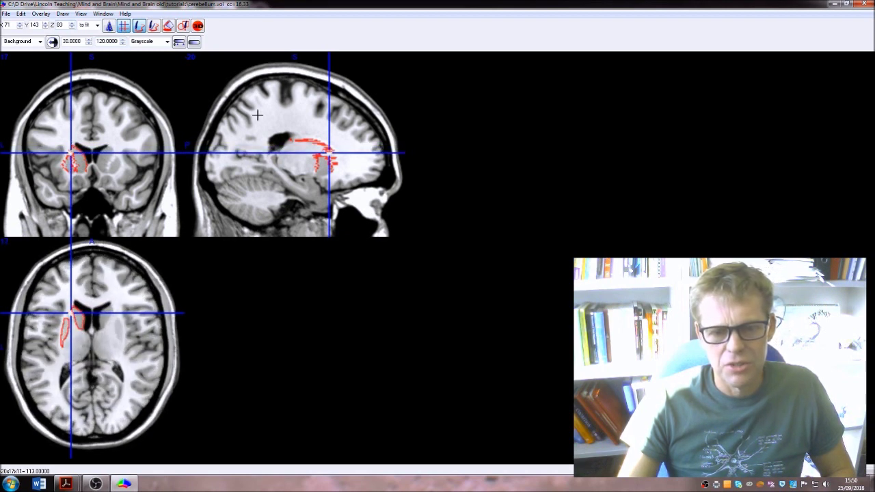
{"action": "scroll", "coordinate": [319, 144], "scroll_direction": "up", "scroll_amount": 5}
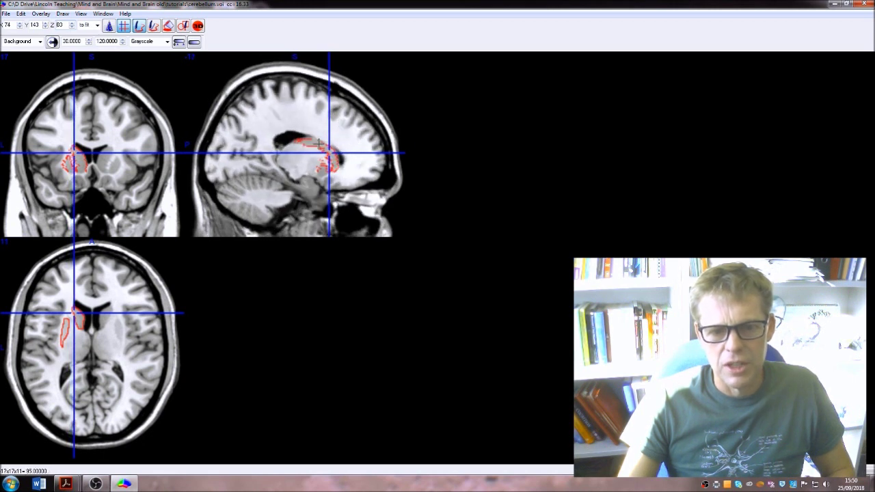
{"action": "scroll", "coordinate": [319, 145], "scroll_direction": "down", "scroll_amount": 2}
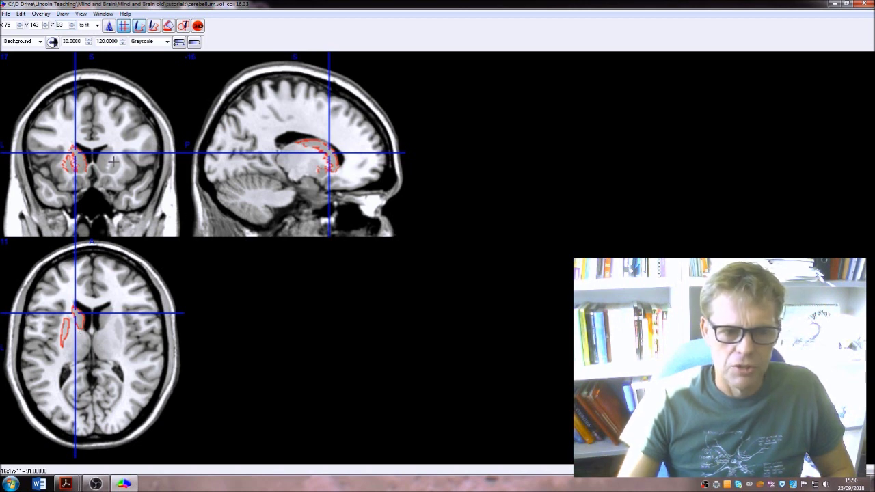
{"action": "scroll", "coordinate": [301, 222], "scroll_direction": "up", "scroll_amount": 2}
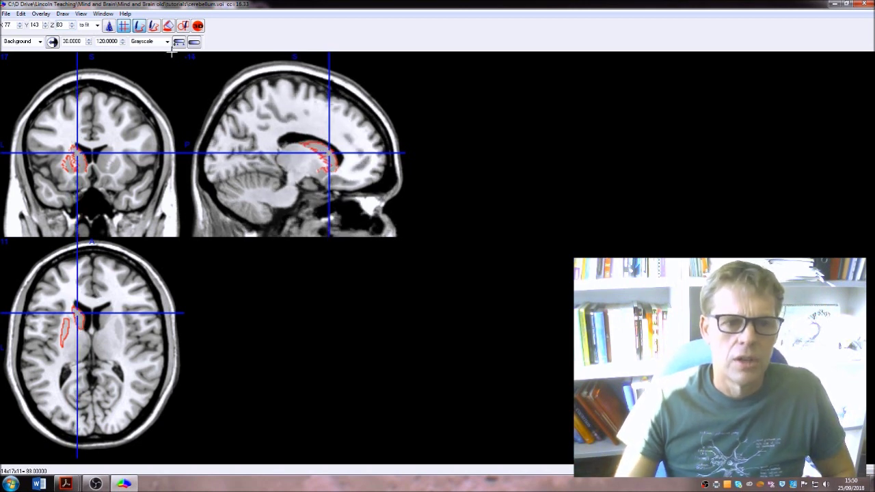
Use the fill tool inside the outlined region on several axial slices
{"action": "left_click", "coordinate": [168, 26]}
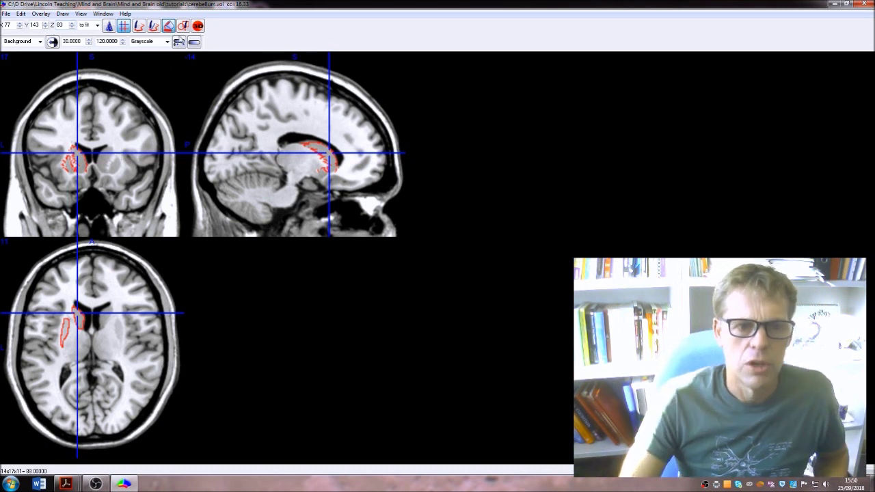
{"action": "left_click_drag", "start_coordinate": [75, 306], "coordinate": [81, 316]}
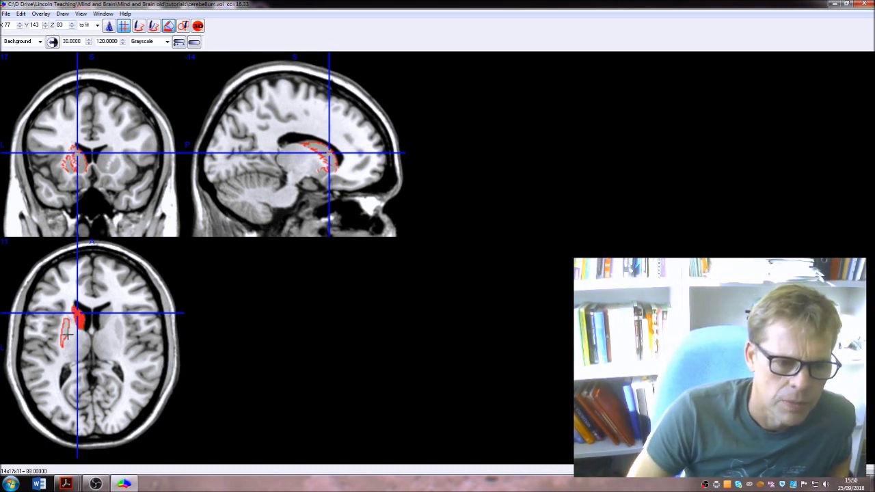
{"action": "scroll", "coordinate": [66, 333], "scroll_direction": "up", "scroll_amount": 1}
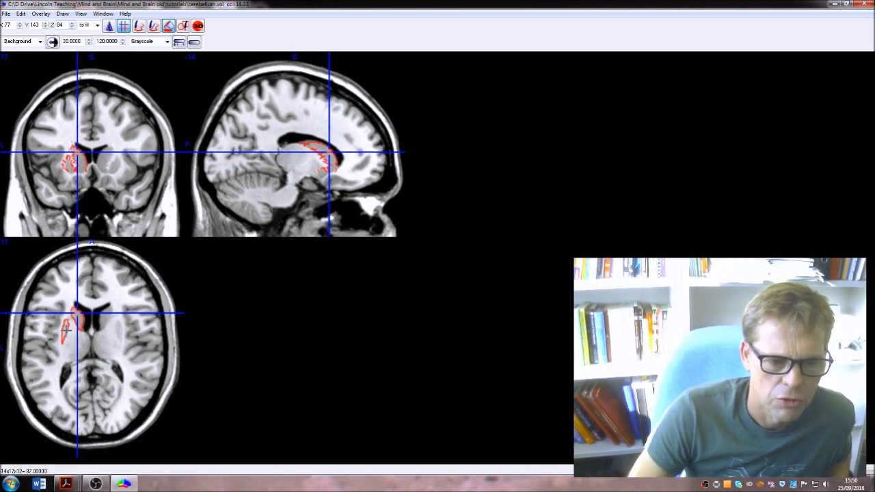
{"action": "mouse_move", "coordinate": [66, 333]}
{"action": "left_mouse_down"}
{"action": "mouse_move", "coordinate": [78, 313]}
{"action": "mouse_move", "coordinate": [76, 327]}
{"action": "left_mouse_up"}
{"action": "scroll", "coordinate": [77, 319], "scroll_direction": "up", "scroll_amount": 1}
{"action": "scroll", "coordinate": [75, 327], "scroll_direction": "up", "scroll_amount": 8}
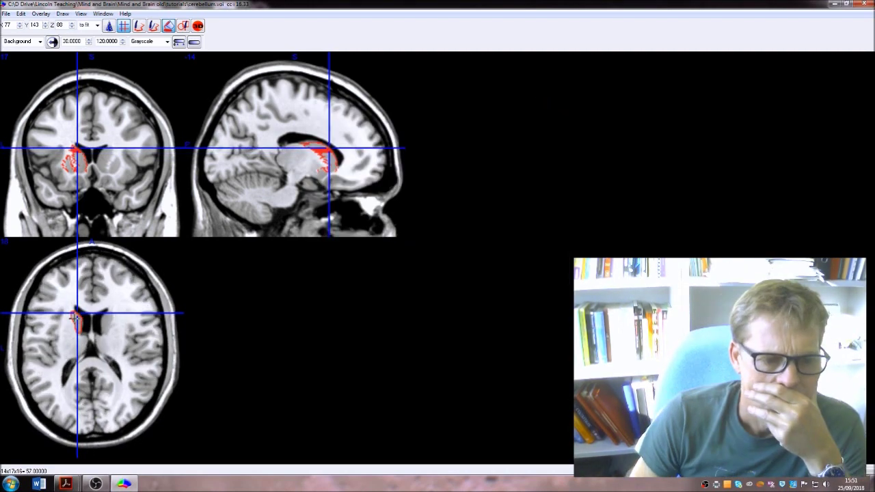
{"action": "left_click", "coordinate": [75, 326]}
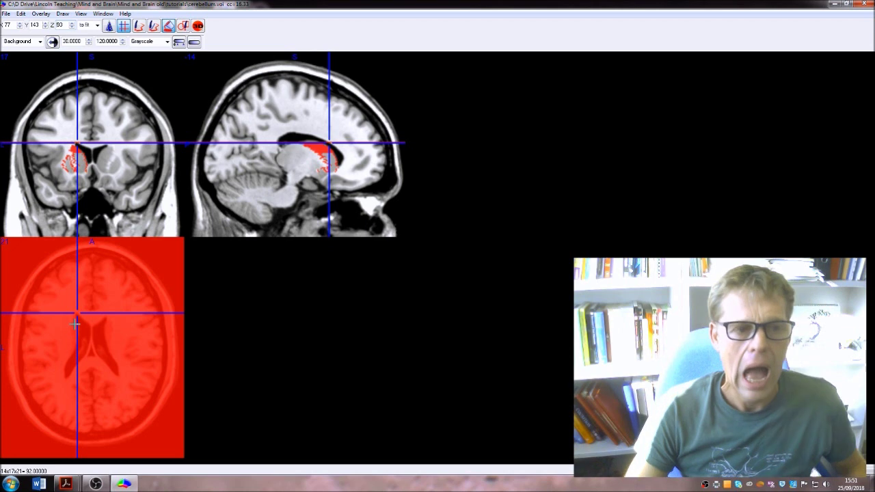
Undo the fill that flooded the whole axial slice
{"action": "left_click", "coordinate": [21, 14]}
{"action": "left_click", "coordinate": [37, 44]}
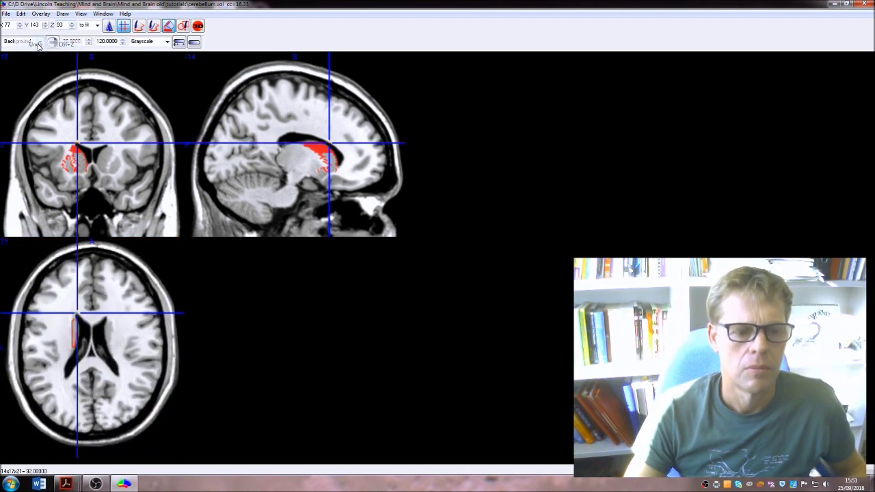
{"action": "left_click", "coordinate": [21, 14]}
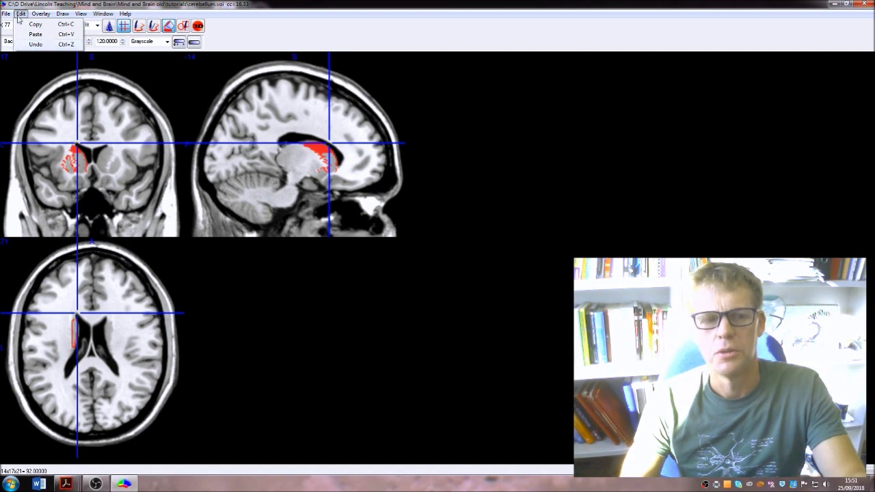
{"action": "left_click", "coordinate": [35, 45]}
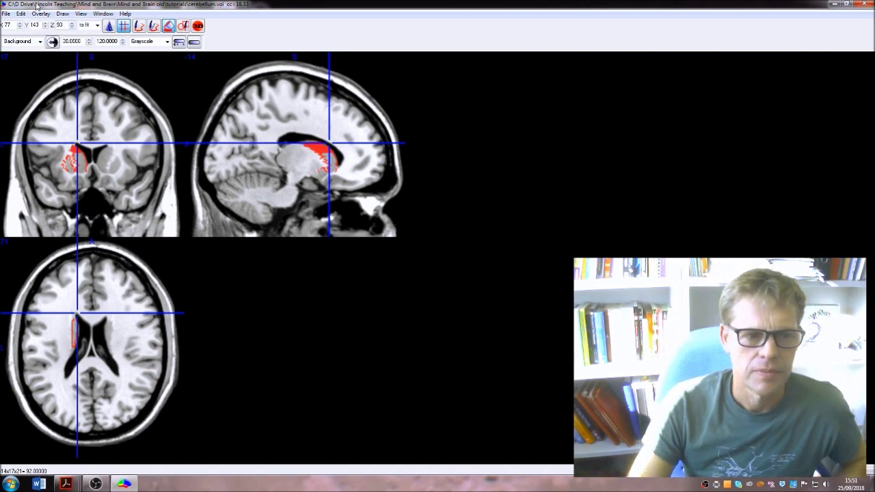
{"action": "left_click", "coordinate": [72, 336]}
{"action": "left_click", "coordinate": [23, 14]}
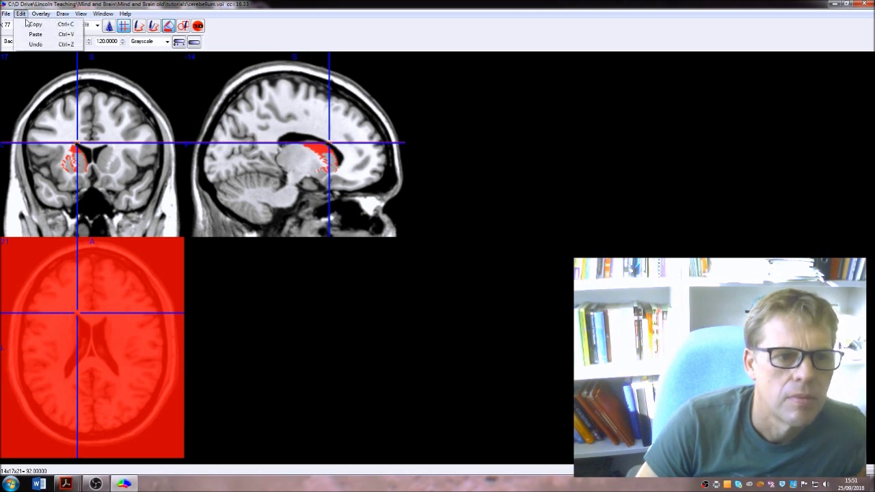
{"action": "left_click", "coordinate": [34, 44]}
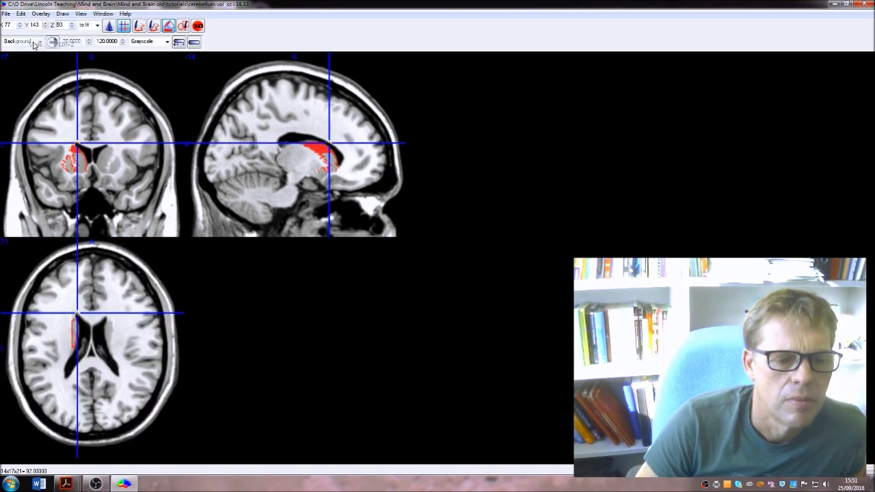
Switch to the row layout and fill the traced outline solid red
{"action": "left_click", "coordinate": [83, 15]}
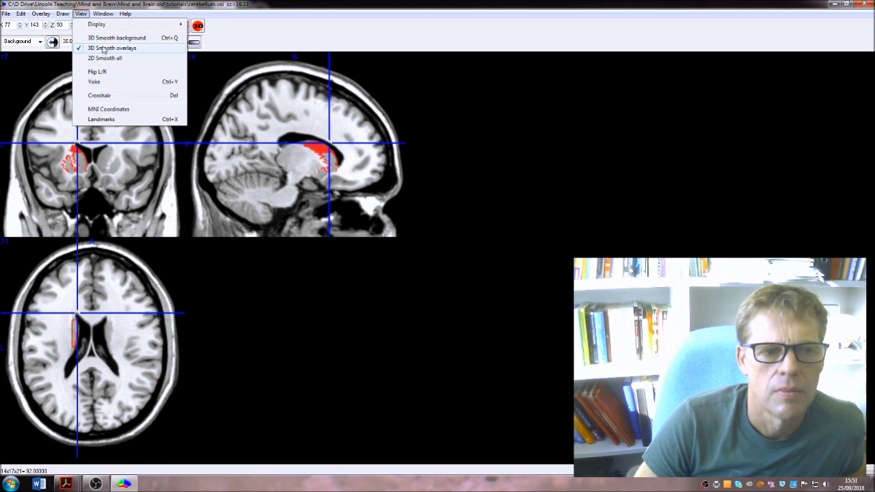
{"action": "mouse_move", "coordinate": [99, 24]}
{"action": "left_click", "coordinate": [236, 80]}
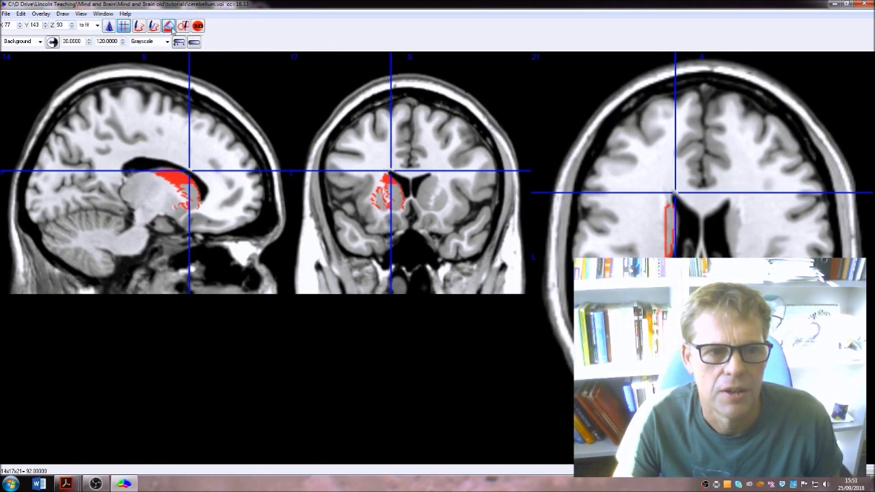
{"action": "left_click", "coordinate": [139, 26]}
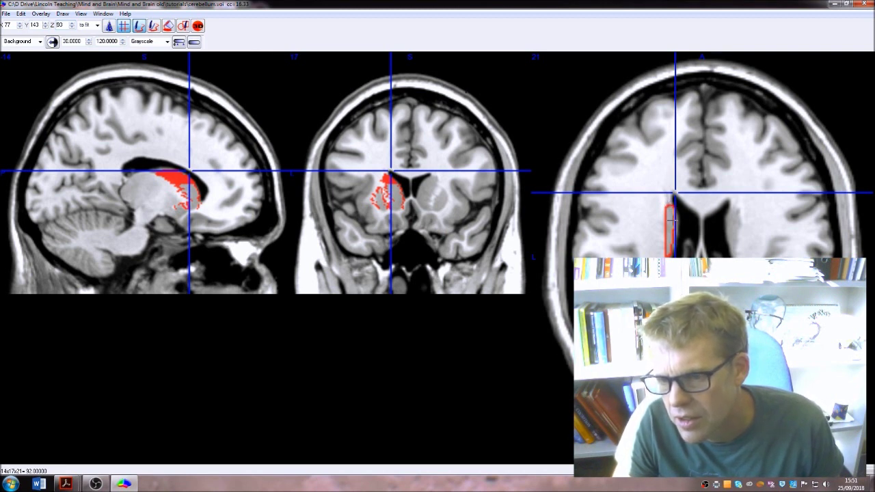
{"action": "left_click", "coordinate": [168, 27]}
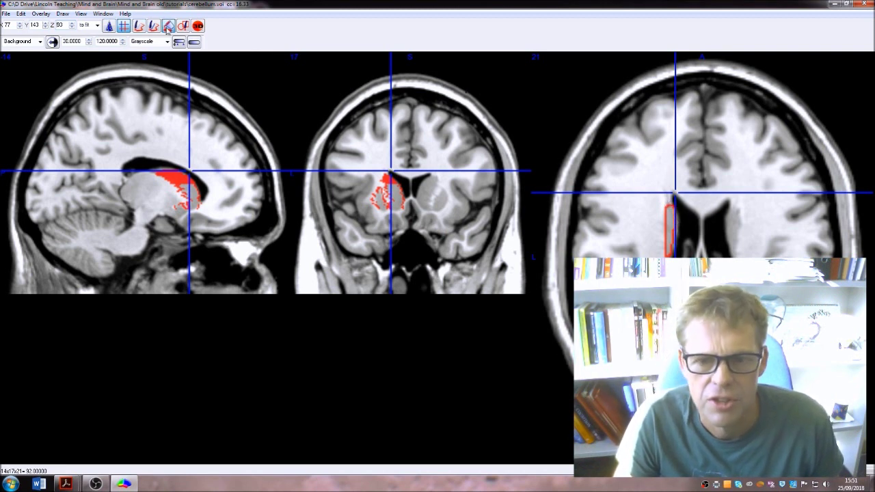
{"action": "left_click", "coordinate": [670, 229]}
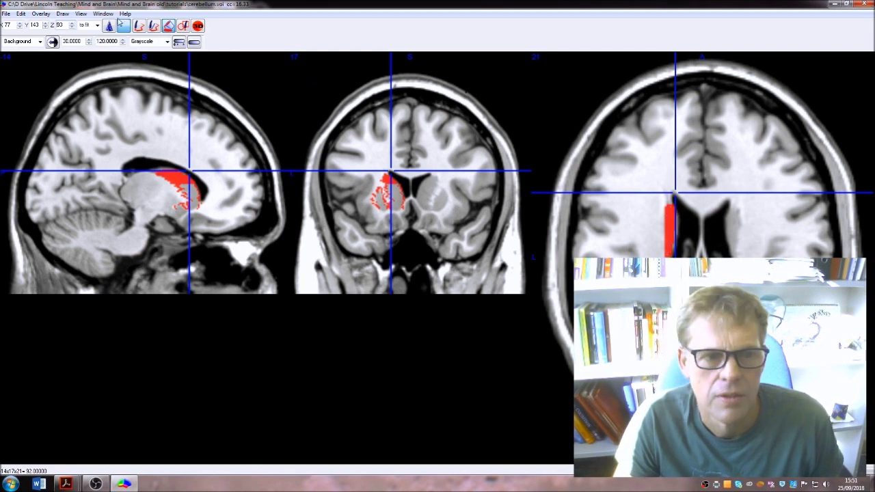
Return to the 2x2 multi-view layout with crosshairs hidden and the pen selected
{"action": "left_click", "coordinate": [123, 25]}
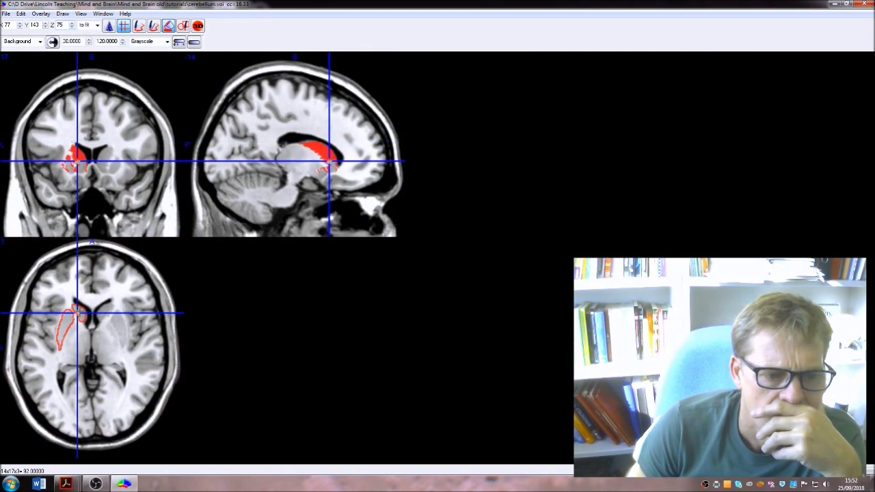
{"action": "scroll", "coordinate": [68, 302], "scroll_direction": "down", "scroll_amount": 9}
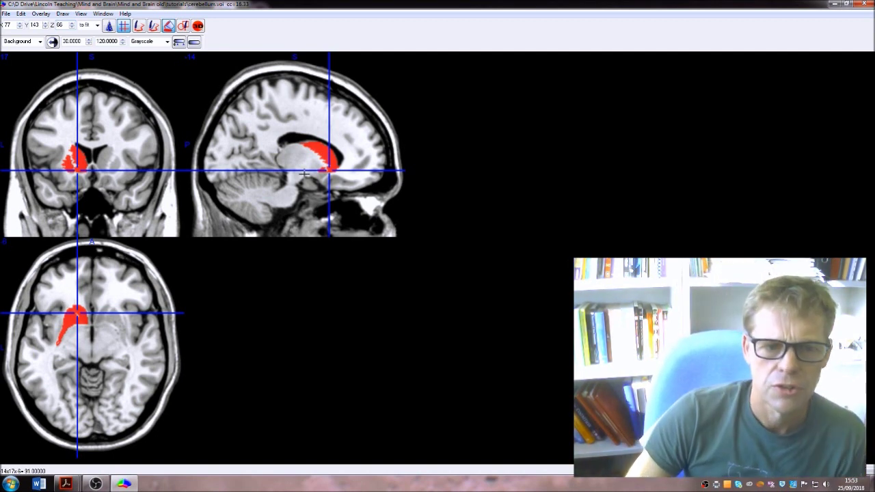
{"action": "left_click", "coordinate": [124, 26]}
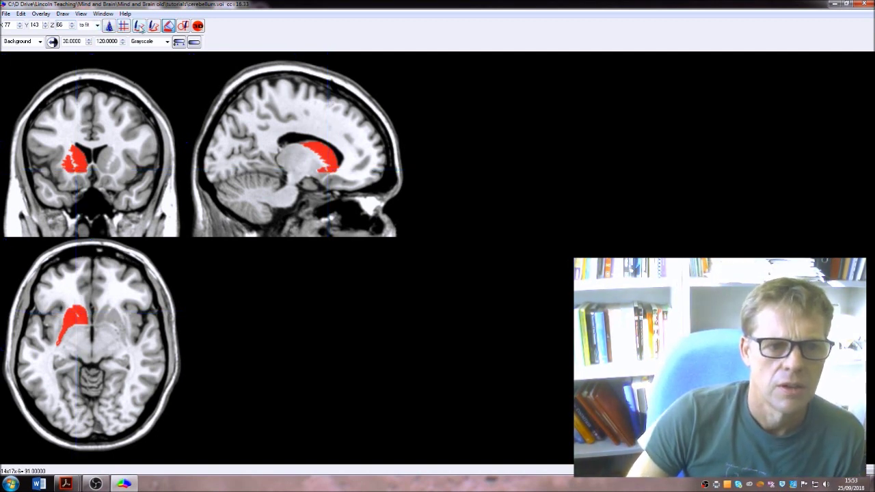
{"action": "left_click", "coordinate": [143, 30]}
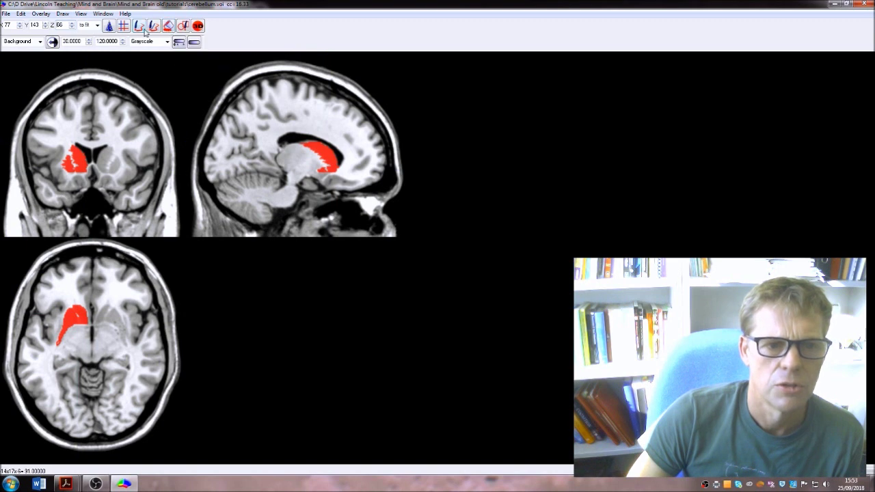
Show crosshairs, paint more red in the sagittal view, and position the coronal crosshair on the region
{"action": "left_click", "coordinate": [123, 26]}
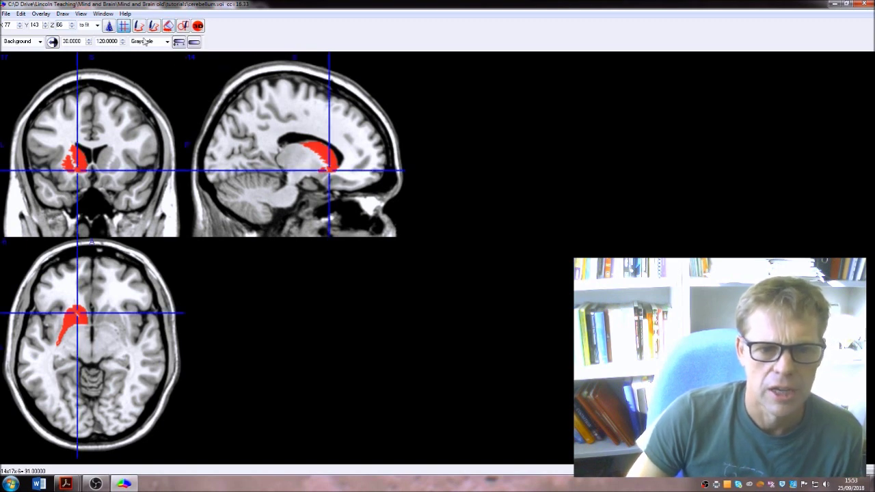
{"action": "left_click_drag", "start_coordinate": [330, 168], "coordinate": [329, 156]}
{"action": "left_click", "coordinate": [74, 156]}
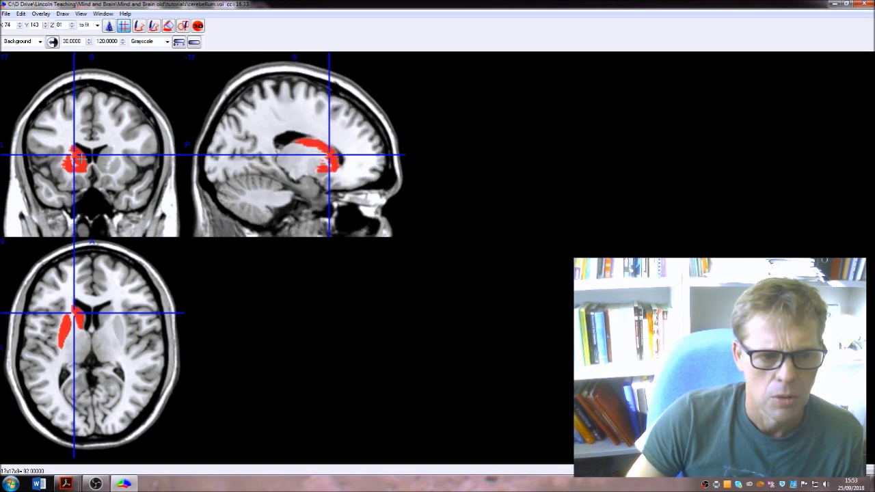
{"action": "left_click", "coordinate": [80, 159]}
{"action": "scroll", "coordinate": [82, 159], "scroll_direction": "down", "scroll_amount": 13}
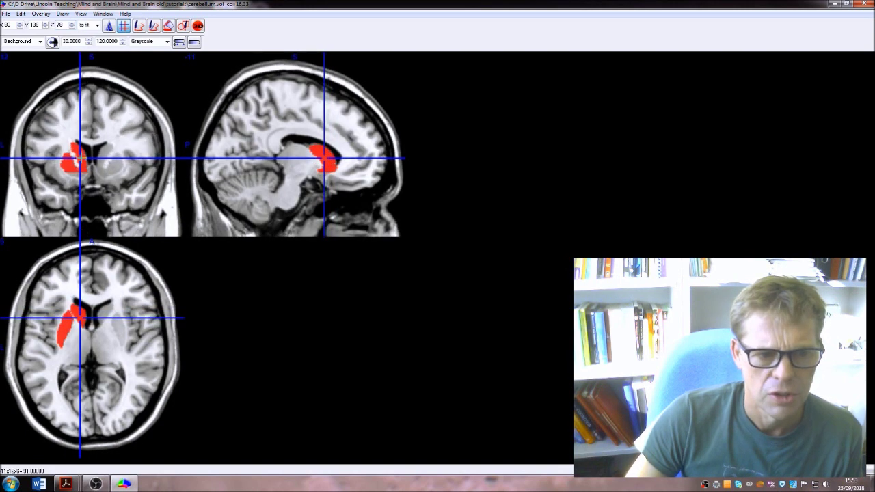
{"action": "scroll", "coordinate": [80, 158], "scroll_direction": "down", "scroll_amount": 8}
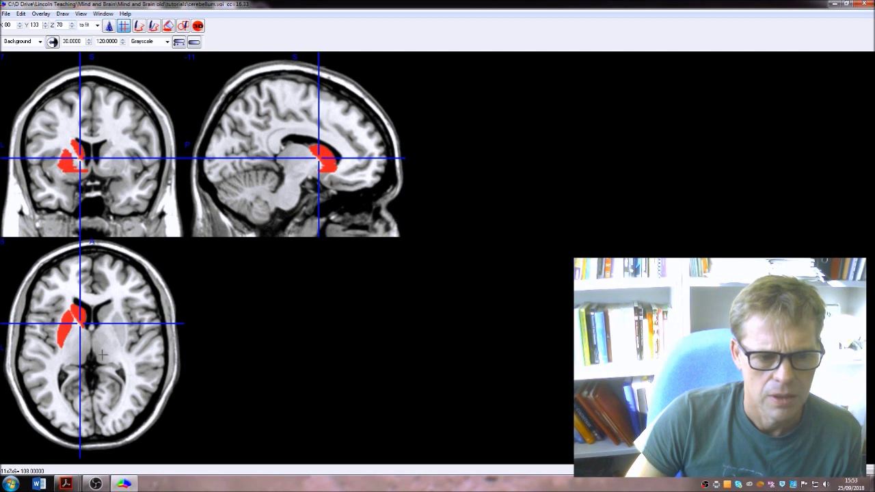
{"action": "scroll", "coordinate": [82, 322], "scroll_direction": "up", "scroll_amount": 3}
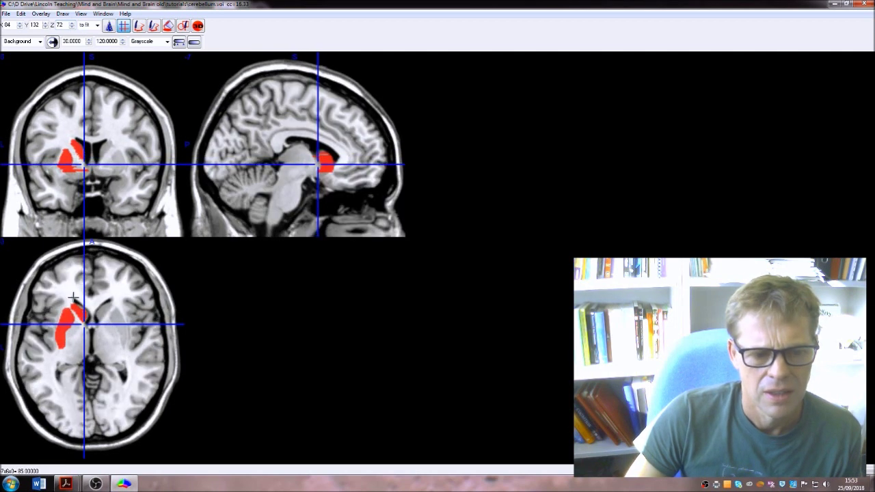
Inspect the red region's extent across axial, sagittal and coronal slices, ending at X 70, Y 135, Z 87
{"action": "left_click", "coordinate": [80, 314]}
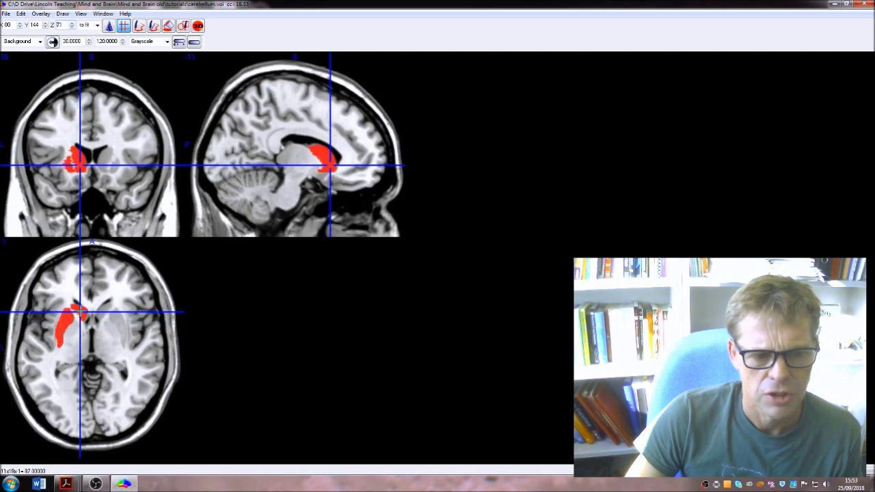
{"action": "scroll", "coordinate": [89, 342], "scroll_direction": "down", "scroll_amount": 5}
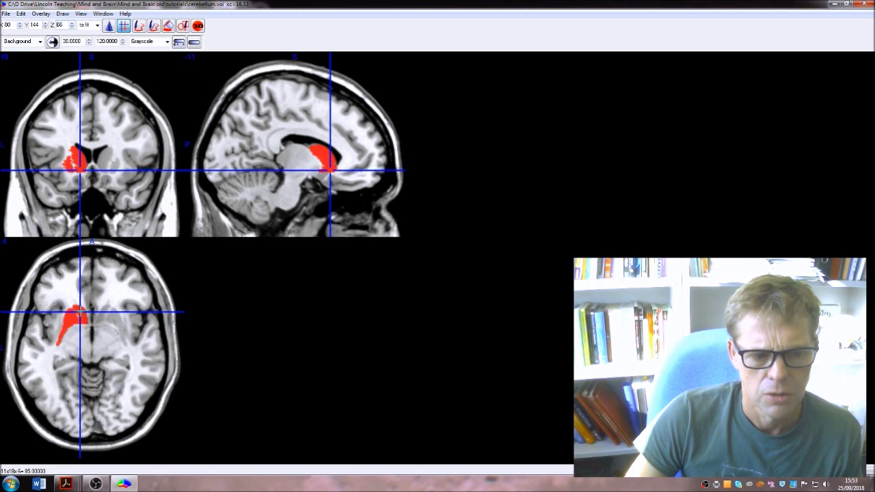
{"action": "scroll", "coordinate": [92, 342], "scroll_direction": "up", "scroll_amount": 5}
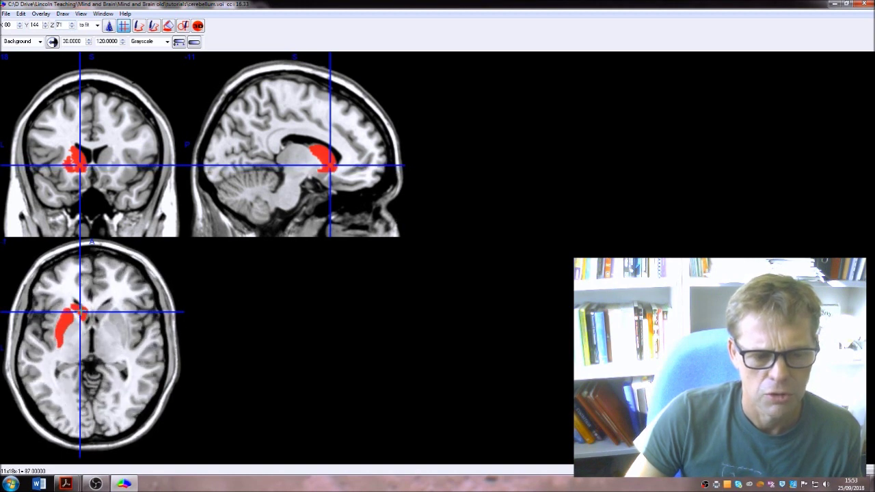
{"action": "scroll", "coordinate": [93, 342], "scroll_direction": "up", "scroll_amount": 4}
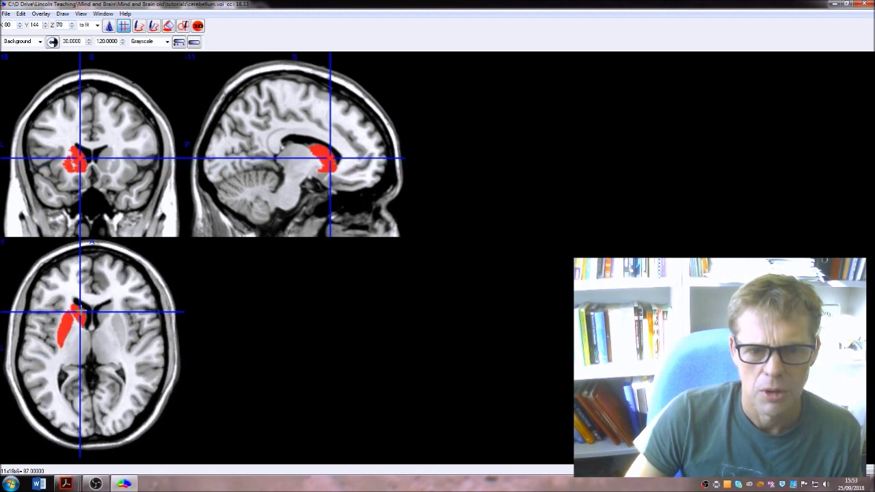
{"action": "scroll", "coordinate": [92, 342], "scroll_direction": "up", "scroll_amount": 3}
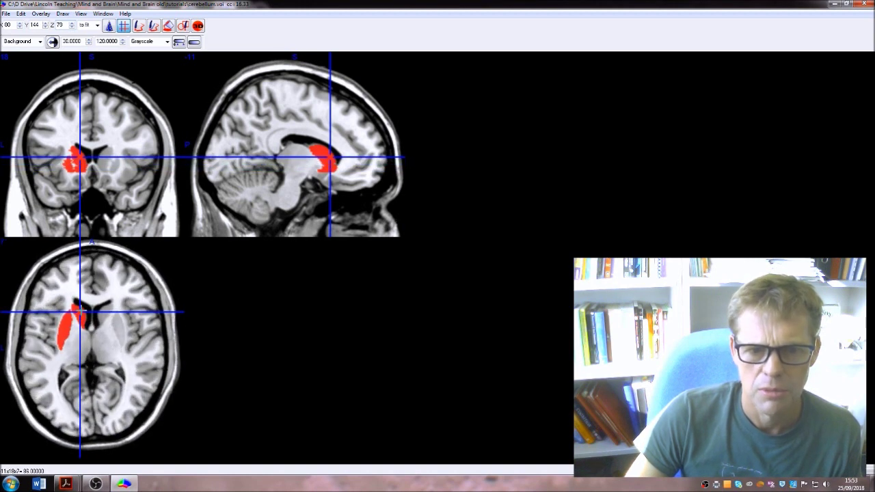
{"action": "scroll", "coordinate": [317, 129], "scroll_direction": "up", "scroll_amount": 1}
{"action": "left_click", "coordinate": [317, 130]}
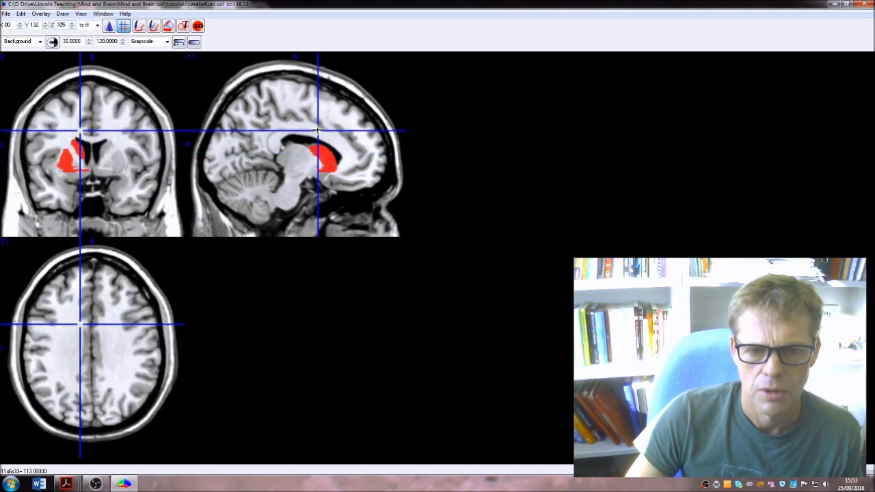
{"action": "scroll", "coordinate": [317, 130], "scroll_direction": "down", "scroll_amount": 4}
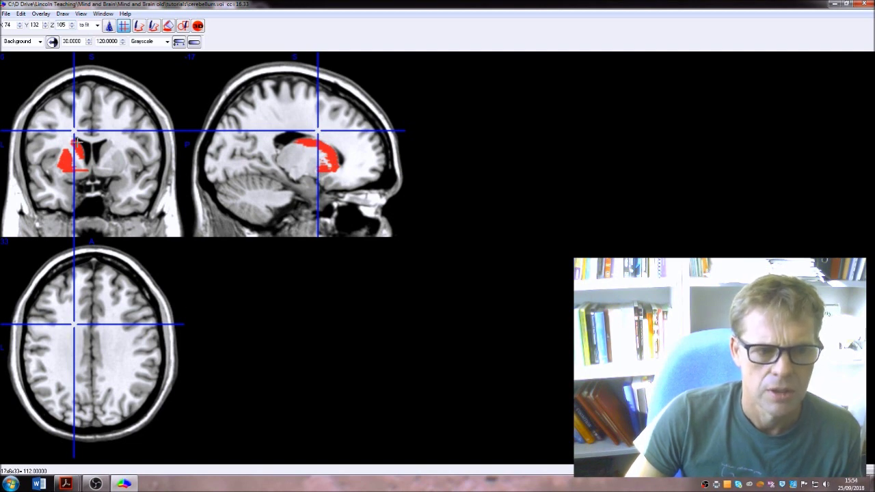
{"action": "left_click", "coordinate": [78, 145]}
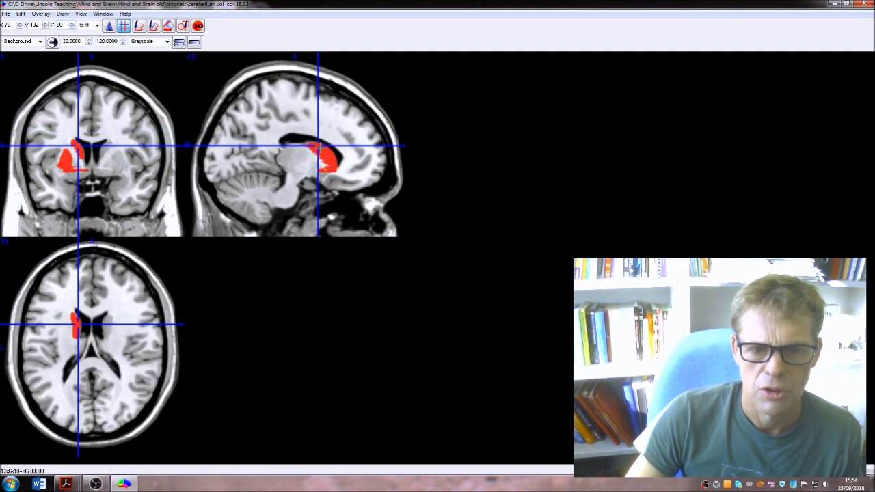
{"action": "left_click_drag", "start_coordinate": [318, 146], "coordinate": [321, 148]}
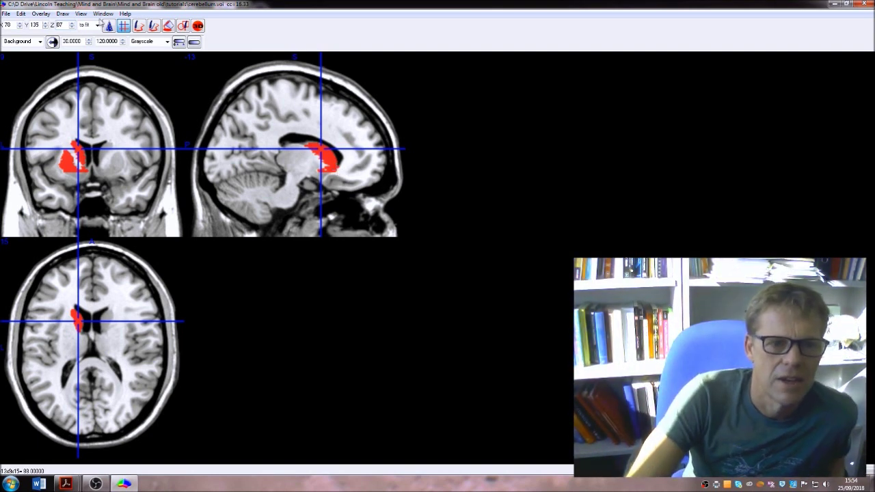
{"action": "left_click", "coordinate": [62, 14]}
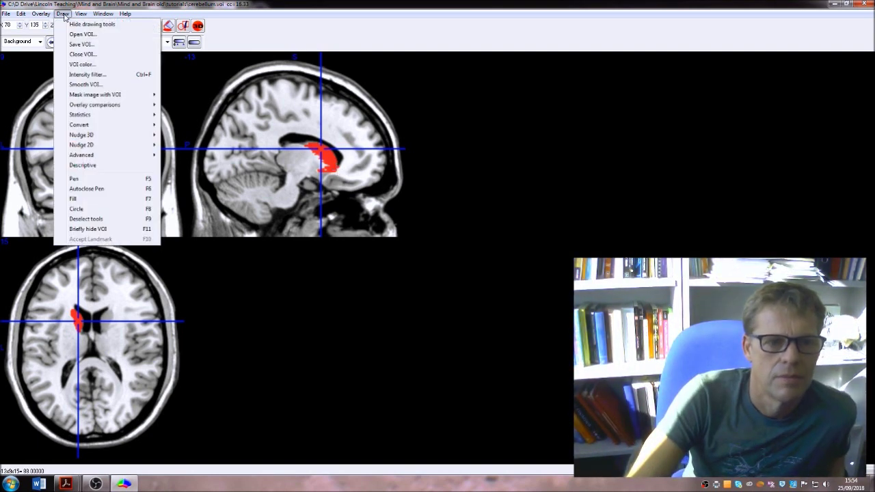
Save the red left caudate drawing over the existing caudate.voi in the tutorials folder
{"action": "left_click", "coordinate": [85, 44]}
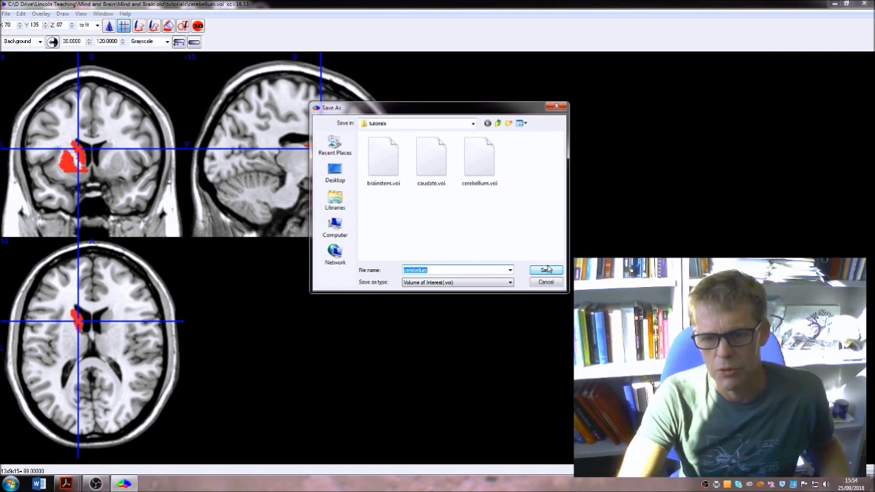
{"action": "left_click", "coordinate": [430, 158]}
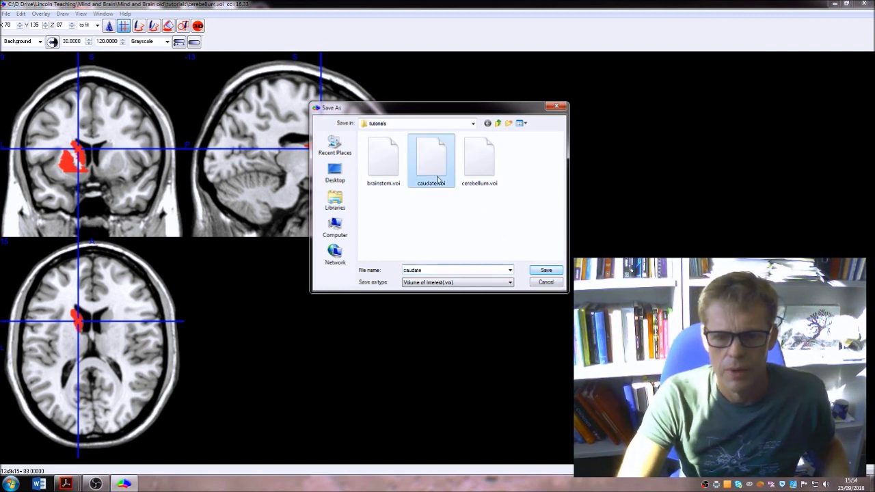
{"action": "left_click", "coordinate": [547, 270]}
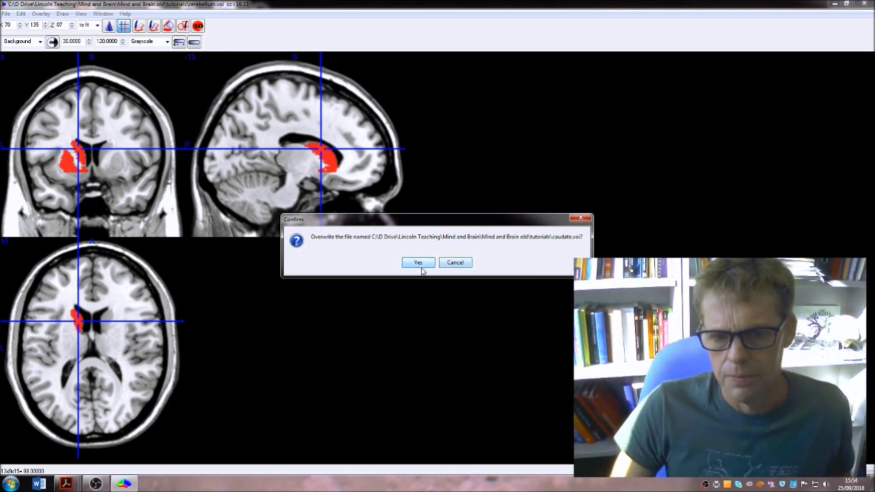
{"action": "left_click", "coordinate": [417, 262]}
Bring the Brain_anatomy_feedback 2018 PDF forward and scroll up through it
{"action": "mouse_move", "coordinate": [66, 483]}
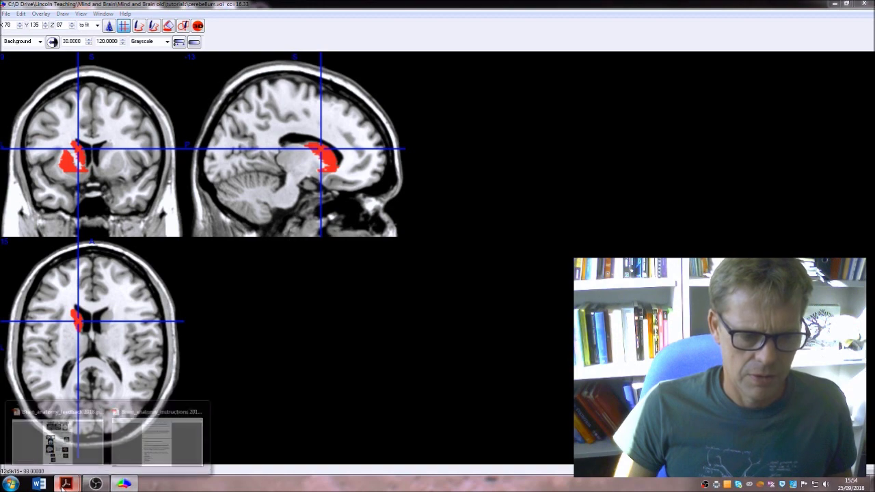
{"action": "left_click", "coordinate": [68, 453]}
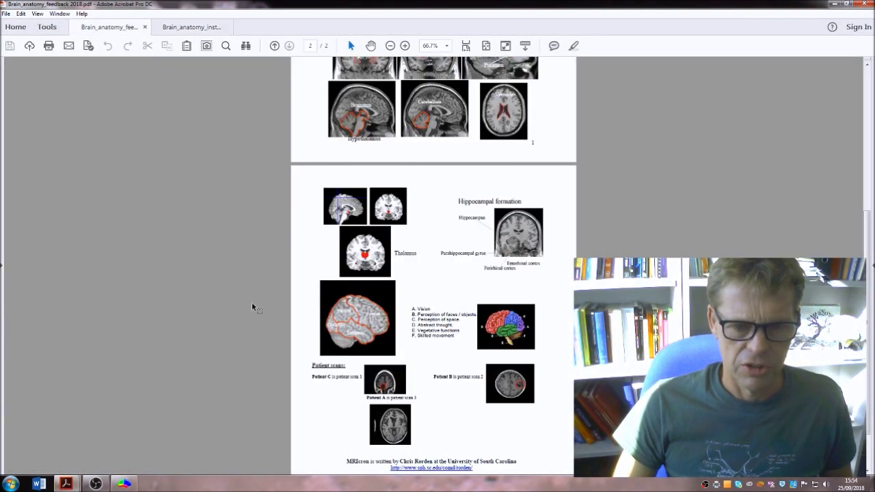
{"action": "scroll", "coordinate": [383, 279], "scroll_direction": "up", "scroll_amount": 5}
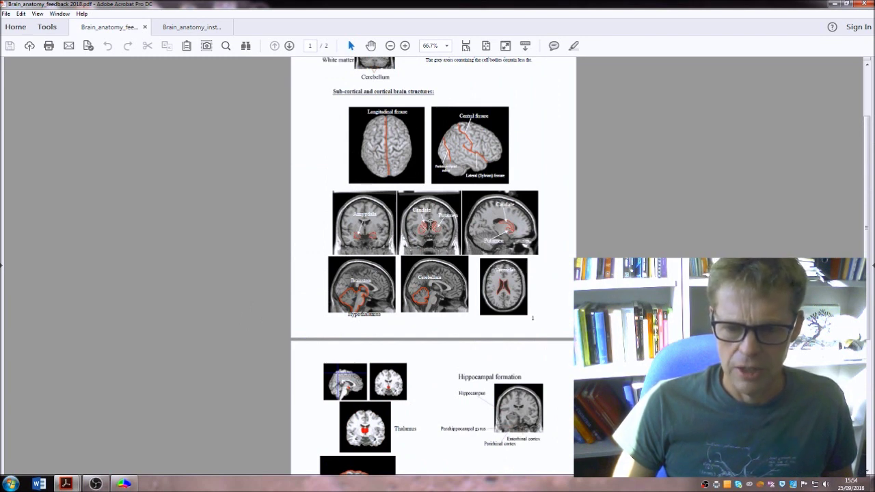
Read the exercise in the instructions PDF, return to MRIcron and step the sagittal slice left
{"action": "mouse_move", "coordinate": [123, 484]}
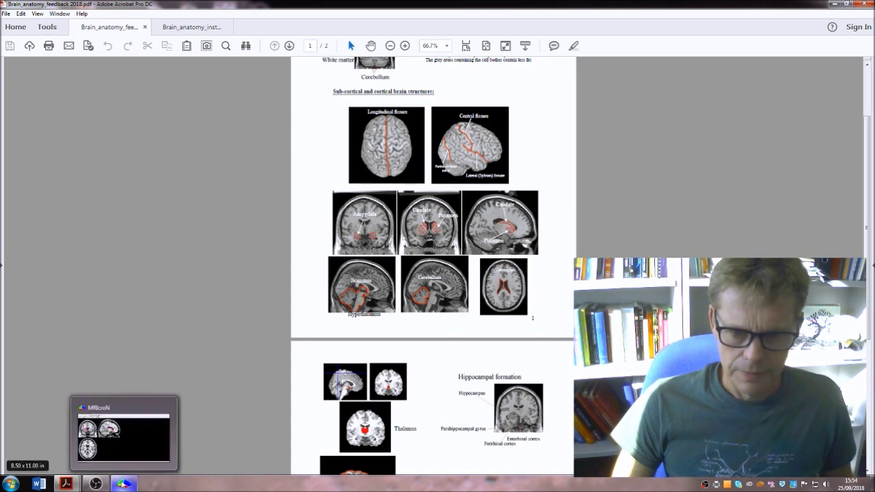
{"action": "left_click", "coordinate": [123, 438]}
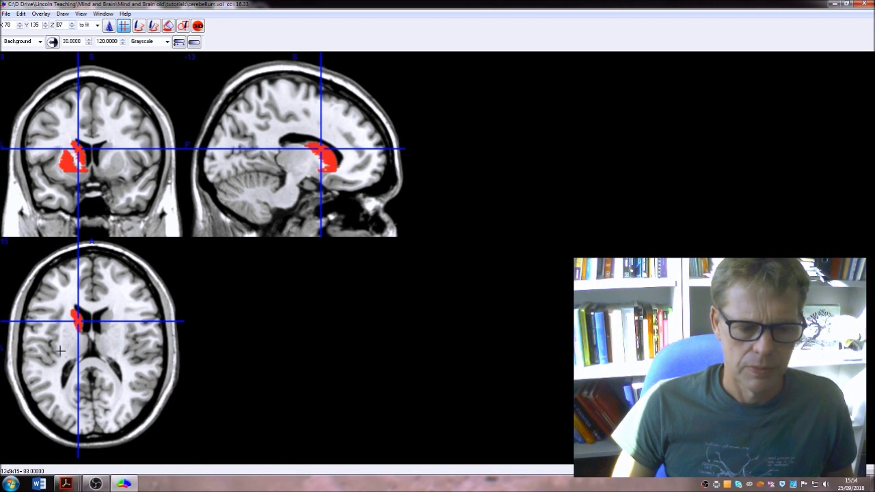
{"action": "mouse_move", "coordinate": [65, 484]}
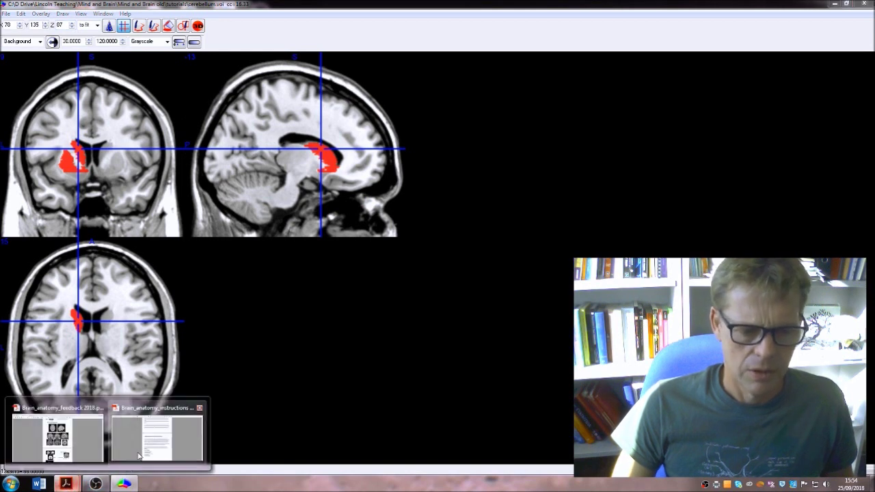
{"action": "left_click", "coordinate": [157, 437]}
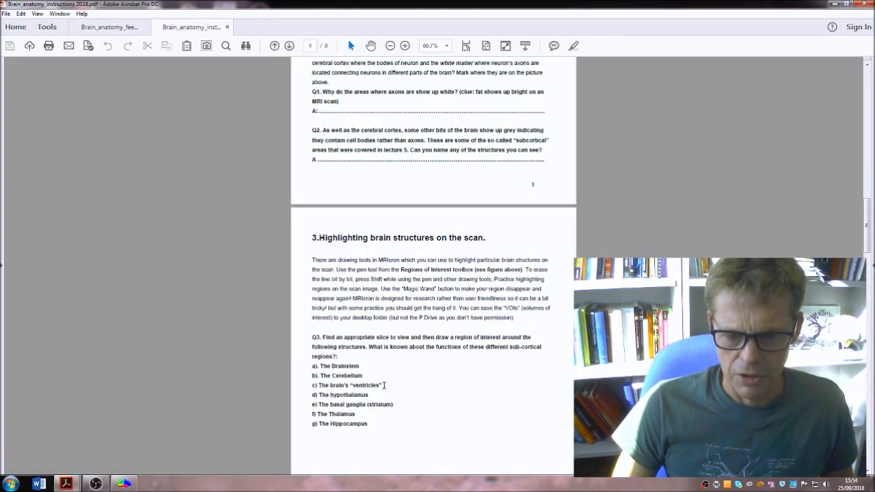
{"action": "left_click", "coordinate": [123, 484]}
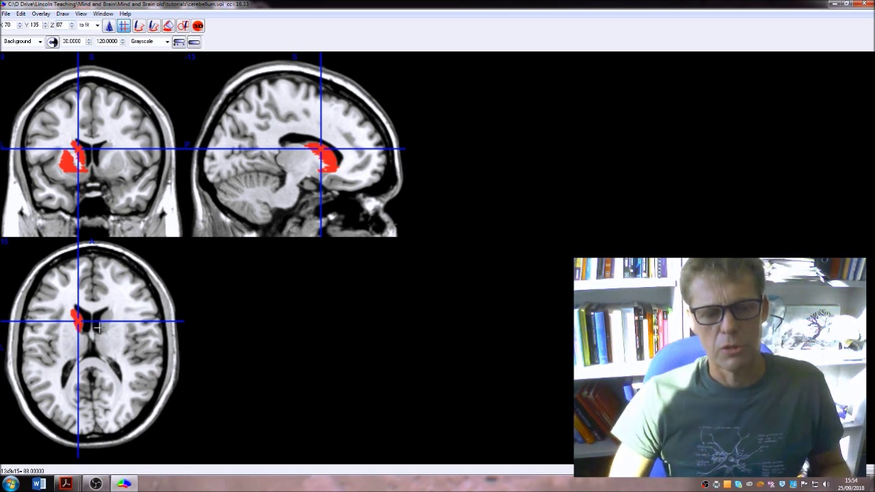
{"action": "key", "text": "Left"}
{"action": "key", "text": "Left"}
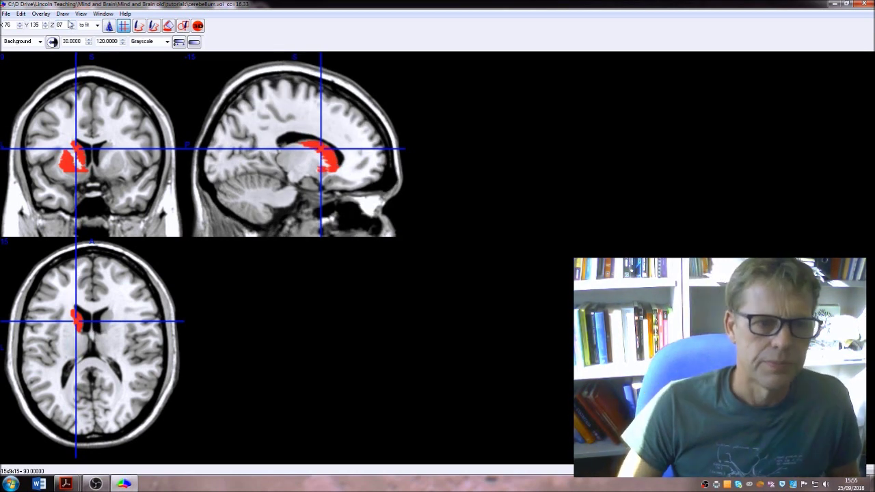
Arrange the sagittal, coronal and axial views in a single row
{"action": "left_click", "coordinate": [77, 15]}
{"action": "mouse_move", "coordinate": [102, 24]}
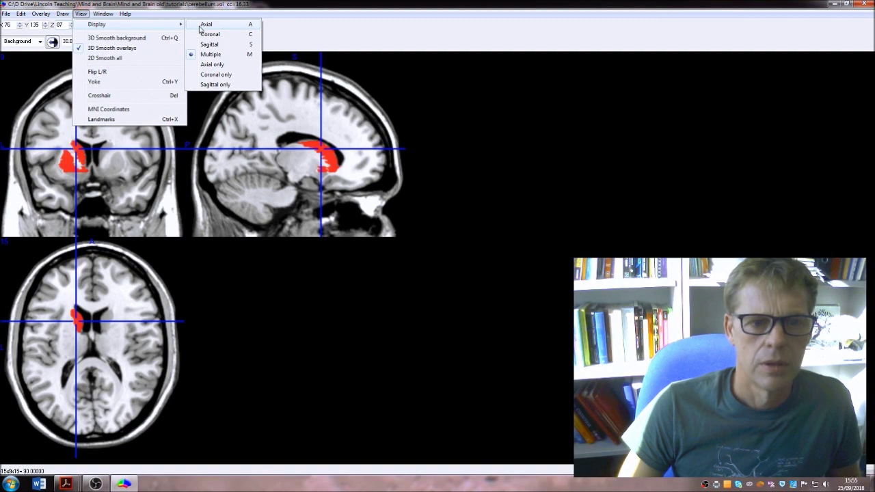
{"action": "left_click", "coordinate": [236, 66]}
Set the viewing point on the red region and scroll axial slices to about Z 90
{"action": "left_click", "coordinate": [695, 216]}
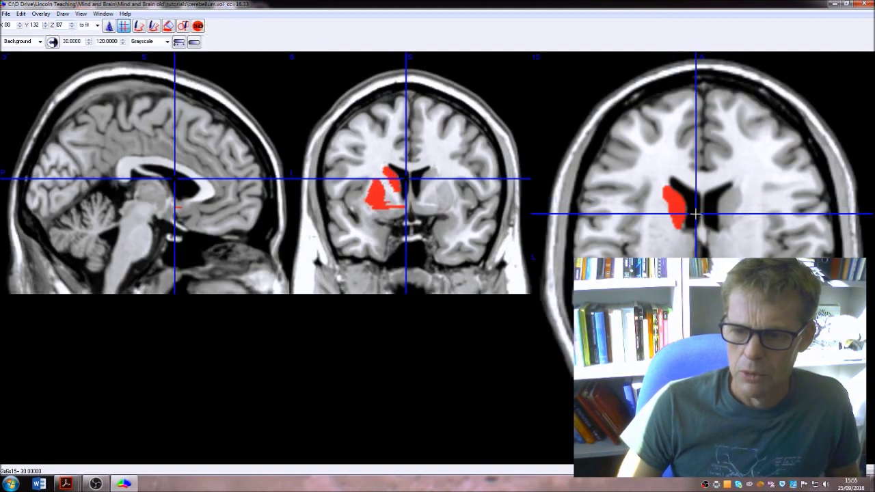
{"action": "scroll", "coordinate": [695, 218], "scroll_direction": "up", "scroll_amount": 7}
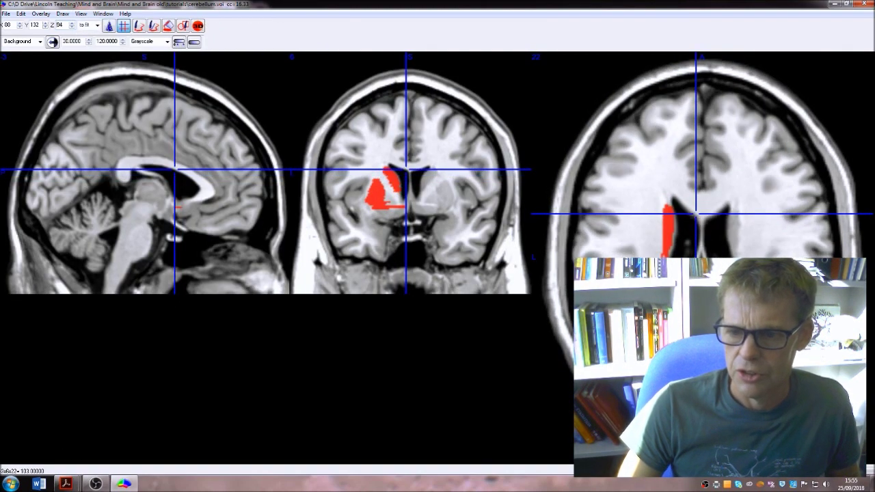
{"action": "scroll", "coordinate": [724, 247], "scroll_direction": "up", "scroll_amount": 4}
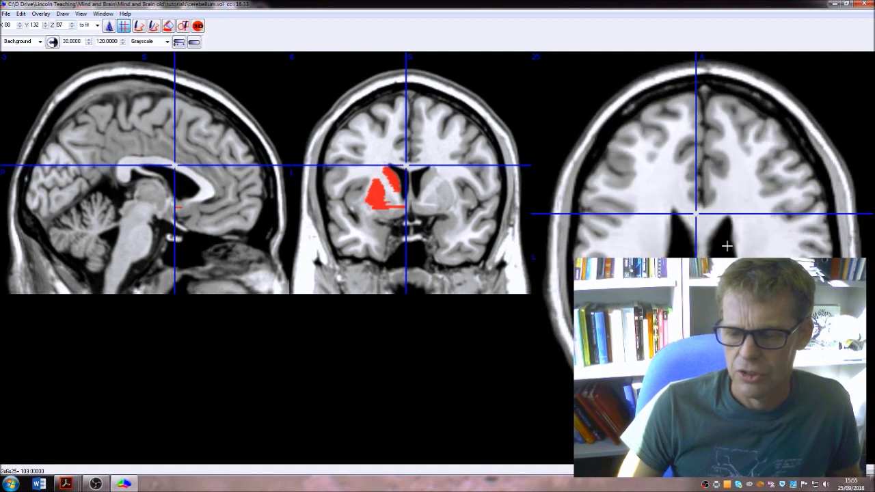
{"action": "scroll", "coordinate": [724, 247], "scroll_direction": "down", "scroll_amount": 6}
{"action": "scroll", "coordinate": [724, 247], "scroll_direction": "down", "scroll_amount": 3}
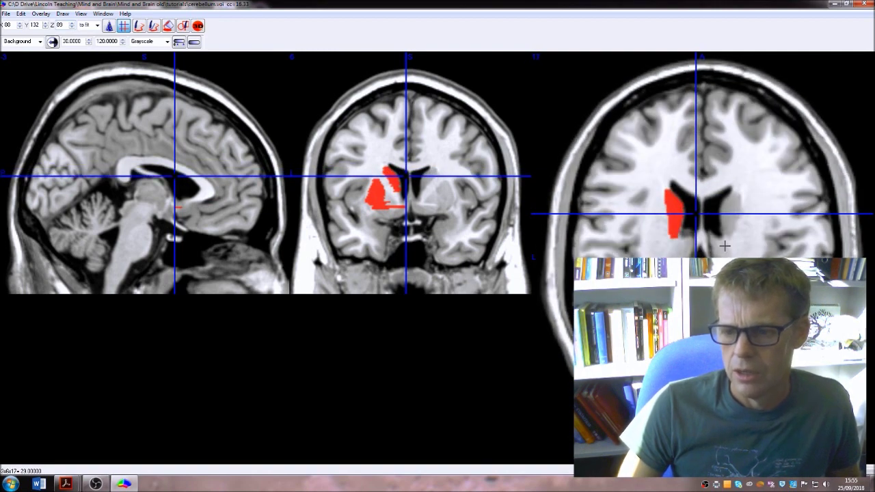
{"action": "scroll", "coordinate": [725, 247], "scroll_direction": "up", "scroll_amount": 7}
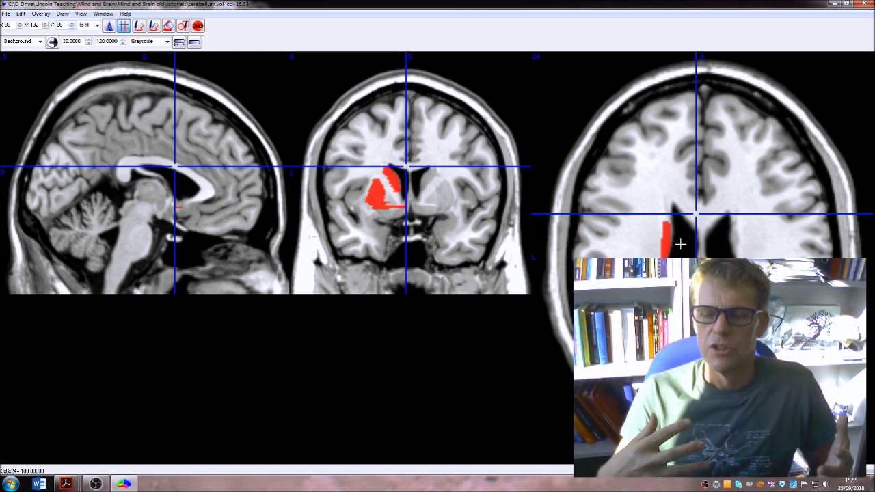
{"action": "scroll", "coordinate": [681, 243], "scroll_direction": "up", "scroll_amount": 3}
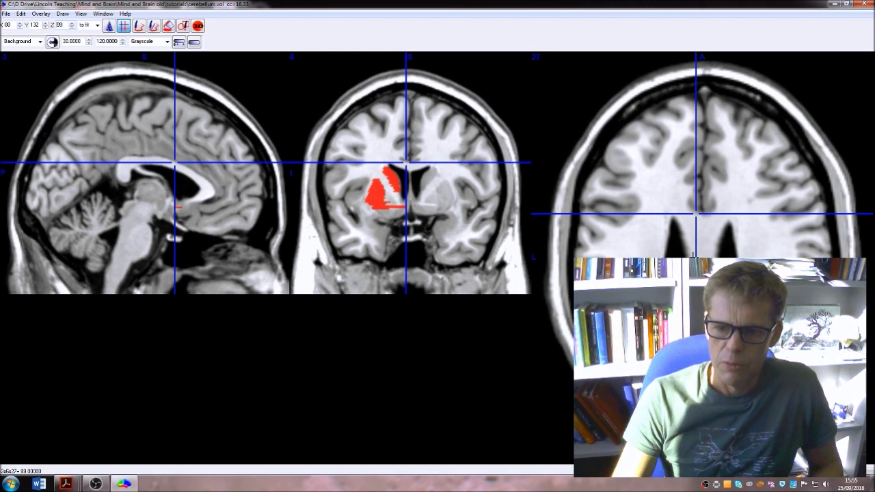
{"action": "scroll", "coordinate": [695, 253], "scroll_direction": "down", "scroll_amount": 9}
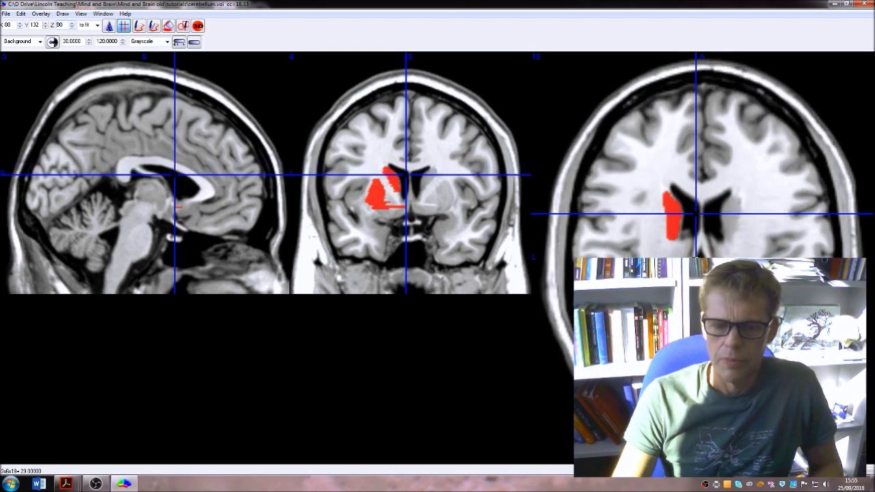
Check the brain anatomy instructions PDF again, then return to MRIcron
{"action": "mouse_move", "coordinate": [66, 484]}
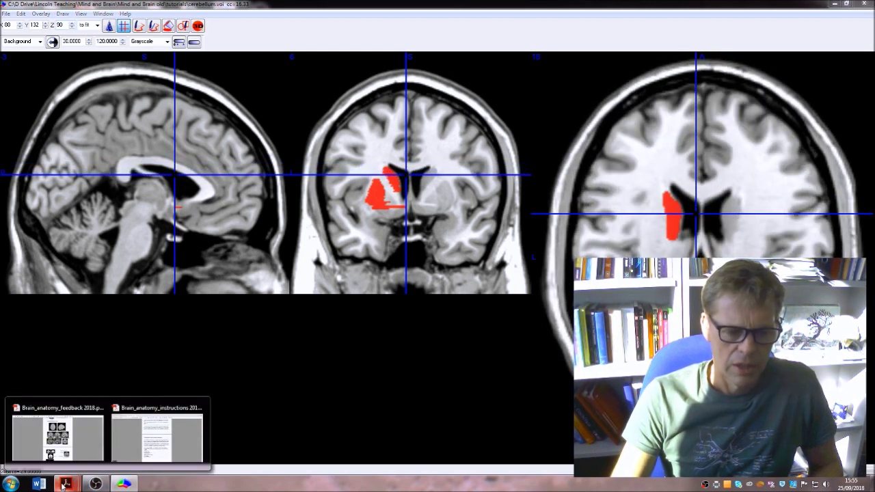
{"action": "left_click", "coordinate": [144, 439]}
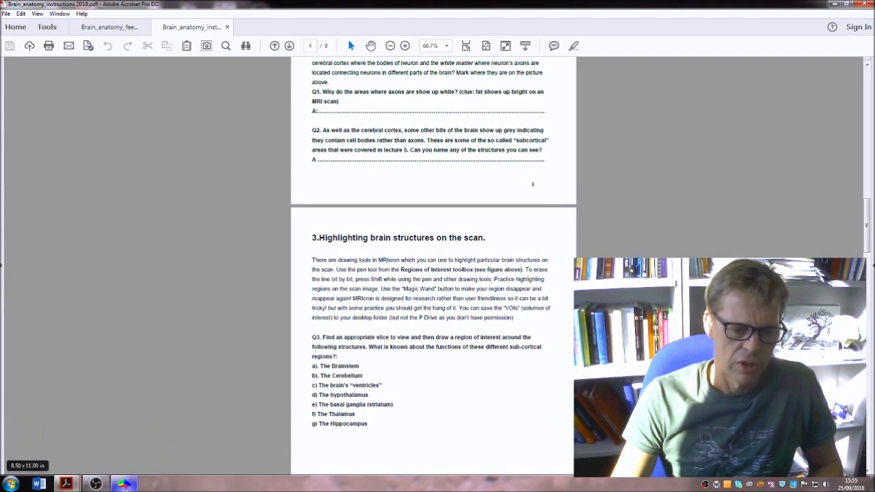
{"action": "left_click", "coordinate": [123, 484]}
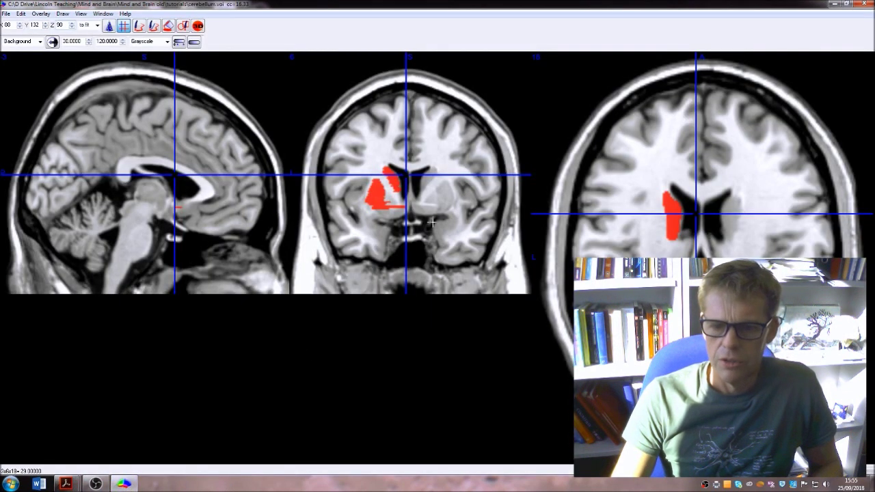
Close the red VOI with Draw > Close VOI and lower the sagittal viewing point
{"action": "left_click", "coordinate": [62, 14]}
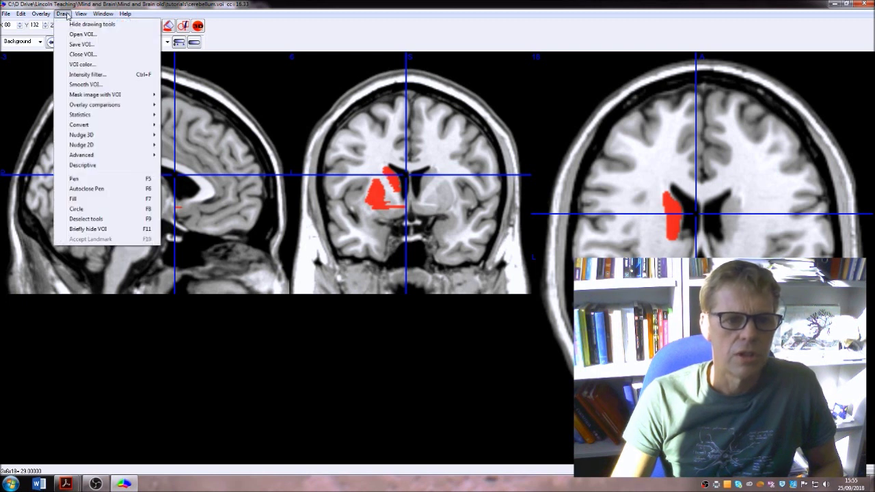
{"action": "left_click", "coordinate": [81, 54]}
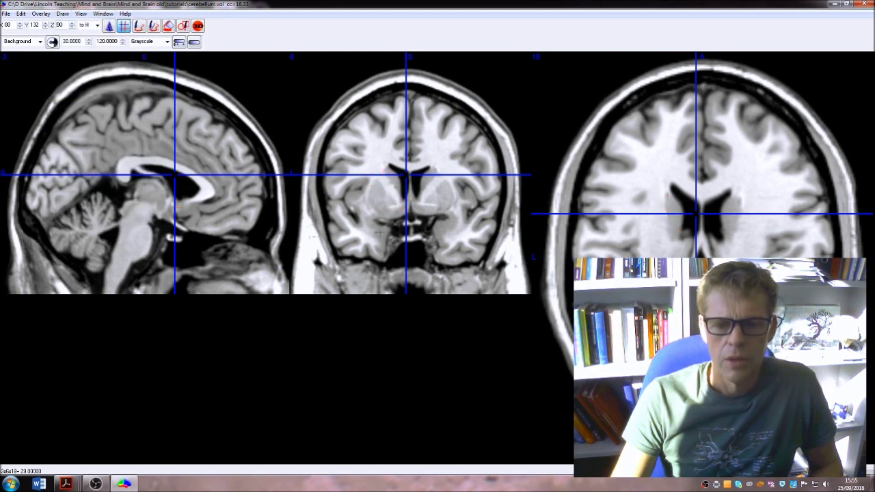
{"action": "left_click", "coordinate": [168, 204]}
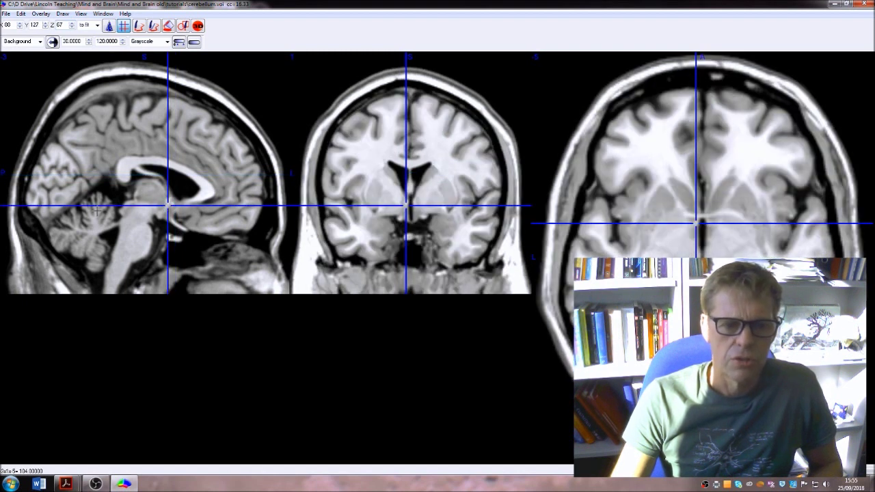
Scroll midline sagittal slices, nudge the view to Y 120, Z 64, and hide the crosshairs
{"action": "scroll", "coordinate": [169, 203], "scroll_direction": "down", "scroll_amount": 8}
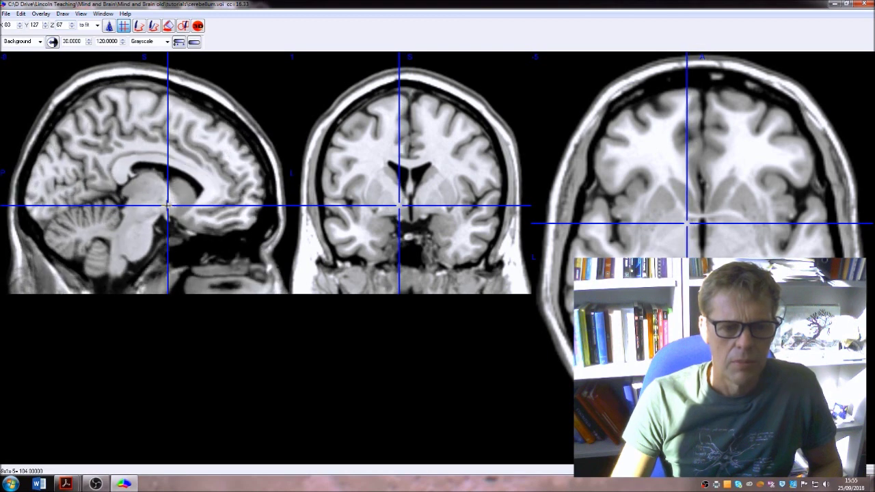
{"action": "scroll", "coordinate": [168, 203], "scroll_direction": "up", "scroll_amount": 4}
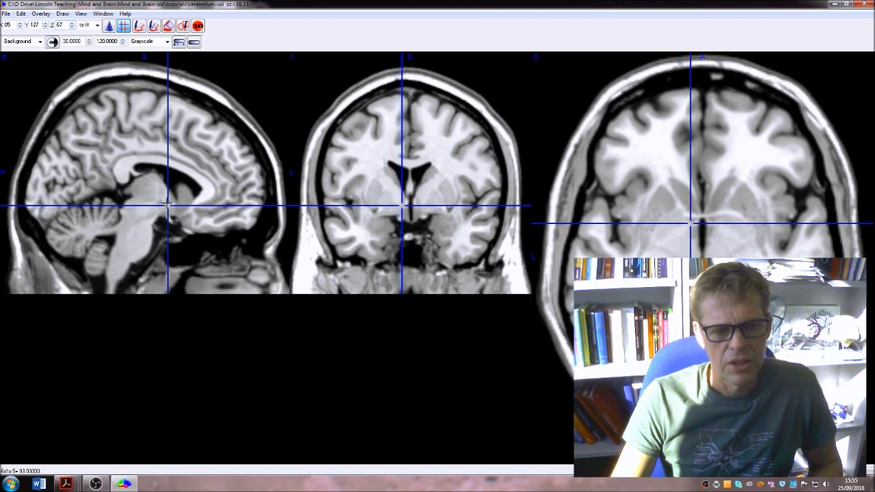
{"action": "scroll", "coordinate": [168, 204], "scroll_direction": "down", "scroll_amount": 4}
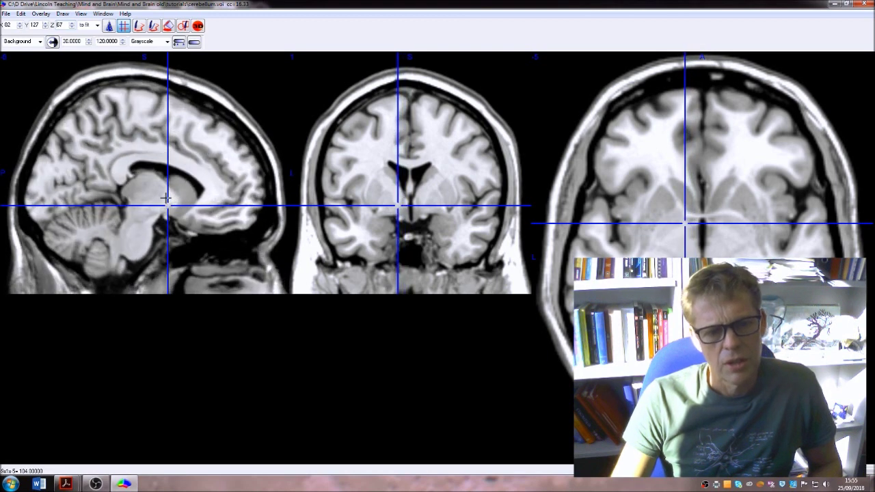
{"action": "scroll", "coordinate": [171, 196], "scroll_direction": "down", "scroll_amount": 1}
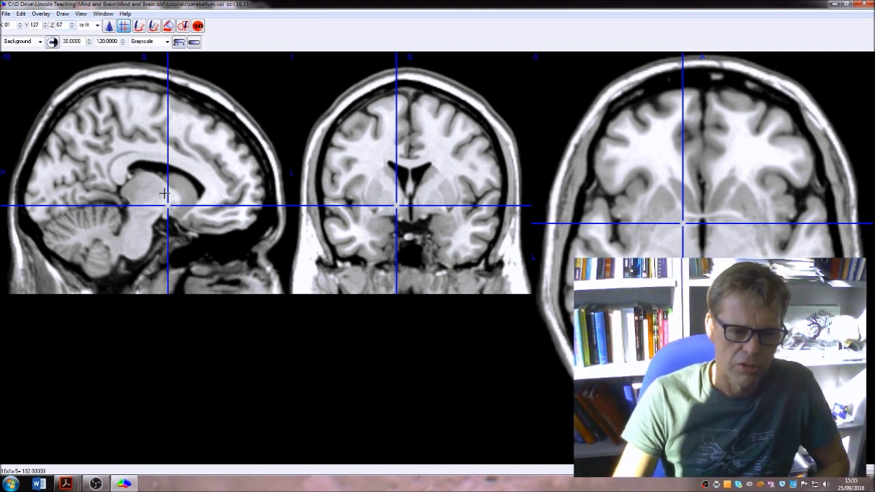
{"action": "scroll", "coordinate": [164, 193], "scroll_direction": "down", "scroll_amount": 2}
{"action": "scroll", "coordinate": [164, 194], "scroll_direction": "up", "scroll_amount": 6}
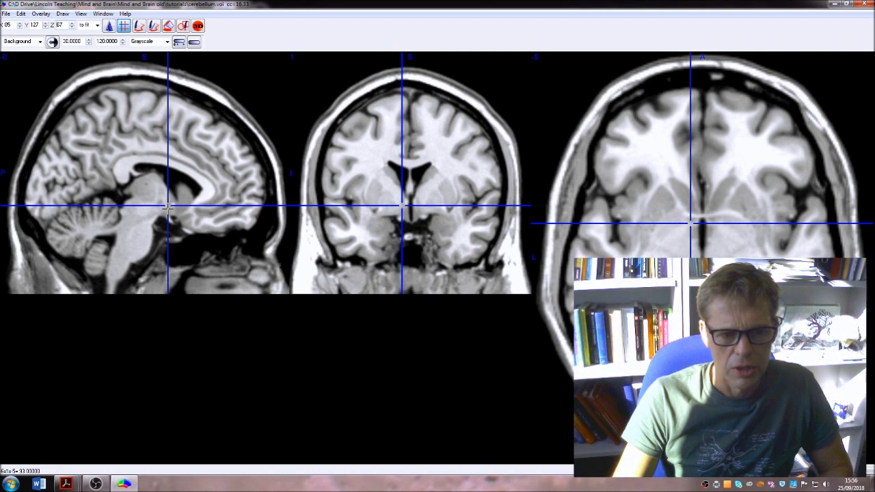
{"action": "left_click_drag", "start_coordinate": [167, 207], "coordinate": [166, 210]}
{"action": "left_click", "coordinate": [121, 27]}
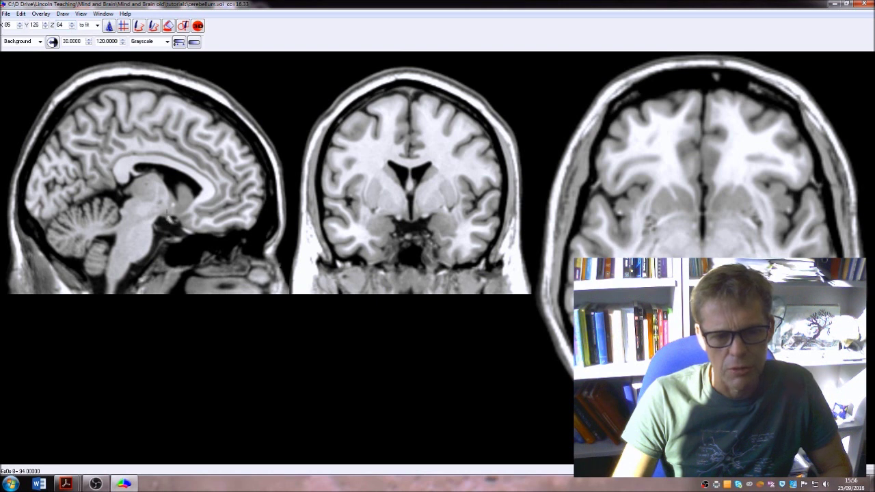
Step the sagittal slice off the midline into the cerebellar hemisphere, keeping Y 120, Z 64
{"action": "scroll", "coordinate": [168, 220], "scroll_direction": "up", "scroll_amount": 1}
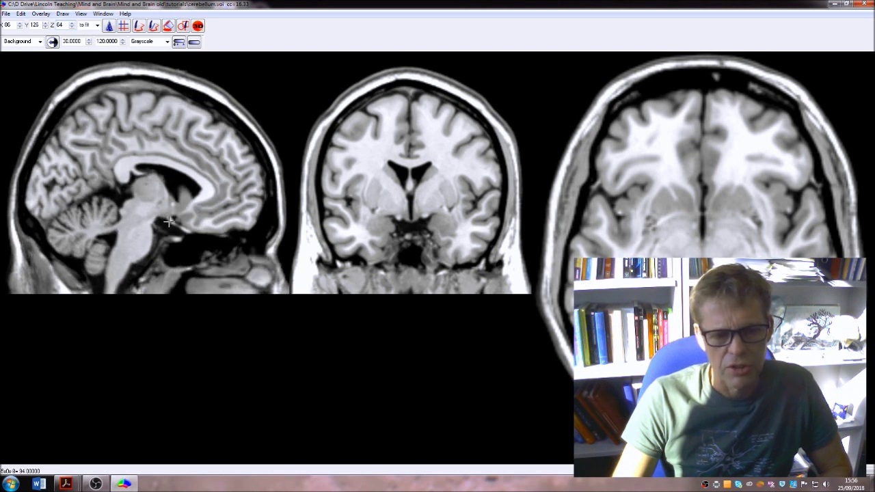
{"action": "scroll", "coordinate": [168, 221], "scroll_direction": "up", "scroll_amount": 3}
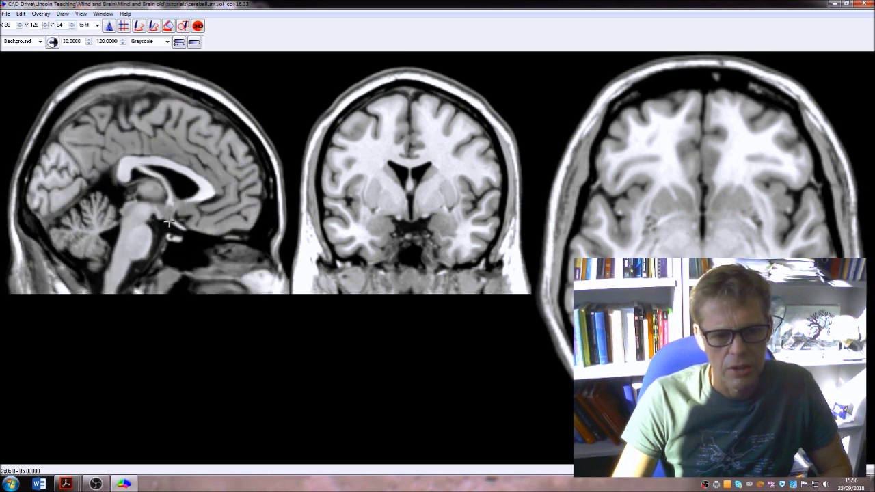
{"action": "scroll", "coordinate": [168, 221], "scroll_direction": "up", "scroll_amount": 1}
{"action": "scroll", "coordinate": [168, 221], "scroll_direction": "down", "scroll_amount": 3}
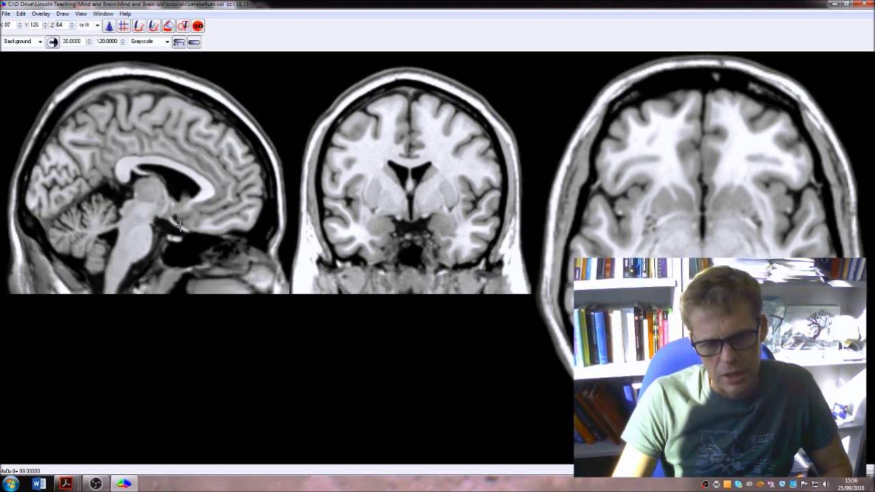
{"action": "scroll", "coordinate": [175, 219], "scroll_direction": "up", "scroll_amount": 4}
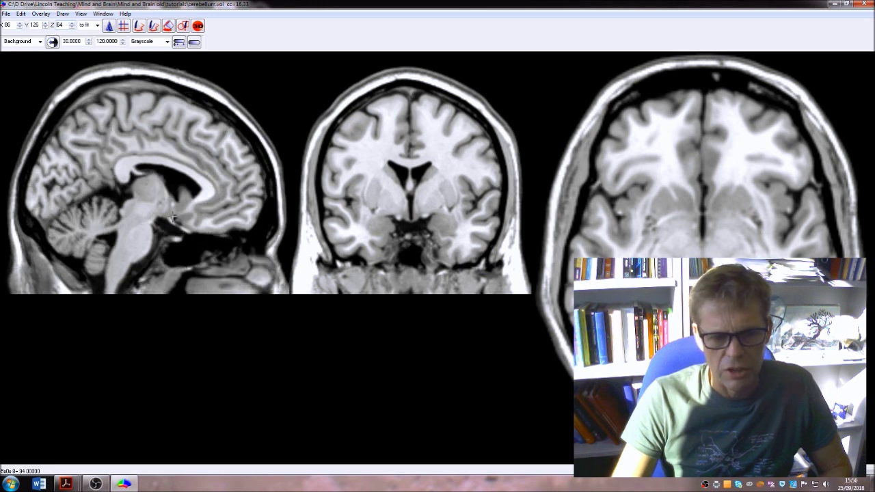
{"action": "scroll", "coordinate": [175, 219], "scroll_direction": "down", "scroll_amount": 8}
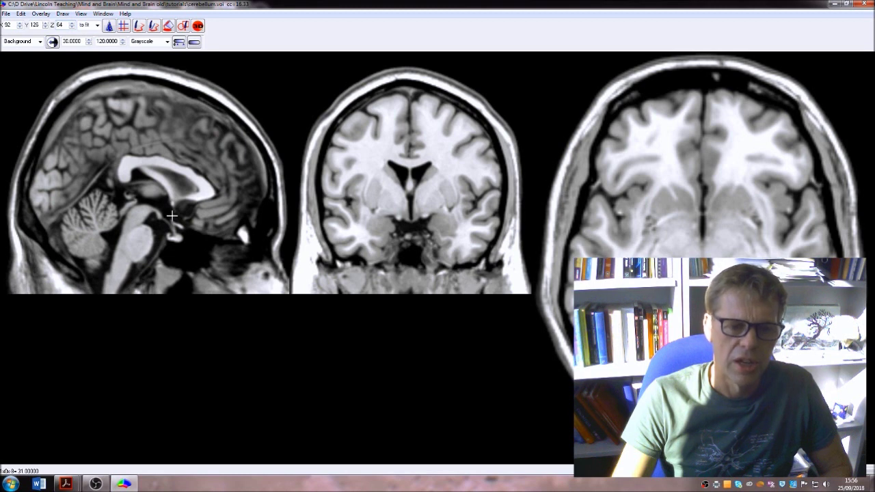
{"action": "scroll", "coordinate": [172, 221], "scroll_direction": "up", "scroll_amount": 2}
{"action": "scroll", "coordinate": [174, 234], "scroll_direction": "down", "scroll_amount": 1}
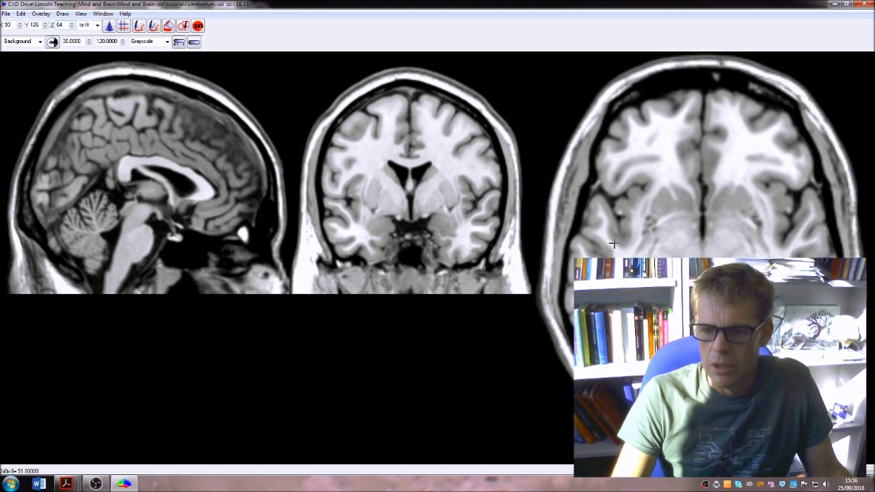
Scroll the axial view down to Z 30 through the orbits, then back up to Z 56
{"action": "left_click", "coordinate": [703, 192]}
{"action": "scroll", "coordinate": [704, 191], "scroll_direction": "down", "scroll_amount": 12}
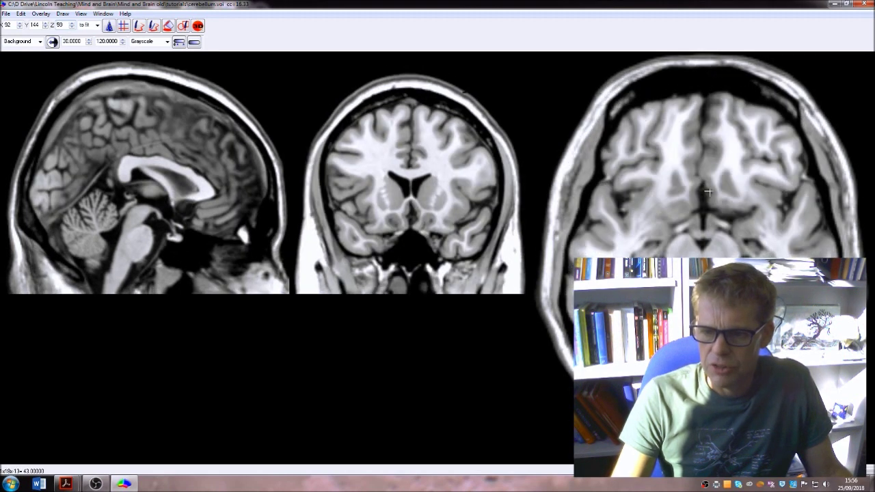
{"action": "scroll", "coordinate": [708, 191], "scroll_direction": "down", "scroll_amount": 20}
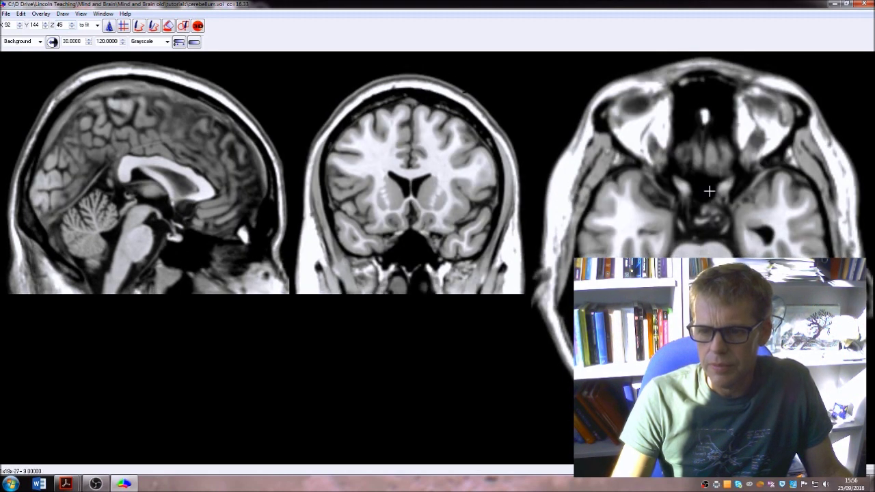
{"action": "scroll", "coordinate": [654, 155], "scroll_direction": "up", "scroll_amount": 7}
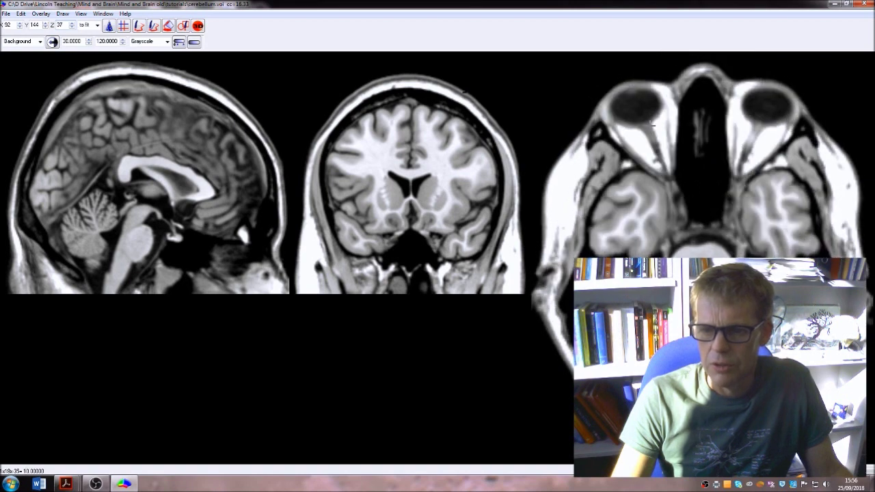
{"action": "scroll", "coordinate": [655, 128], "scroll_direction": "up", "scroll_amount": 7}
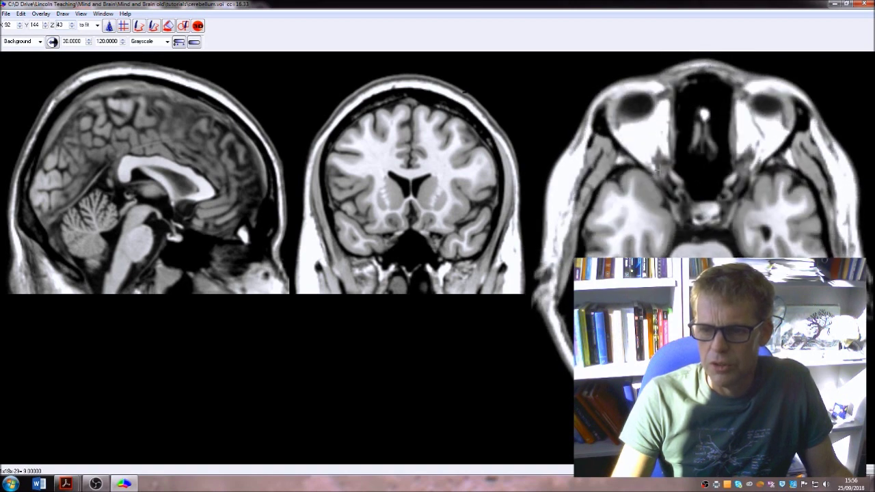
{"action": "scroll", "coordinate": [667, 184], "scroll_direction": "up", "scroll_amount": 6}
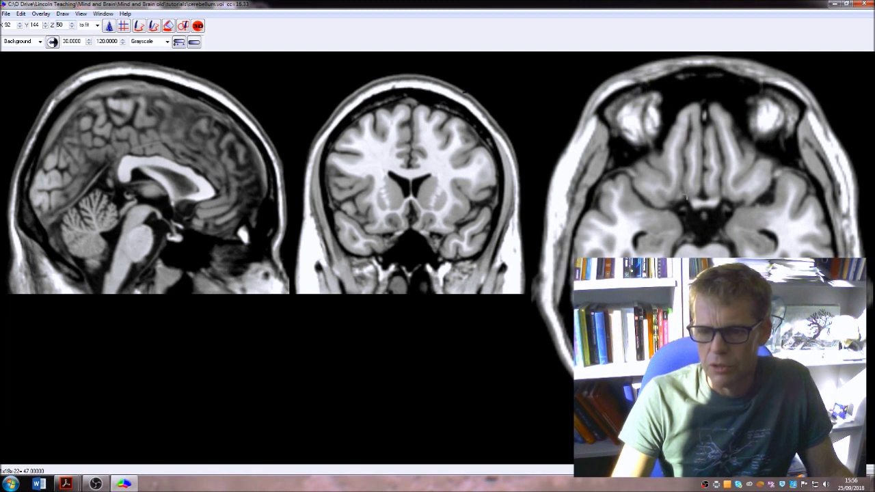
{"action": "scroll", "coordinate": [686, 197], "scroll_direction": "up", "scroll_amount": 1}
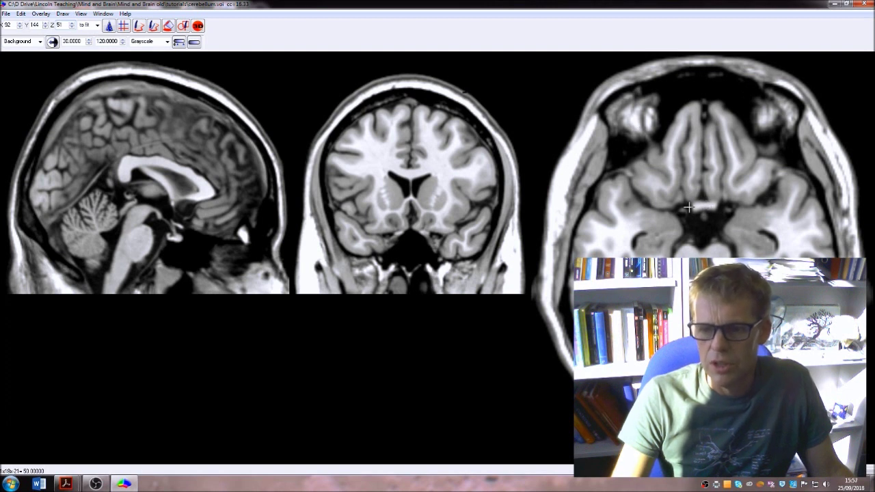
{"action": "scroll", "coordinate": [715, 212], "scroll_direction": "up", "scroll_amount": 1}
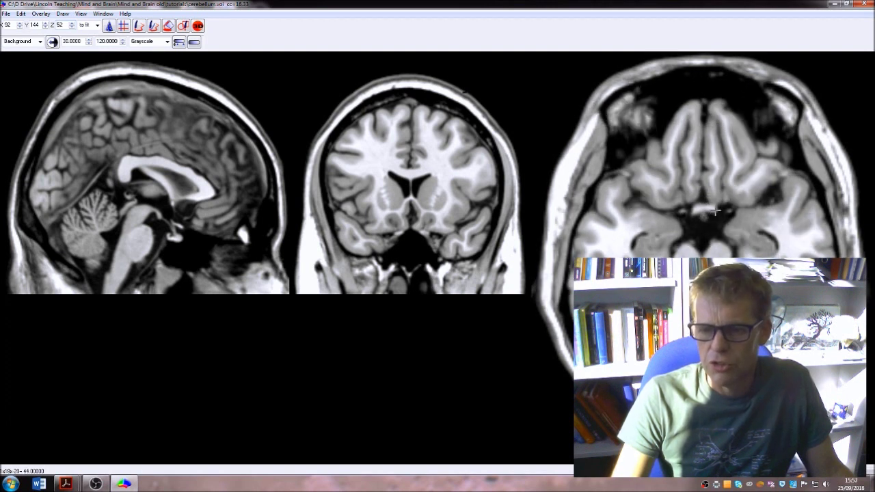
{"action": "scroll", "coordinate": [715, 212], "scroll_direction": "up", "scroll_amount": 1}
{"action": "scroll", "coordinate": [713, 213], "scroll_direction": "up", "scroll_amount": 1}
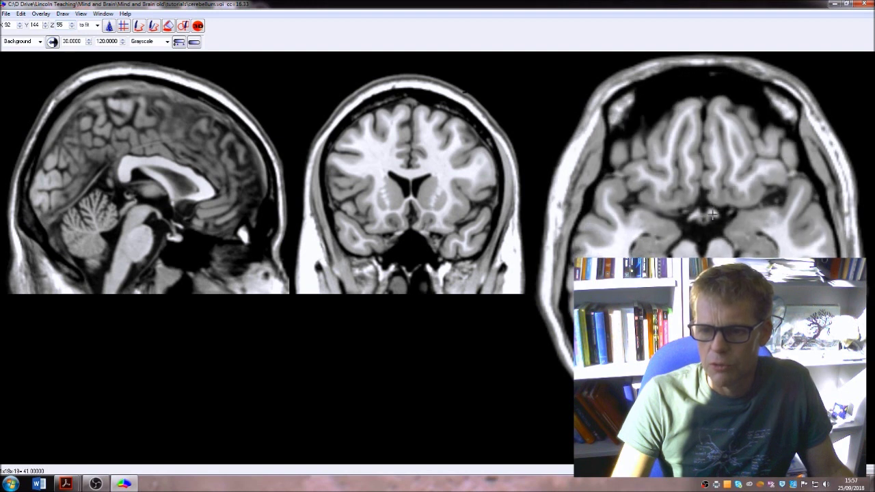
{"action": "scroll", "coordinate": [713, 214], "scroll_direction": "up", "scroll_amount": 1}
{"action": "scroll", "coordinate": [713, 214], "scroll_direction": "up", "scroll_amount": 1}
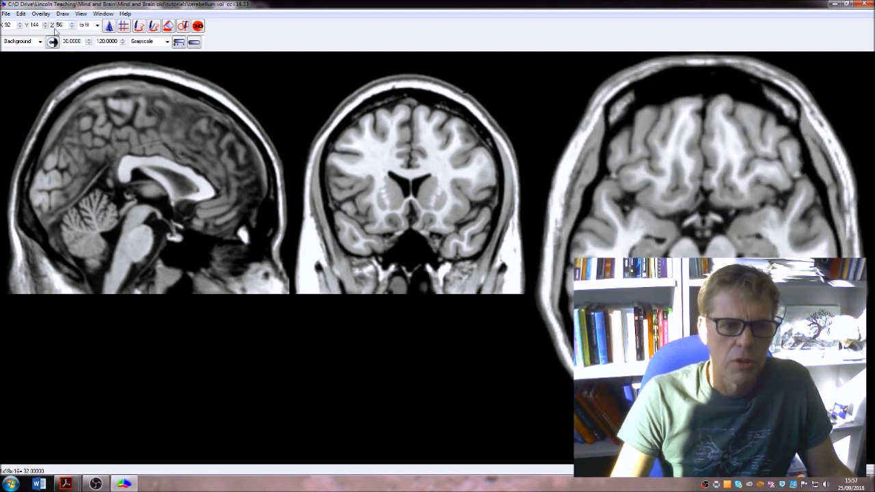
Turn the crosshairs back on and place them near the brain centre from the axial view
{"action": "left_click", "coordinate": [124, 25]}
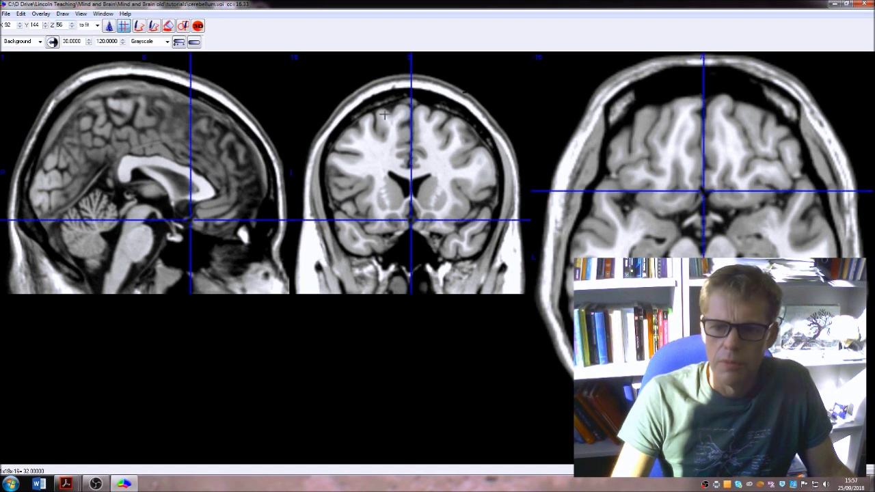
{"action": "left_click", "coordinate": [693, 219]}
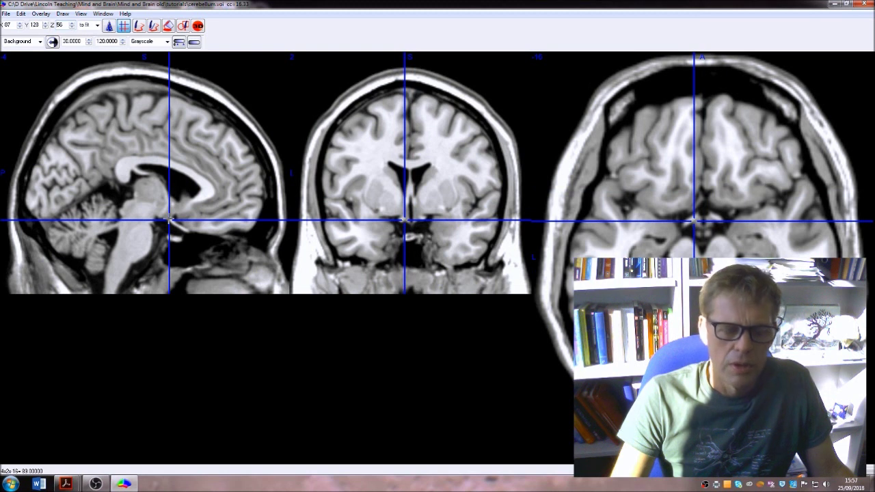
{"action": "scroll", "coordinate": [618, 190], "scroll_direction": "up", "scroll_amount": 1}
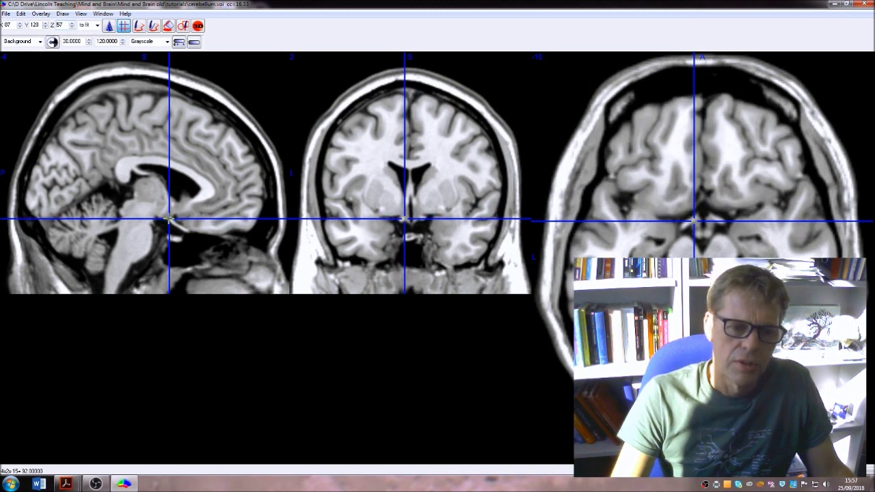
{"action": "left_click", "coordinate": [689, 220]}
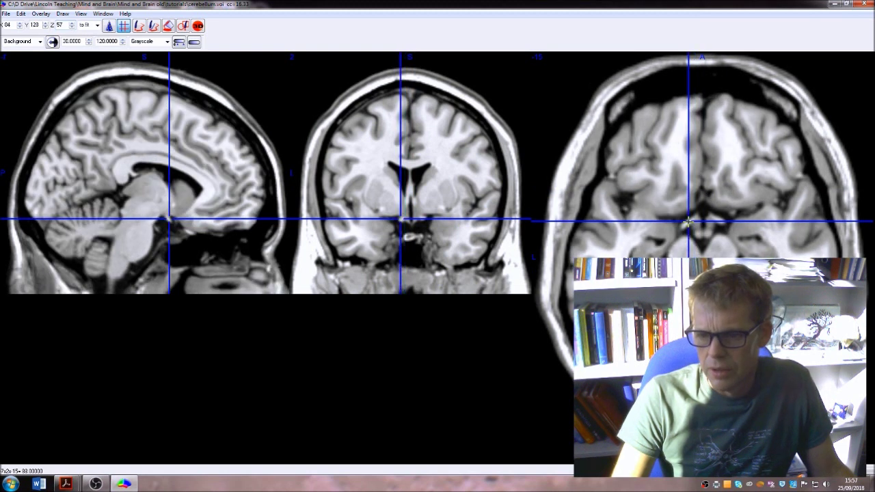
{"action": "scroll", "coordinate": [688, 220], "scroll_direction": "down", "scroll_amount": 2}
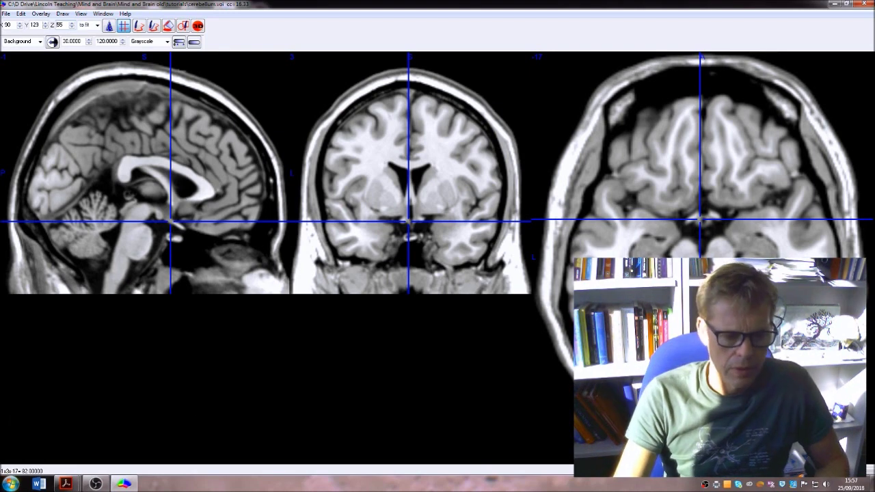
Scroll the brain anatomy instructions PDF to the Q3 list of subcortical structures
{"action": "mouse_move", "coordinate": [66, 484]}
{"action": "left_click", "coordinate": [158, 433]}
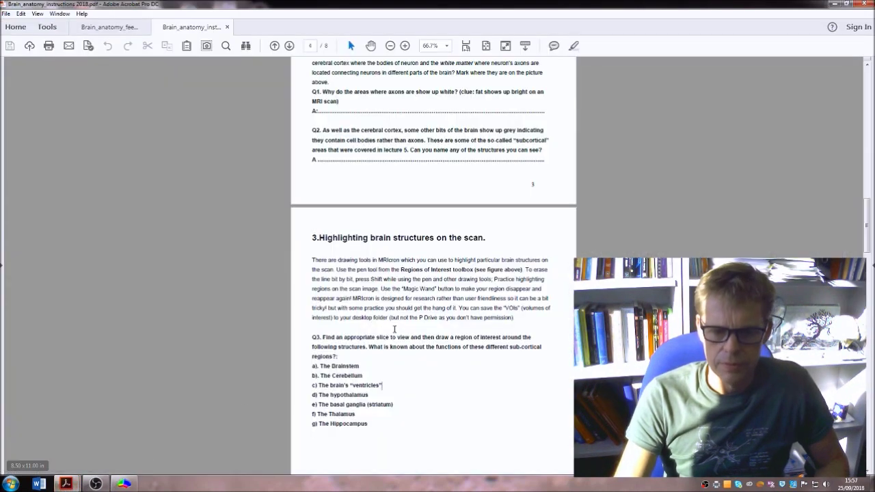
{"action": "scroll", "coordinate": [394, 326], "scroll_direction": "down", "scroll_amount": 2}
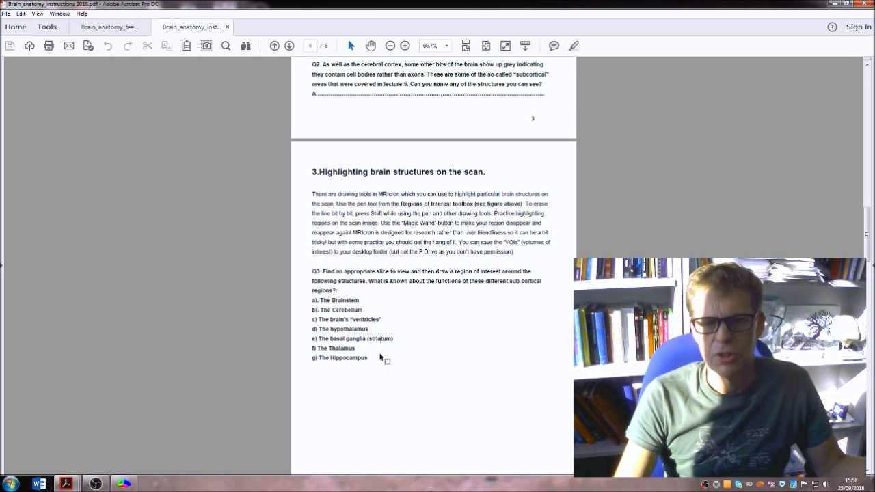
{"action": "scroll", "coordinate": [380, 357], "scroll_direction": "down", "scroll_amount": 3}
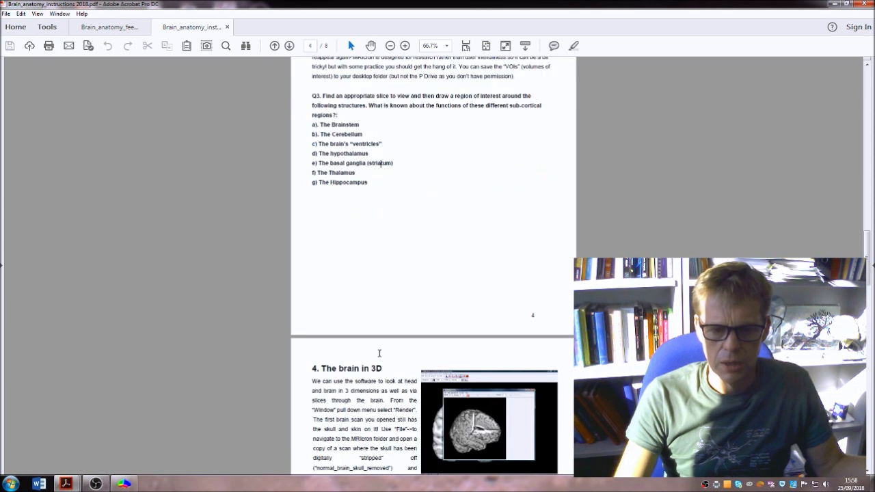
{"action": "scroll", "coordinate": [376, 330], "scroll_direction": "up", "scroll_amount": 2}
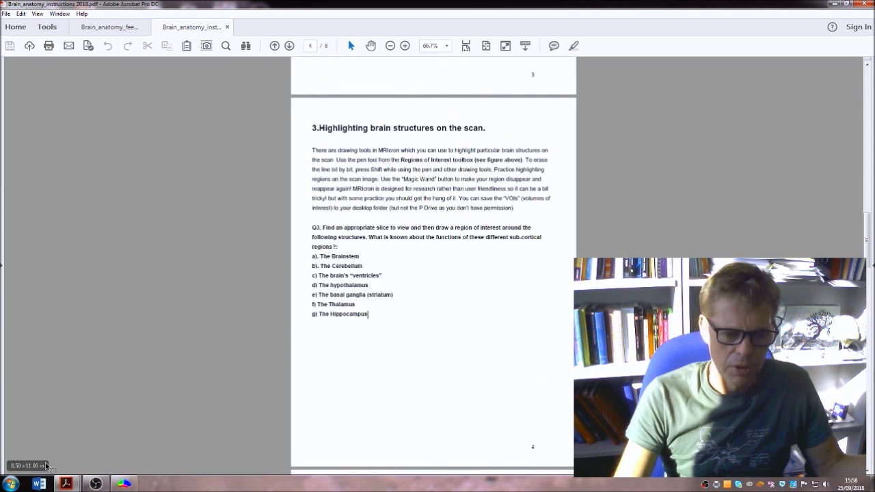
Return to MRIcron and move the crosshair to X 52, Y 131, Z 46 in the sagittal slice
{"action": "mouse_move", "coordinate": [123, 484]}
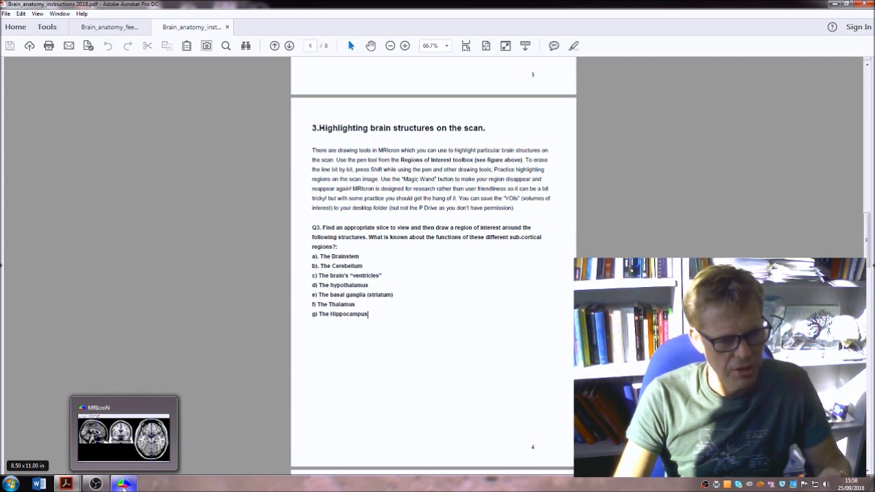
{"action": "left_click", "coordinate": [123, 484]}
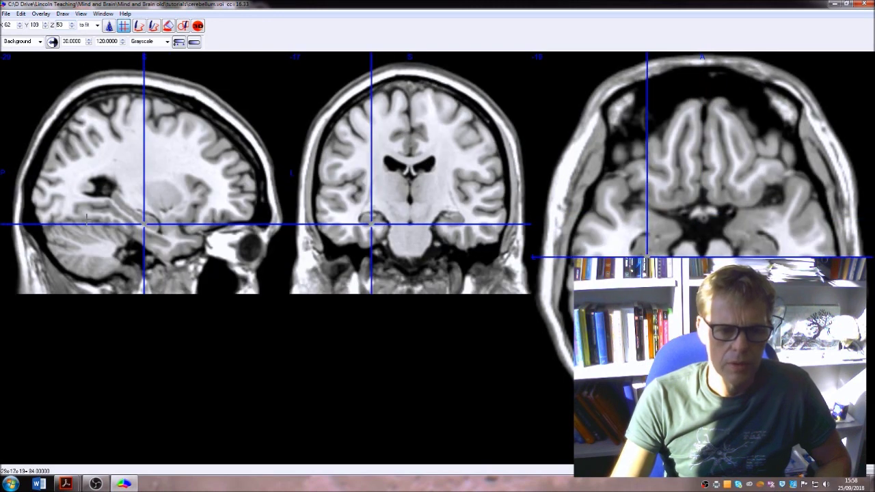
{"action": "left_click", "coordinate": [171, 233]}
Place the crosshair at several points in the coronal slice while scrolling nearby slices
{"action": "scroll", "coordinate": [172, 233], "scroll_direction": "up", "scroll_amount": 2}
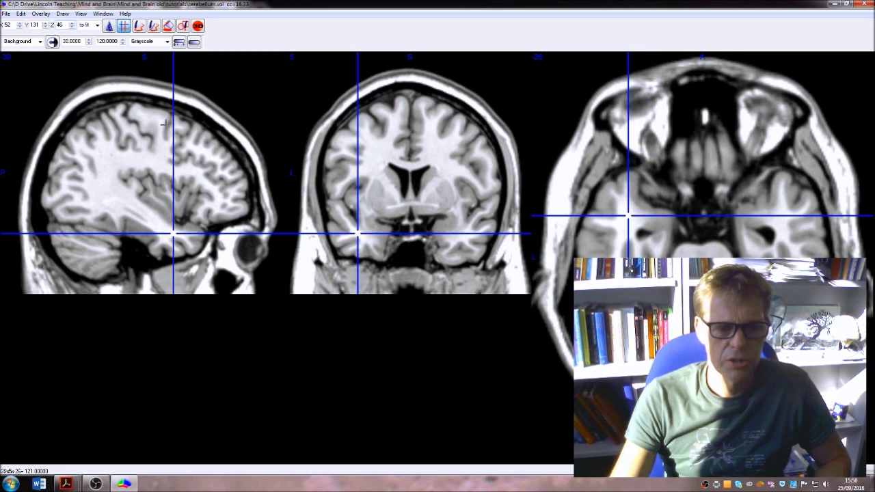
{"action": "scroll", "coordinate": [196, 235], "scroll_direction": "down", "scroll_amount": 6}
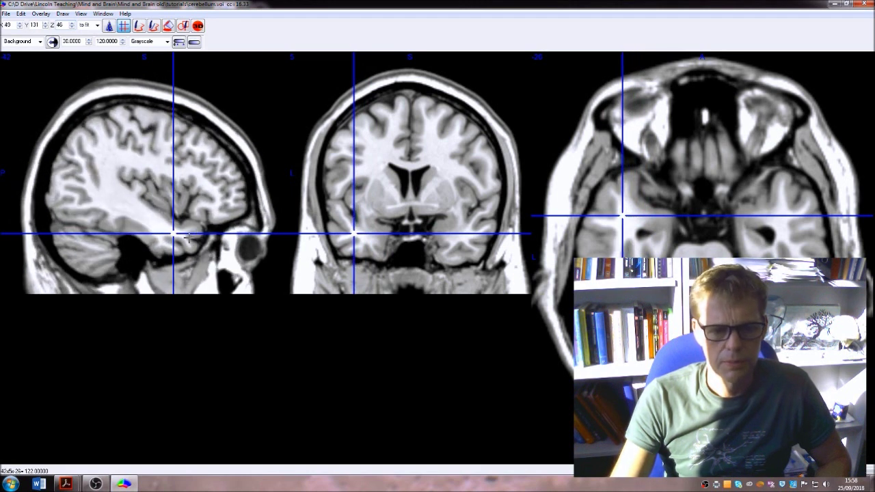
{"action": "scroll", "coordinate": [188, 236], "scroll_direction": "down", "scroll_amount": 4}
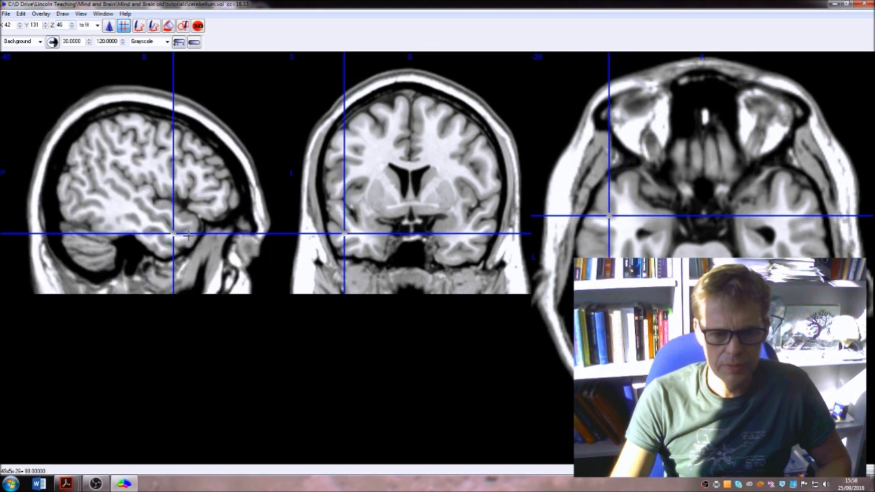
{"action": "left_click", "coordinate": [359, 238]}
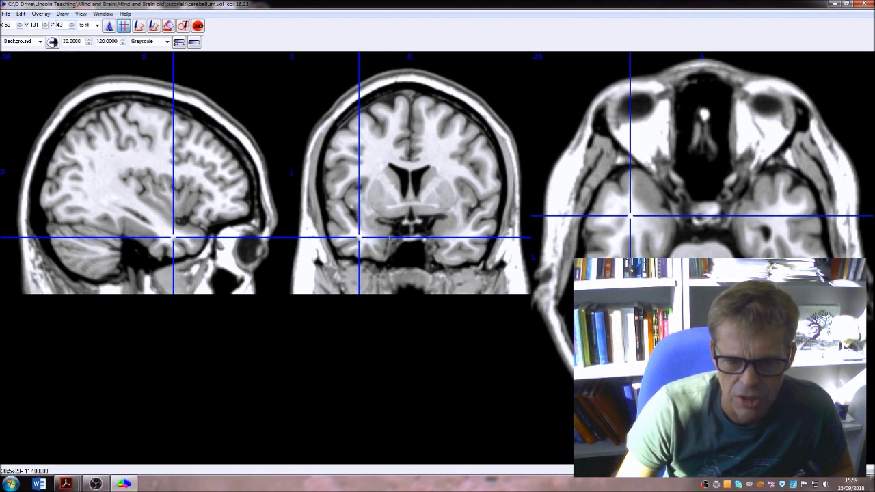
{"action": "left_click", "coordinate": [387, 241]}
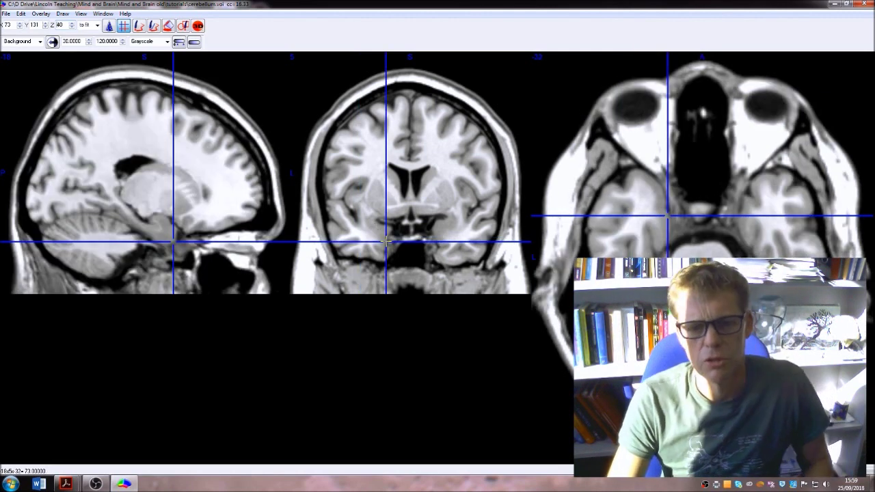
{"action": "scroll", "coordinate": [386, 242], "scroll_direction": "down", "scroll_amount": 6}
{"action": "scroll", "coordinate": [386, 240], "scroll_direction": "down", "scroll_amount": 3}
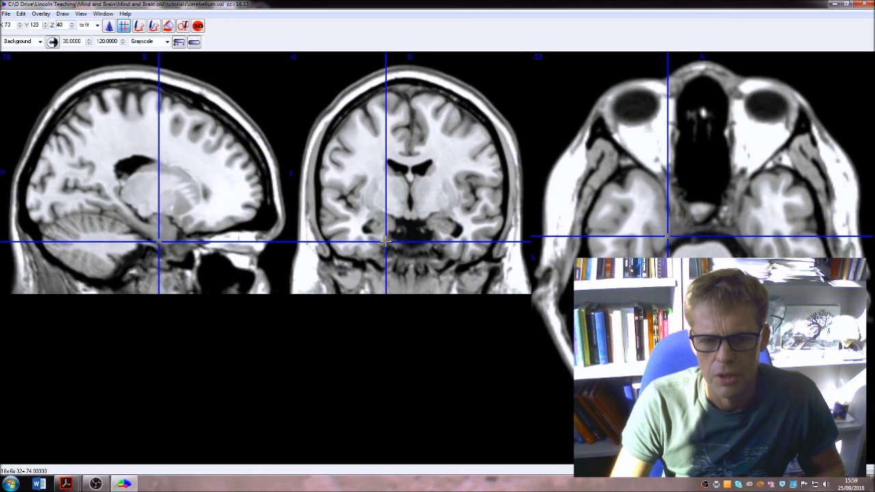
{"action": "scroll", "coordinate": [387, 240], "scroll_direction": "up", "scroll_amount": 16}
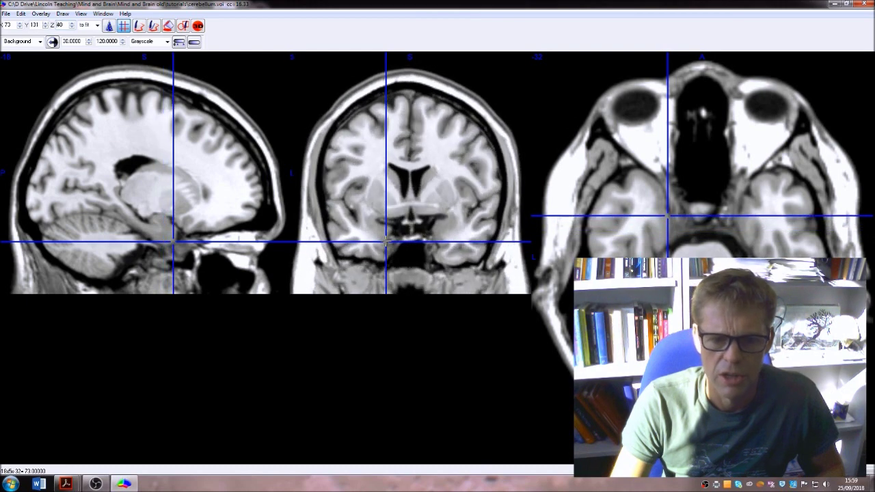
{"action": "scroll", "coordinate": [387, 241], "scroll_direction": "up", "scroll_amount": 5}
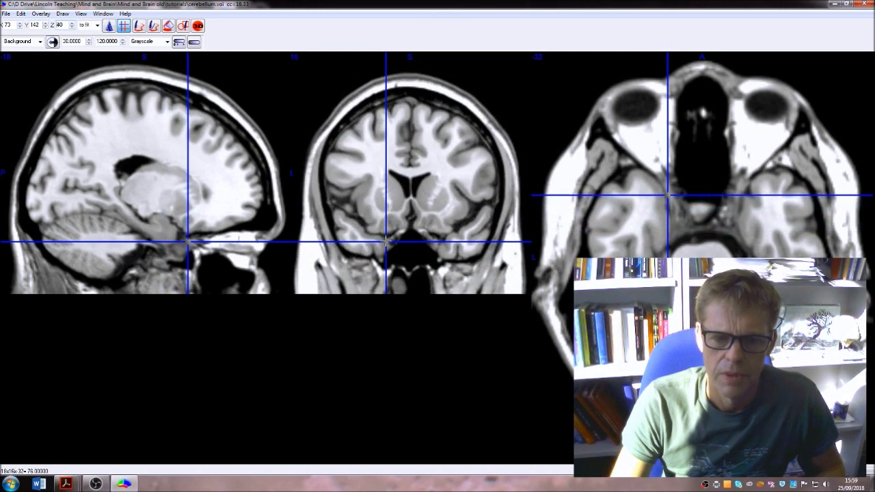
{"action": "left_click", "coordinate": [349, 239]}
{"action": "left_click", "coordinate": [371, 241]}
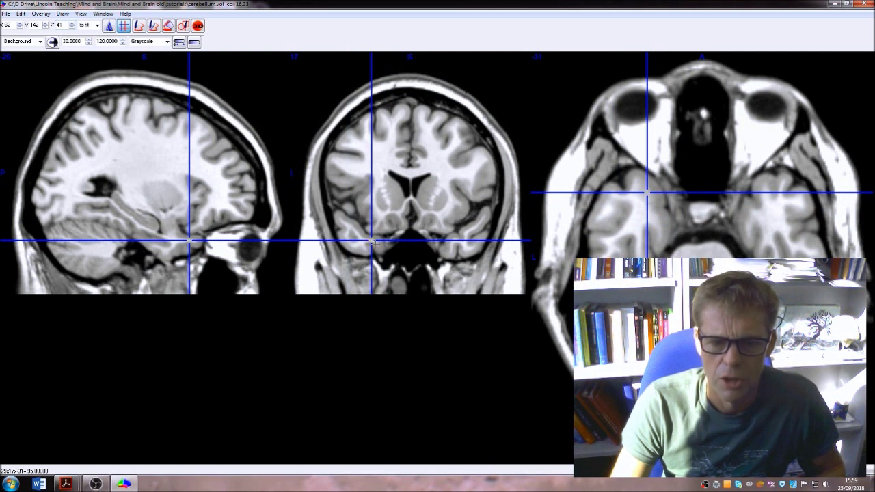
Step the coronal slice back through the temporal lobes to Y 116
{"action": "scroll", "coordinate": [371, 242], "scroll_direction": "down", "scroll_amount": 1}
{"action": "scroll", "coordinate": [371, 243], "scroll_direction": "down", "scroll_amount": 5}
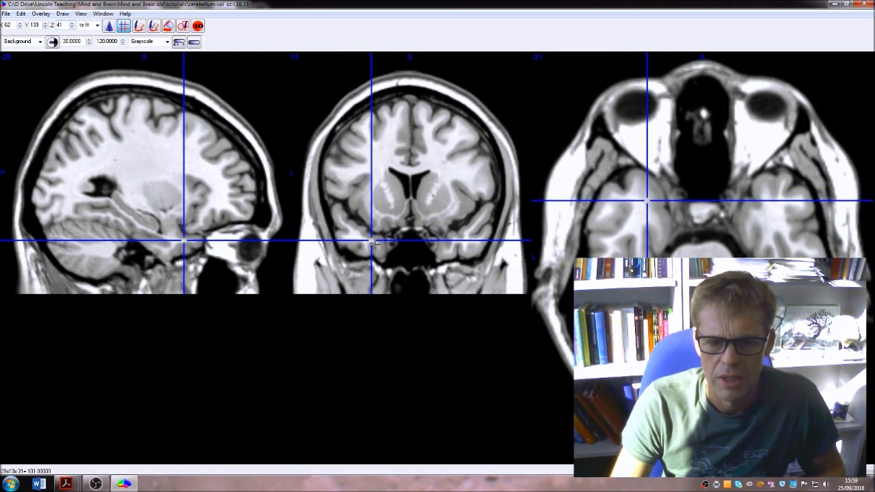
{"action": "scroll", "coordinate": [373, 243], "scroll_direction": "down", "scroll_amount": 5}
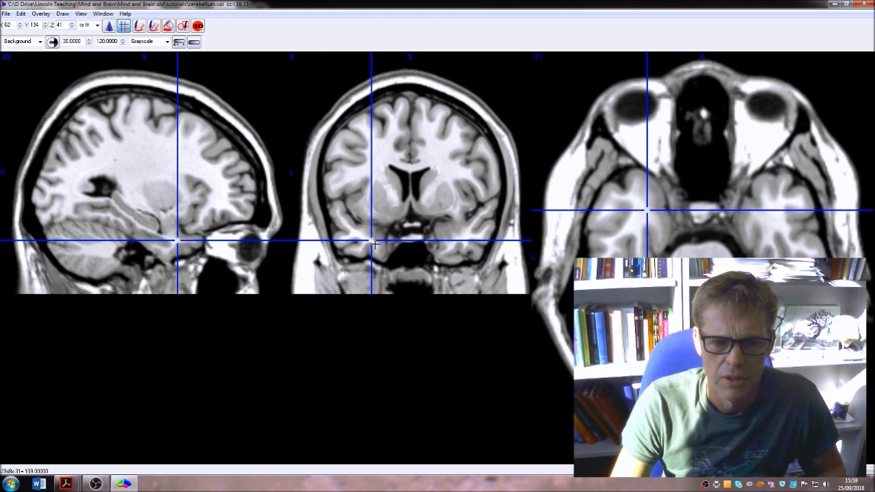
{"action": "scroll", "coordinate": [372, 242], "scroll_direction": "down", "scroll_amount": 6}
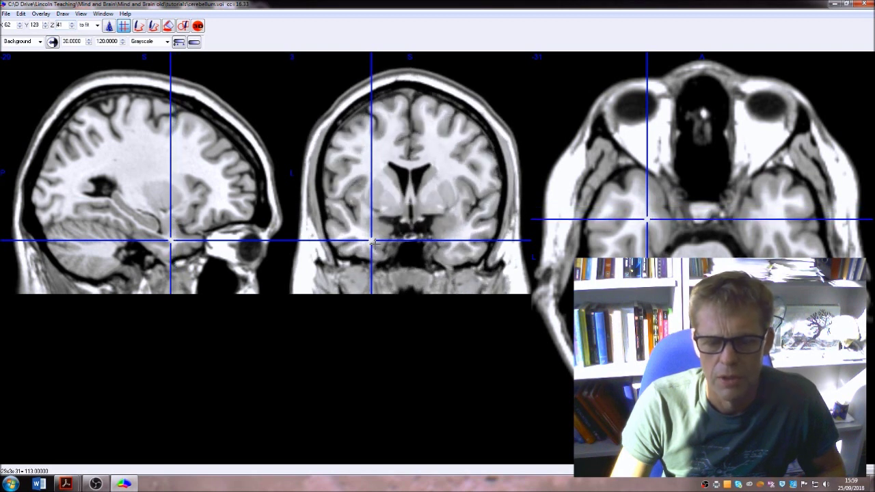
{"action": "scroll", "coordinate": [373, 242], "scroll_direction": "down", "scroll_amount": 2}
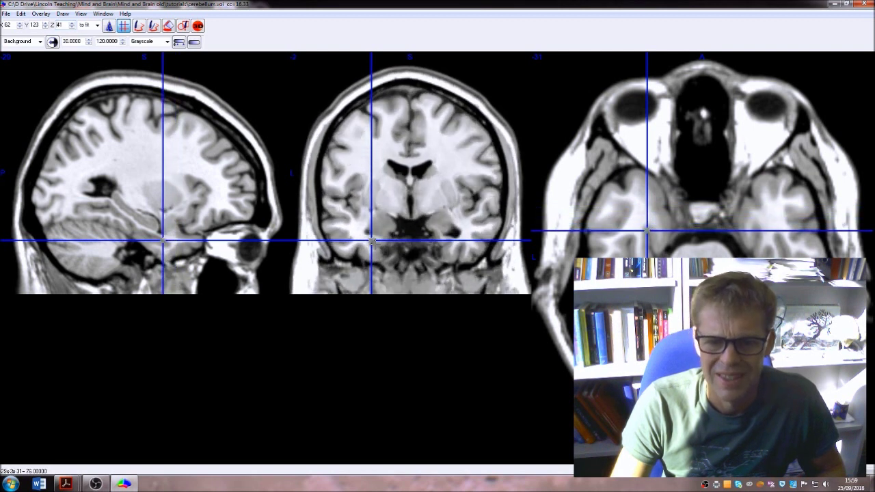
{"action": "scroll", "coordinate": [375, 220], "scroll_direction": "down", "scroll_amount": 2}
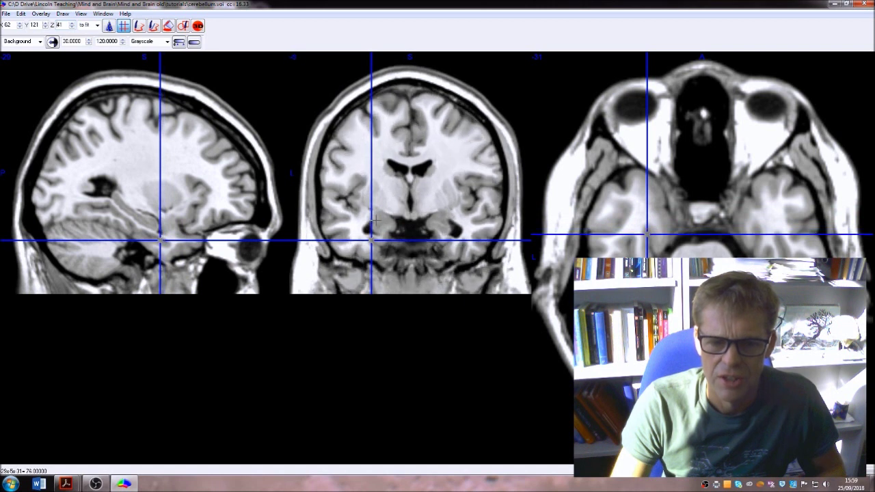
{"action": "scroll", "coordinate": [385, 226], "scroll_direction": "down", "scroll_amount": 1}
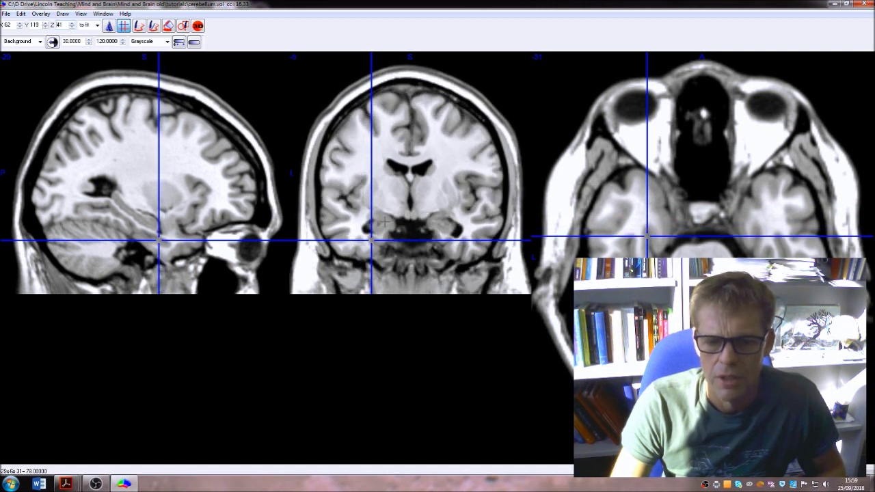
{"action": "scroll", "coordinate": [384, 222], "scroll_direction": "down", "scroll_amount": 1}
{"action": "scroll", "coordinate": [375, 220], "scroll_direction": "up", "scroll_amount": 1}
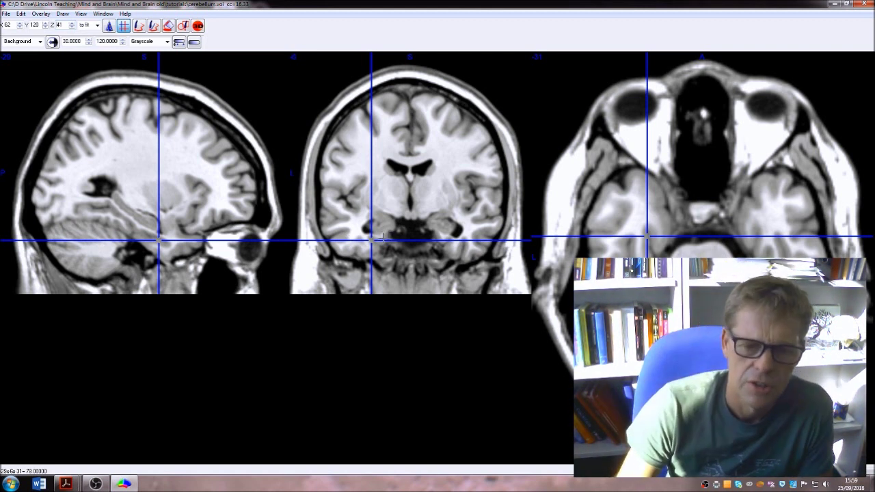
{"action": "scroll", "coordinate": [377, 226], "scroll_direction": "down", "scroll_amount": 1}
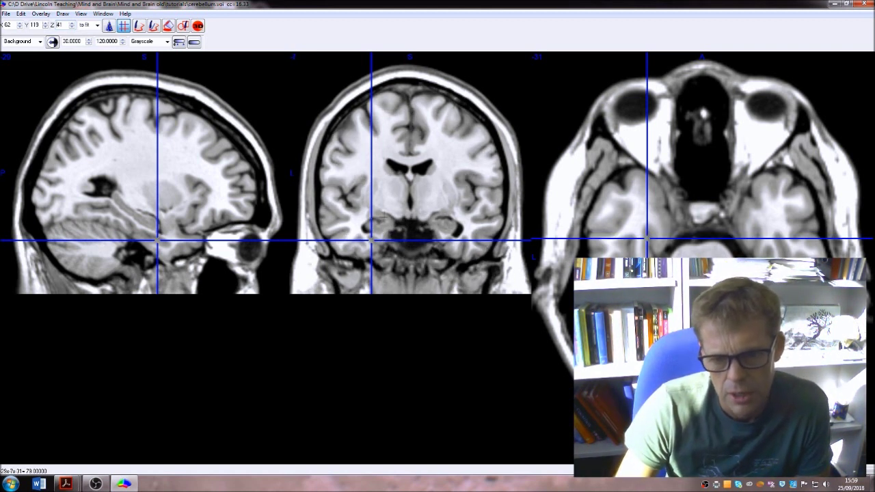
{"action": "scroll", "coordinate": [377, 220], "scroll_direction": "down", "scroll_amount": 2}
{"action": "scroll", "coordinate": [380, 218], "scroll_direction": "down", "scroll_amount": 3}
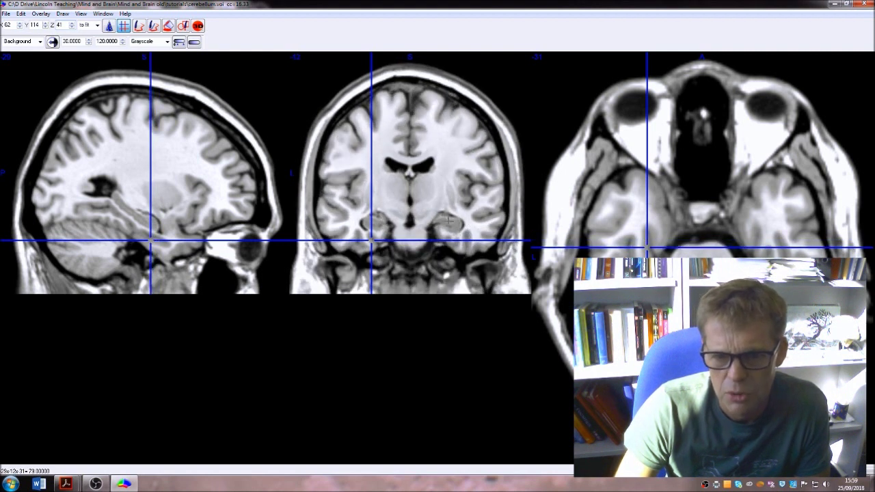
{"action": "scroll", "coordinate": [443, 232], "scroll_direction": "down", "scroll_amount": 1}
{"action": "scroll", "coordinate": [442, 232], "scroll_direction": "up", "scroll_amount": 3}
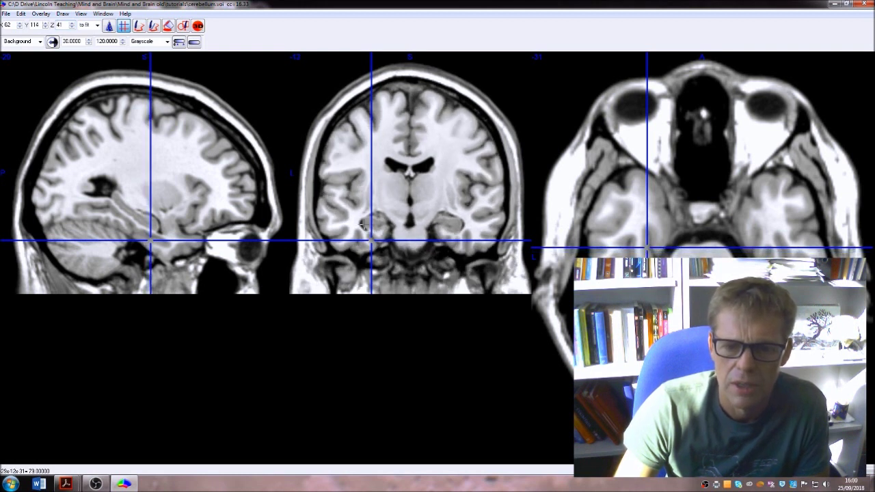
{"action": "scroll", "coordinate": [381, 219], "scroll_direction": "up", "scroll_amount": 2}
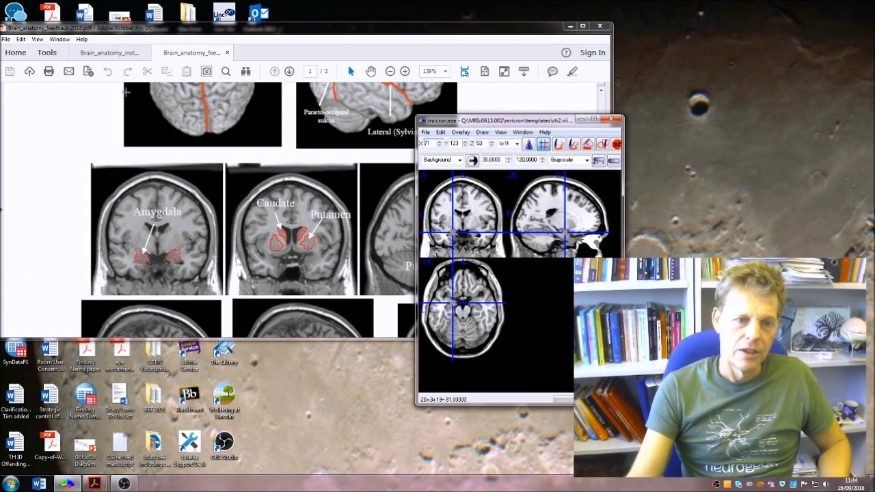
Move the PDF aside, bring MRIcron forward maximized, and pick a new crosshair point
{"action": "left_click_drag", "start_coordinate": [139, 33], "coordinate": [191, 46]}
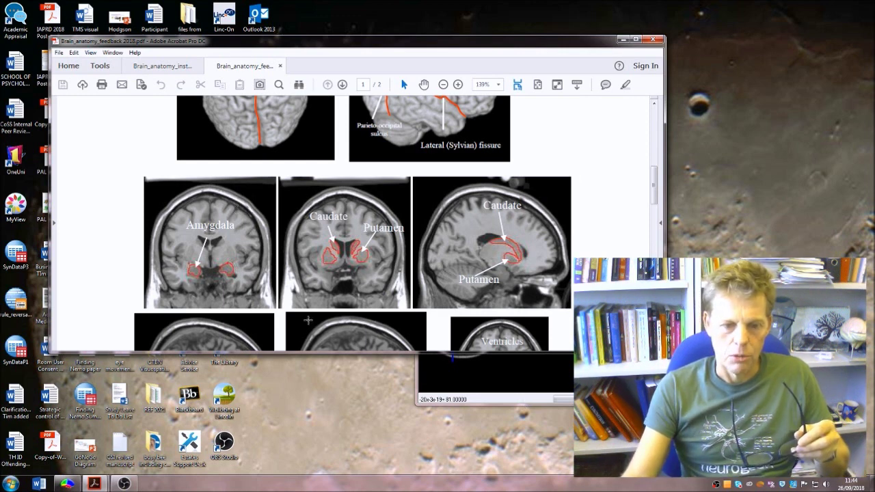
{"action": "left_click", "coordinate": [490, 402]}
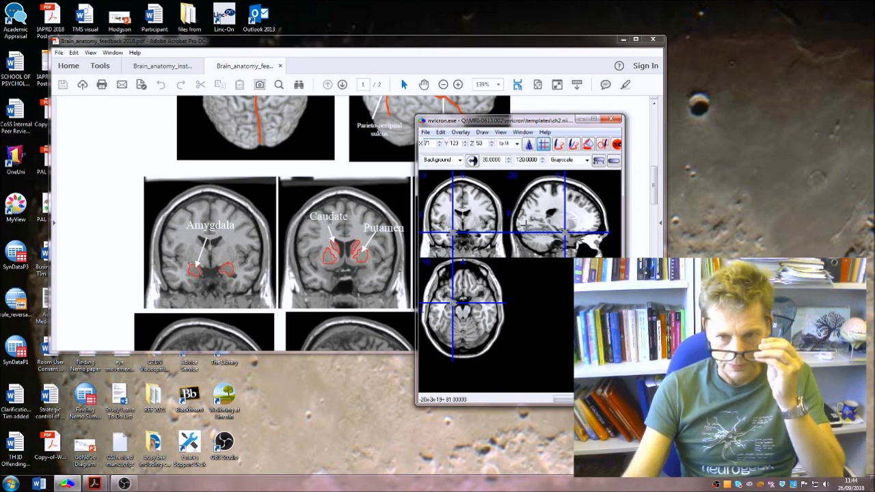
{"action": "left_click", "coordinate": [593, 121]}
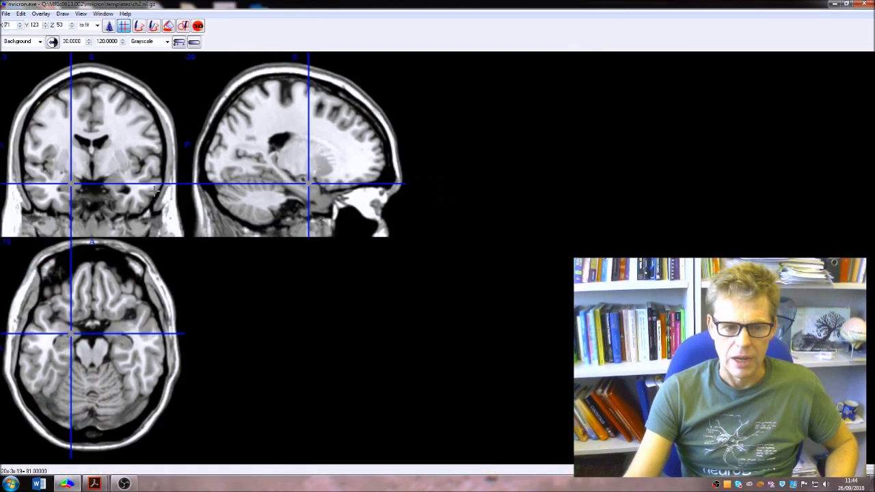
{"action": "left_click", "coordinate": [72, 336]}
Move the crosshair from ventricle level down into the medial temporal lobe on the coronal view
{"action": "scroll", "coordinate": [59, 171], "scroll_direction": "up", "scroll_amount": 6}
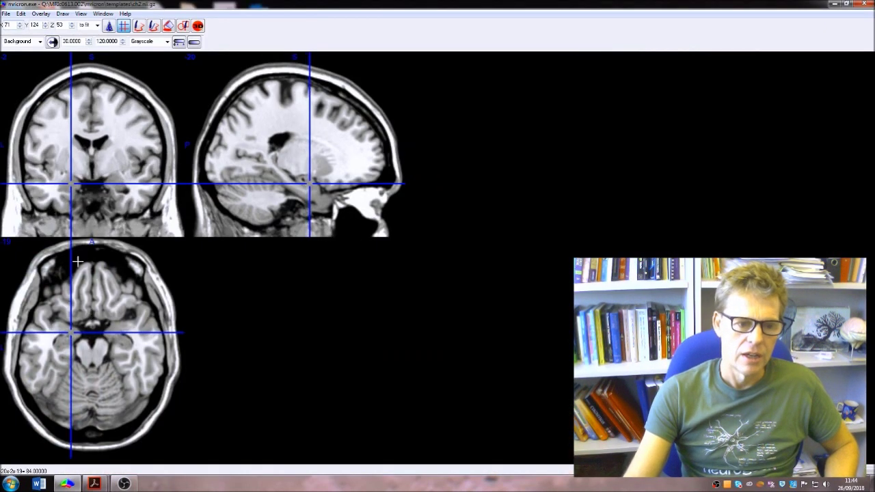
{"action": "left_click", "coordinate": [312, 195]}
{"action": "left_click", "coordinate": [301, 142]}
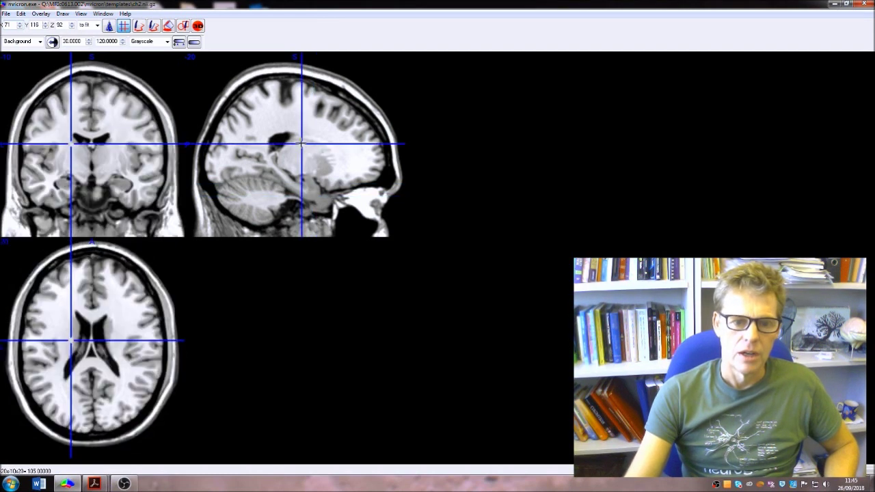
{"action": "scroll", "coordinate": [301, 143], "scroll_direction": "down", "scroll_amount": 2}
{"action": "scroll", "coordinate": [305, 147], "scroll_direction": "down", "scroll_amount": 6}
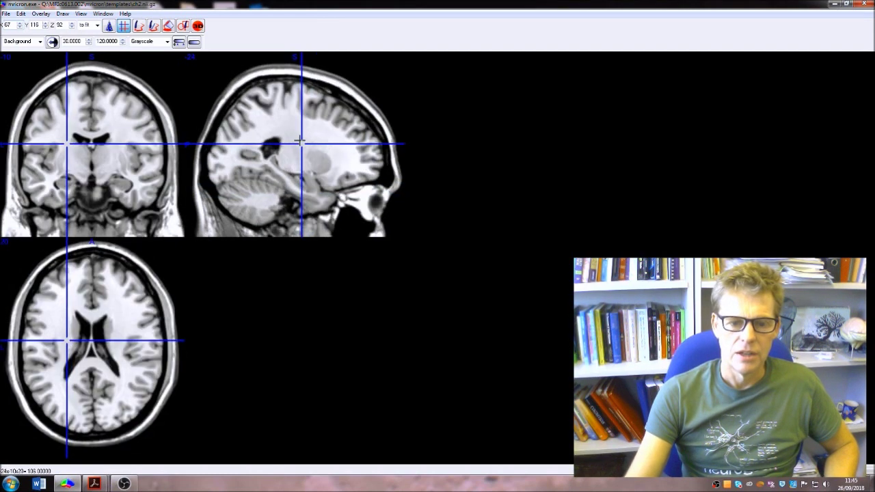
{"action": "left_click", "coordinate": [325, 197]}
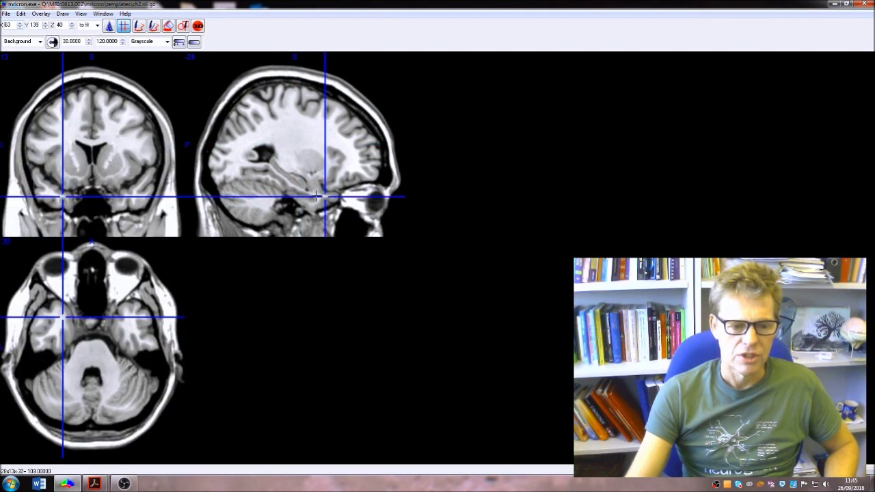
{"action": "left_click", "coordinate": [66, 195]}
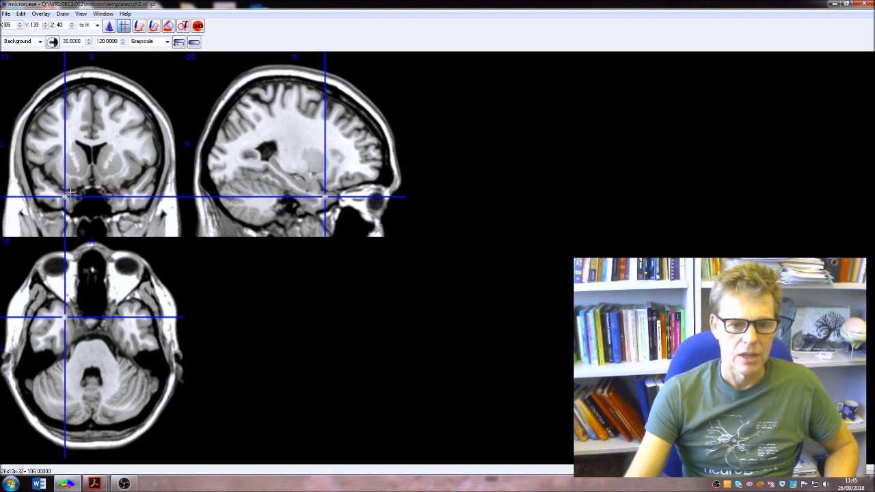
{"action": "left_click_drag", "start_coordinate": [68, 195], "coordinate": [67, 196]}
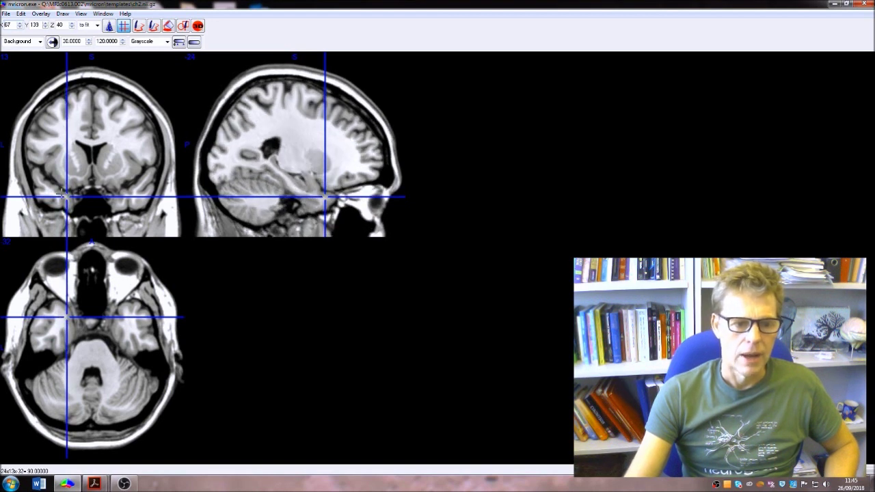
{"action": "left_click", "coordinate": [62, 195]}
Scroll to coronal slice Y 122 and set the crosshair on the amygdala at X 121, Z 57
{"action": "scroll", "coordinate": [61, 195], "scroll_direction": "down", "scroll_amount": 7}
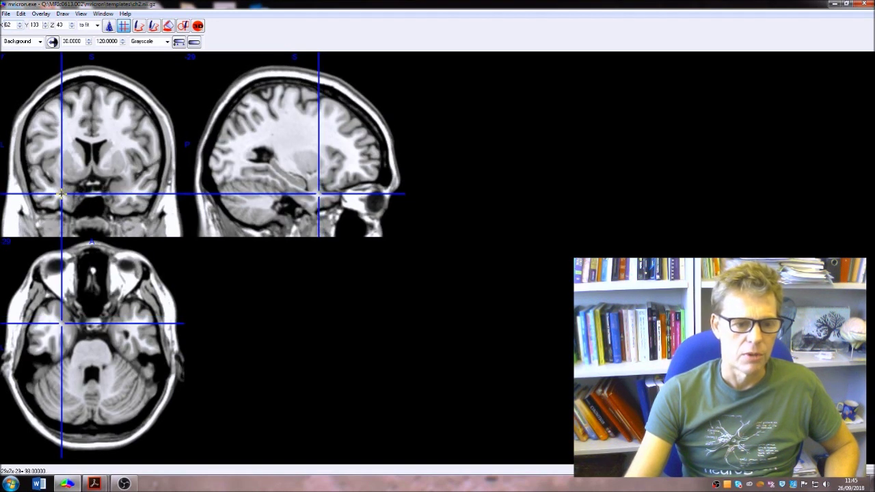
{"action": "scroll", "coordinate": [61, 195], "scroll_direction": "down", "scroll_amount": 5}
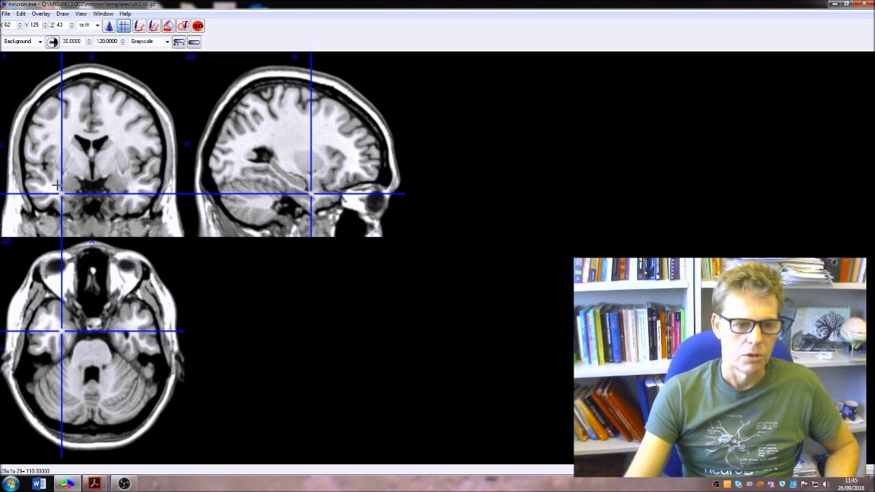
{"action": "scroll", "coordinate": [56, 186], "scroll_direction": "down", "scroll_amount": 1}
{"action": "scroll", "coordinate": [56, 186], "scroll_direction": "down", "scroll_amount": 1}
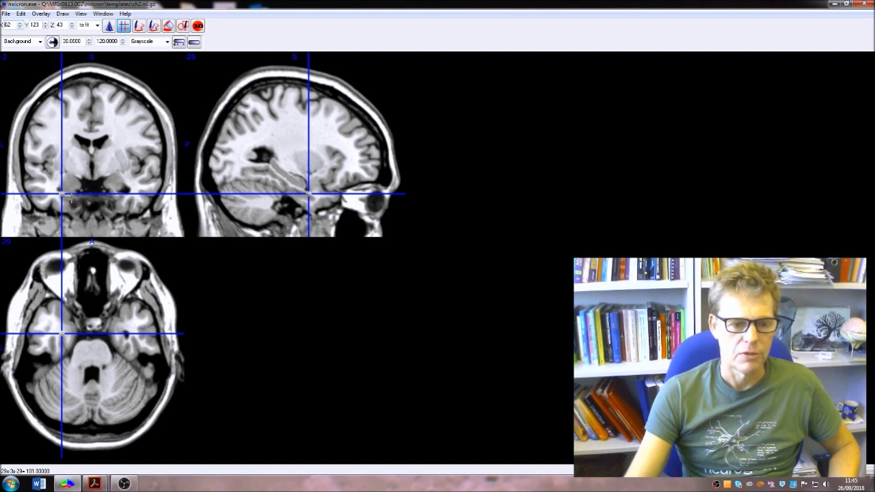
{"action": "scroll", "coordinate": [70, 197], "scroll_direction": "down", "scroll_amount": 1}
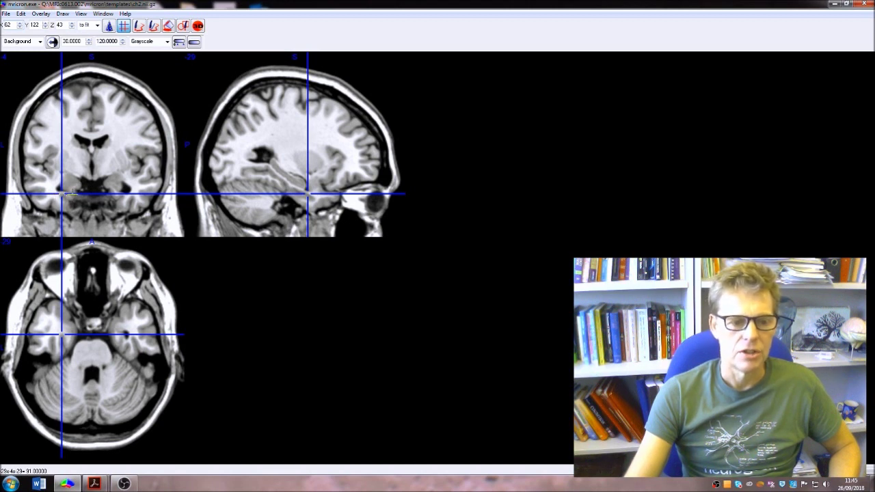
{"action": "left_click", "coordinate": [66, 183]}
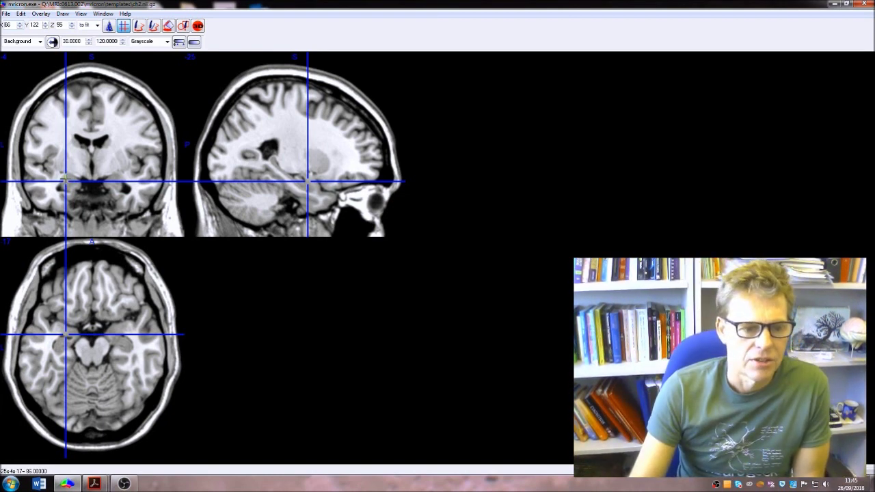
{"action": "left_click_drag", "start_coordinate": [64, 180], "coordinate": [123, 181]}
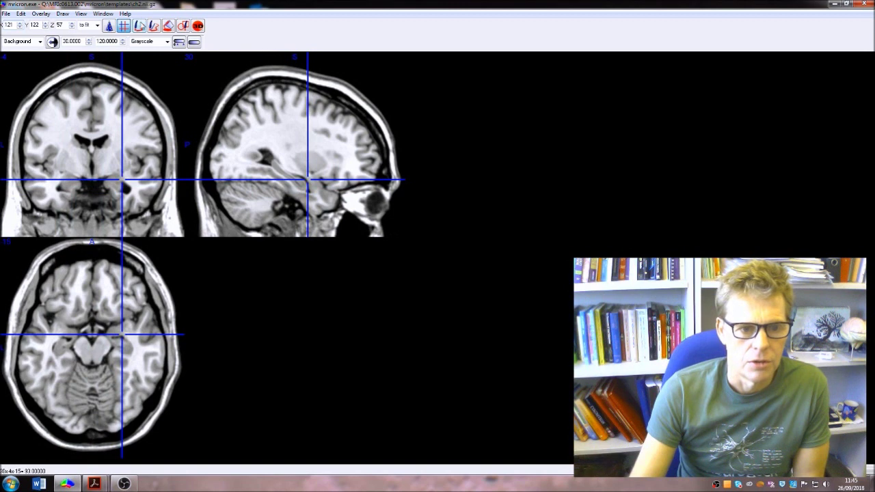
{"action": "left_click", "coordinate": [141, 26]}
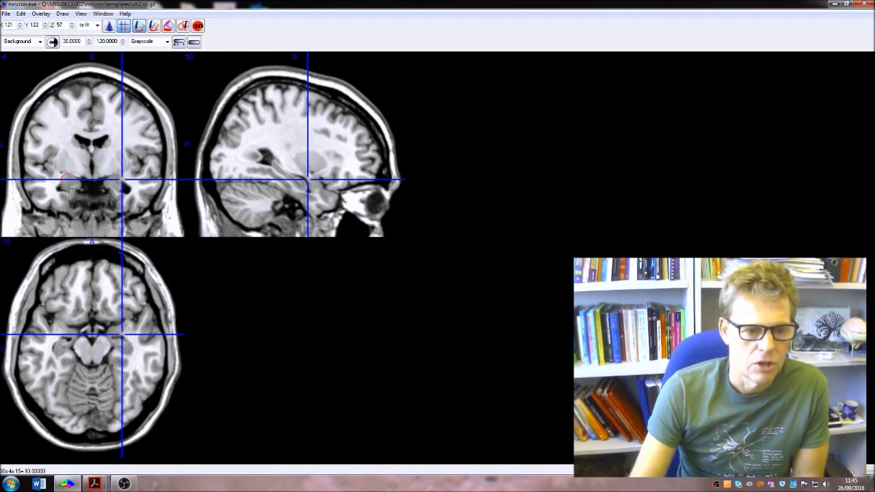
Trace a small red freehand outline around the amygdala on coronal slice Y 122
{"action": "left_click_drag", "start_coordinate": [77, 190], "coordinate": [74, 175]}
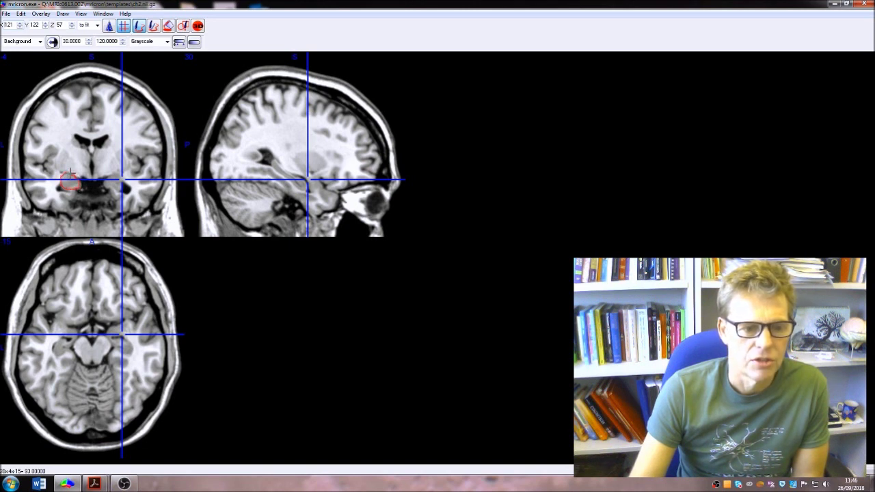
{"action": "key", "text": "Down"}
{"action": "left_click_drag", "start_coordinate": [68, 175], "coordinate": [69, 175]}
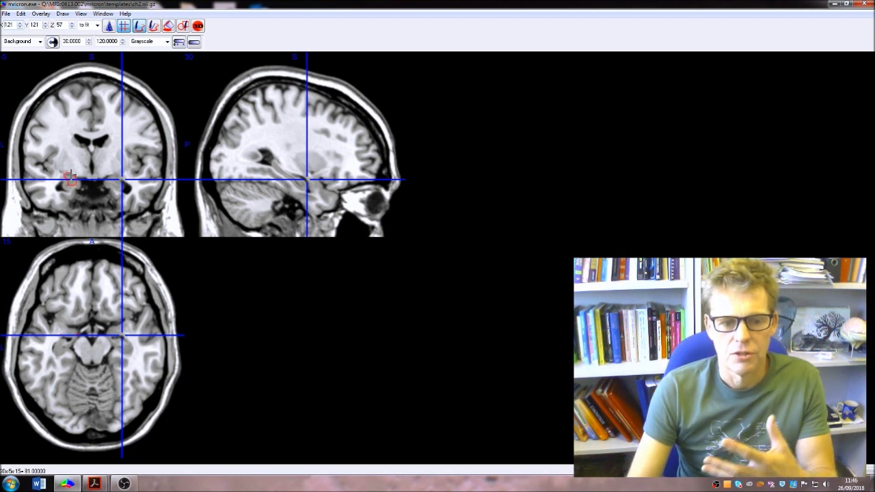
{"action": "key", "text": "Up"}
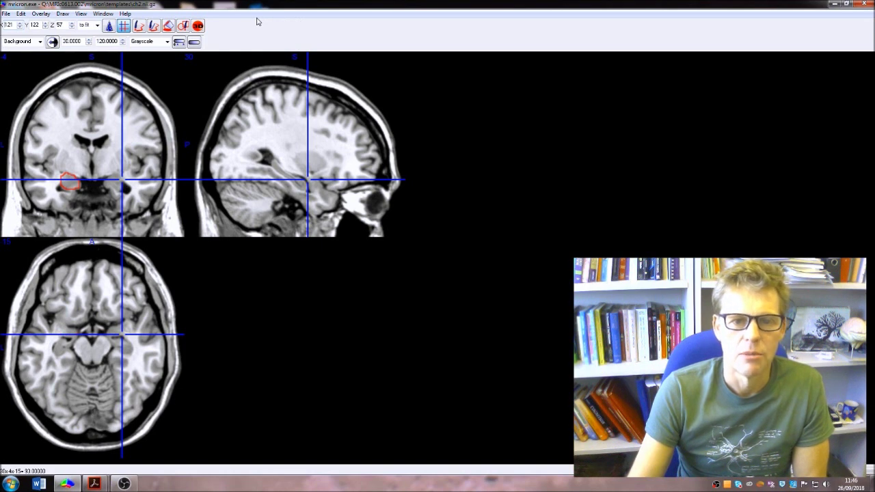
Open a 3D volume render of the head, move it aside, and rotate it by azimuth steps
{"action": "left_click", "coordinate": [104, 14]}
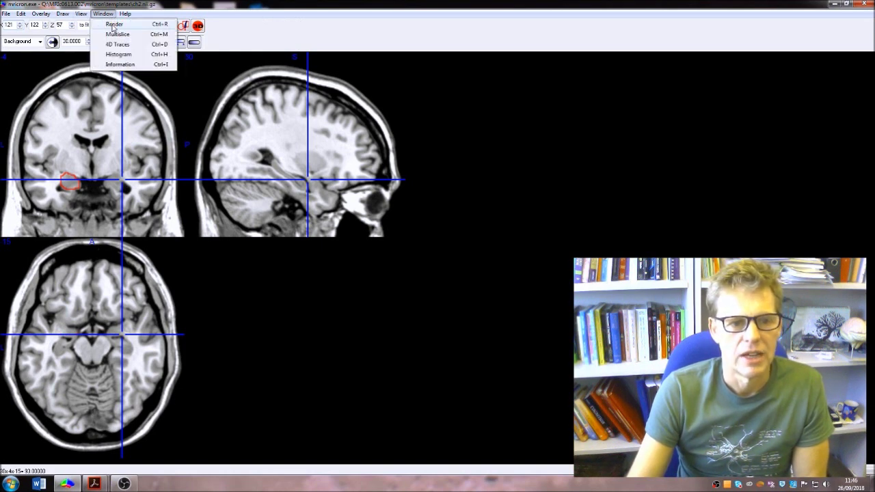
{"action": "left_click", "coordinate": [114, 25]}
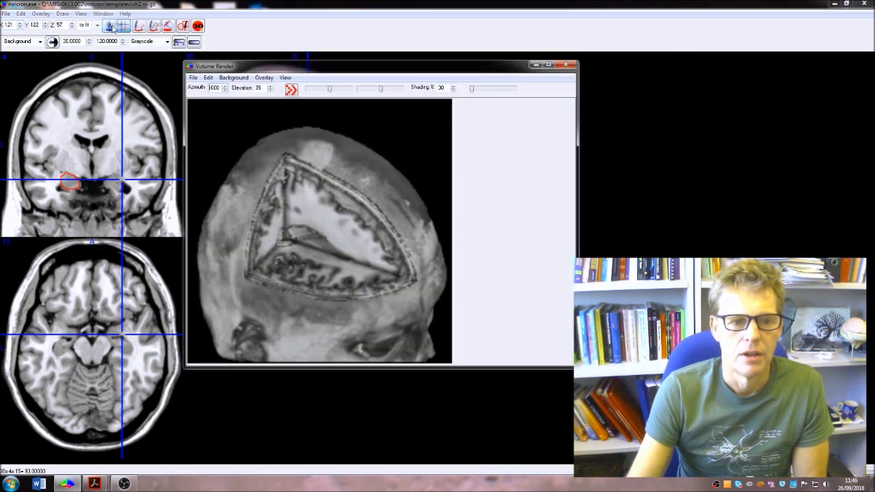
{"action": "left_click_drag", "start_coordinate": [241, 69], "coordinate": [498, 64]}
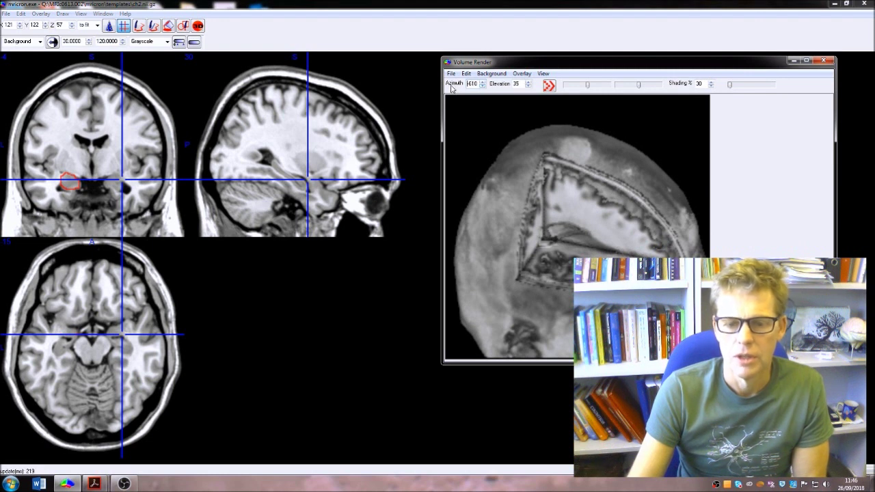
{"action": "left_click", "coordinate": [482, 87]}
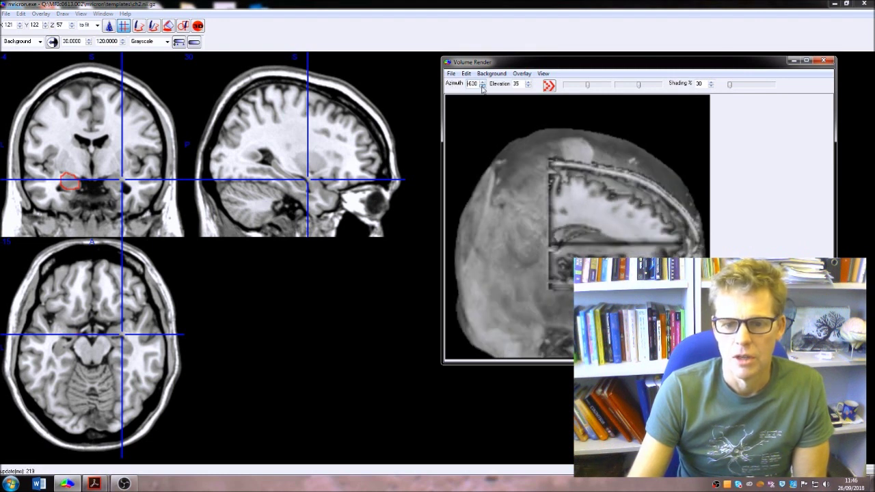
{"action": "left_click", "coordinate": [482, 87]}
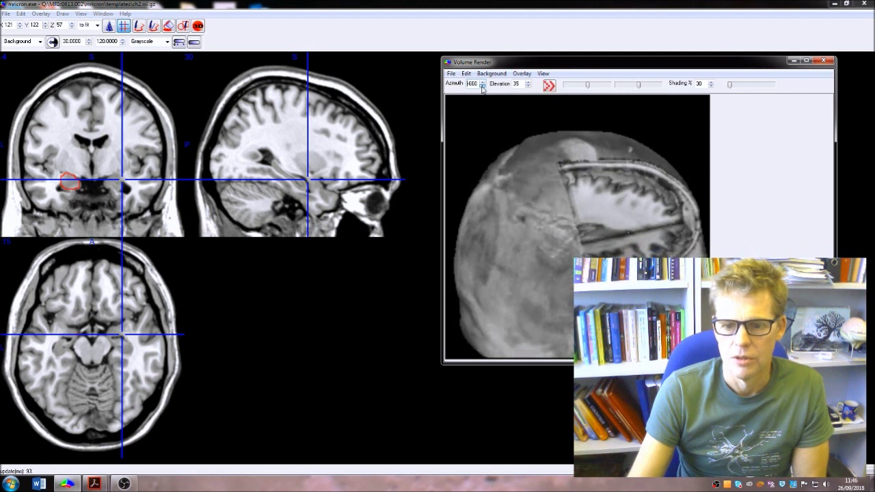
{"action": "left_click", "coordinate": [482, 87]}
{"action": "left_click", "coordinate": [482, 87]}
{"action": "left_click", "coordinate": [482, 87]}
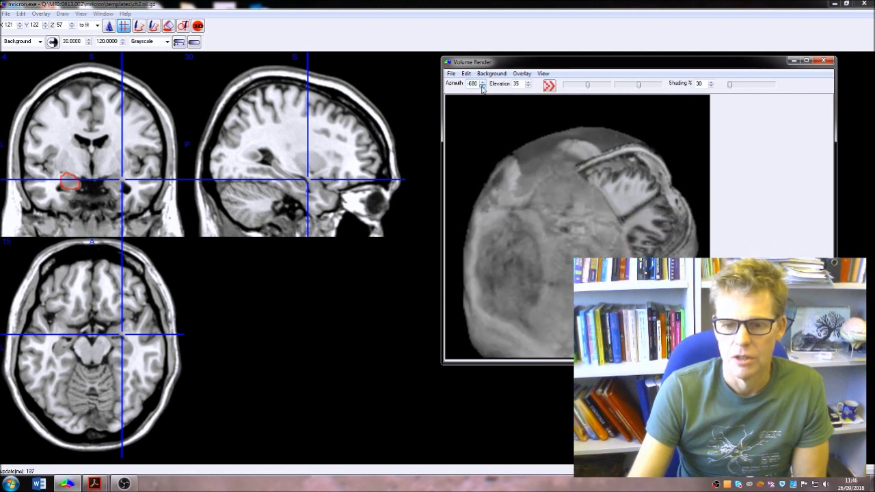
Raise the render's elevation to view the head from above
{"action": "left_click", "coordinate": [528, 85]}
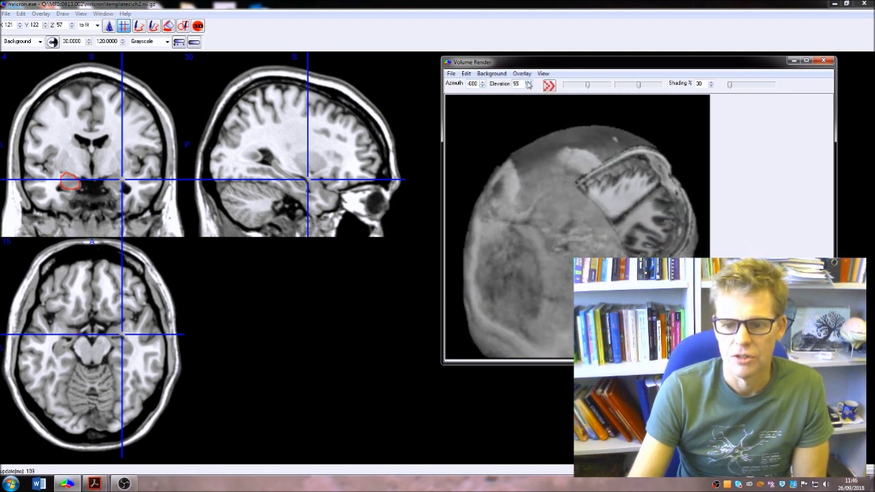
{"action": "left_click", "coordinate": [528, 82]}
{"action": "left_click", "coordinate": [529, 82]}
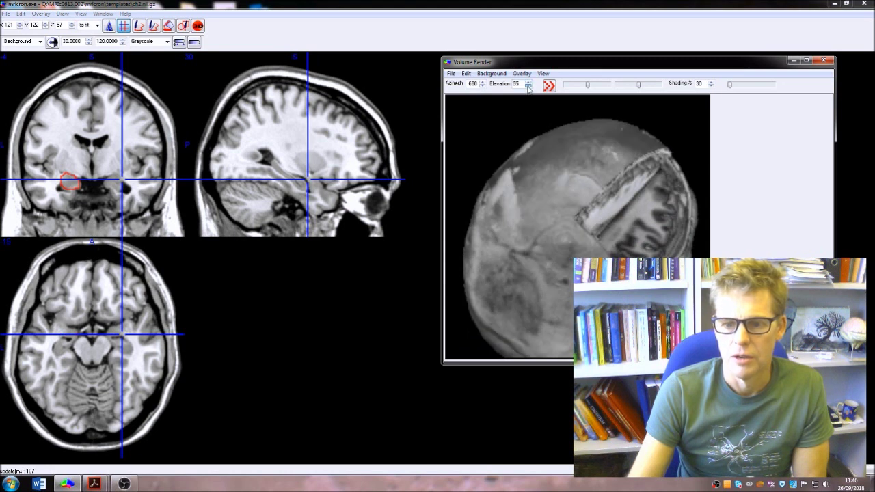
{"action": "left_click", "coordinate": [529, 82]}
{"action": "left_click", "coordinate": [528, 82]}
{"action": "left_click", "coordinate": [528, 82]}
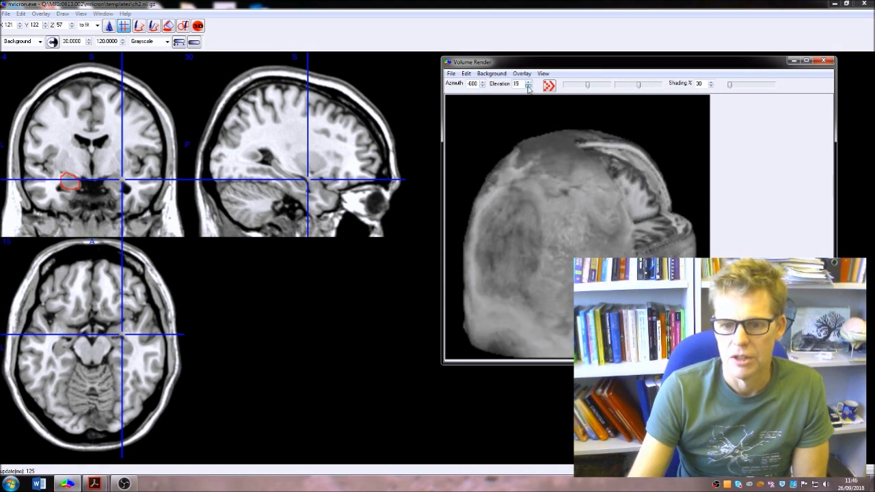
Spin the head to a side view of the cut-away brain, then close the render window
{"action": "left_click", "coordinate": [483, 86]}
{"action": "left_click", "coordinate": [483, 86]}
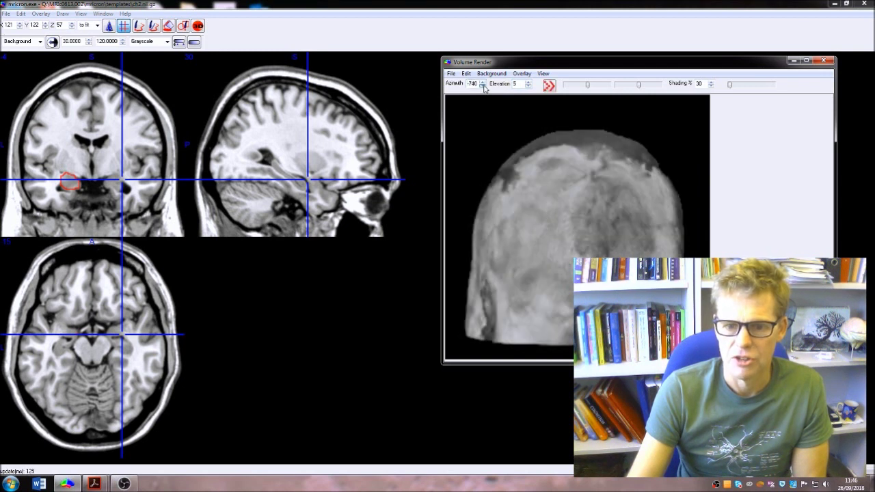
{"action": "left_click", "coordinate": [483, 86]}
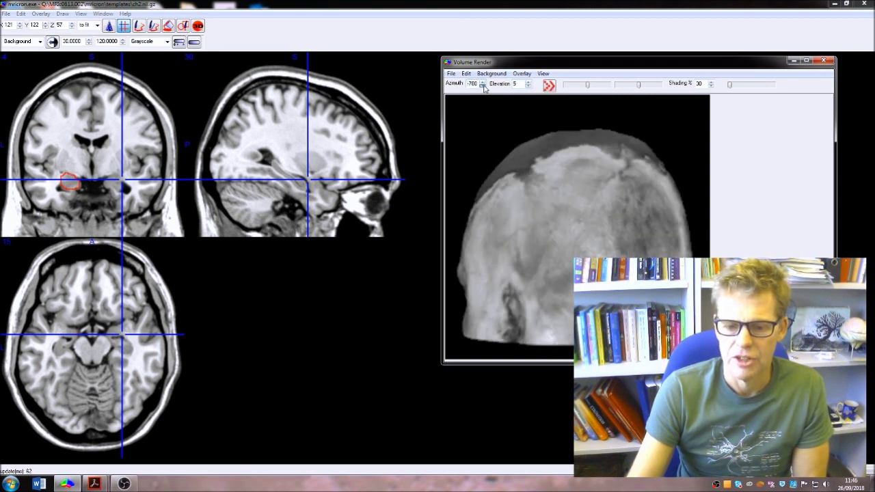
{"action": "left_click", "coordinate": [483, 86]}
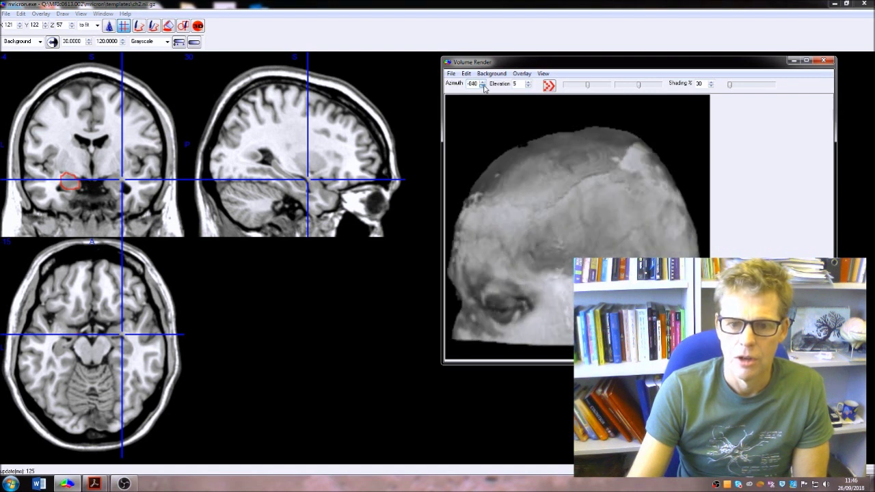
{"action": "left_click", "coordinate": [483, 87]}
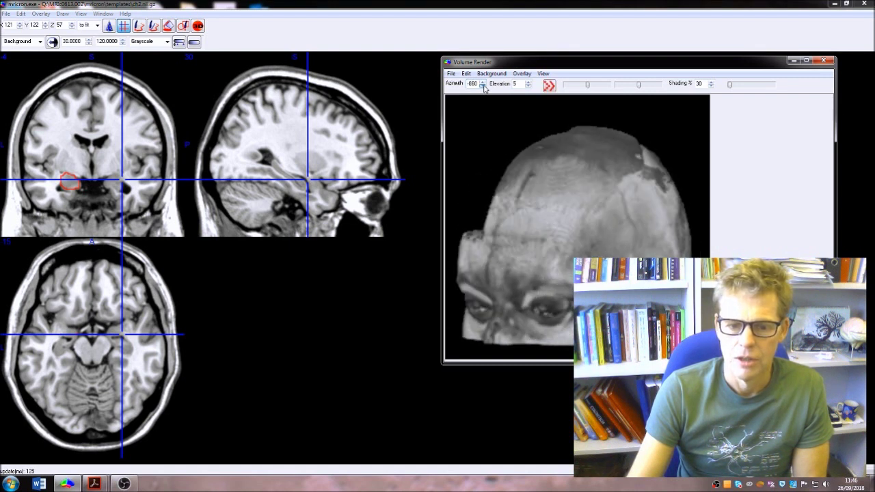
{"action": "left_click", "coordinate": [483, 86]}
{"action": "left_click", "coordinate": [483, 86]}
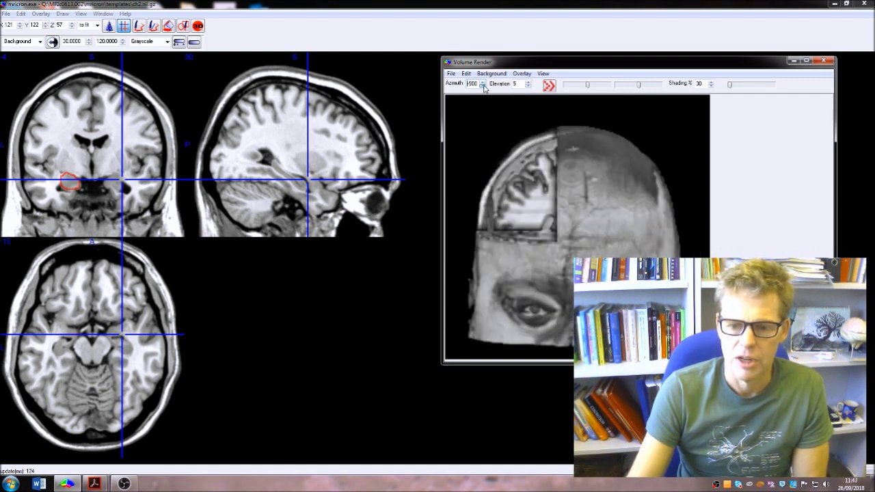
{"action": "left_click", "coordinate": [483, 86]}
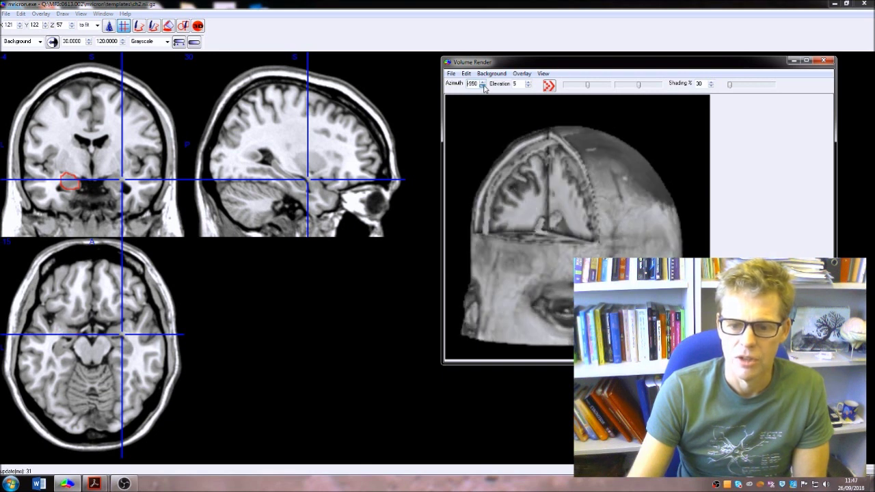
{"action": "left_click", "coordinate": [482, 86]}
{"action": "left_click", "coordinate": [482, 86]}
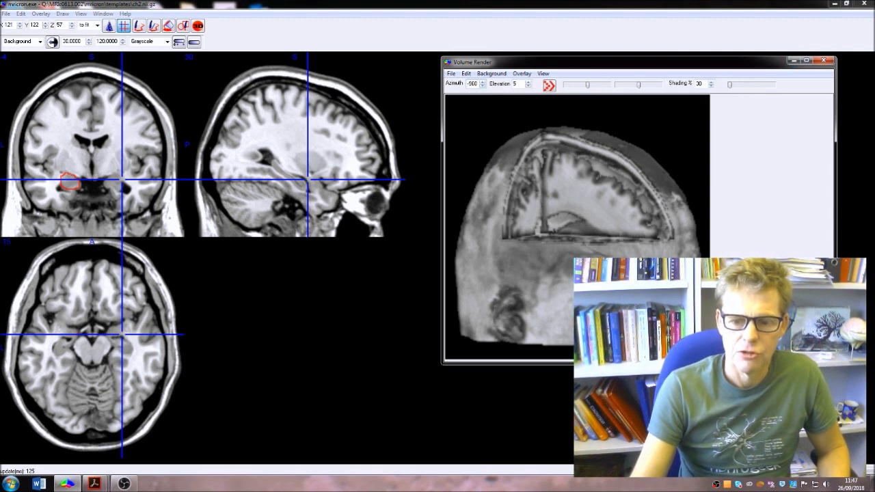
{"action": "left_click", "coordinate": [824, 62]}
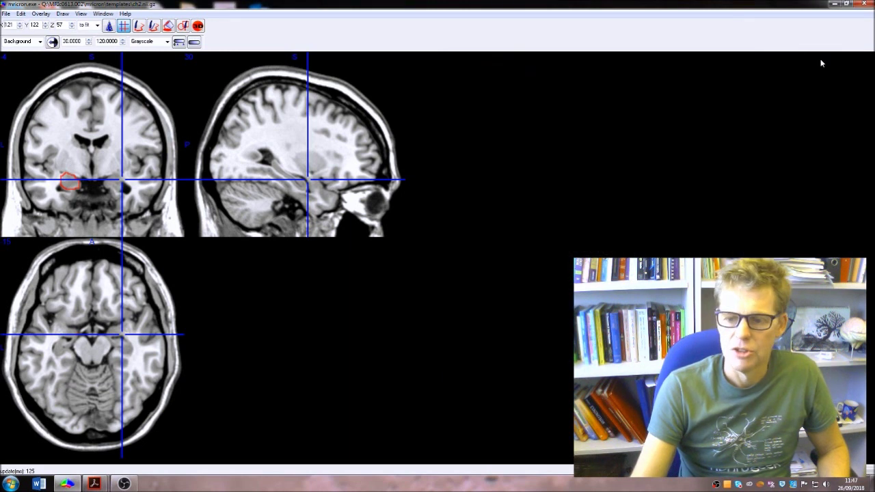
Open Draw > Advanced > Brain Extraction, with the fraction value at 0.50
{"action": "left_click", "coordinate": [63, 14]}
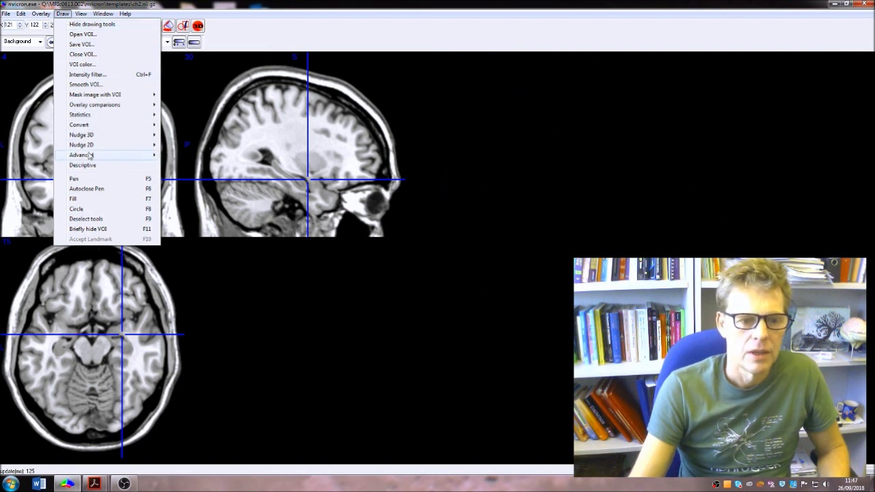
{"action": "mouse_move", "coordinate": [90, 157]}
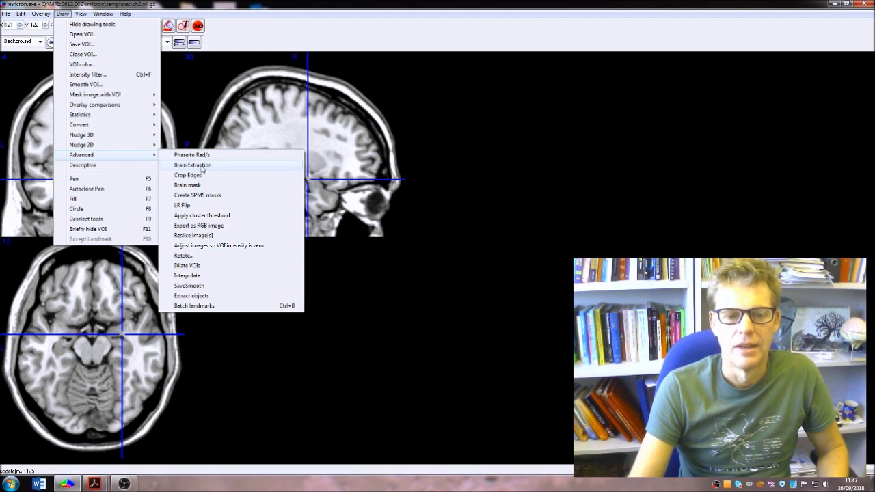
{"action": "left_click", "coordinate": [200, 166]}
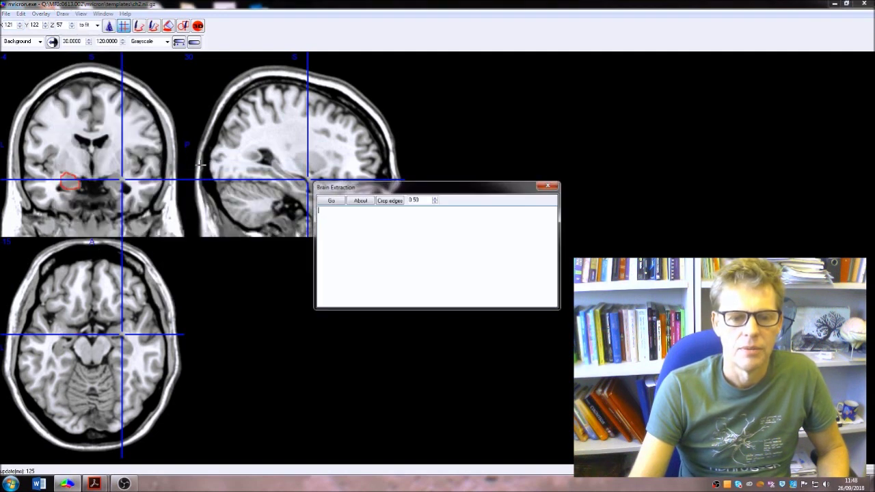
Run brain extraction, protecting the VOI-marked tissue and declining to save the VOI drawing
{"action": "left_click", "coordinate": [332, 200]}
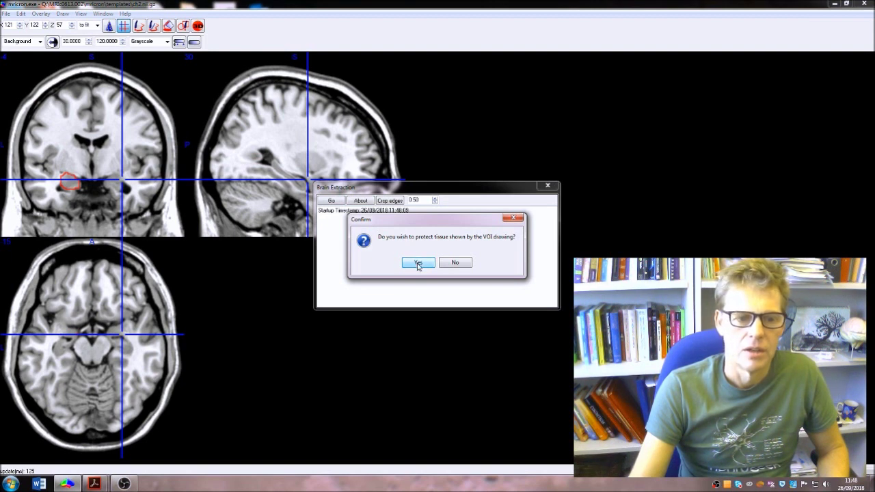
{"action": "left_click", "coordinate": [418, 264]}
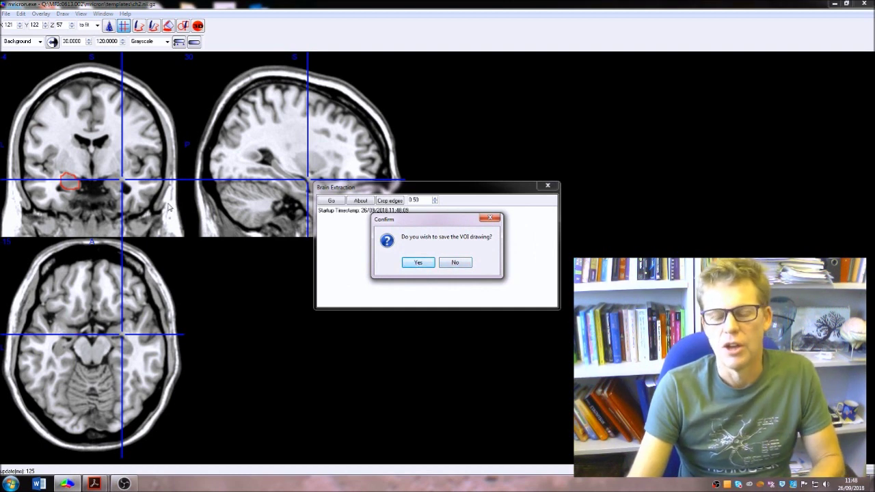
{"action": "left_click", "coordinate": [446, 263]}
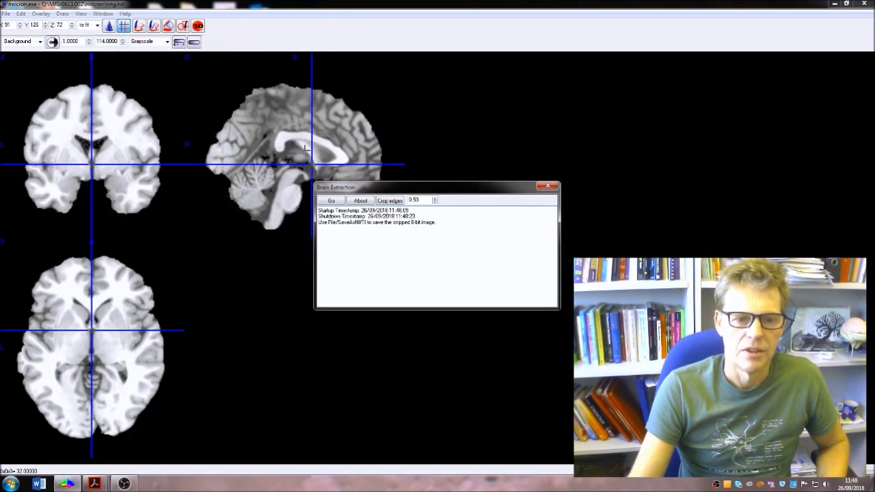
Close Brain Extraction and open normal_brain_skull_removed.hdr from the mricron folder as background
{"action": "left_click", "coordinate": [549, 186]}
{"action": "left_click", "coordinate": [6, 13]}
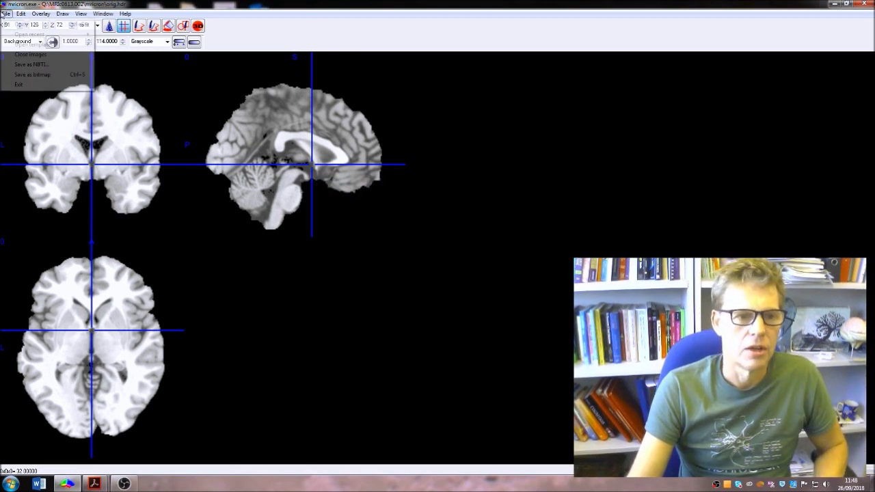
{"action": "left_click", "coordinate": [14, 24]}
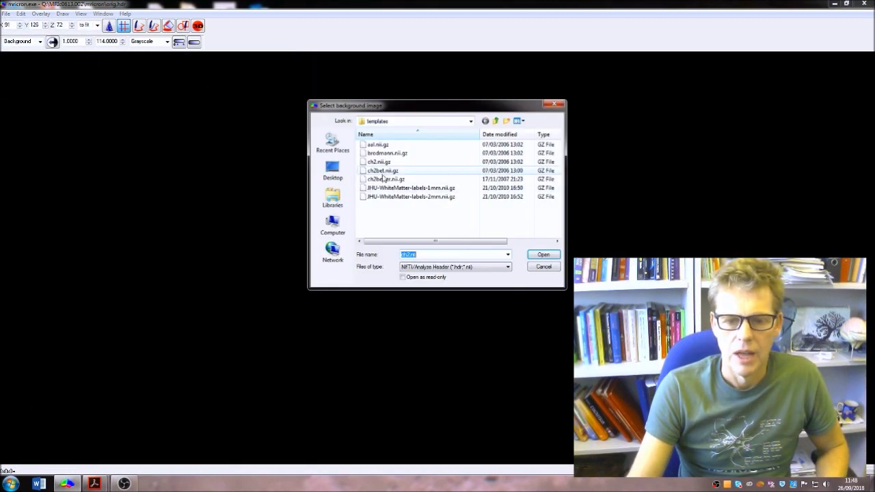
{"action": "left_click", "coordinate": [496, 121]}
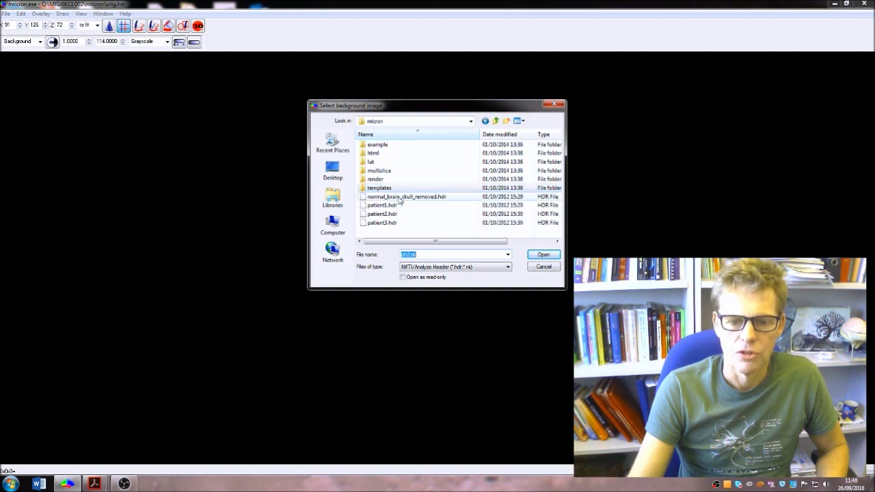
{"action": "left_click", "coordinate": [401, 199]}
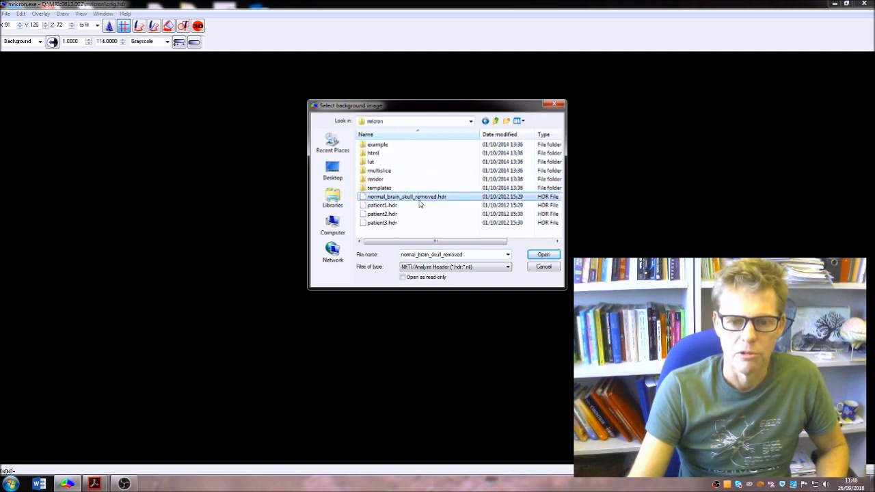
{"action": "left_click", "coordinate": [545, 256]}
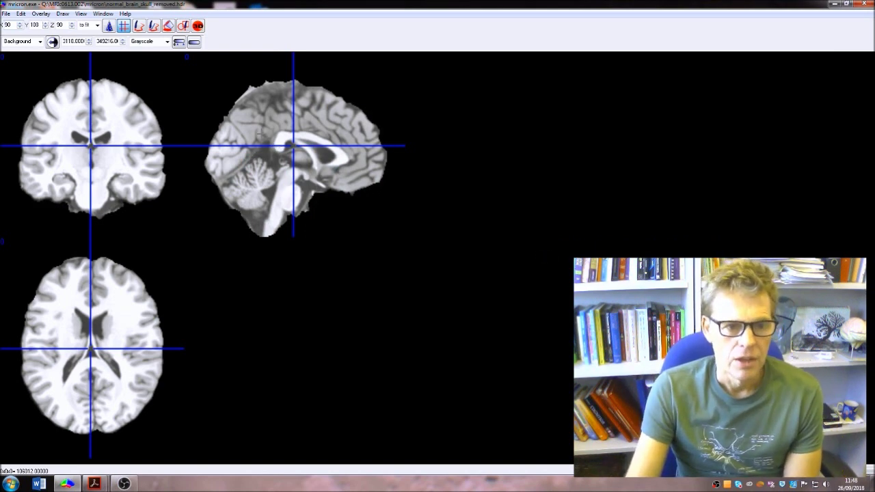
Open a 3D volume render of the normal brain via Window > Render
{"action": "left_click", "coordinate": [81, 14]}
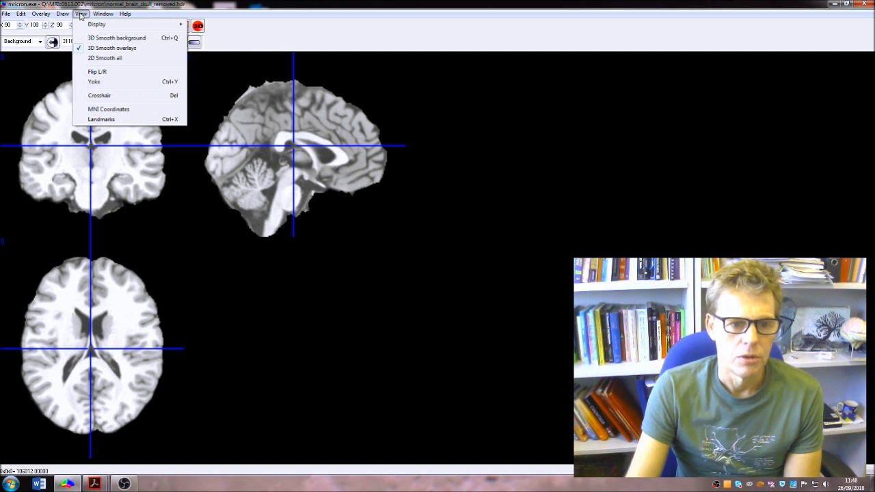
{"action": "mouse_move", "coordinate": [103, 14]}
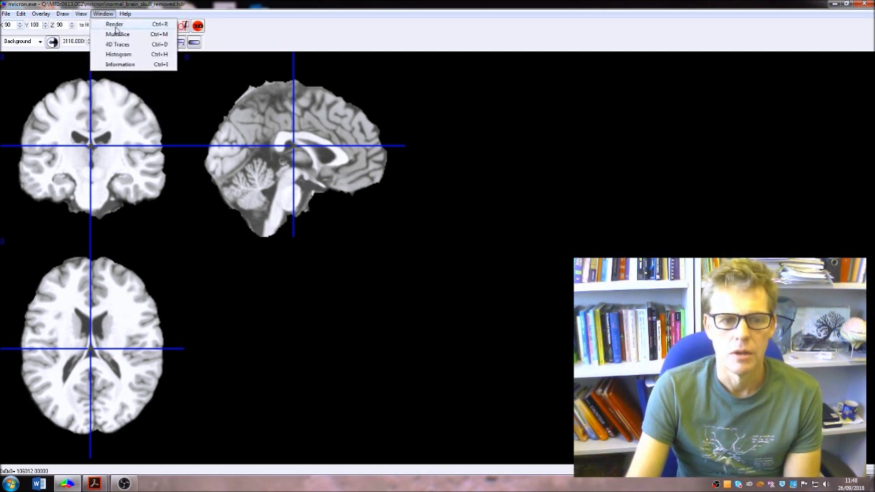
{"action": "left_click", "coordinate": [115, 25]}
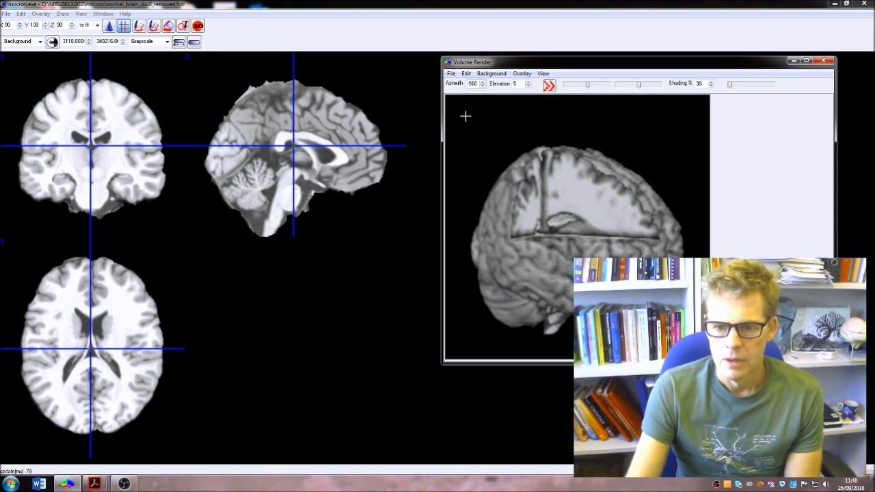
Rotate the brain's azimuth until its intact lateral surface faces you, then move the window left
{"action": "left_click", "coordinate": [483, 86]}
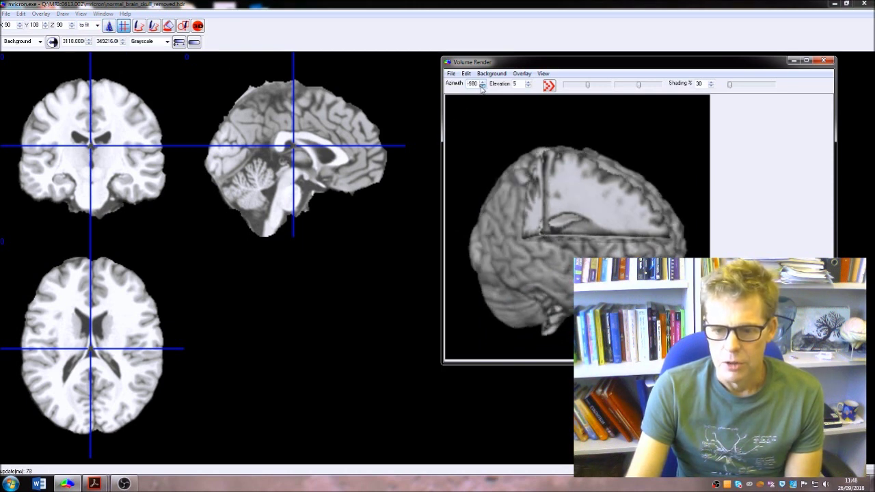
{"action": "left_click", "coordinate": [482, 82]}
{"action": "left_click", "coordinate": [482, 82]}
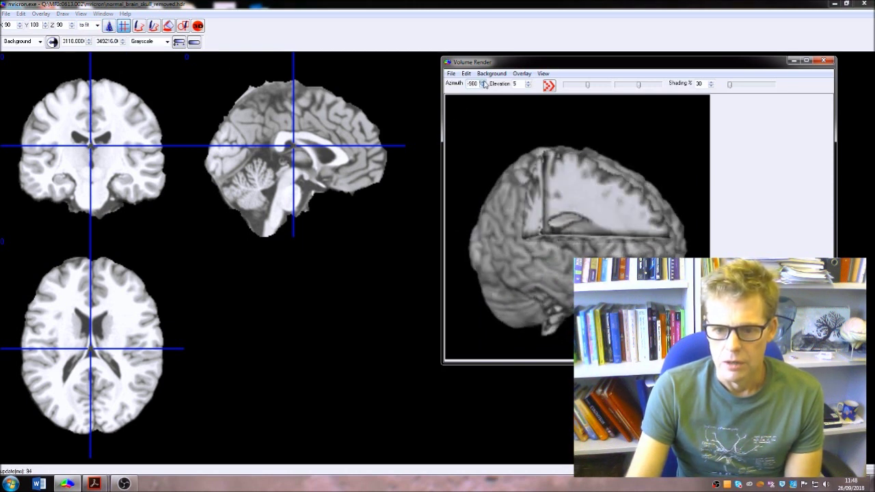
{"action": "left_click", "coordinate": [483, 81]}
{"action": "left_click", "coordinate": [482, 81]}
{"action": "left_click", "coordinate": [483, 82]}
{"action": "left_click", "coordinate": [482, 82]}
{"action": "left_click", "coordinate": [483, 81]}
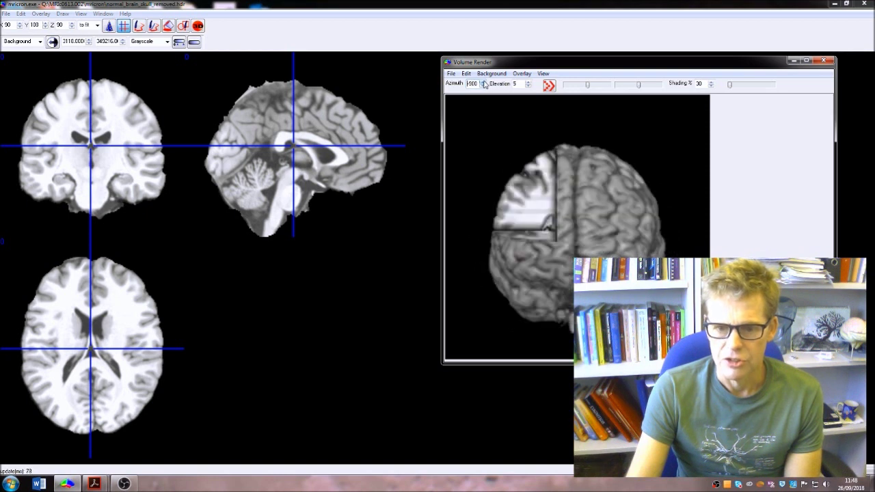
{"action": "left_click", "coordinate": [483, 83]}
{"action": "left_click", "coordinate": [483, 82]}
{"action": "left_click", "coordinate": [483, 82]}
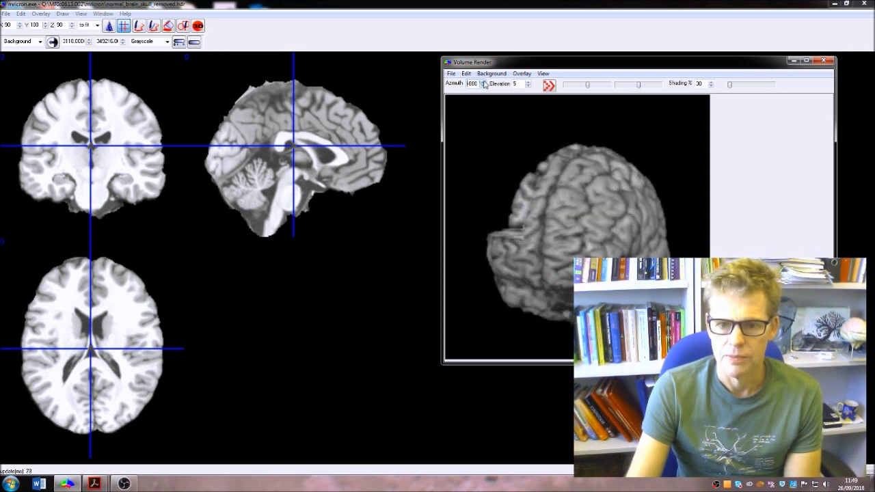
{"action": "left_click", "coordinate": [483, 82]}
{"action": "left_click", "coordinate": [482, 82]}
{"action": "left_click", "coordinate": [483, 82]}
{"action": "left_click", "coordinate": [482, 82]}
{"action": "left_click", "coordinate": [483, 82]}
{"action": "left_click", "coordinate": [483, 82]}
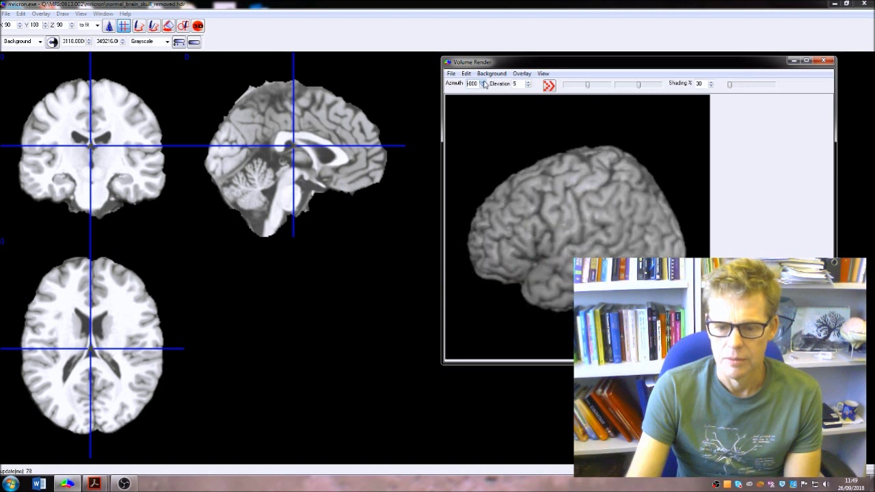
{"action": "left_click", "coordinate": [483, 82]}
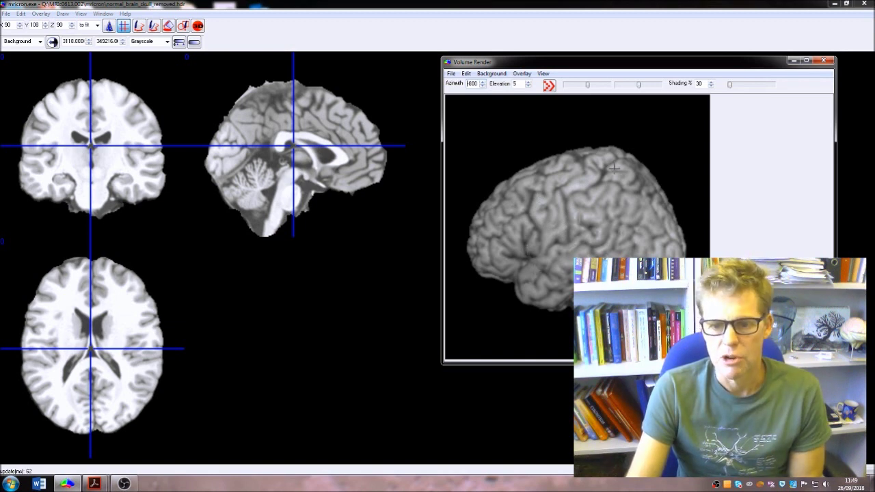
{"action": "left_click_drag", "start_coordinate": [589, 66], "coordinate": [433, 69]}
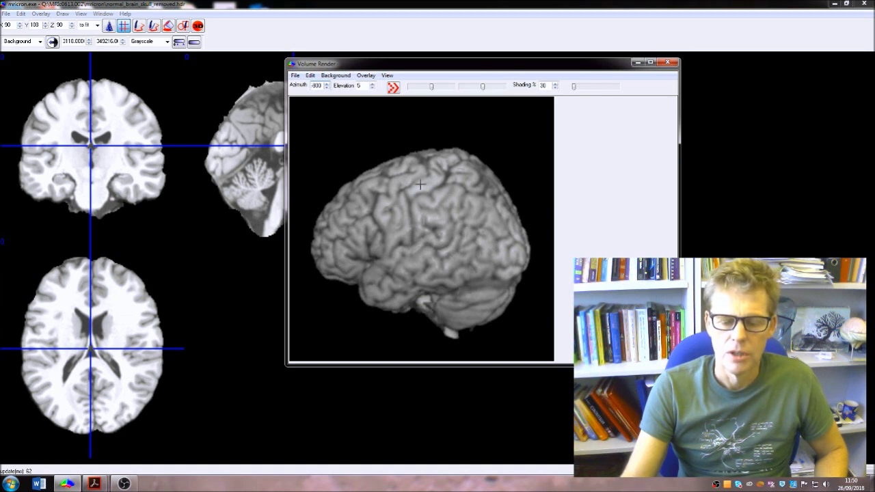
Raise the render's elevation from 5 to 75, then lower it back to 65
{"action": "left_click", "coordinate": [372, 84]}
{"action": "double_click", "coordinate": [372, 84]}
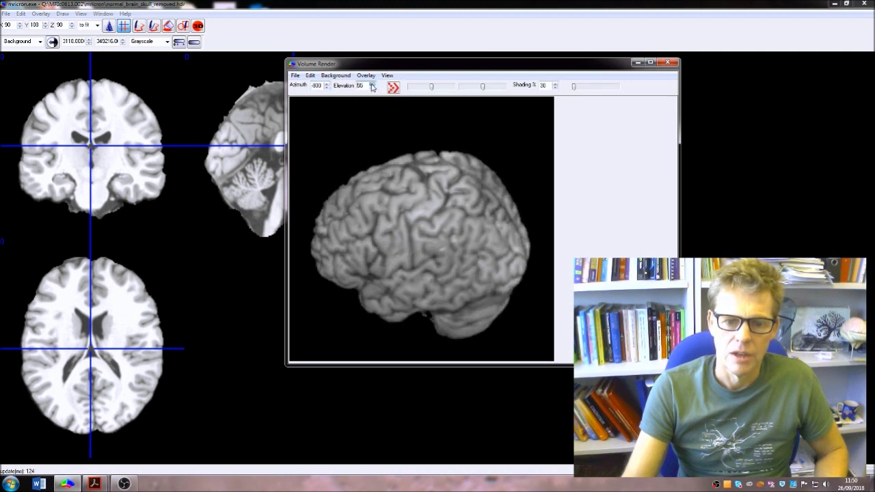
{"action": "left_click", "coordinate": [372, 84]}
{"action": "left_click", "coordinate": [373, 84]}
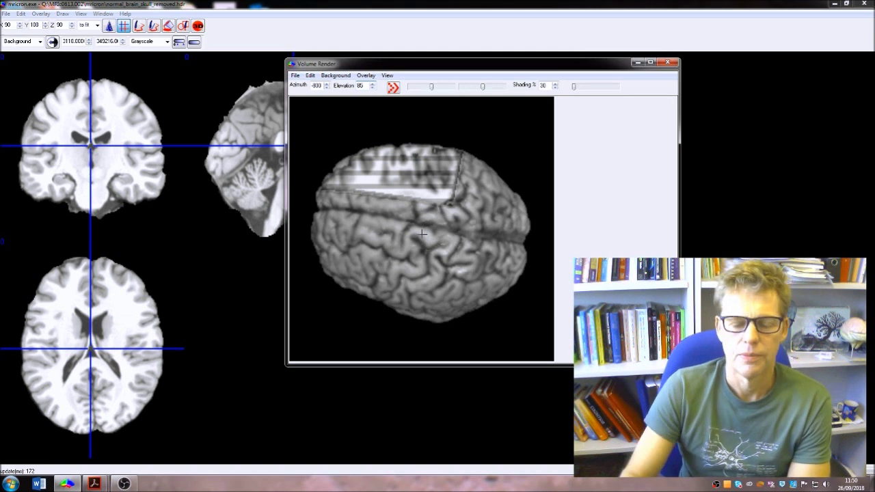
{"action": "left_click", "coordinate": [373, 88]}
Turn off Show cutout in the render's Cutout settings
{"action": "left_click", "coordinate": [387, 75]}
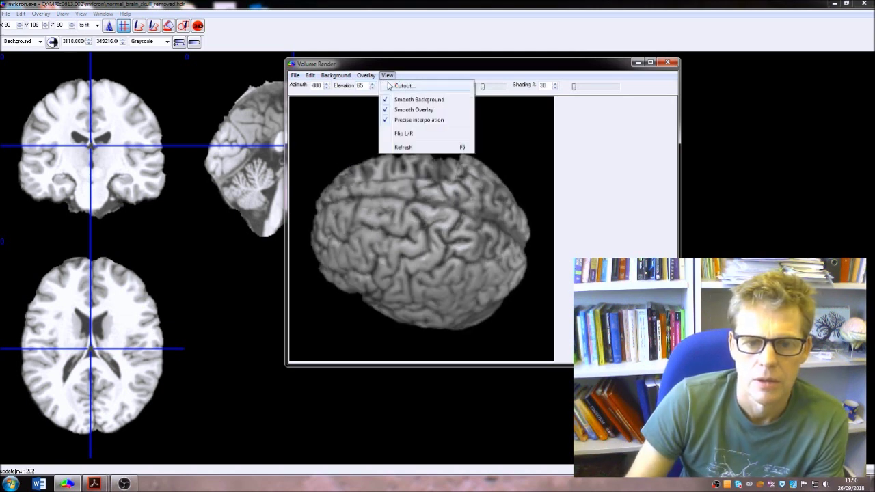
{"action": "left_click", "coordinate": [402, 87]}
{"action": "left_click", "coordinate": [593, 204]}
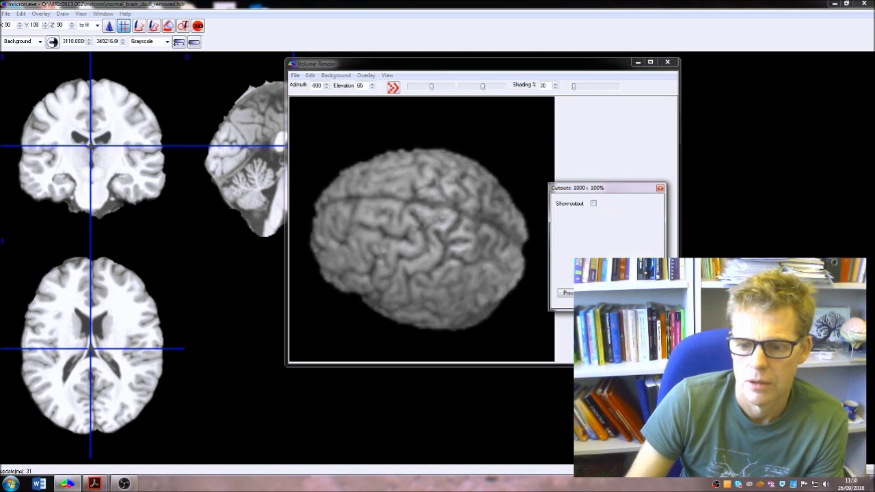
{"action": "left_click", "coordinate": [660, 188]}
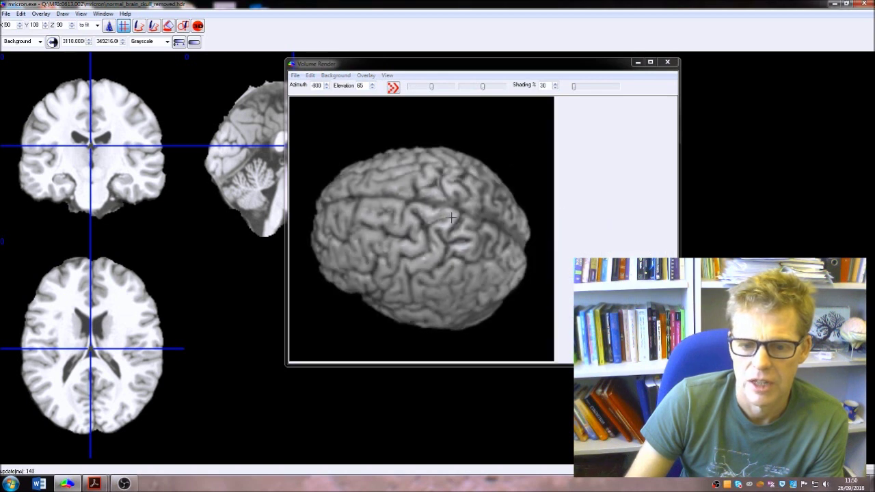
Adjust the render's elevation between 35 and 105, settling at 25
{"action": "left_click", "coordinate": [373, 88]}
{"action": "left_click", "coordinate": [372, 88]}
{"action": "left_click", "coordinate": [372, 88]}
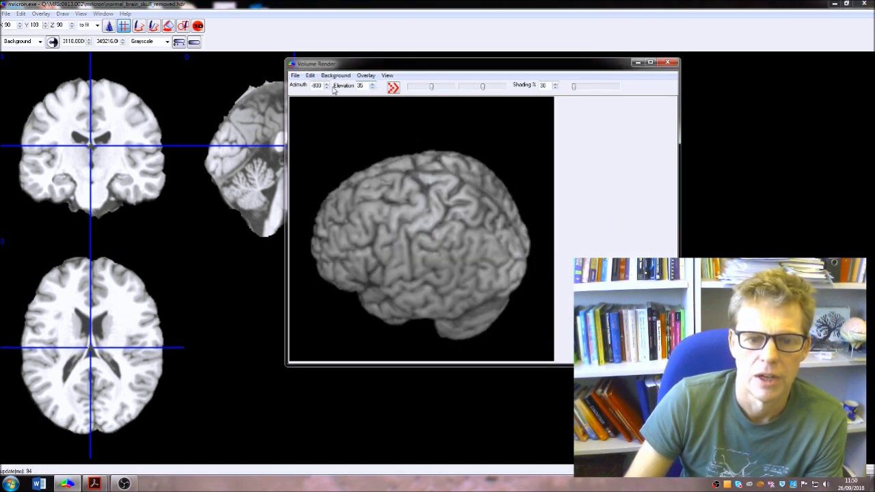
{"action": "left_click", "coordinate": [373, 85]}
{"action": "left_click", "coordinate": [373, 84]}
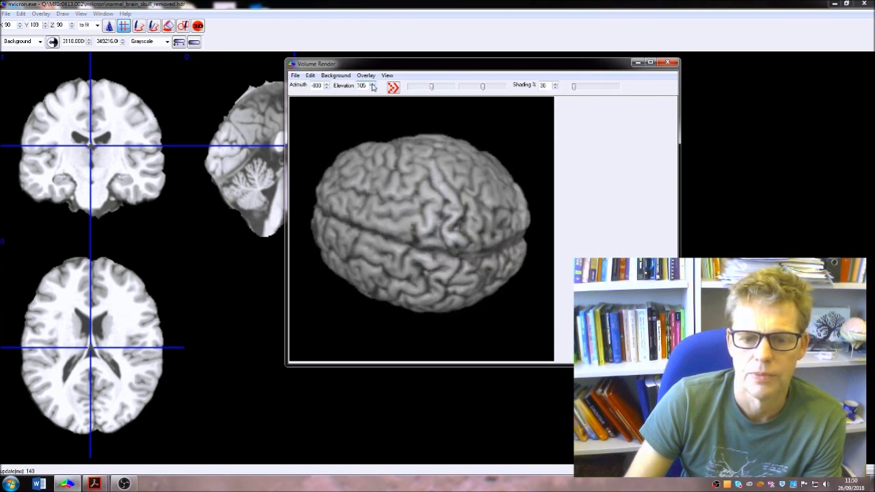
{"action": "left_click", "coordinate": [373, 87]}
{"action": "left_click", "coordinate": [373, 87]}
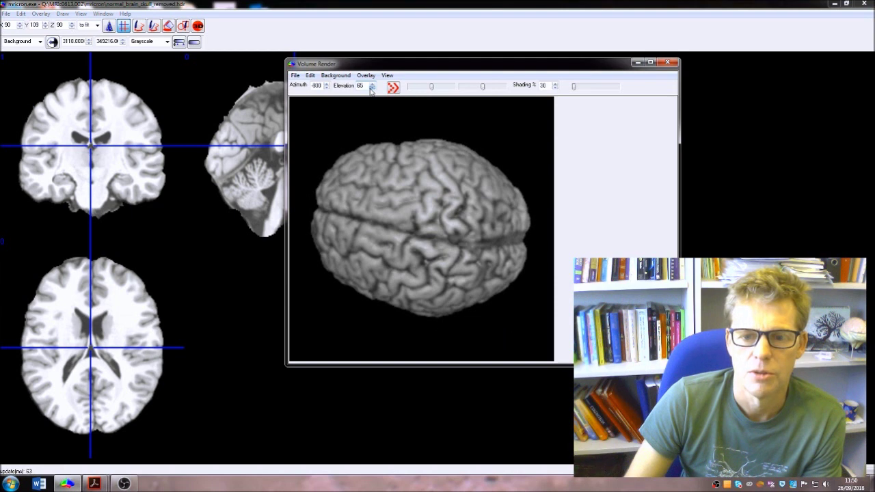
{"action": "left_click", "coordinate": [373, 88]}
{"action": "left_click", "coordinate": [373, 87]}
{"action": "left_click", "coordinate": [372, 88]}
{"action": "left_click", "coordinate": [373, 88]}
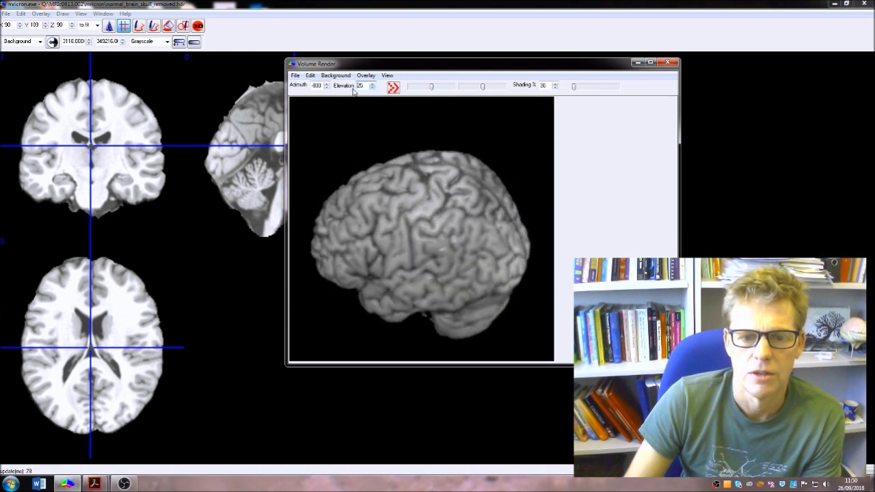
Rotate the brain to azimuth about -117 at elevation 15, then click its surface to move slices to X 50, Z 140
{"action": "left_click", "coordinate": [327, 88]}
{"action": "left_click", "coordinate": [327, 88]}
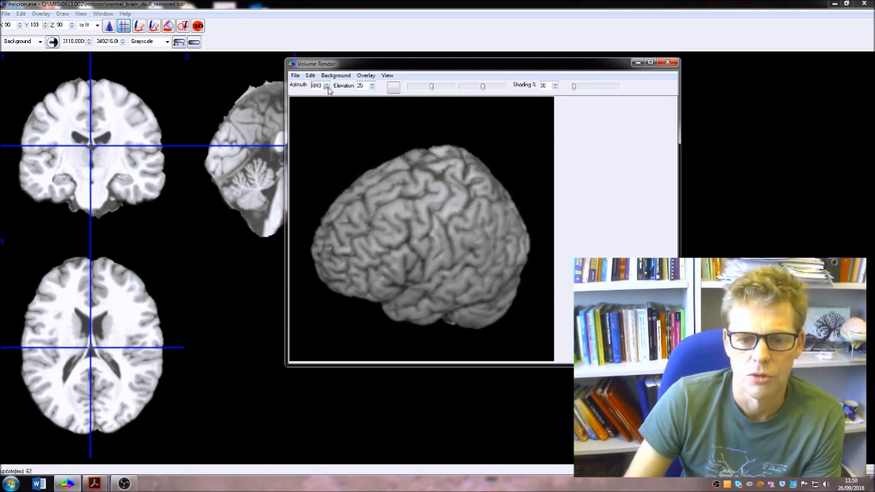
{"action": "left_click", "coordinate": [327, 88]}
{"action": "left_click", "coordinate": [328, 87]}
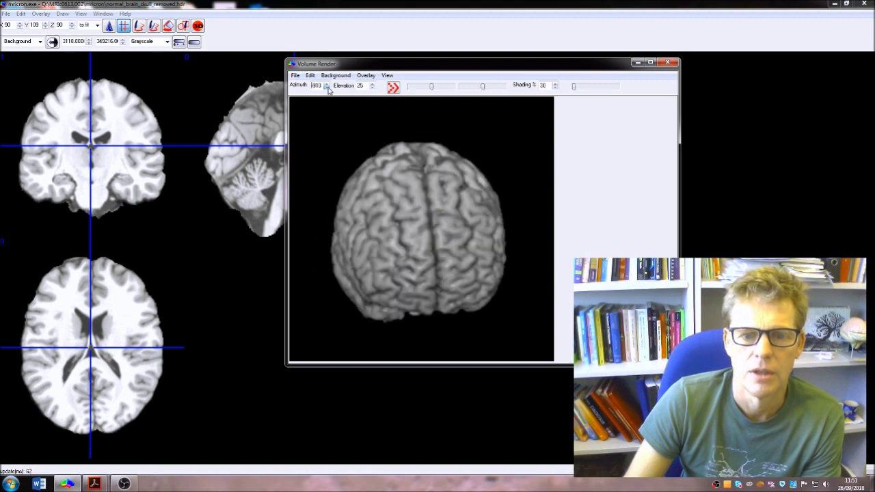
{"action": "left_click", "coordinate": [327, 88]}
{"action": "left_click", "coordinate": [328, 87]}
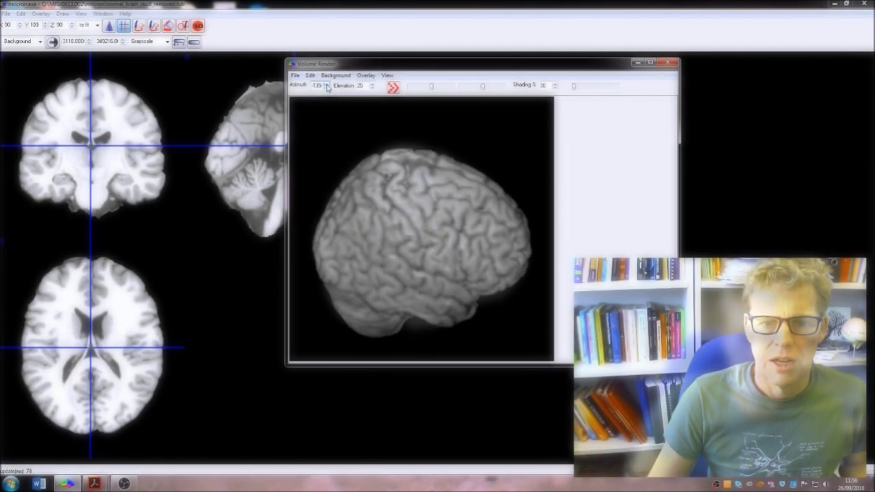
{"action": "left_click", "coordinate": [328, 87]}
{"action": "left_click", "coordinate": [328, 88]}
{"action": "left_click", "coordinate": [327, 87]}
{"action": "left_click", "coordinate": [328, 88]}
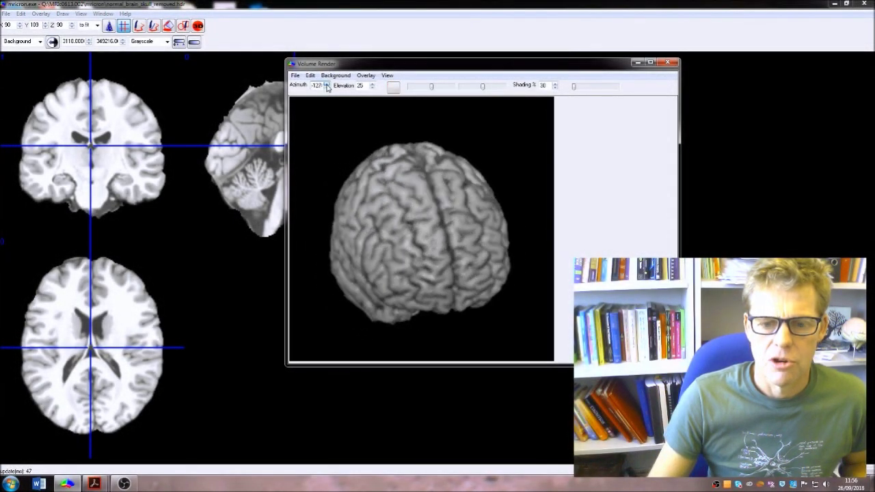
{"action": "left_click", "coordinate": [327, 88]}
{"action": "left_click", "coordinate": [328, 88]}
{"action": "left_click", "coordinate": [328, 87]}
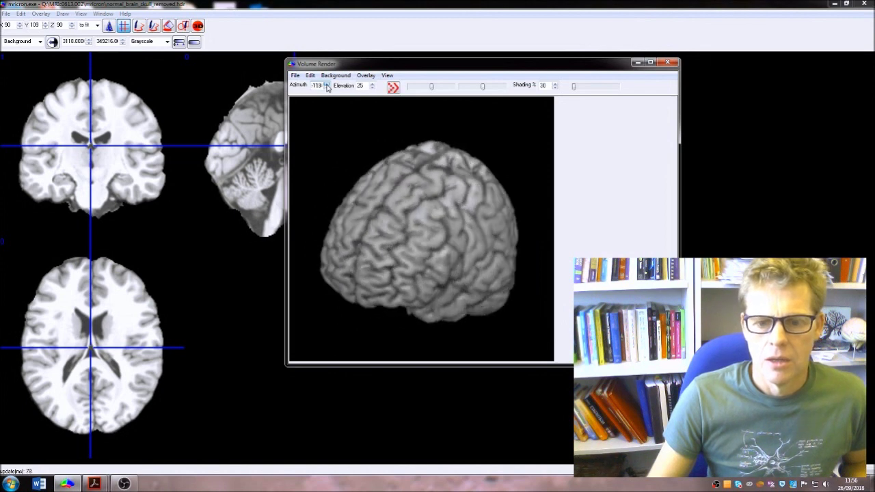
{"action": "left_click", "coordinate": [328, 88]}
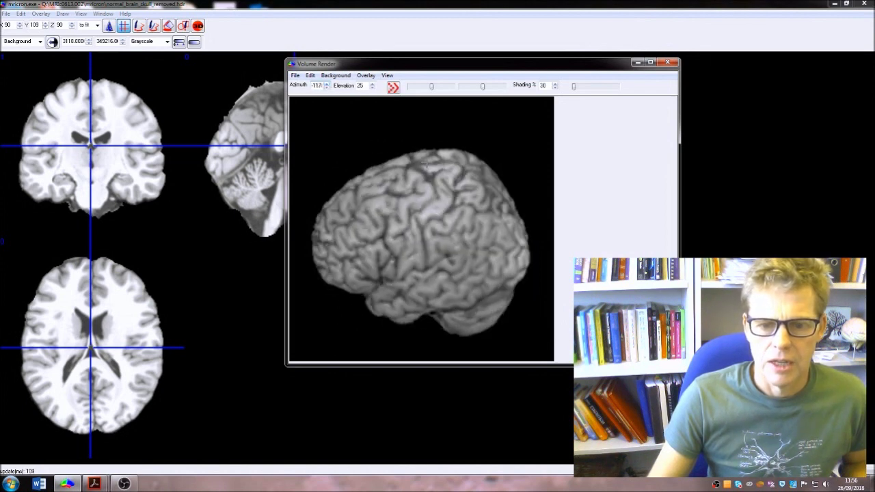
{"action": "left_click", "coordinate": [373, 88]}
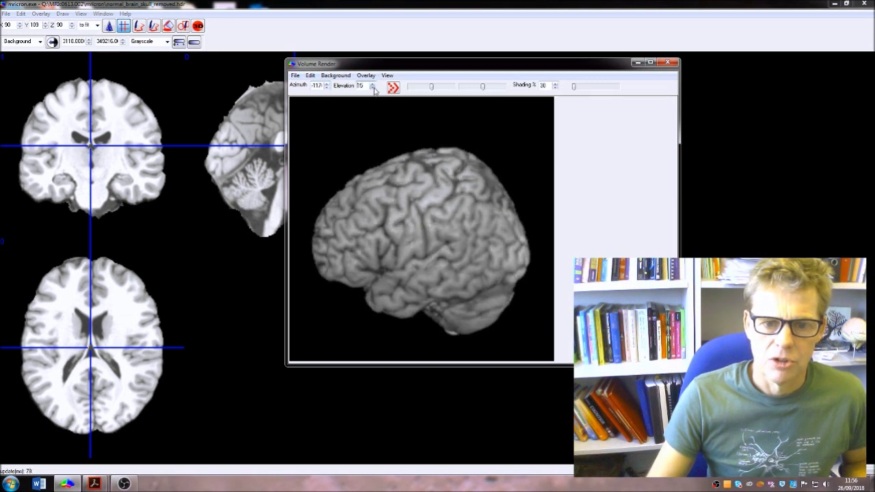
{"action": "left_click", "coordinate": [426, 164]}
Click points down the rendered cortical surface so the slices follow, then tilt the render top-down
{"action": "left_click", "coordinate": [432, 173]}
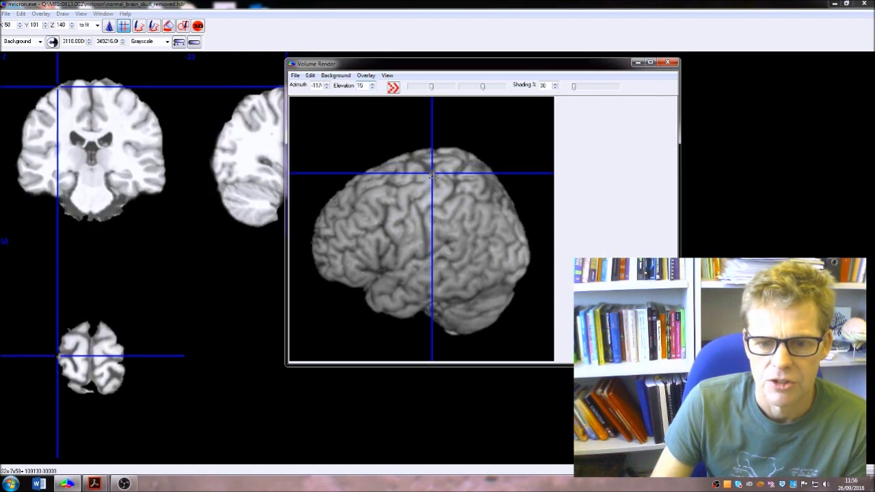
{"action": "left_click", "coordinate": [433, 180]}
{"action": "left_click", "coordinate": [428, 185]}
{"action": "left_click", "coordinate": [428, 188]}
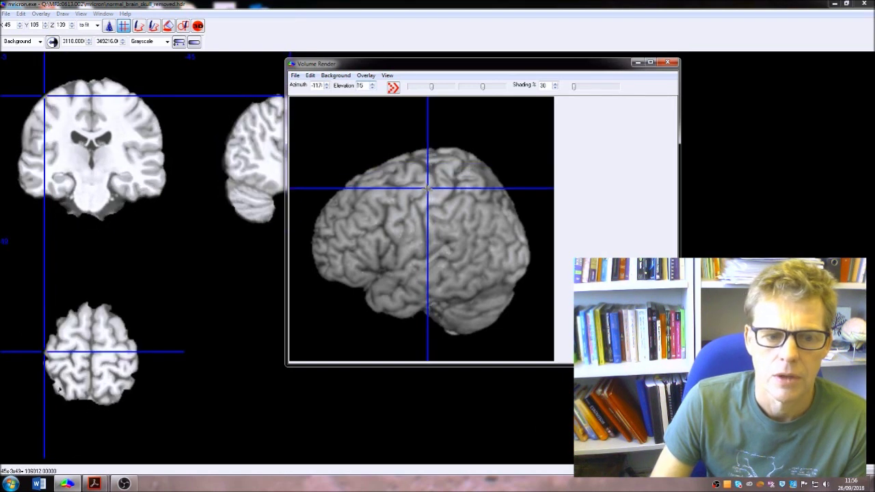
{"action": "left_click", "coordinate": [424, 192]}
{"action": "left_click", "coordinate": [422, 196]}
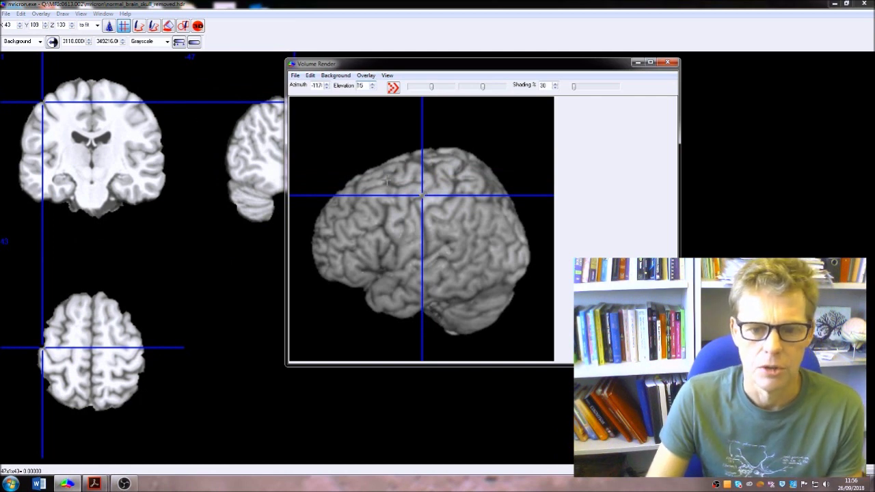
{"action": "left_click", "coordinate": [418, 197]}
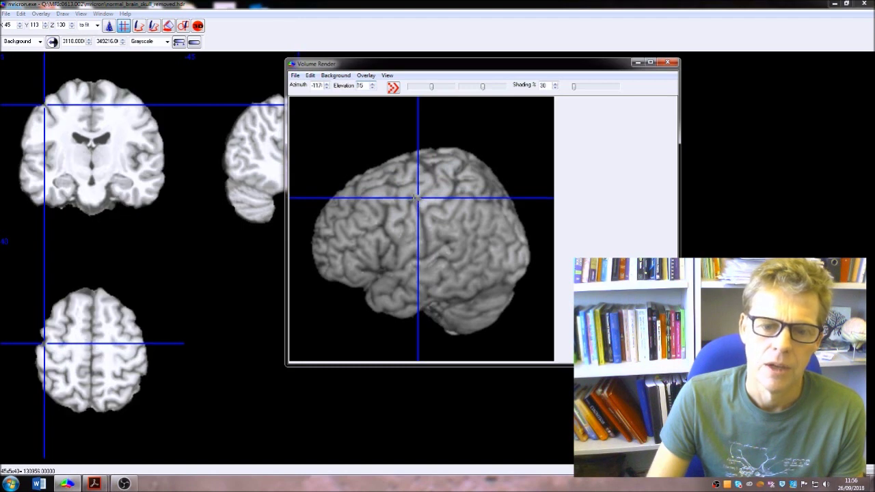
{"action": "left_click", "coordinate": [413, 200]}
{"action": "left_click_drag", "start_coordinate": [413, 200], "coordinate": [402, 223]}
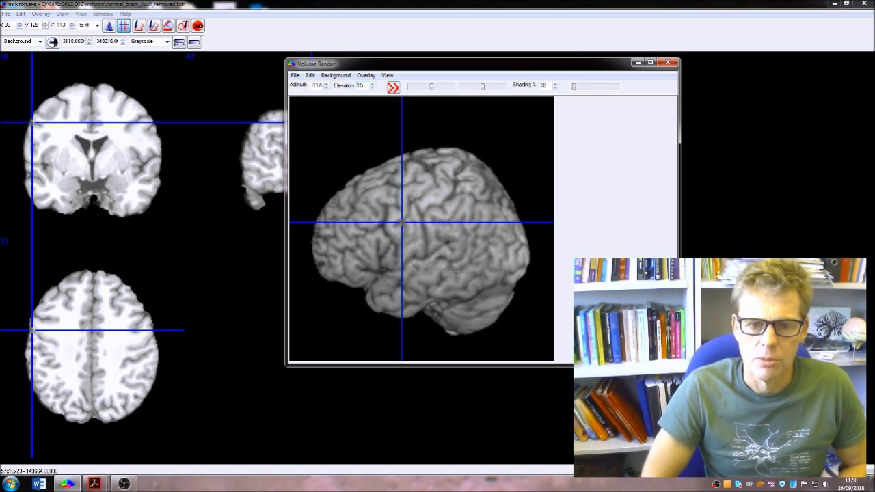
{"action": "left_click", "coordinate": [372, 85]}
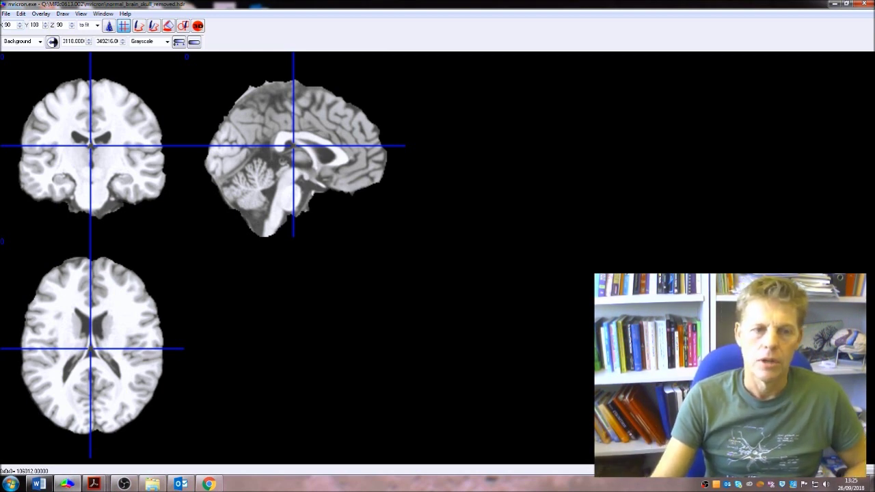
Bring up the File menu in the main MRIcron window
{"action": "left_click", "coordinate": [6, 13]}
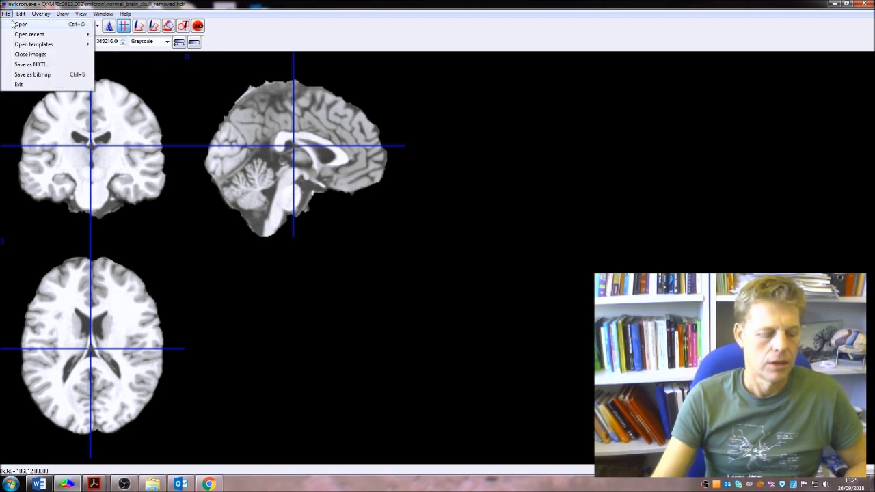
Load mricron_patient1.hdr as the background image in place of the normal brain
{"action": "left_click", "coordinate": [12, 24]}
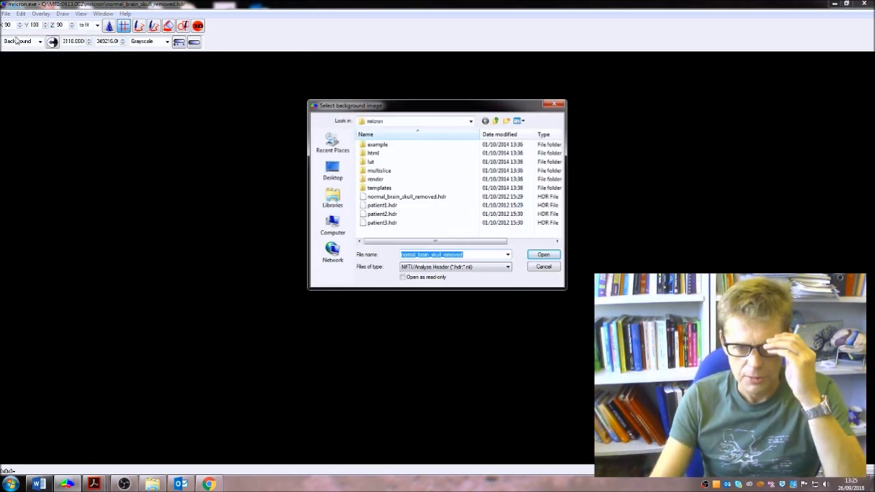
{"action": "left_click", "coordinate": [387, 206]}
{"action": "left_click", "coordinate": [543, 255]}
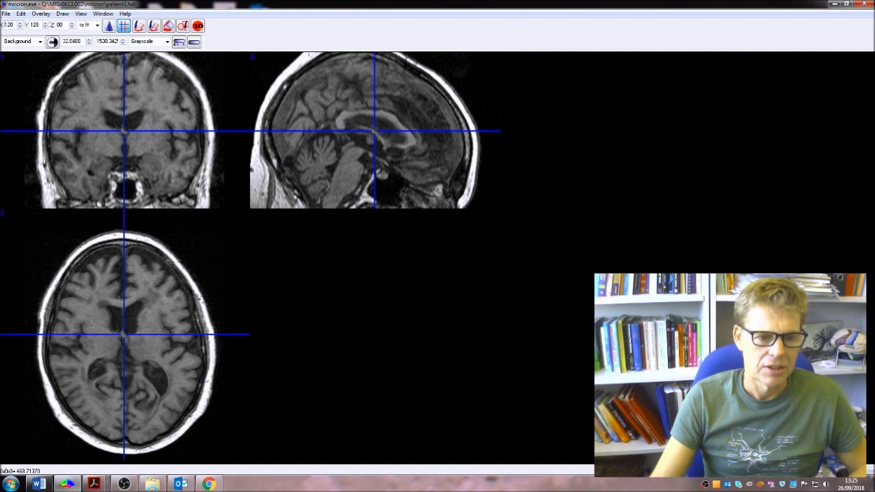
Shift the sagittal and axial positions toward the front of the brain, reaching X 119, Y 135
{"action": "scroll", "coordinate": [127, 342], "scroll_direction": "up", "scroll_amount": 10}
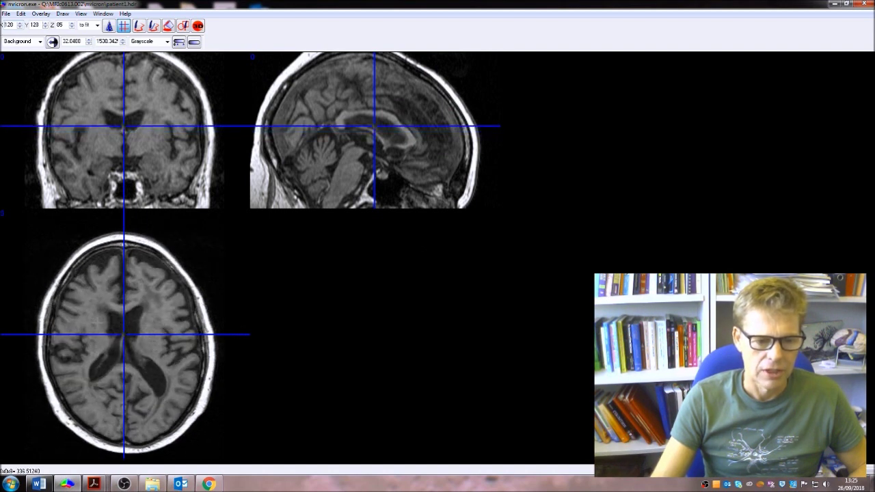
{"action": "scroll", "coordinate": [98, 321], "scroll_direction": "up", "scroll_amount": 9}
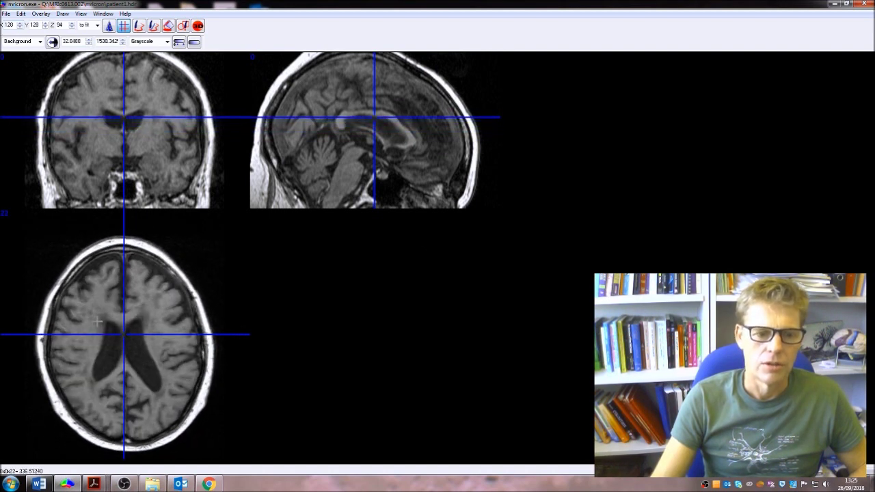
{"action": "scroll", "coordinate": [98, 321], "scroll_direction": "up", "scroll_amount": 1}
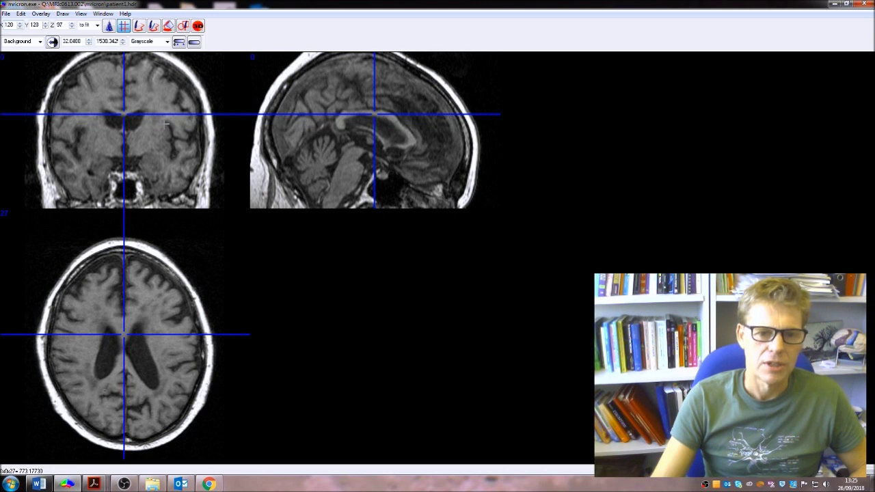
{"action": "left_click", "coordinate": [354, 152]}
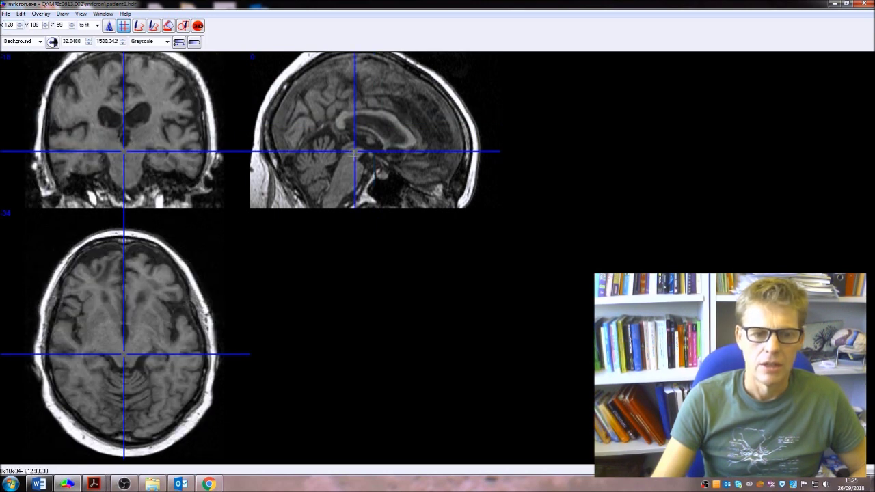
{"action": "scroll", "coordinate": [354, 153], "scroll_direction": "down", "scroll_amount": 8}
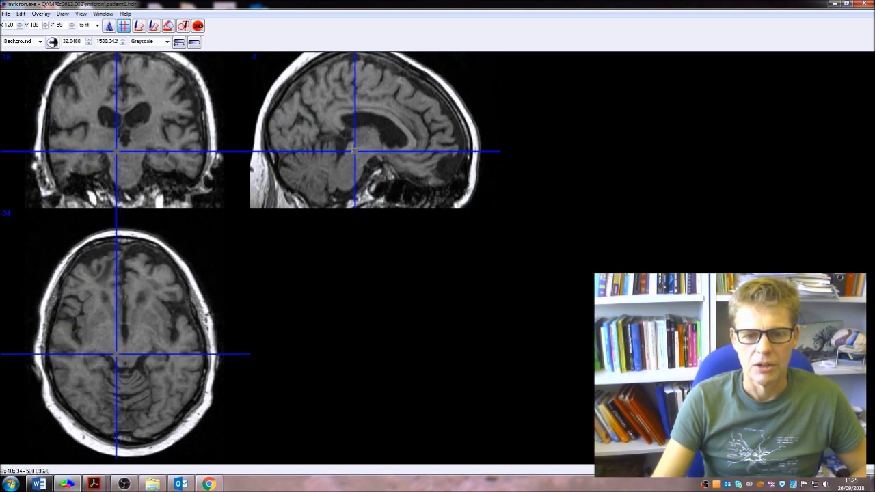
{"action": "scroll", "coordinate": [353, 149], "scroll_direction": "down", "scroll_amount": 1}
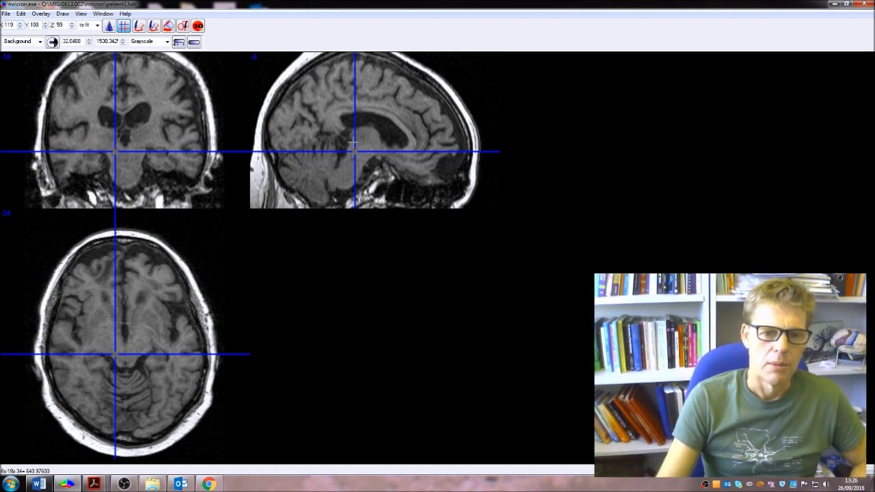
{"action": "scroll", "coordinate": [404, 145], "scroll_direction": "up", "scroll_amount": 2}
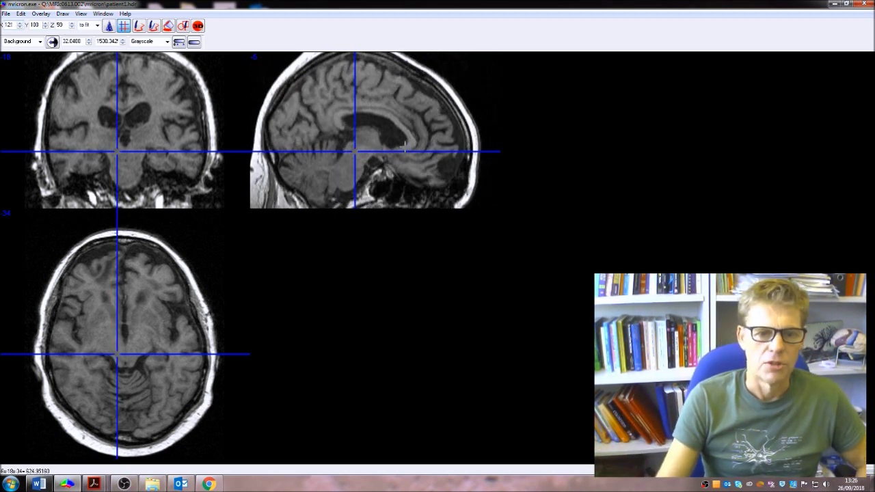
{"action": "scroll", "coordinate": [404, 145], "scroll_direction": "down", "scroll_amount": 4}
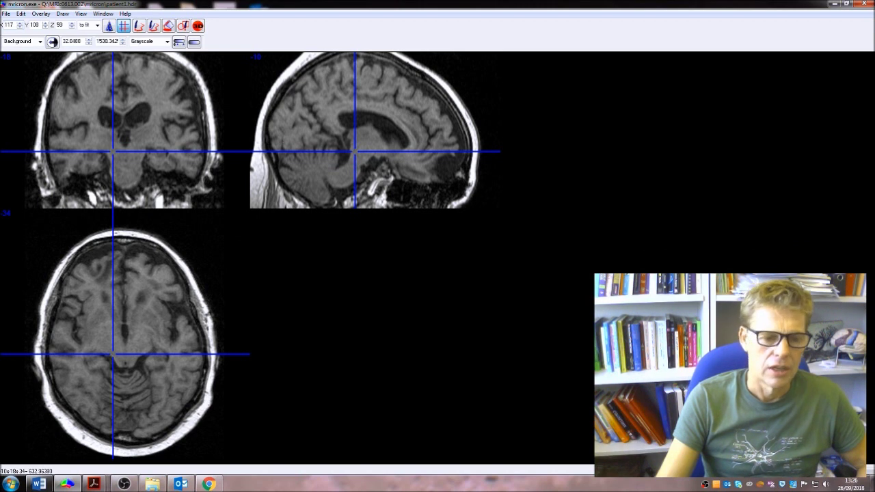
{"action": "left_click", "coordinate": [115, 268]}
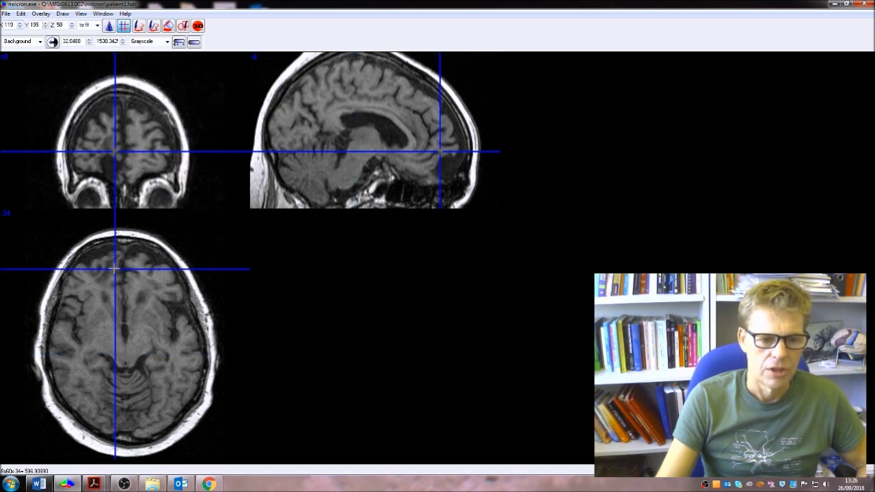
Scroll up and down through patient1's axial slices
{"action": "scroll", "coordinate": [115, 268], "scroll_direction": "down", "scroll_amount": 9}
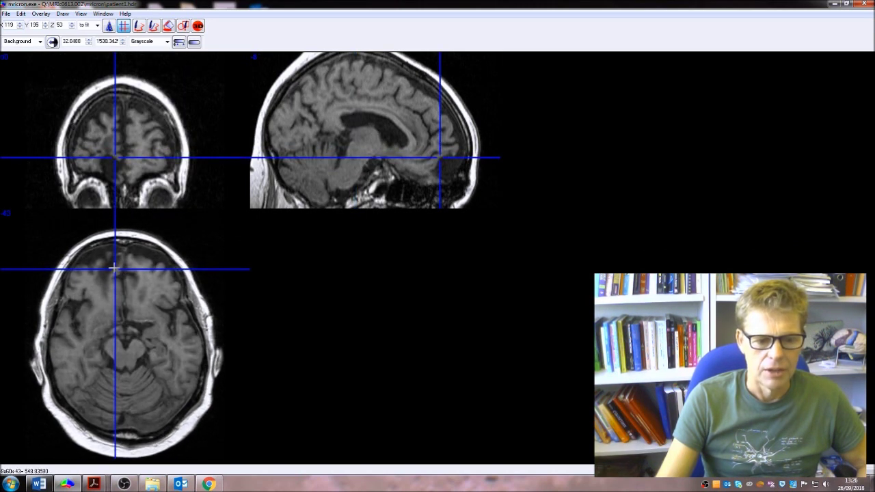
{"action": "scroll", "coordinate": [115, 269], "scroll_direction": "up", "scroll_amount": 13}
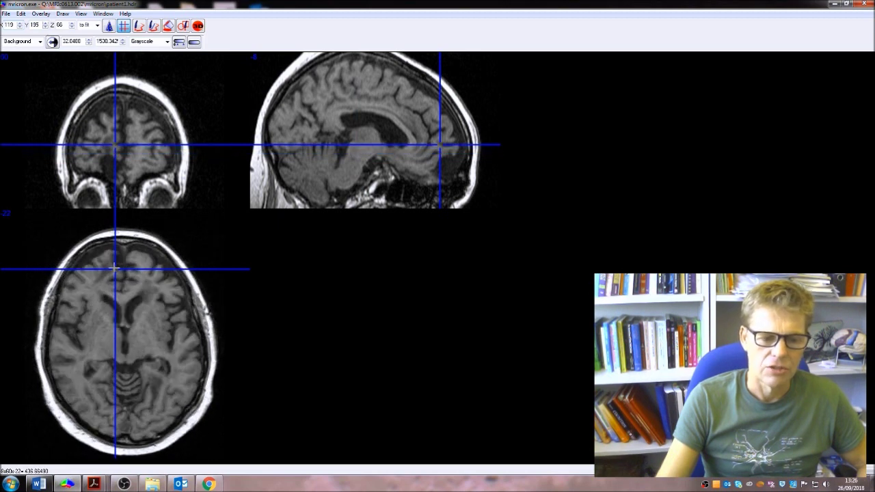
{"action": "scroll", "coordinate": [114, 269], "scroll_direction": "up", "scroll_amount": 1}
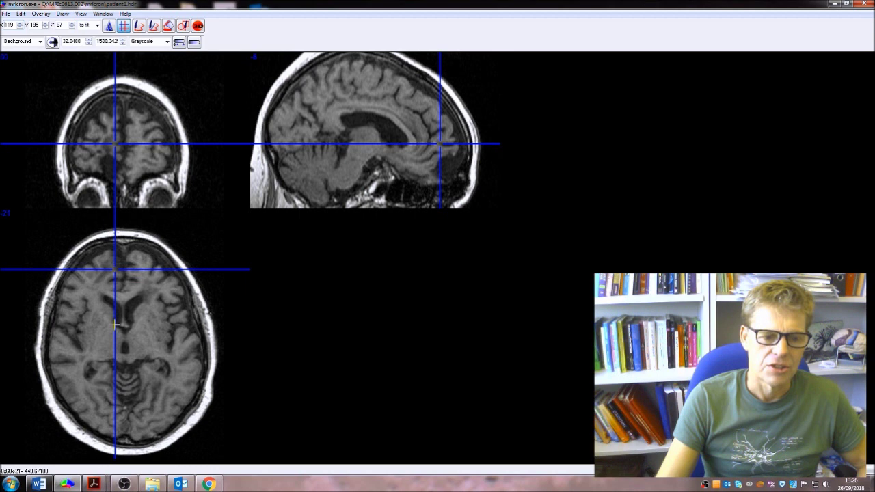
{"action": "scroll", "coordinate": [101, 276], "scroll_direction": "down", "scroll_amount": 2}
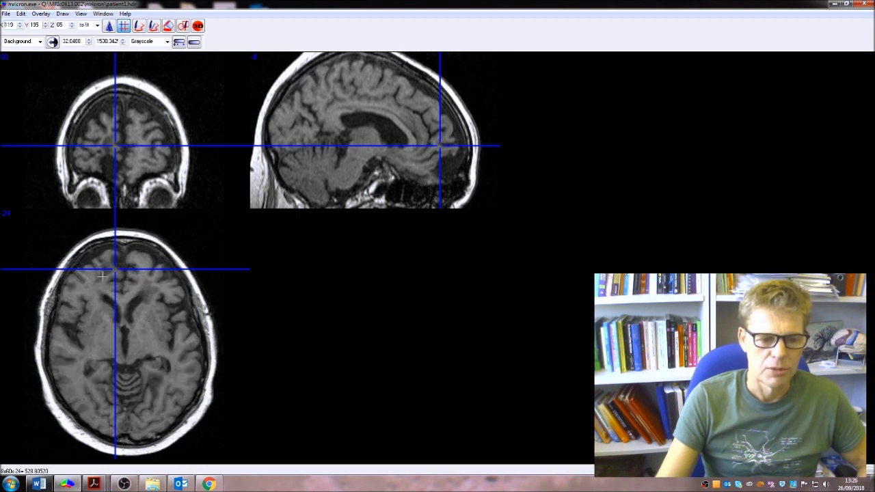
{"action": "scroll", "coordinate": [102, 276], "scroll_direction": "down", "scroll_amount": 10}
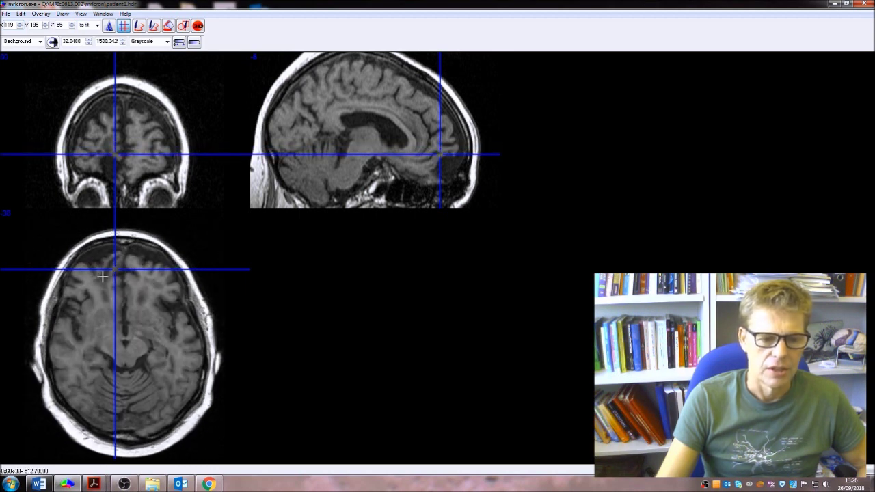
{"action": "scroll", "coordinate": [101, 276], "scroll_direction": "down", "scroll_amount": 9}
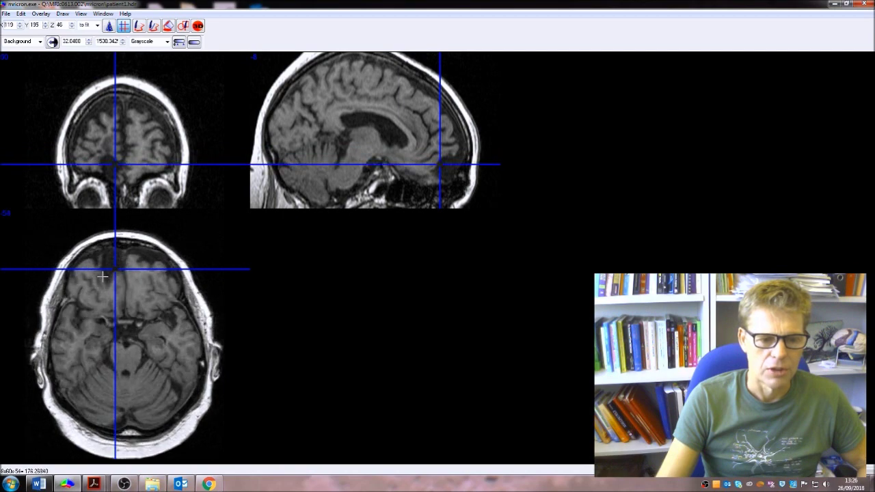
{"action": "scroll", "coordinate": [101, 276], "scroll_direction": "down", "scroll_amount": 10}
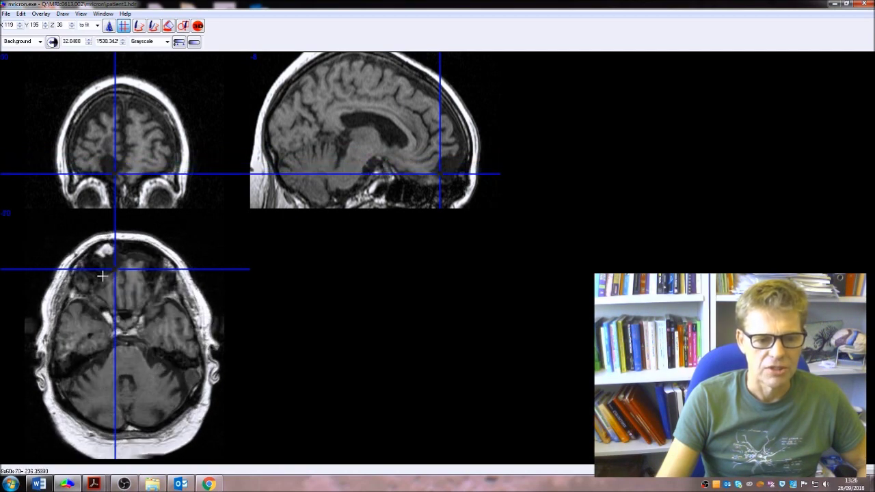
{"action": "scroll", "coordinate": [101, 276], "scroll_direction": "up", "scroll_amount": 11}
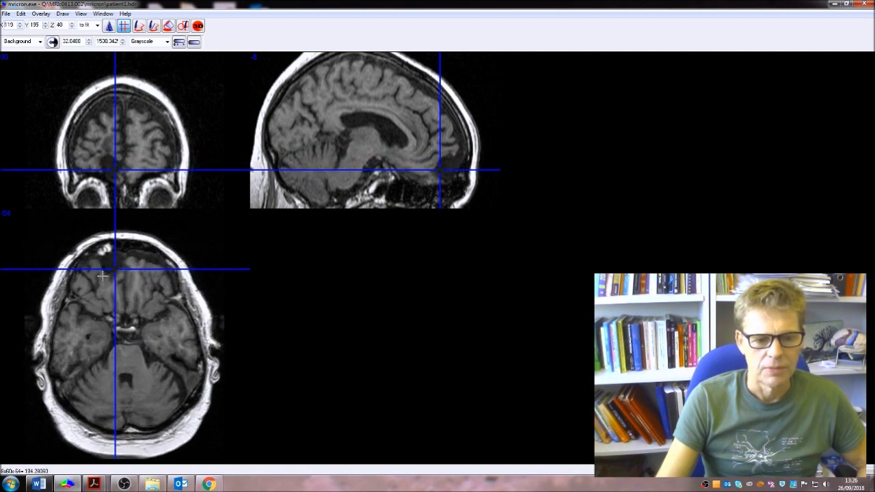
Centre the views on the lower frontal lobe at X 113, Y 201, Z 44 and hide the crosshairs
{"action": "left_click", "coordinate": [107, 157]}
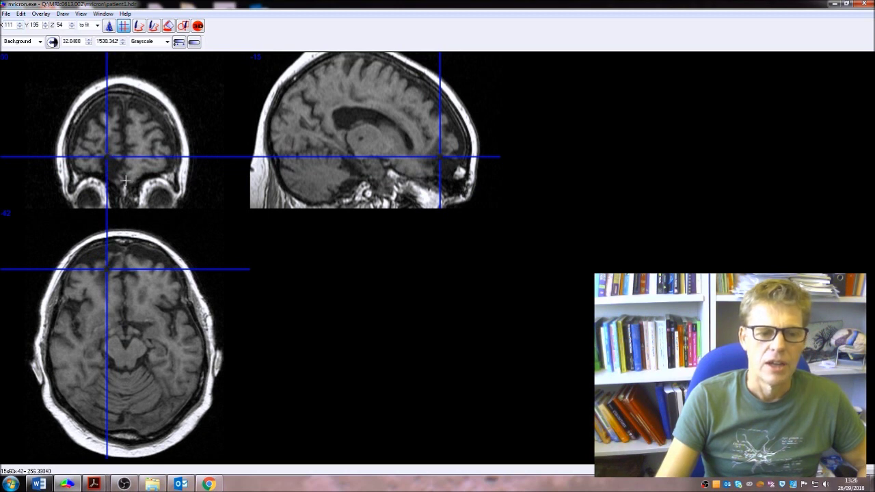
{"action": "left_click", "coordinate": [111, 166]}
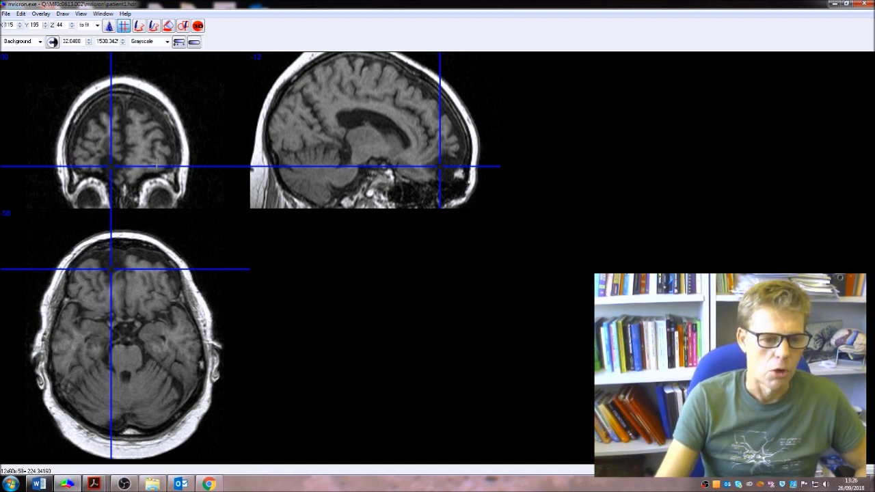
{"action": "left_click", "coordinate": [109, 262]}
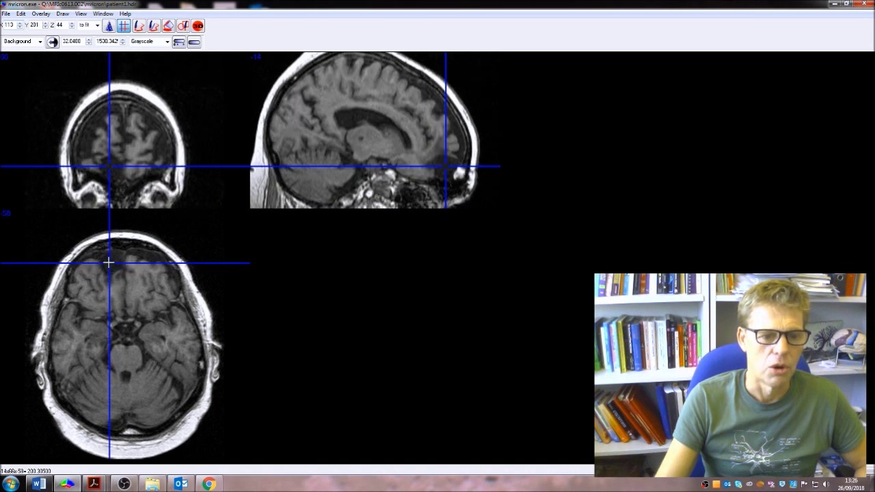
{"action": "left_click", "coordinate": [123, 27]}
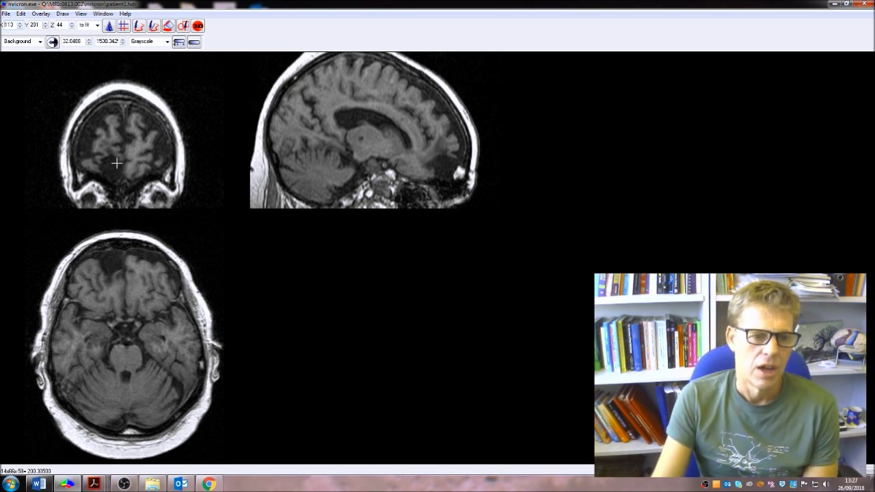
Pick a point in the coronal slice and scroll back and forth through neighbouring slices
{"action": "left_click", "coordinate": [114, 166]}
{"action": "scroll", "coordinate": [114, 166], "scroll_direction": "down", "scroll_amount": 12}
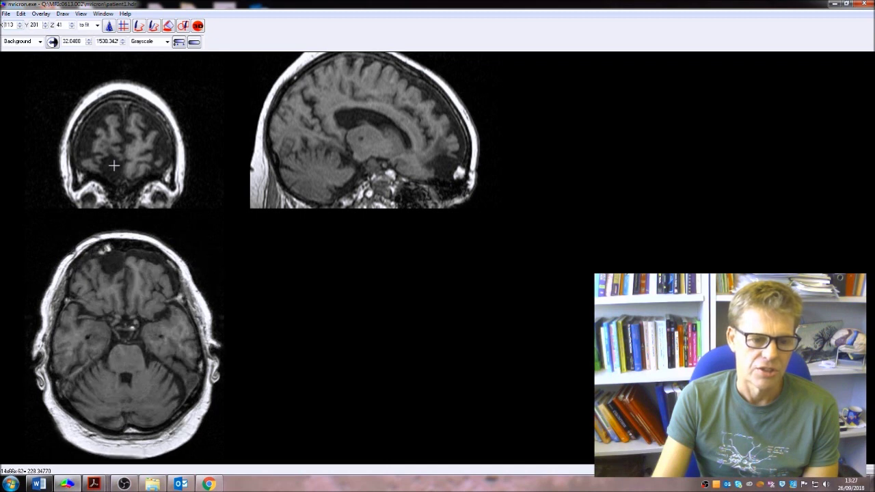
{"action": "scroll", "coordinate": [114, 165], "scroll_direction": "up", "scroll_amount": 14}
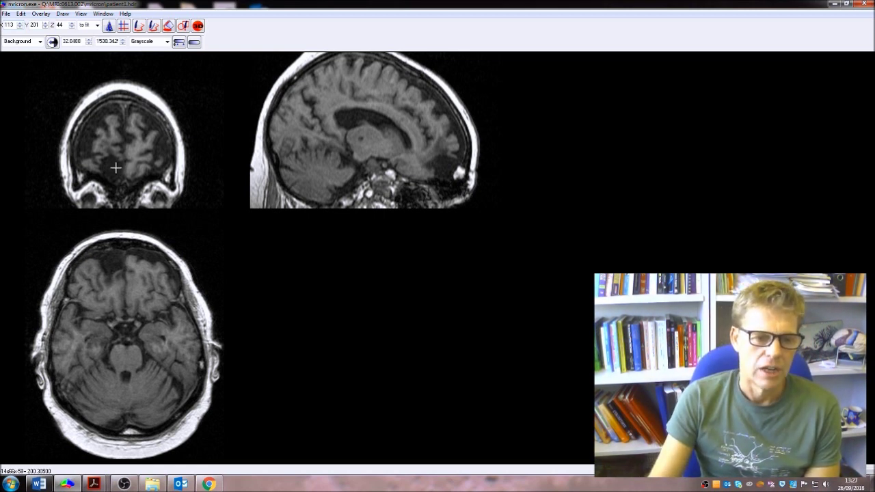
{"action": "scroll", "coordinate": [114, 166], "scroll_direction": "down", "scroll_amount": 4}
{"action": "scroll", "coordinate": [113, 165], "scroll_direction": "up", "scroll_amount": 5}
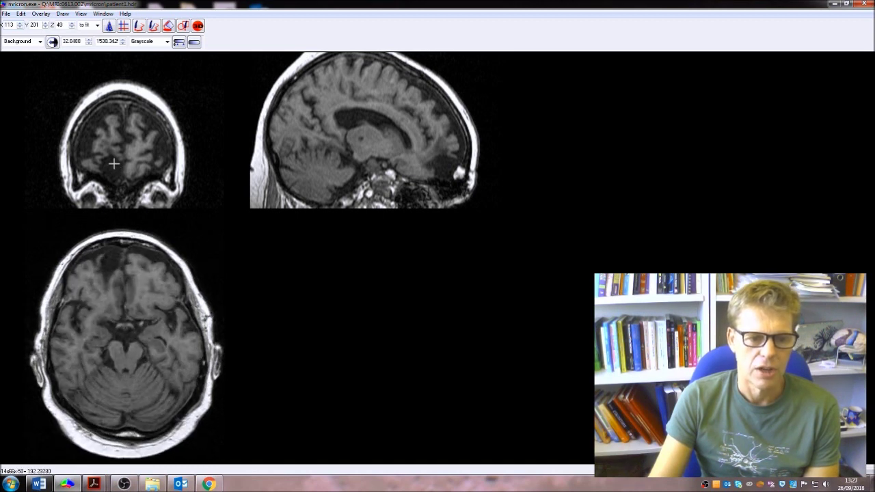
{"action": "scroll", "coordinate": [125, 345], "scroll_direction": "down", "scroll_amount": 2}
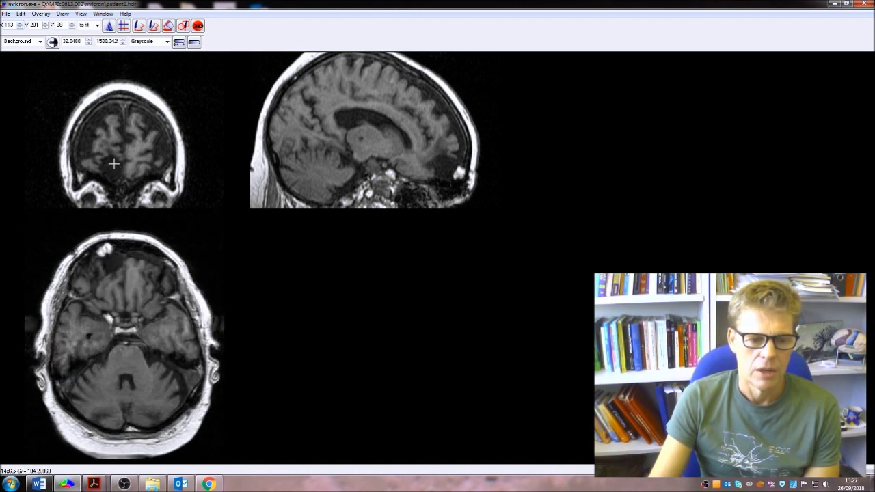
{"action": "scroll", "coordinate": [125, 346], "scroll_direction": "down", "scroll_amount": 2}
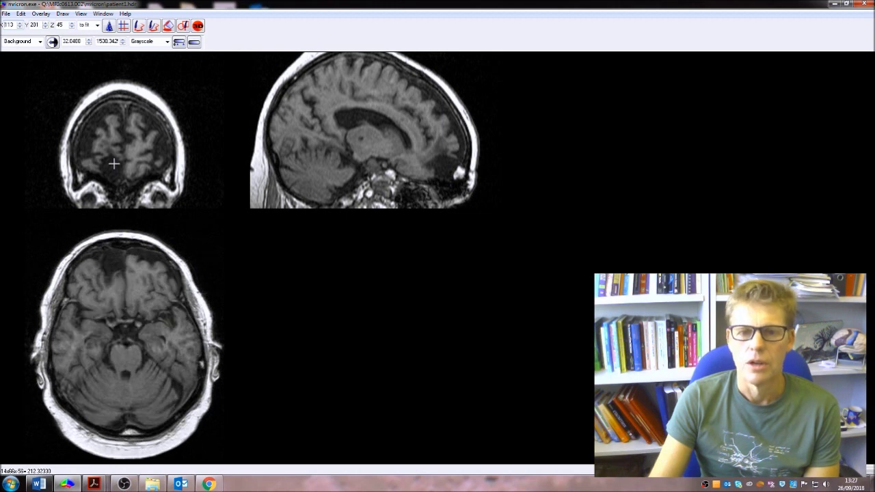
{"action": "scroll", "coordinate": [125, 346], "scroll_direction": "up", "scroll_amount": 13}
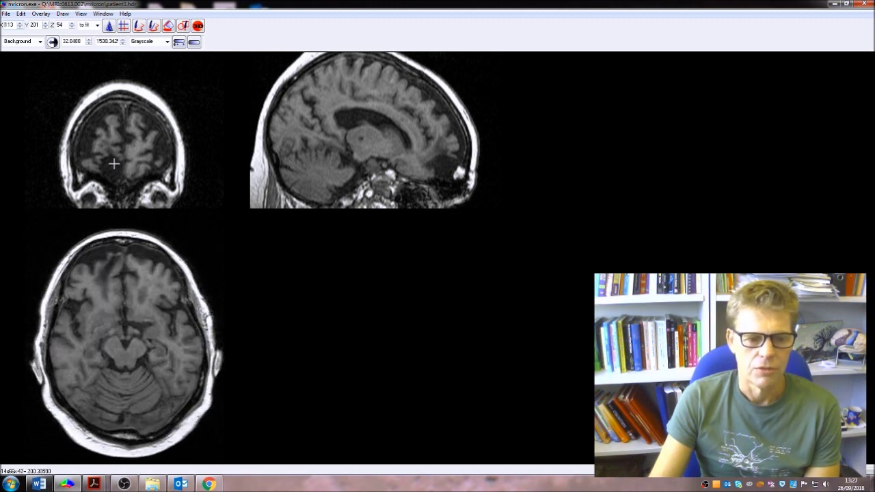
{"action": "scroll", "coordinate": [125, 345], "scroll_direction": "down", "scroll_amount": 8}
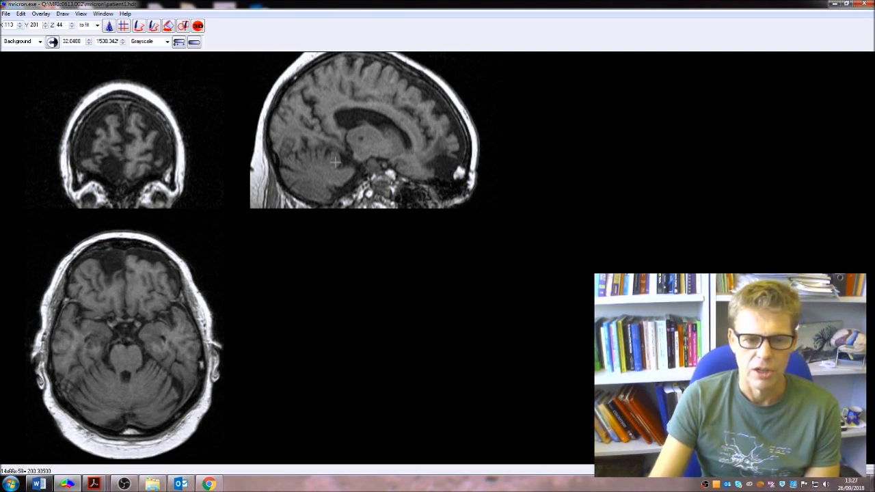
Re-pick the coronal point and settle on the dark frontal-lobe area at X 117, Y 130, Z 45
{"action": "left_click", "coordinate": [113, 164]}
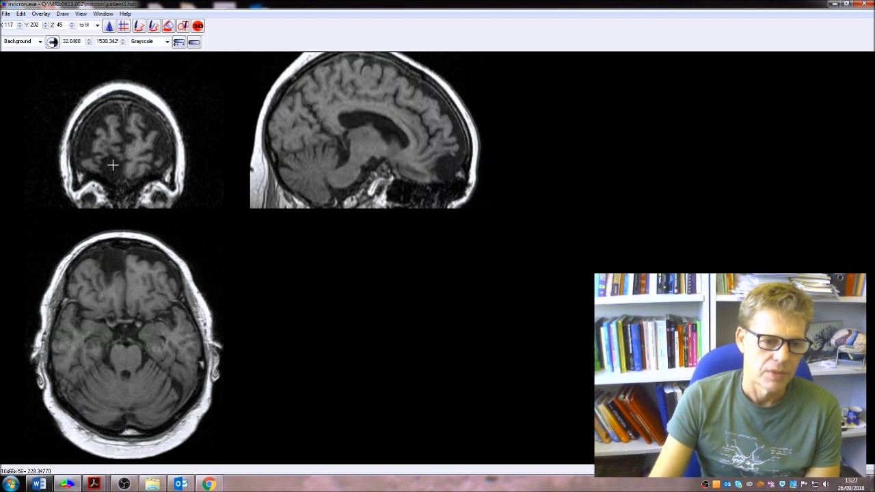
{"action": "scroll", "coordinate": [113, 165], "scroll_direction": "down", "scroll_amount": 7}
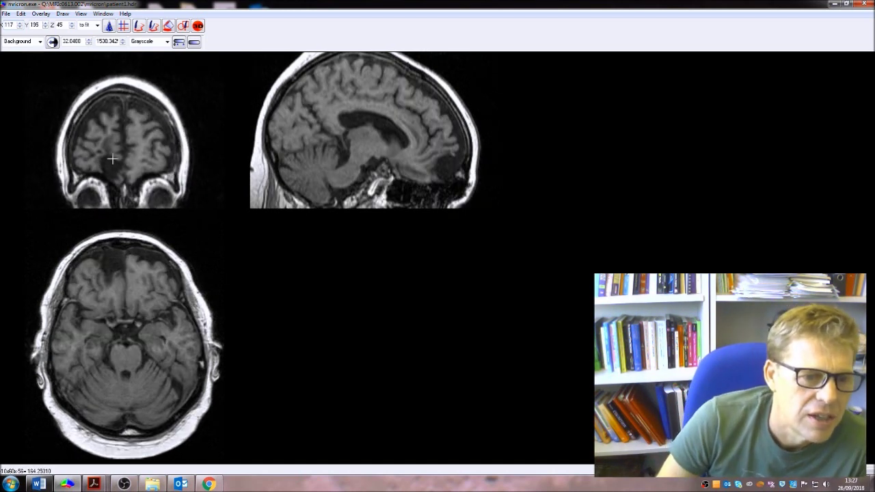
{"action": "scroll", "coordinate": [115, 156], "scroll_direction": "up", "scroll_amount": 4}
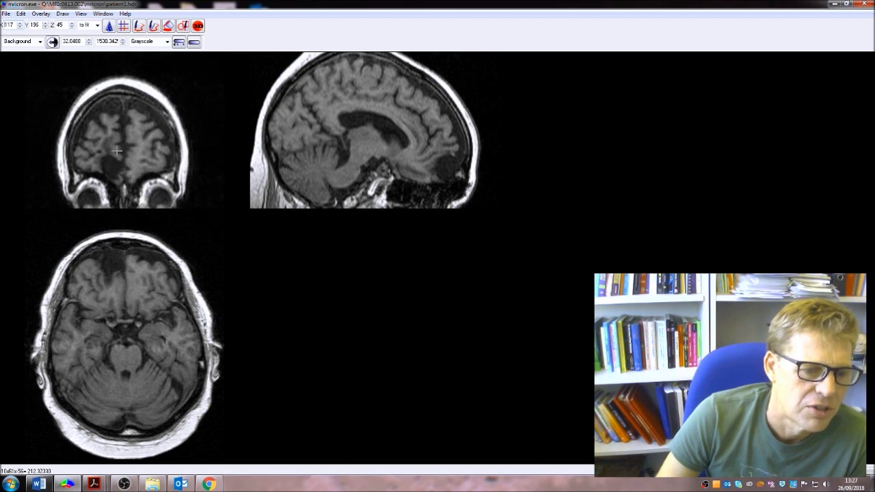
{"action": "scroll", "coordinate": [118, 151], "scroll_direction": "up", "scroll_amount": 6}
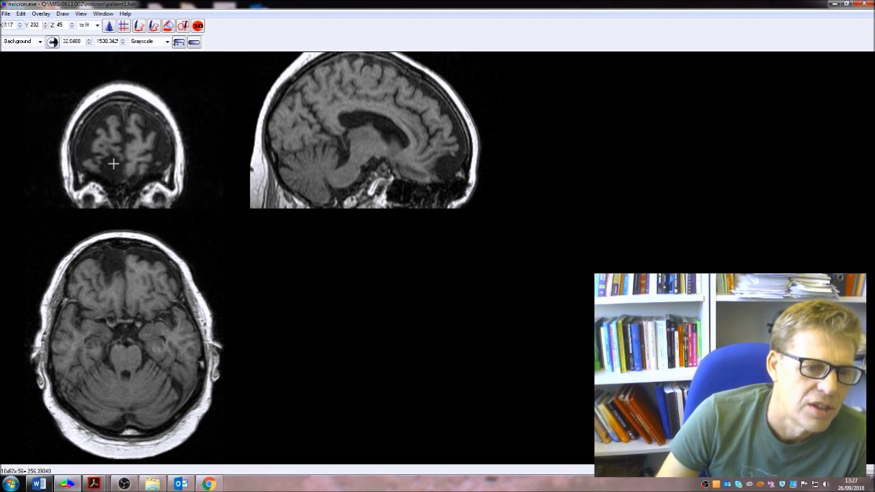
{"action": "scroll", "coordinate": [120, 172], "scroll_direction": "down", "scroll_amount": 12}
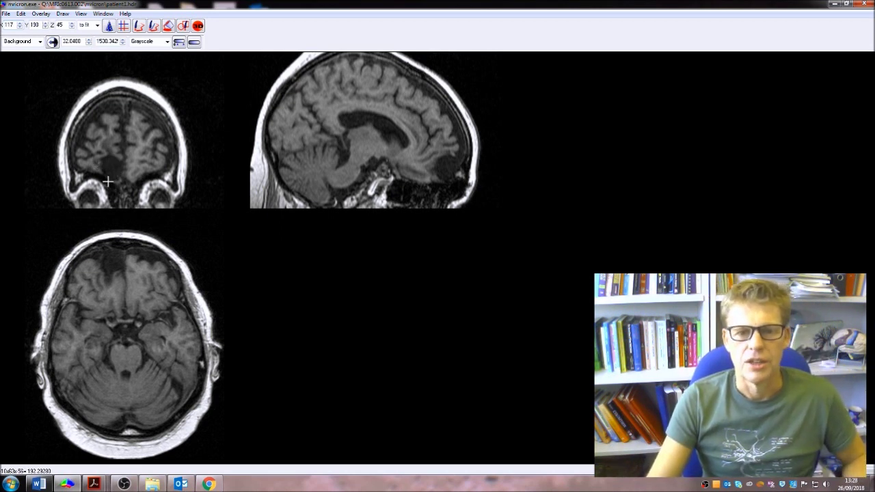
Load the patient2.hdr scan as the background image
{"action": "left_click", "coordinate": [5, 14]}
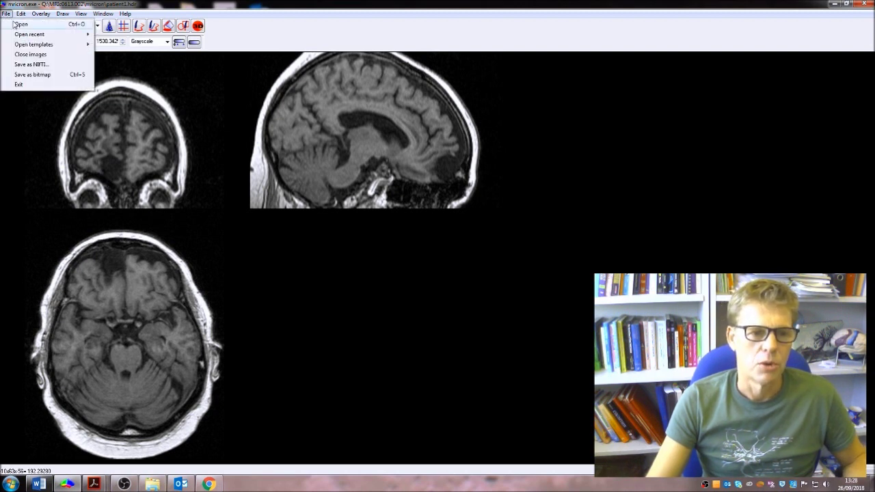
{"action": "left_click", "coordinate": [16, 22]}
{"action": "left_click", "coordinate": [398, 215]}
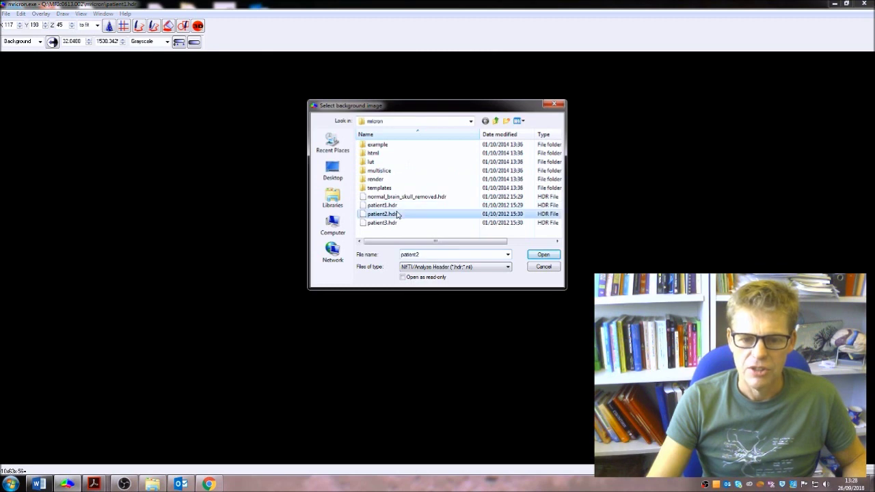
{"action": "left_click", "coordinate": [534, 255]}
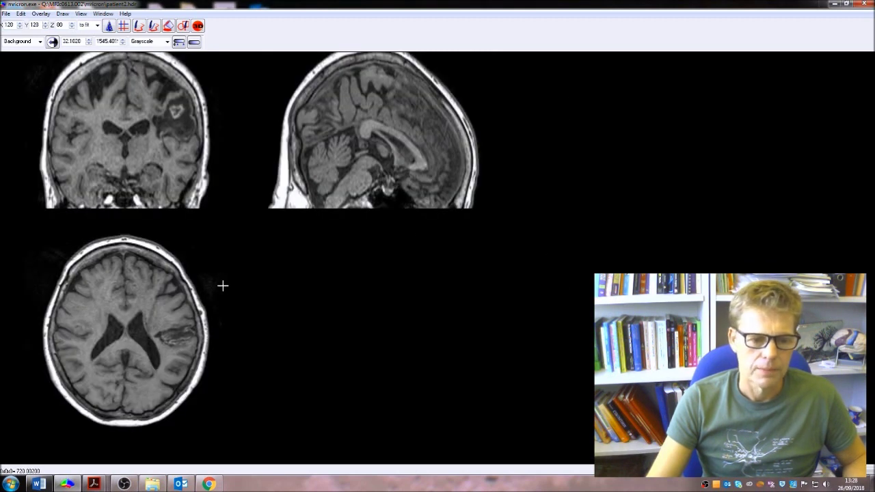
Move to a new point in patient2's coronal and axial slices and step downward
{"action": "left_click_drag", "start_coordinate": [146, 320], "coordinate": [149, 310]}
{"action": "left_click", "coordinate": [127, 314]}
{"action": "scroll", "coordinate": [127, 313], "scroll_direction": "down", "scroll_amount": 7}
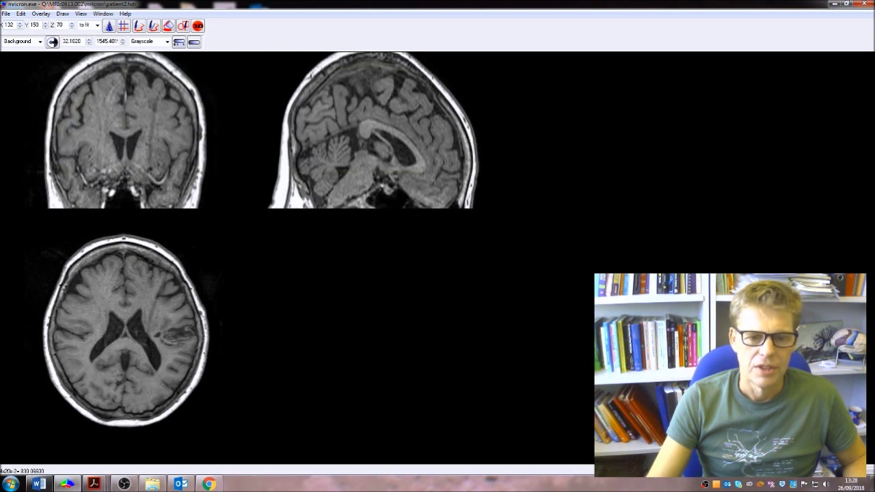
{"action": "scroll", "coordinate": [127, 314], "scroll_direction": "down", "scroll_amount": 13}
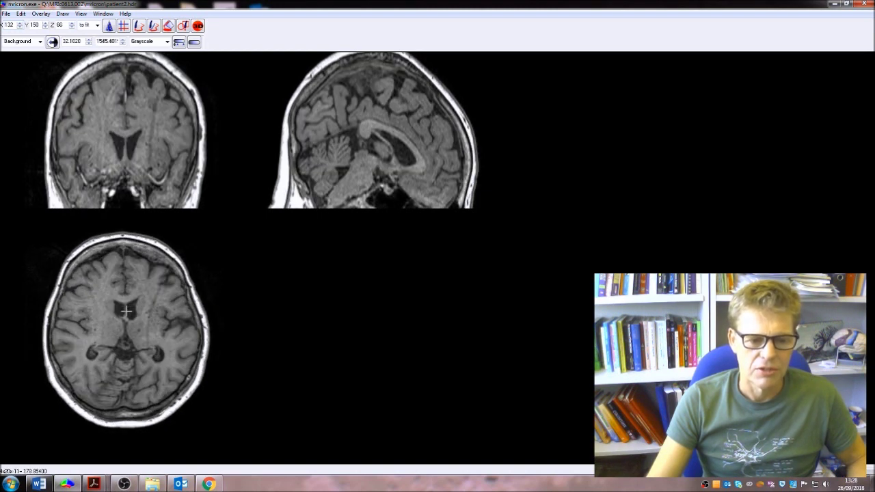
{"action": "scroll", "coordinate": [127, 314], "scroll_direction": "down", "scroll_amount": 6}
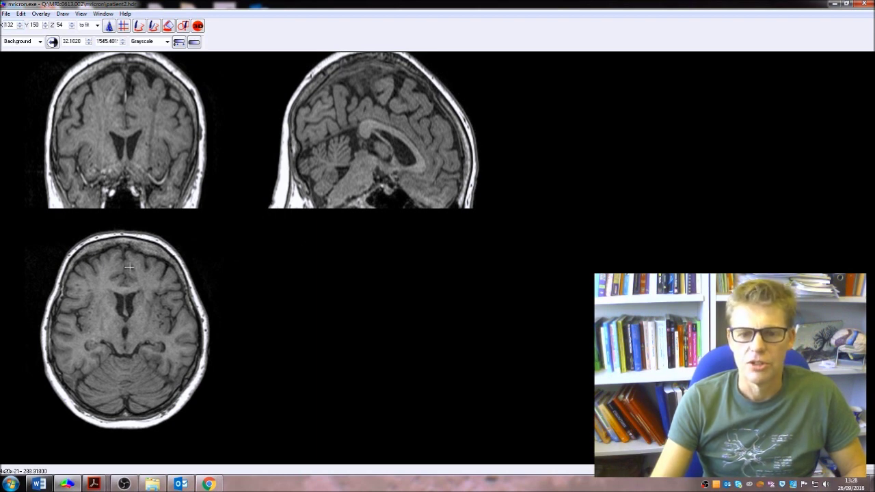
Scroll back and forth through the axial slices around the dark lesion
{"action": "scroll", "coordinate": [125, 282], "scroll_direction": "down", "scroll_amount": 14}
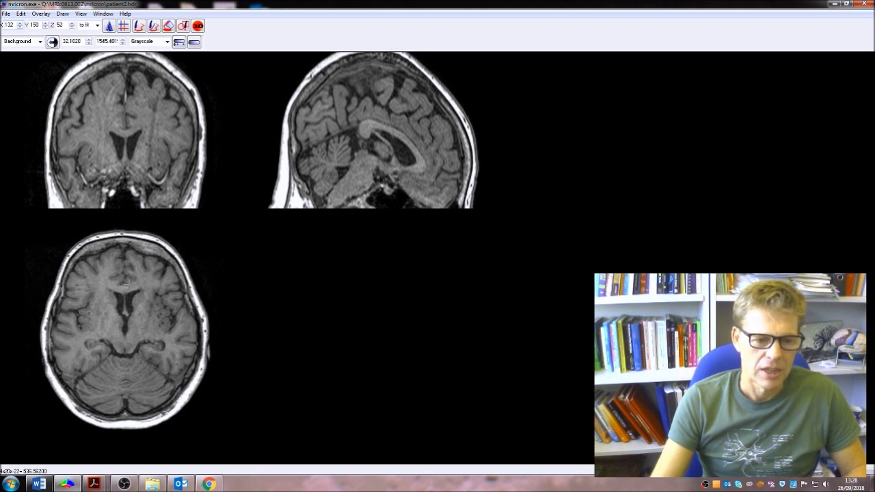
{"action": "scroll", "coordinate": [125, 282], "scroll_direction": "up", "scroll_amount": 4}
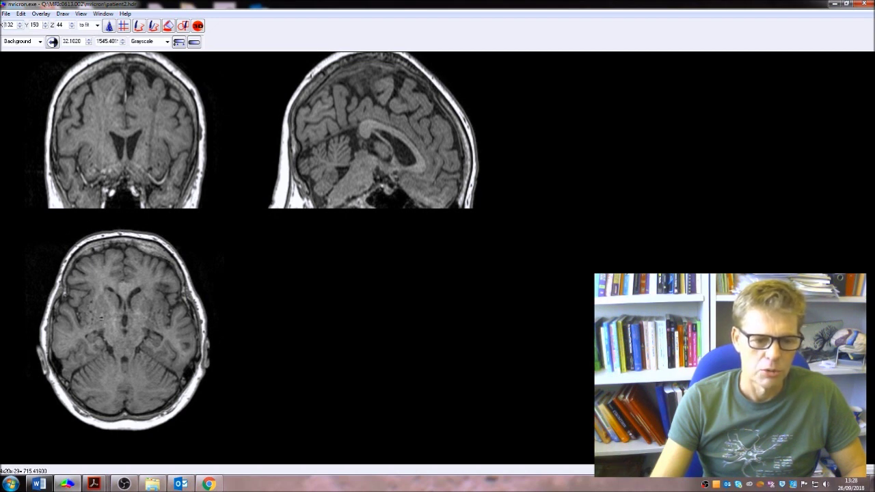
{"action": "scroll", "coordinate": [101, 318], "scroll_direction": "up", "scroll_amount": 3}
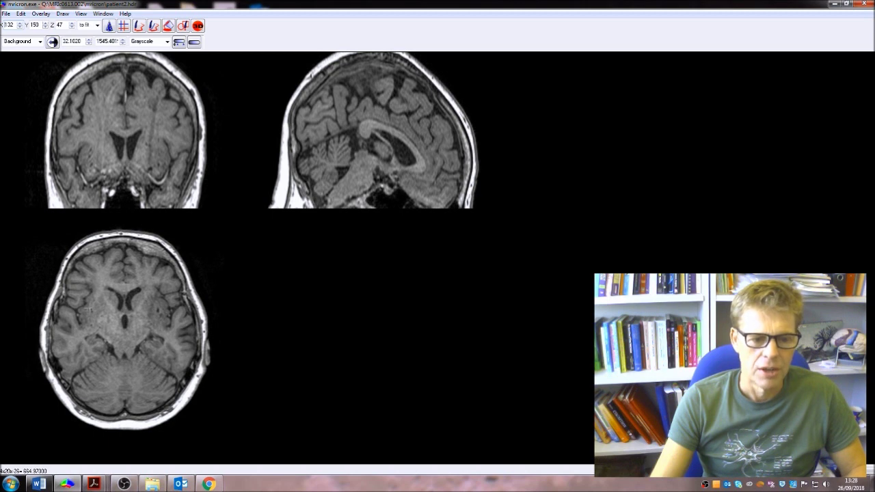
{"action": "scroll", "coordinate": [89, 310], "scroll_direction": "down", "scroll_amount": 2}
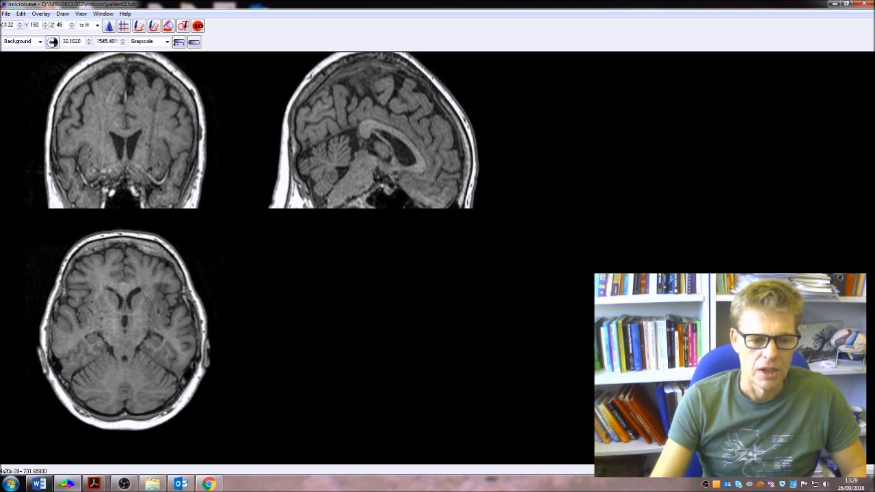
{"action": "scroll", "coordinate": [101, 318], "scroll_direction": "down", "scroll_amount": 1}
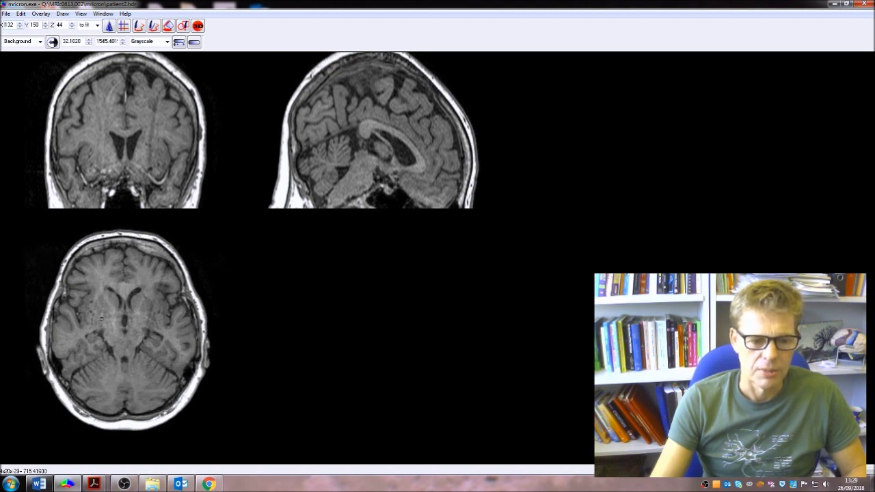
{"action": "scroll", "coordinate": [101, 319], "scroll_direction": "down", "scroll_amount": 2}
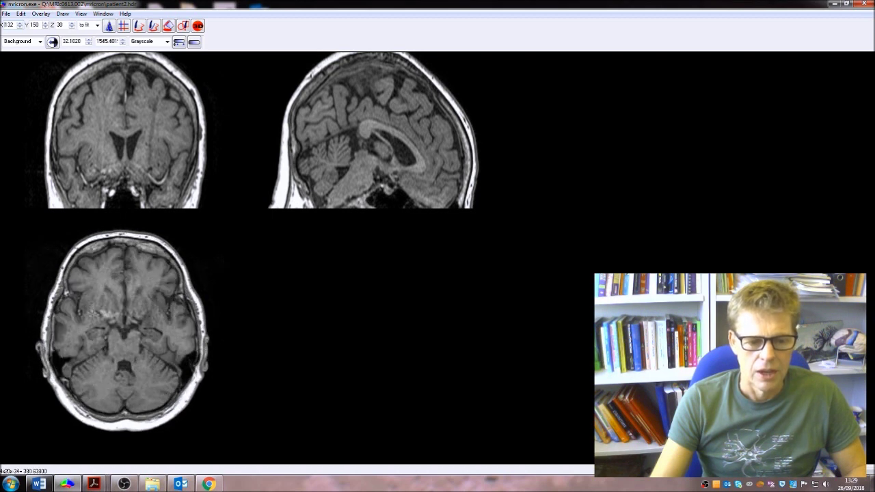
{"action": "scroll", "coordinate": [101, 319], "scroll_direction": "up", "scroll_amount": 9}
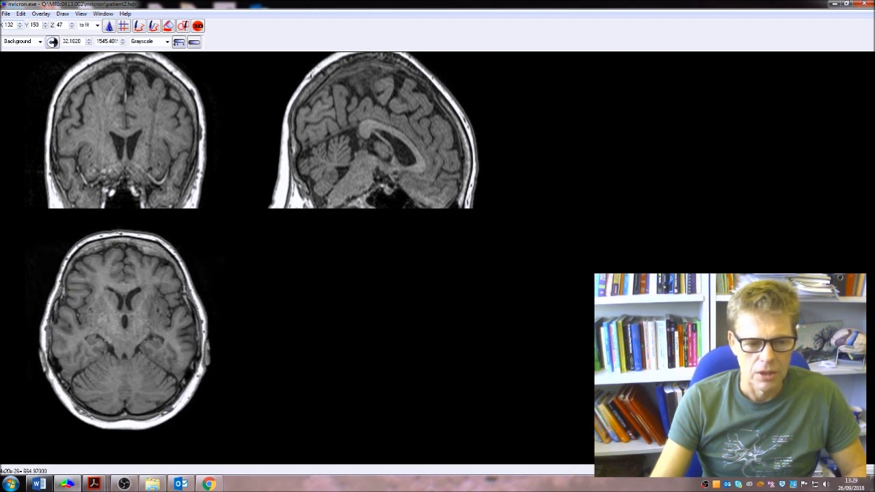
{"action": "scroll", "coordinate": [100, 319], "scroll_direction": "up", "scroll_amount": 10}
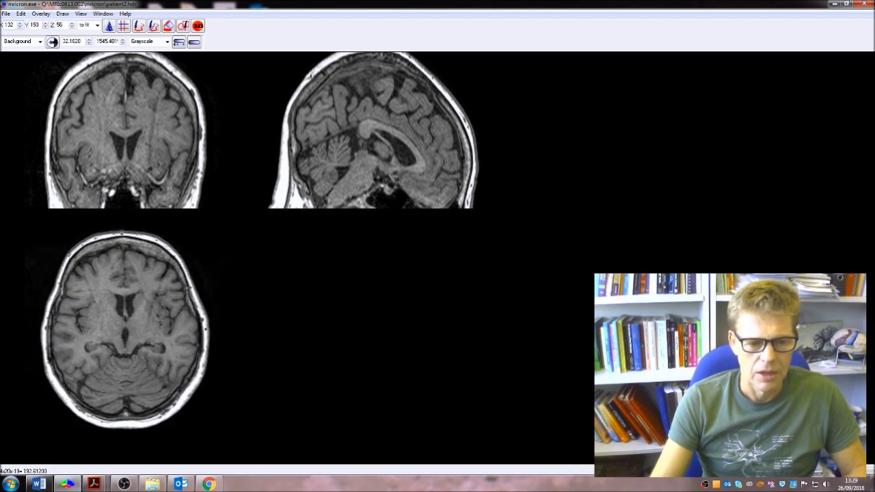
{"action": "scroll", "coordinate": [127, 330], "scroll_direction": "up", "scroll_amount": 5}
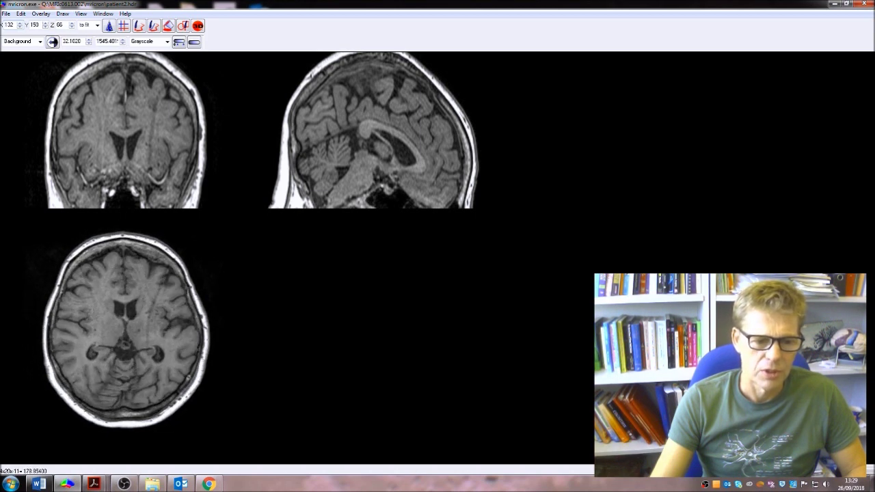
{"action": "scroll", "coordinate": [127, 330], "scroll_direction": "up", "scroll_amount": 3}
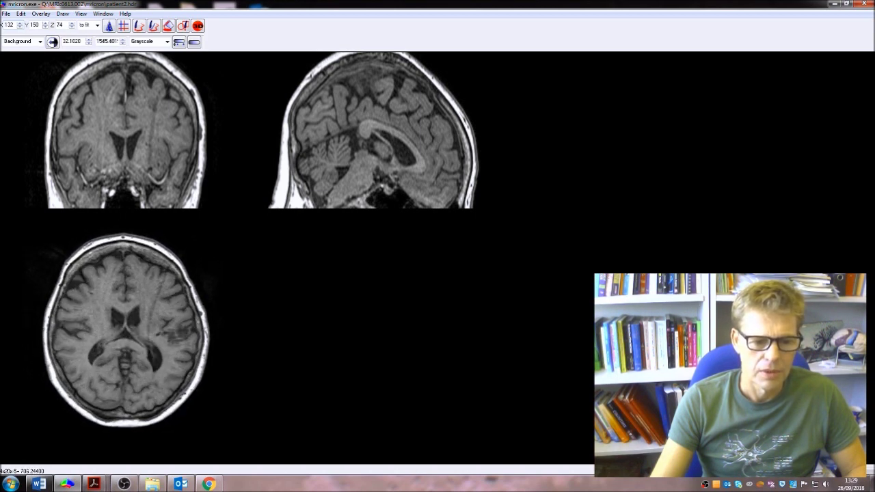
{"action": "scroll", "coordinate": [127, 330], "scroll_direction": "down", "scroll_amount": 10}
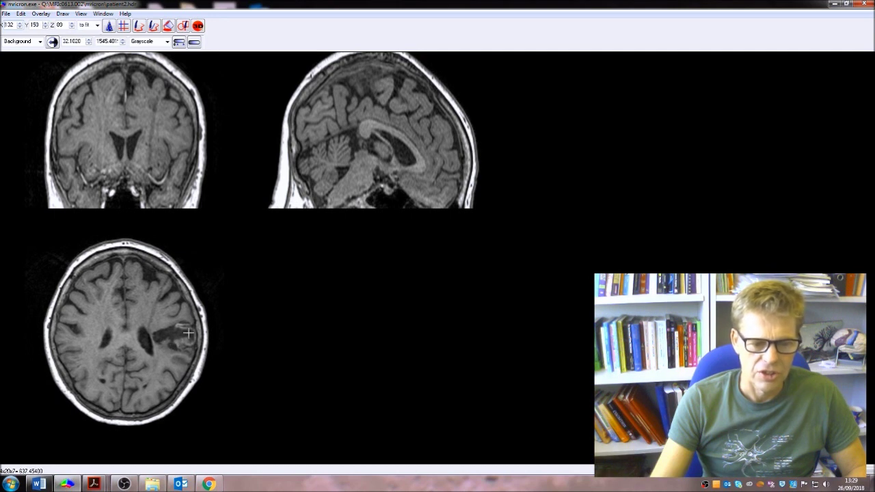
Point out the dark lesion in the axial slice, then step up to Z 110
{"action": "left_click_drag", "start_coordinate": [188, 333], "coordinate": [170, 347]}
{"action": "scroll", "coordinate": [162, 338], "scroll_direction": "up", "scroll_amount": 15}
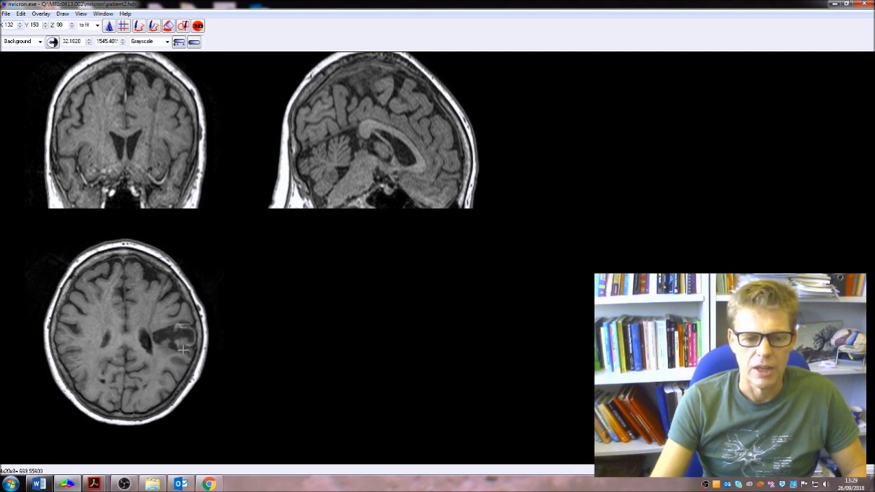
{"action": "scroll", "coordinate": [183, 350], "scroll_direction": "up", "scroll_amount": 7}
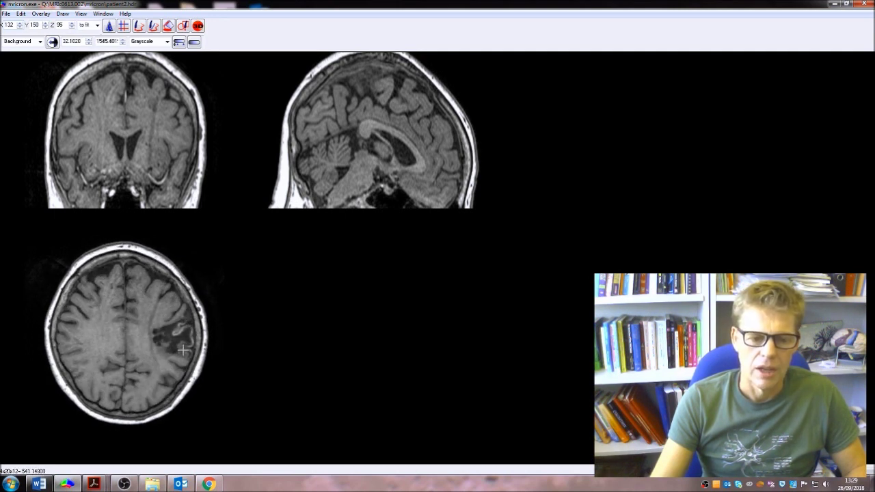
{"action": "scroll", "coordinate": [183, 350], "scroll_direction": "up", "scroll_amount": 6}
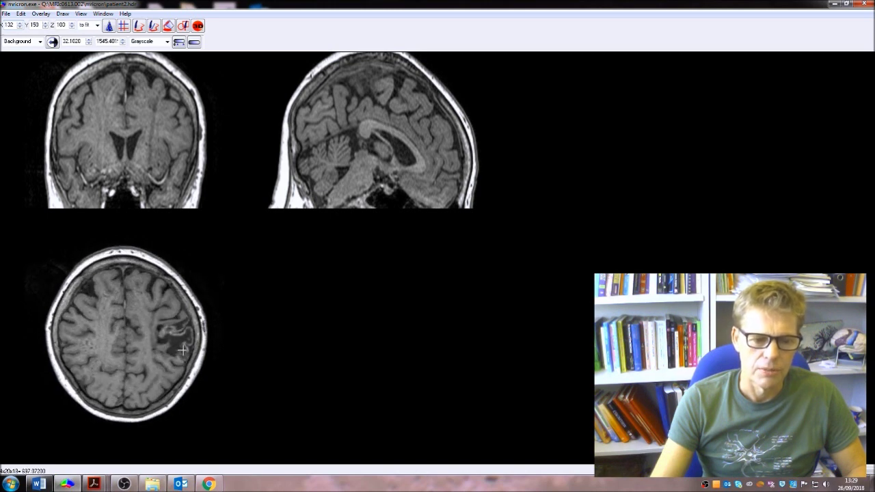
{"action": "scroll", "coordinate": [183, 351], "scroll_direction": "up", "scroll_amount": 3}
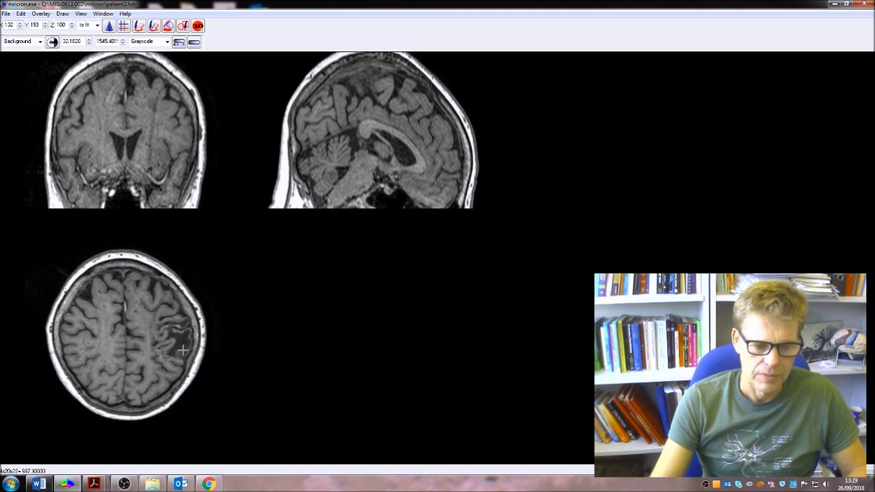
{"action": "mouse_move", "coordinate": [103, 483]}
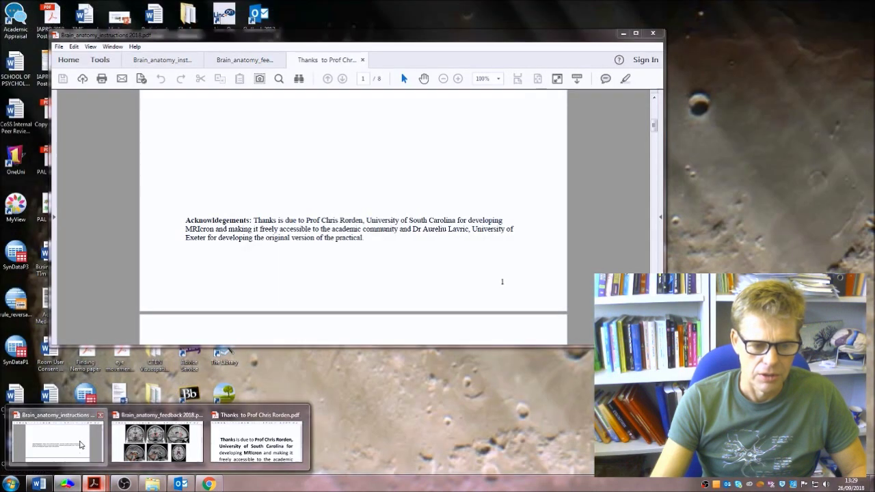
Read the Patient A and B descriptions in the instructions PDF, then return to MRIcron
{"action": "left_click", "coordinate": [80, 441]}
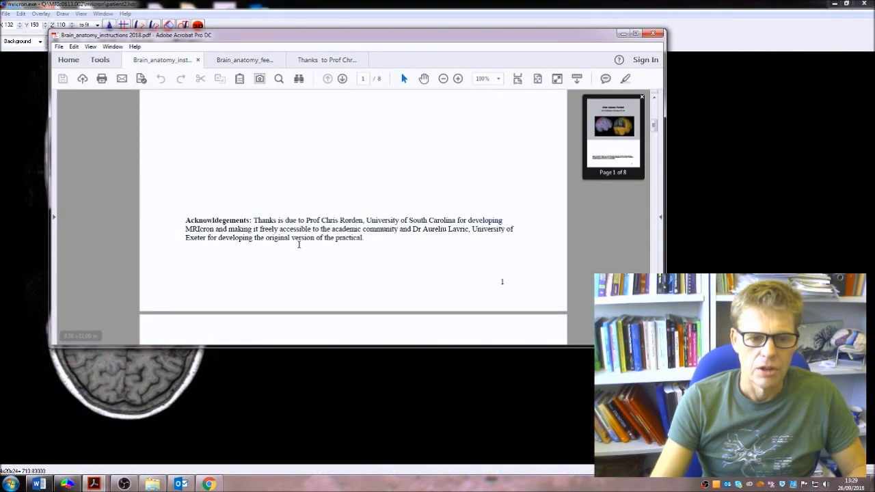
{"action": "left_click_drag", "start_coordinate": [654, 130], "coordinate": [654, 280]}
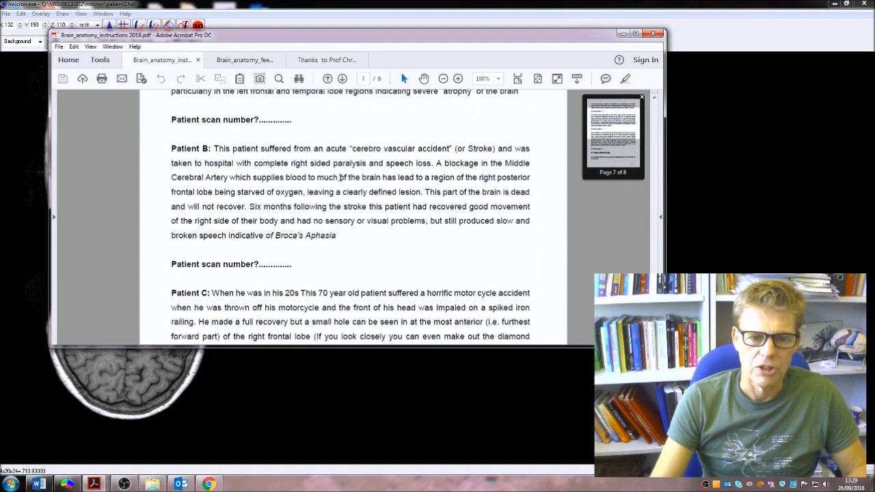
{"action": "scroll", "coordinate": [340, 178], "scroll_direction": "up", "scroll_amount": 10}
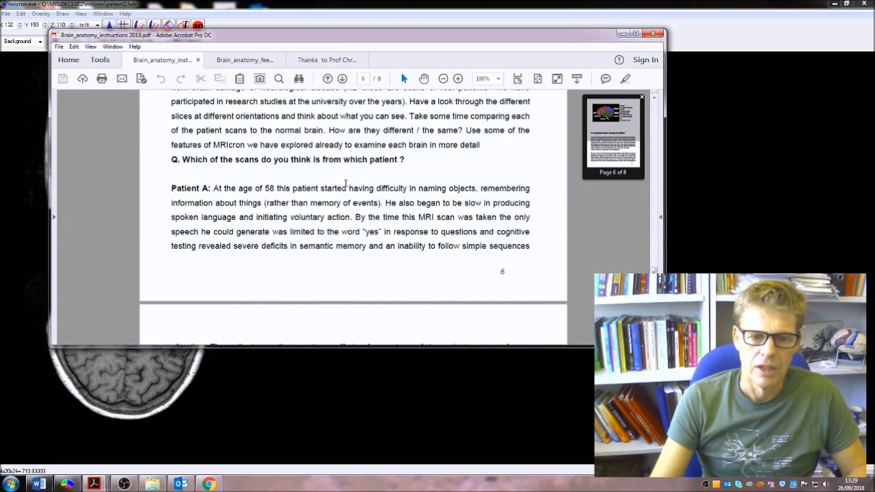
{"action": "scroll", "coordinate": [345, 182], "scroll_direction": "down", "scroll_amount": 10}
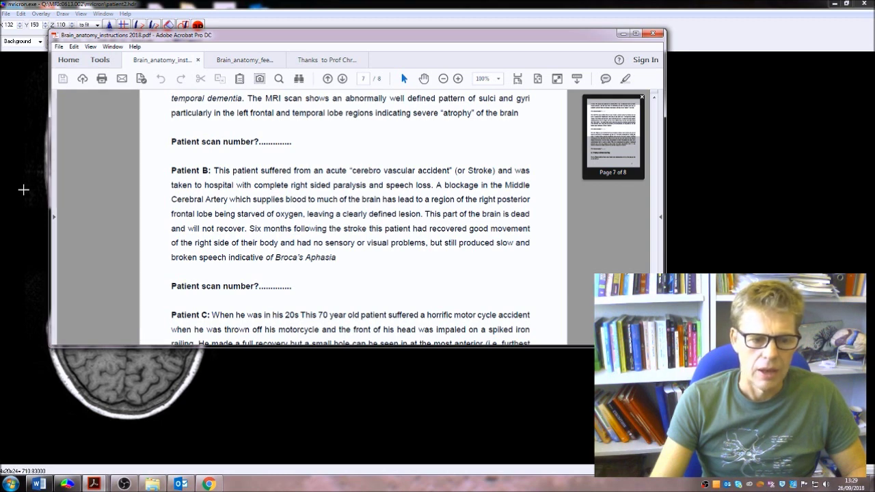
{"action": "left_click", "coordinate": [58, 4]}
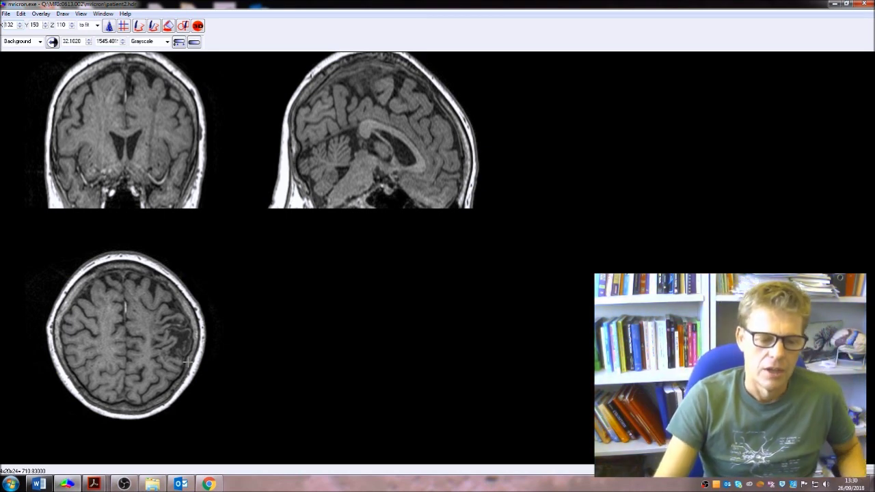
Scroll back to the lesion level and set the coronal slice through it at Y 132, Z 54
{"action": "scroll", "coordinate": [184, 340], "scroll_direction": "up", "scroll_amount": 1}
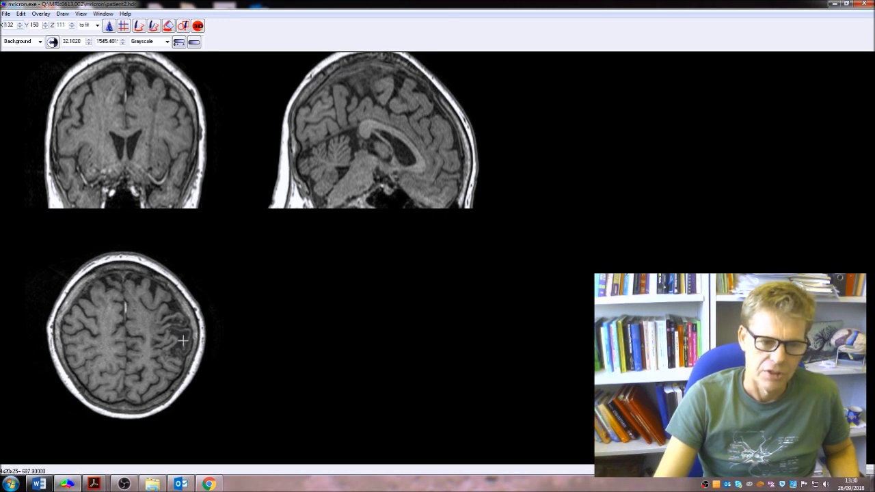
{"action": "scroll", "coordinate": [183, 339], "scroll_direction": "down", "scroll_amount": 11}
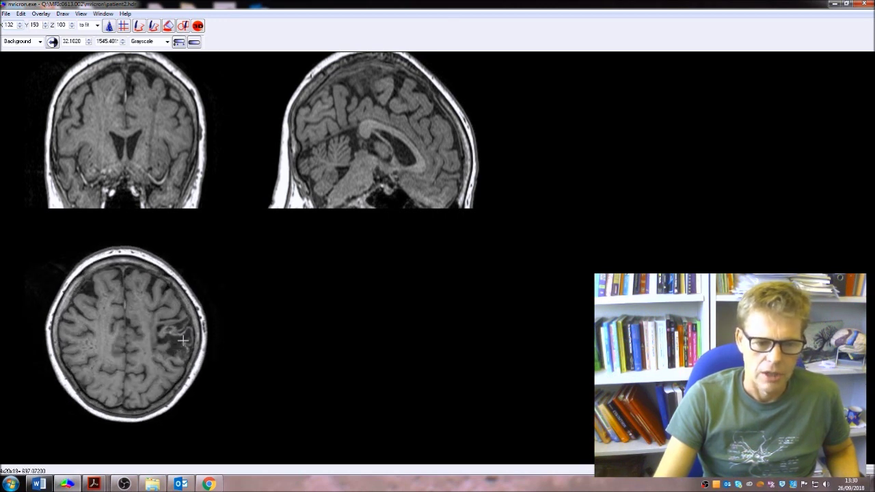
{"action": "scroll", "coordinate": [183, 340], "scroll_direction": "down", "scroll_amount": 10}
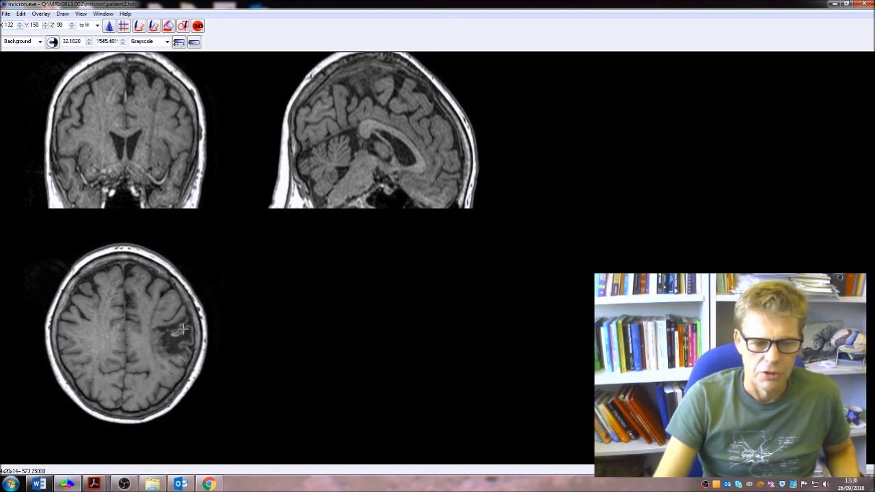
{"action": "left_click", "coordinate": [378, 156]}
Scroll up and down through patient2's slices across the damaged side
{"action": "scroll", "coordinate": [378, 156], "scroll_direction": "up", "scroll_amount": 8}
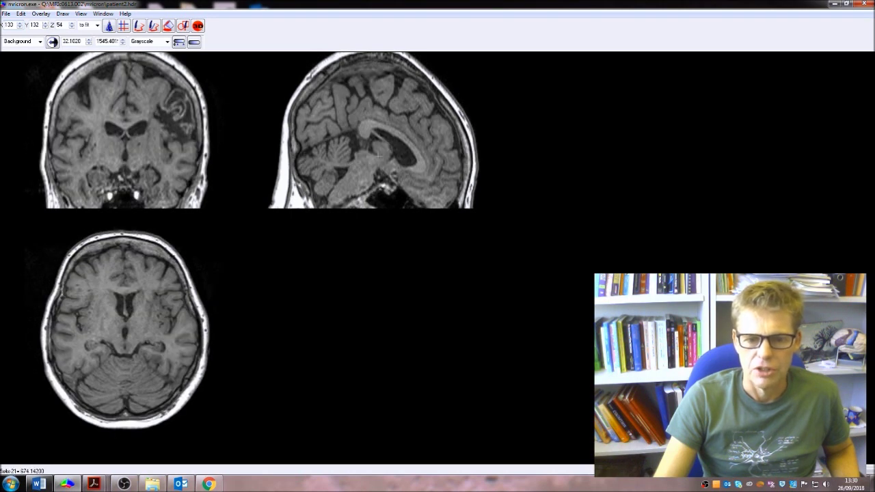
{"action": "scroll", "coordinate": [378, 156], "scroll_direction": "up", "scroll_amount": 14}
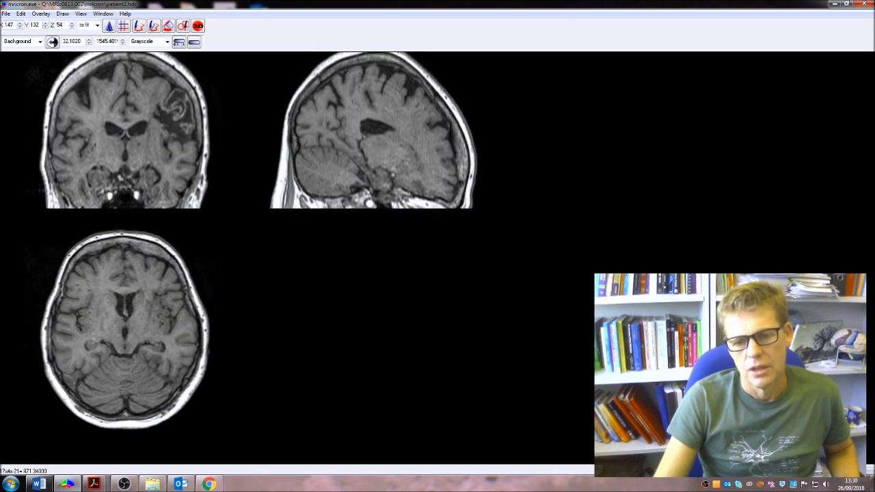
{"action": "scroll", "coordinate": [376, 152], "scroll_direction": "up", "scroll_amount": 17}
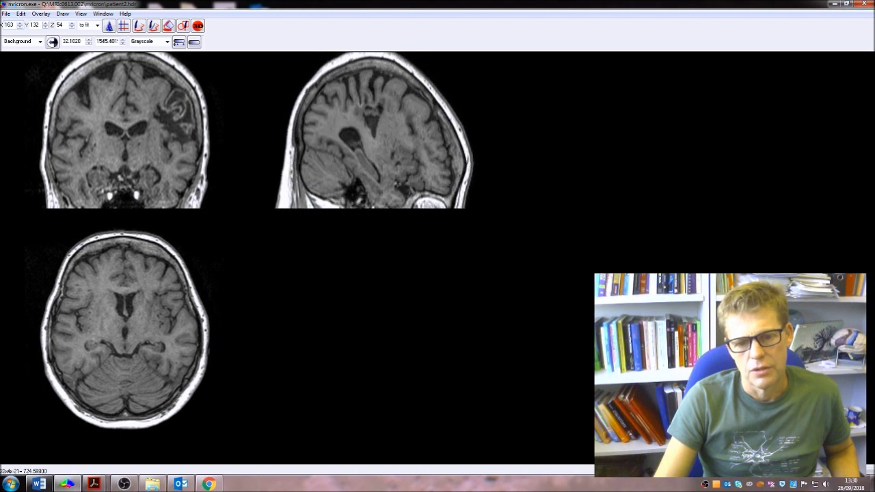
{"action": "scroll", "coordinate": [375, 152], "scroll_direction": "up", "scroll_amount": 10}
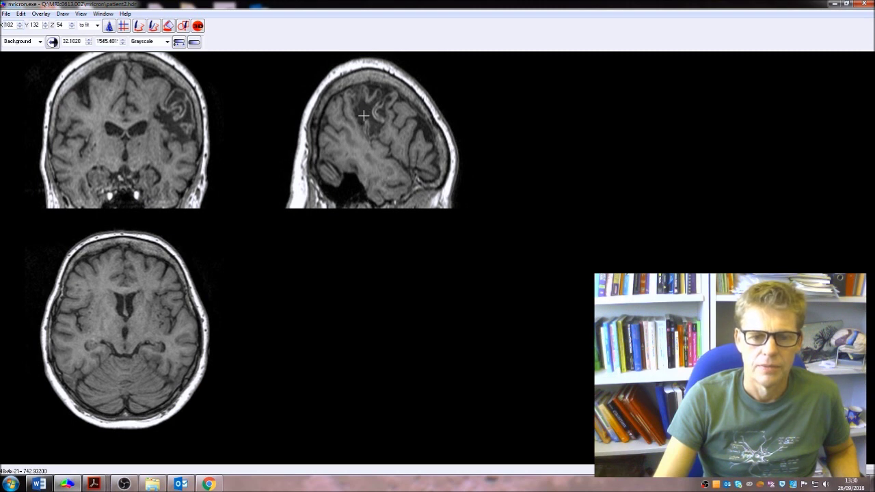
{"action": "scroll", "coordinate": [364, 113], "scroll_direction": "up", "scroll_amount": 2}
{"action": "scroll", "coordinate": [364, 116], "scroll_direction": "down", "scroll_amount": 12}
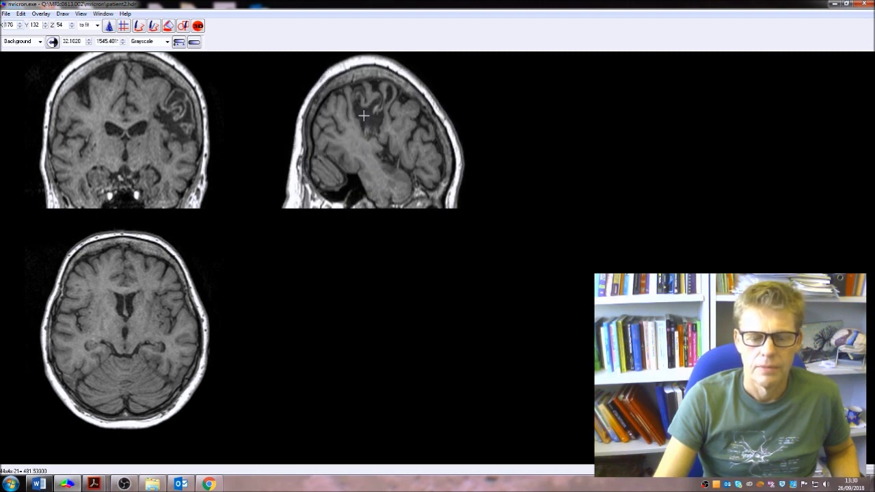
{"action": "scroll", "coordinate": [364, 116], "scroll_direction": "down", "scroll_amount": 3}
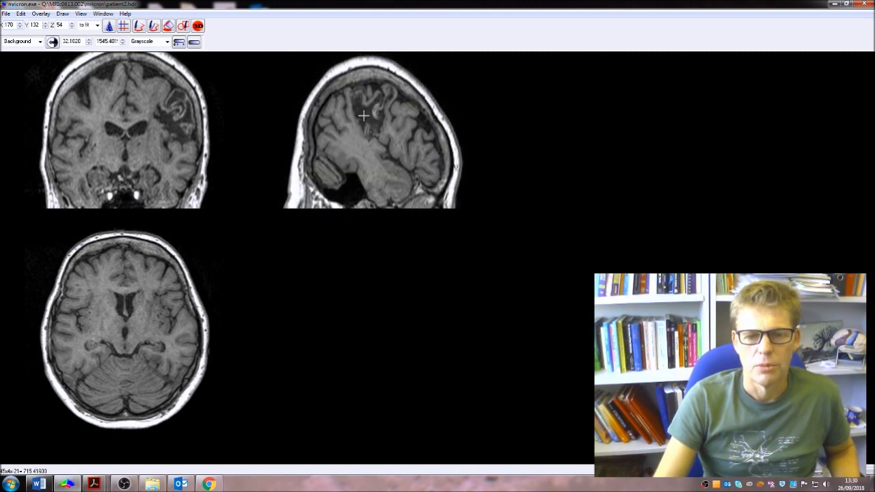
{"action": "scroll", "coordinate": [366, 127], "scroll_direction": "down", "scroll_amount": 2}
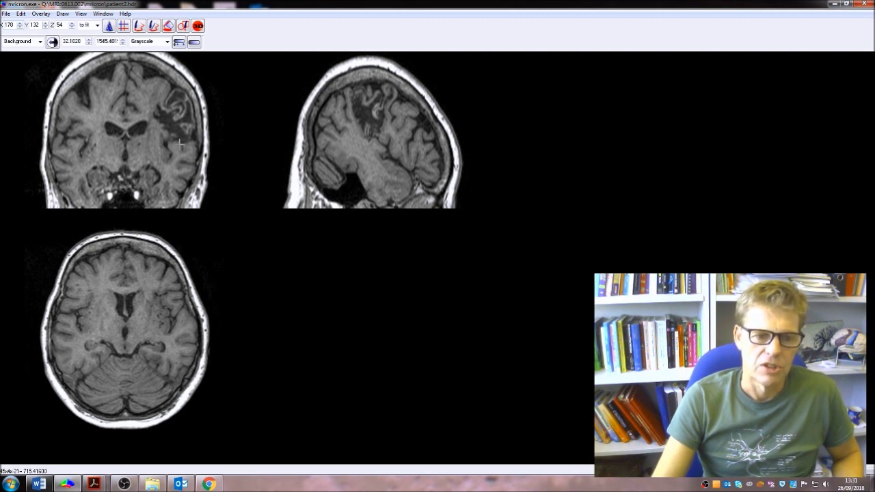
Page the sagittal, coronal and axial slices across the lesion, ending at X 103, Y 122, Z 97
{"action": "key", "text": "Right"}
{"action": "key", "text": "Right"}
{"action": "key", "text": "Right"}
{"action": "key", "text": "Right"}
{"action": "key", "text": "Right"}
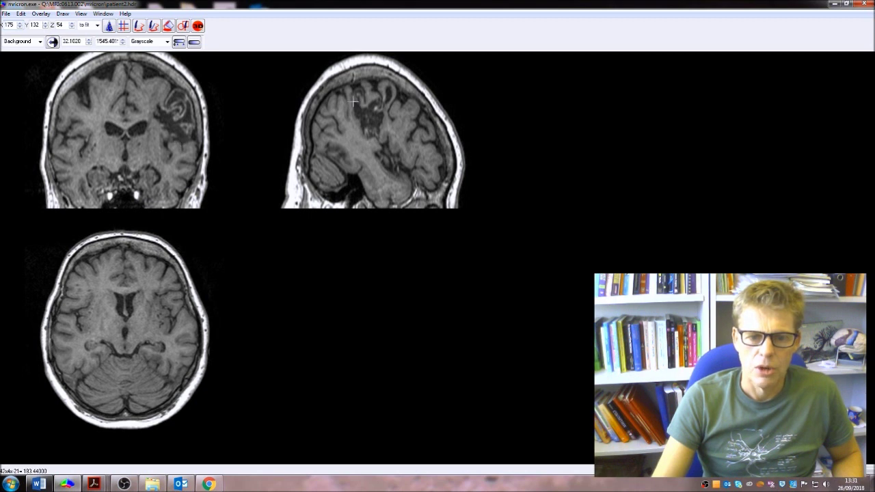
{"action": "left_click", "coordinate": [356, 110]}
{"action": "left_click", "coordinate": [183, 107]}
{"action": "key", "text": "Up"}
{"action": "key", "text": "Up"}
{"action": "key", "text": "Up"}
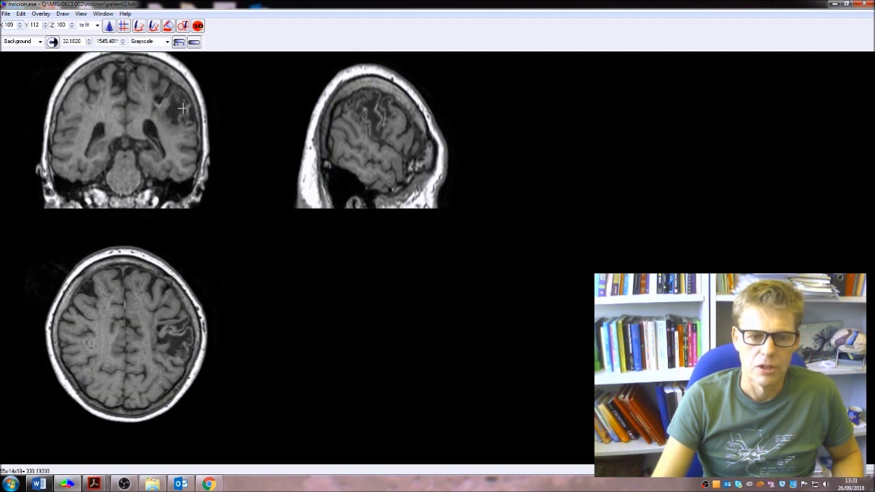
{"action": "key", "text": "Up"}
{"action": "key", "text": "Up"}
{"action": "key", "text": "Up"}
{"action": "key", "text": "Up"}
{"action": "key", "text": "Up"}
{"action": "key", "text": "Up"}
{"action": "key", "text": "Up"}
{"action": "key", "text": "Up"}
{"action": "key", "text": "Up"}
{"action": "key", "text": "Up"}
{"action": "key", "text": "Up"}
{"action": "key", "text": "Up"}
{"action": "key", "text": "Up"}
{"action": "key", "text": "Up"}
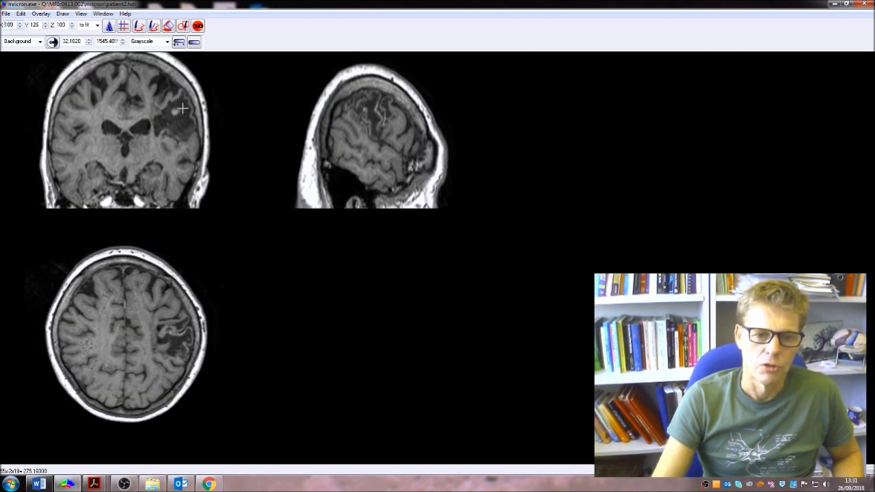
{"action": "key", "text": "Up"}
{"action": "key", "text": "Up"}
{"action": "key", "text": "Up"}
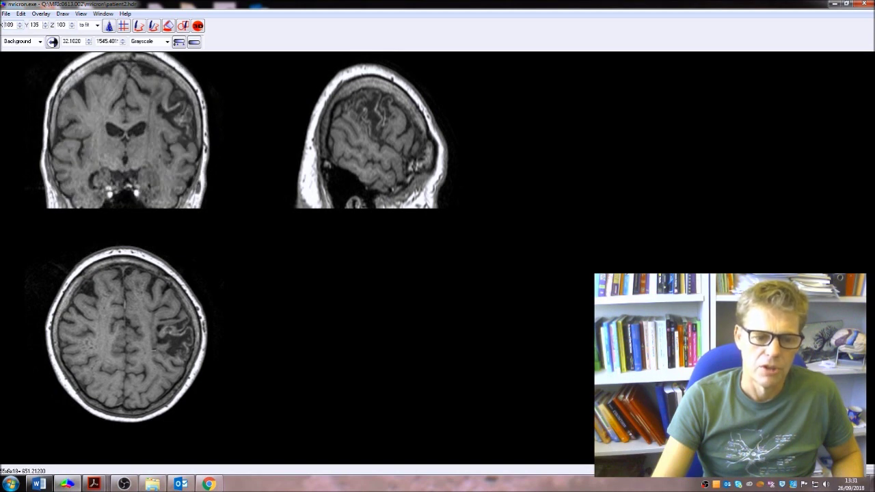
{"action": "left_click", "coordinate": [177, 336]}
{"action": "key", "text": "Up"}
{"action": "key", "text": "Up"}
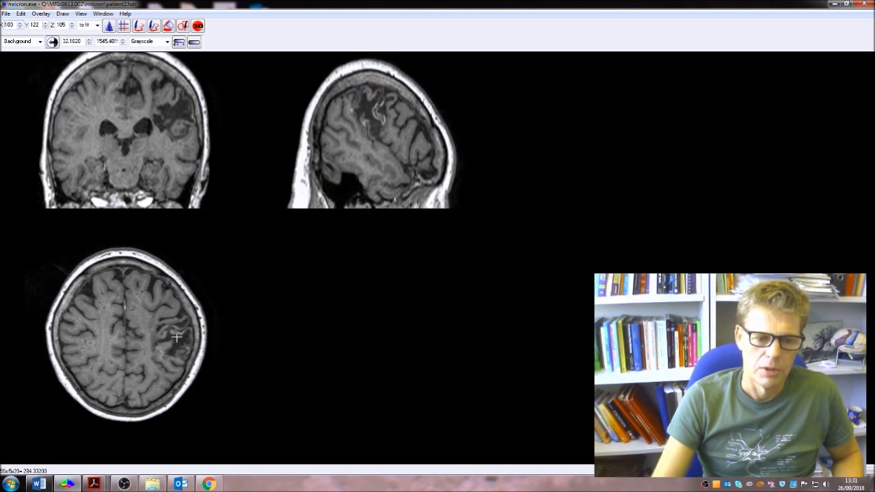
{"action": "key", "text": "Down"}
{"action": "key", "text": "Down"}
{"action": "key", "text": "Down"}
{"action": "key", "text": "Down"}
{"action": "key", "text": "Down"}
{"action": "key", "text": "Down"}
{"action": "key", "text": "Down"}
{"action": "key", "text": "Down"}
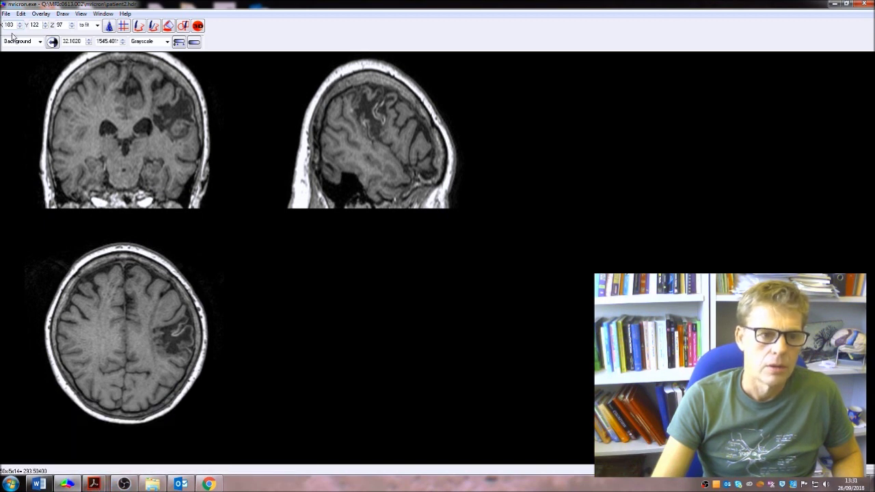
Load the patient3.hdr scan as the background image
{"action": "left_click", "coordinate": [5, 13]}
{"action": "left_click", "coordinate": [21, 23]}
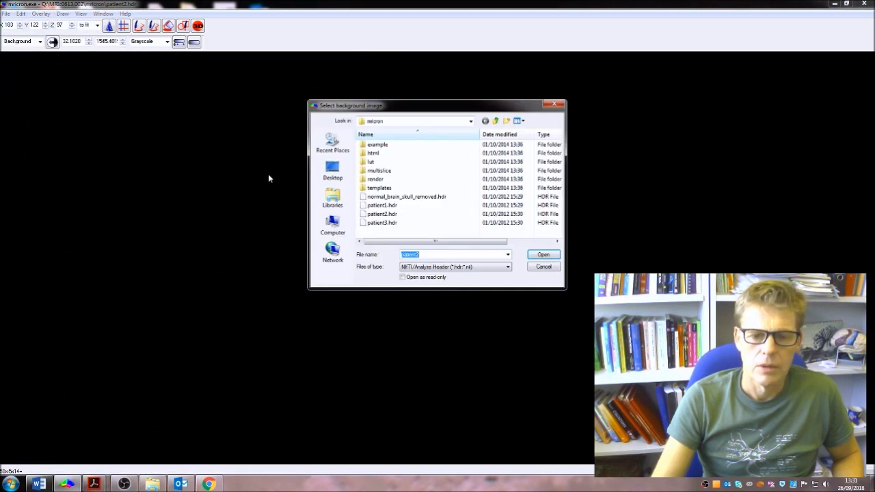
{"action": "left_click", "coordinate": [382, 222]}
{"action": "left_click", "coordinate": [543, 255]}
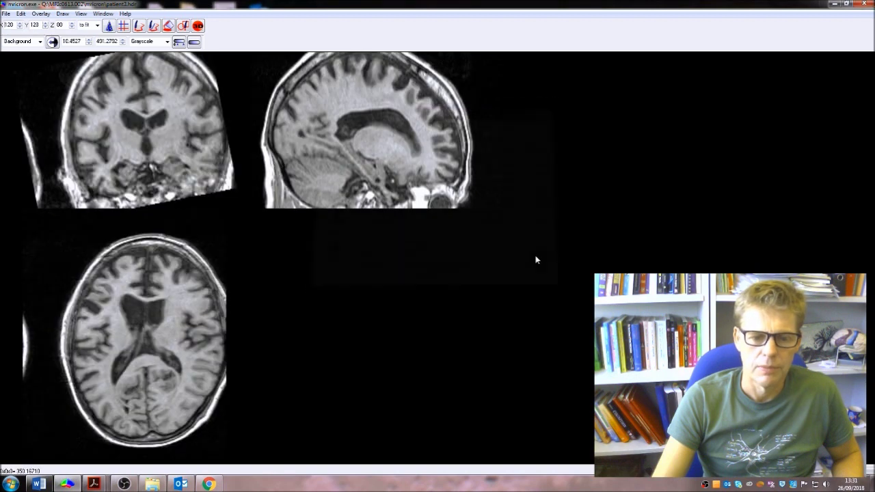
Scroll through patient3's slices and jump lower in the brain to show the enlarged ventricles
{"action": "scroll", "coordinate": [153, 268], "scroll_direction": "up", "scroll_amount": 2}
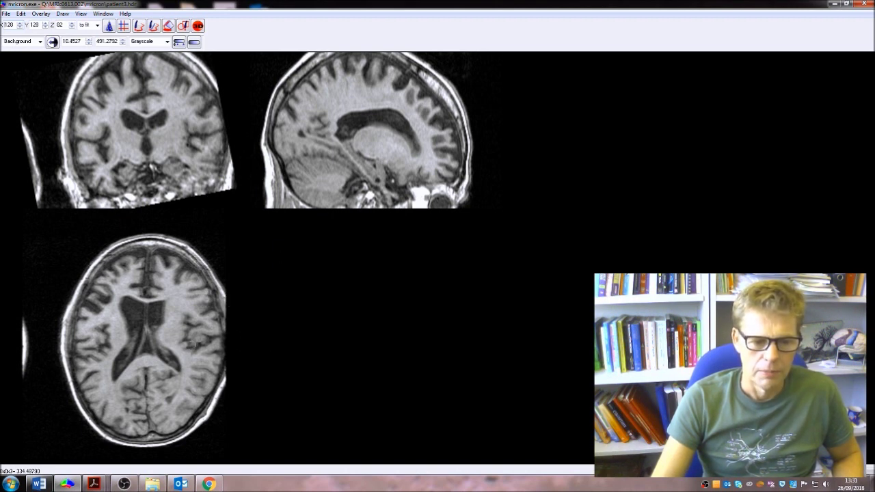
{"action": "scroll", "coordinate": [192, 326], "scroll_direction": "up", "scroll_amount": 18}
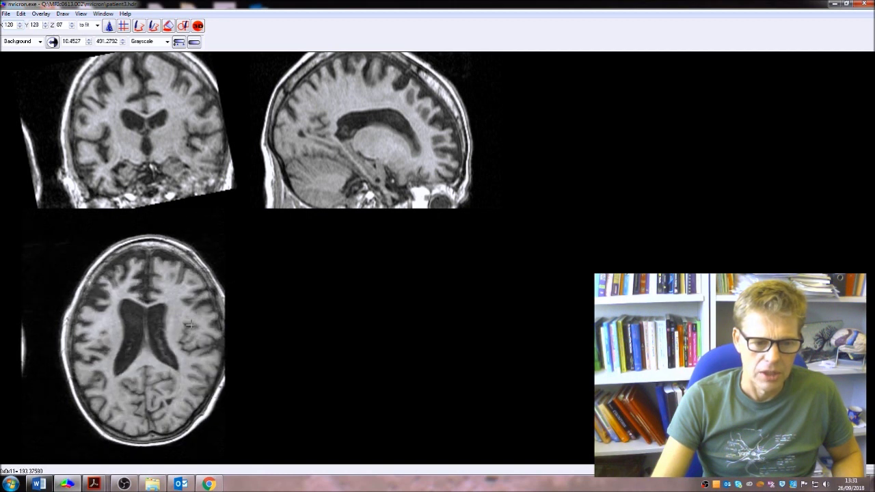
{"action": "scroll", "coordinate": [192, 326], "scroll_direction": "up", "scroll_amount": 10}
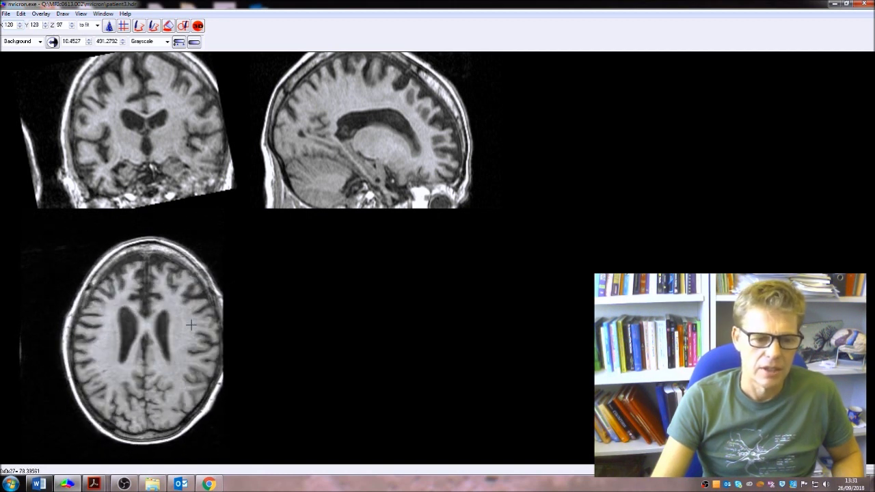
{"action": "scroll", "coordinate": [192, 326], "scroll_direction": "up", "scroll_amount": 20}
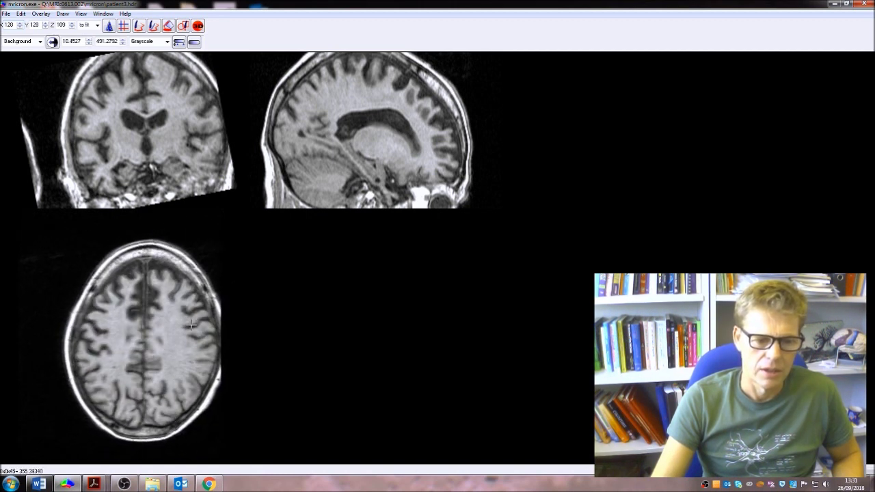
{"action": "scroll", "coordinate": [191, 326], "scroll_direction": "up", "scroll_amount": 7}
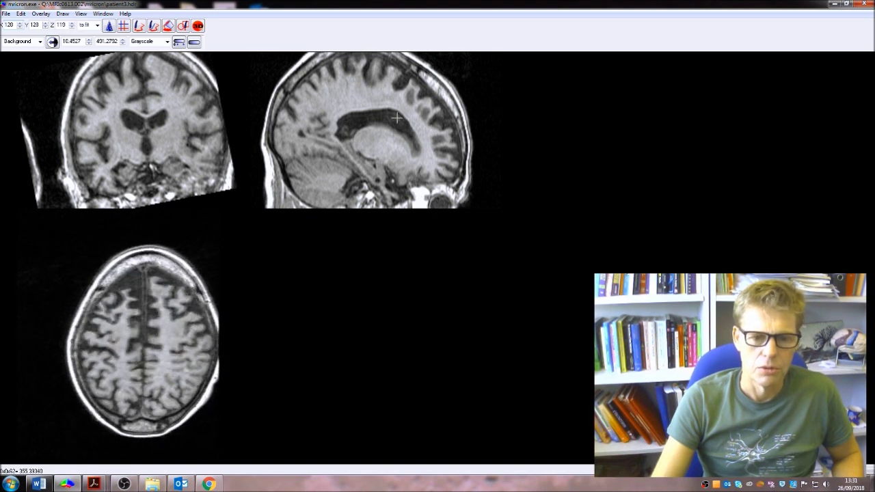
{"action": "left_click", "coordinate": [403, 132]}
Browse the axial slices from a new point to X 211, Y 142, Z 102, then bring up the File menu
{"action": "scroll", "coordinate": [402, 133], "scroll_direction": "down", "scroll_amount": 6}
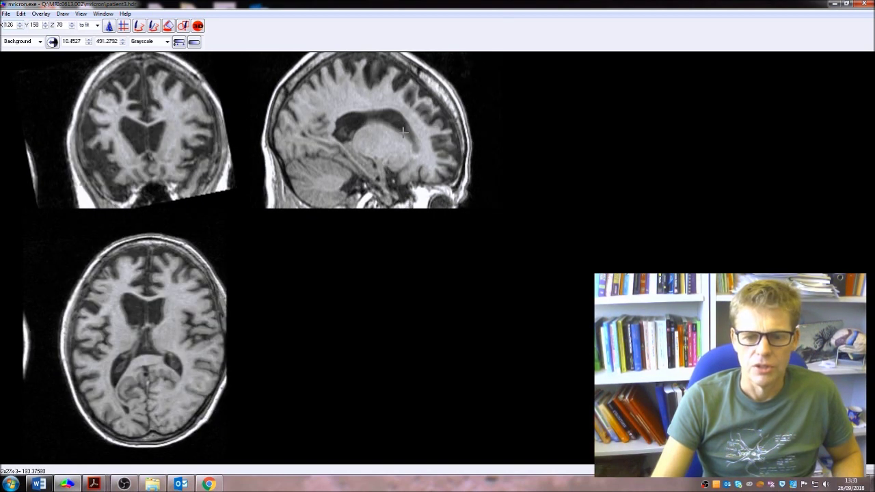
{"action": "scroll", "coordinate": [402, 132], "scroll_direction": "down", "scroll_amount": 11}
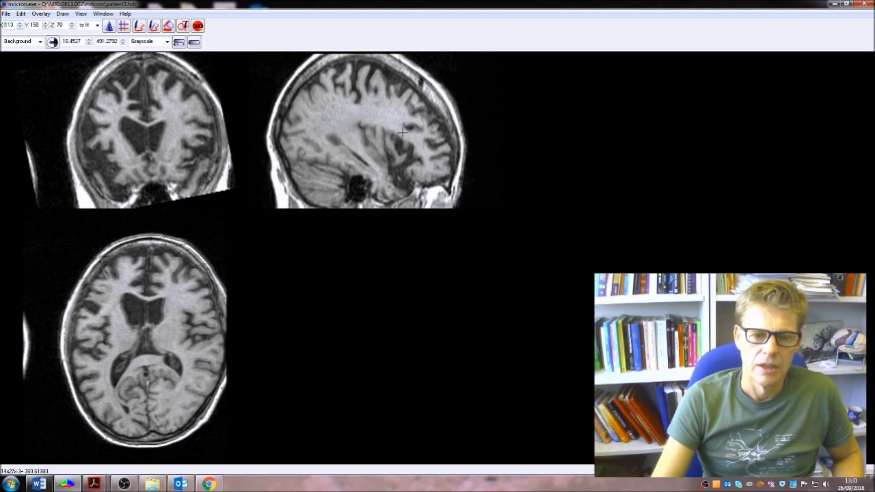
{"action": "scroll", "coordinate": [403, 132], "scroll_direction": "up", "scroll_amount": 14}
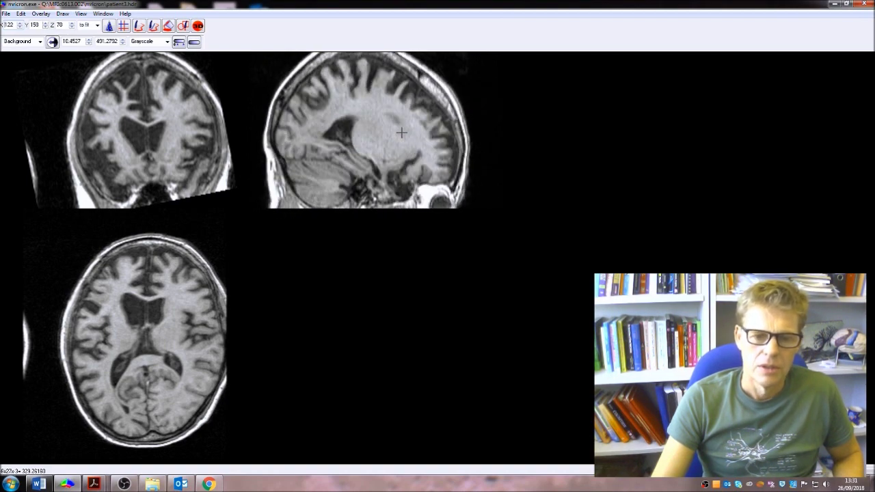
{"action": "scroll", "coordinate": [400, 132], "scroll_direction": "up", "scroll_amount": 10}
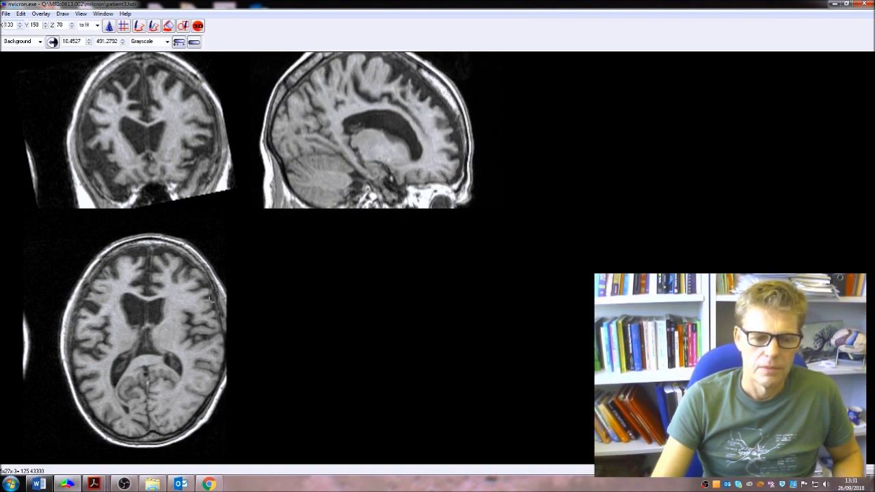
{"action": "left_click", "coordinate": [205, 322]}
{"action": "scroll", "coordinate": [204, 320], "scroll_direction": "up", "scroll_amount": 17}
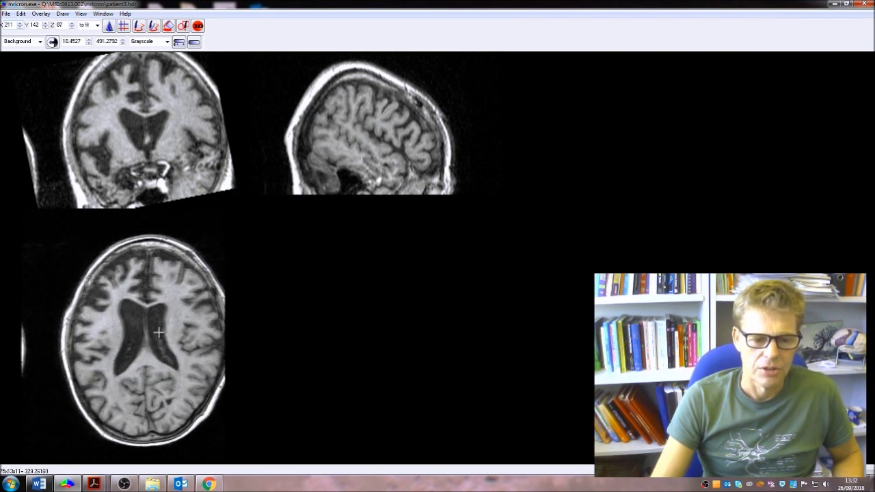
{"action": "scroll", "coordinate": [150, 327], "scroll_direction": "up", "scroll_amount": 4}
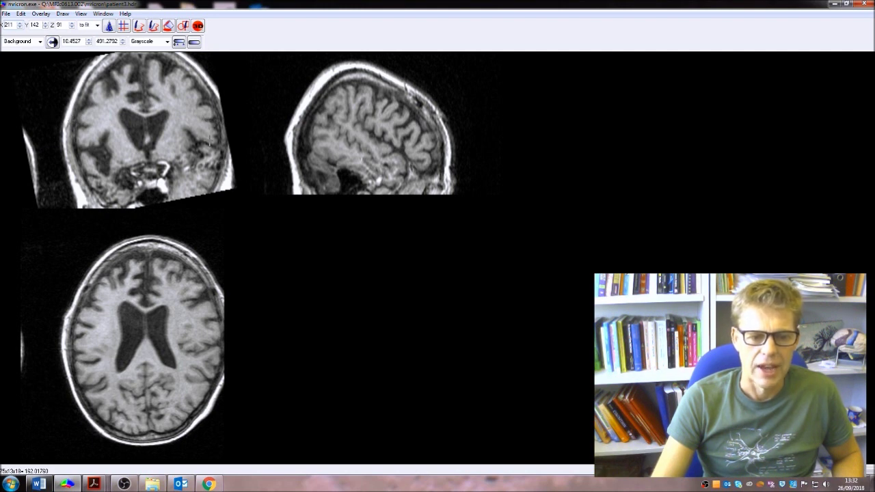
{"action": "scroll", "coordinate": [171, 338], "scroll_direction": "up", "scroll_amount": 4}
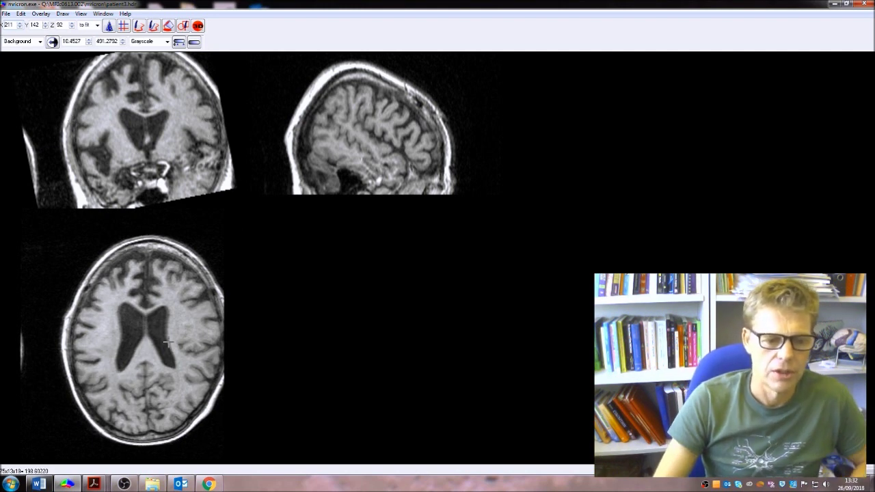
{"action": "scroll", "coordinate": [165, 345], "scroll_direction": "up", "scroll_amount": 7}
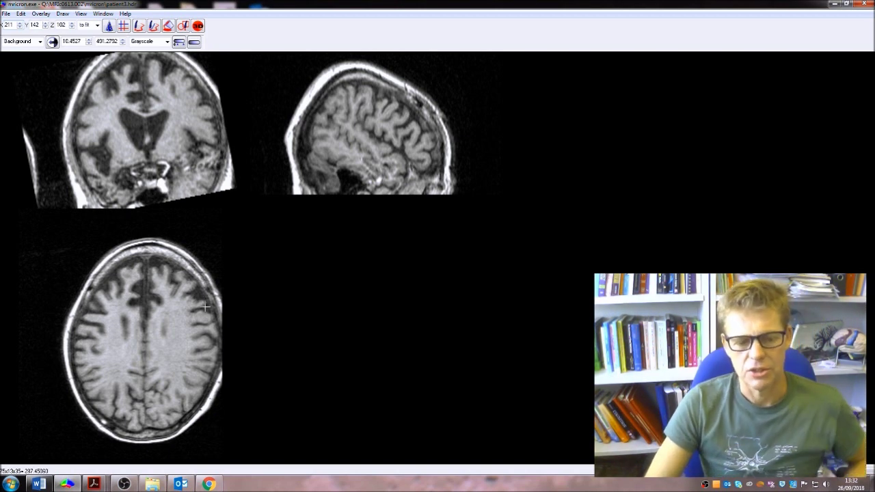
{"action": "left_click", "coordinate": [6, 13]}
Close all images and load normal_brain_skull_removed.hdr
{"action": "left_click", "coordinate": [20, 53]}
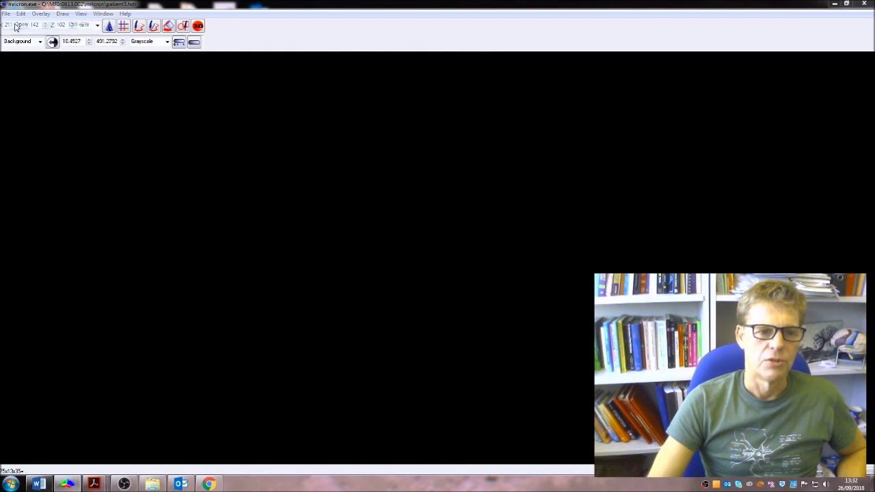
{"action": "key", "text": "ctrl+o"}
{"action": "left_click", "coordinate": [407, 196]}
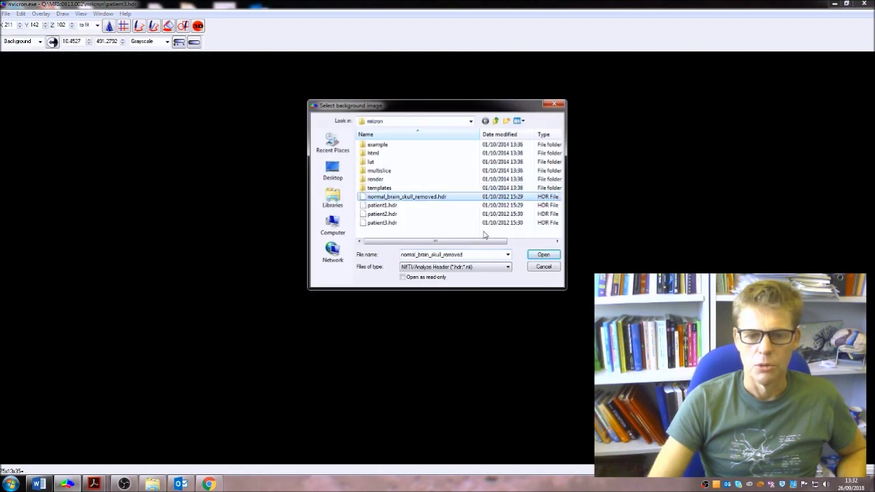
{"action": "left_click", "coordinate": [543, 255]}
Load the templates/ch2.nii.gz template and browse its slices for comparison
{"action": "left_click", "coordinate": [6, 14]}
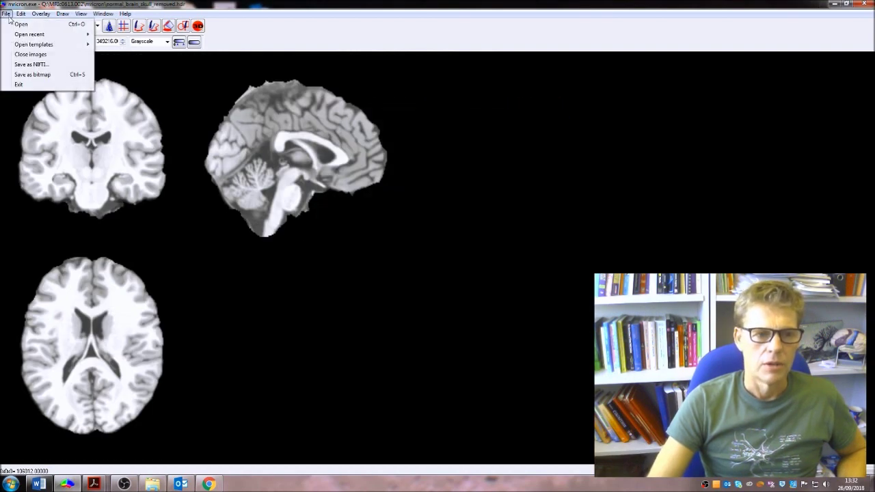
{"action": "left_click", "coordinate": [14, 21]}
{"action": "double_click", "coordinate": [385, 188]}
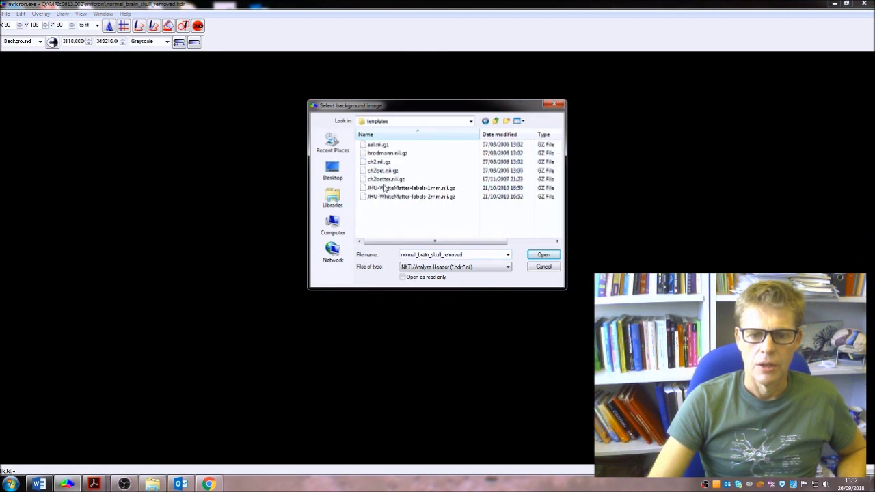
{"action": "left_click", "coordinate": [384, 165]}
{"action": "left_click", "coordinate": [543, 255]}
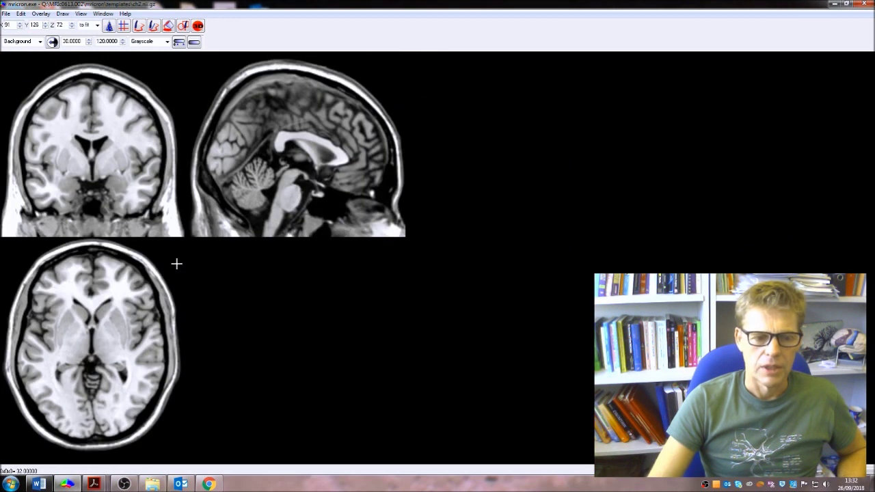
{"action": "scroll", "coordinate": [134, 277], "scroll_direction": "up", "scroll_amount": 8}
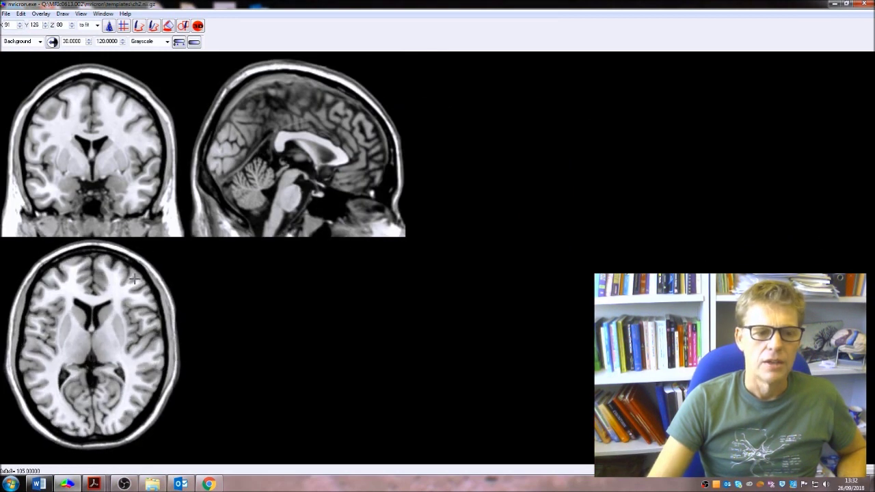
{"action": "left_click", "coordinate": [121, 152]}
{"action": "left_click", "coordinate": [333, 143]}
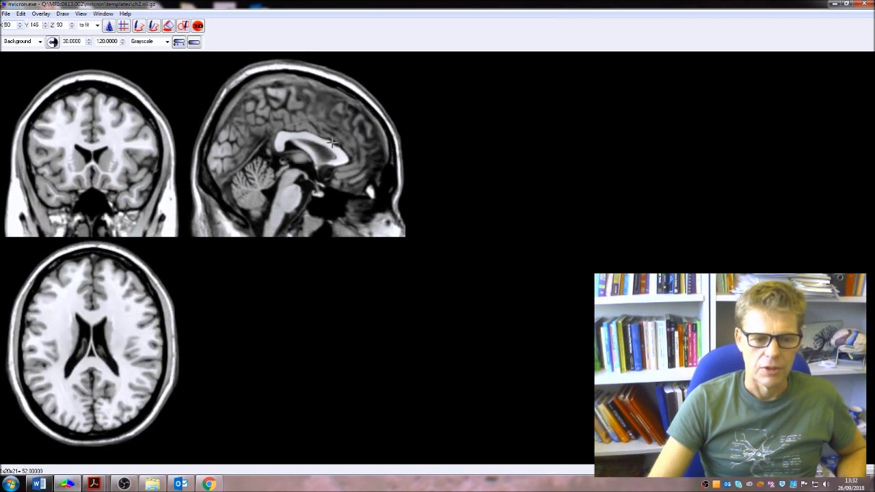
{"action": "scroll", "coordinate": [333, 143], "scroll_direction": "up", "scroll_amount": 3}
Reload patient3.hdr from the scans folder as the background image
{"action": "left_click", "coordinate": [7, 14]}
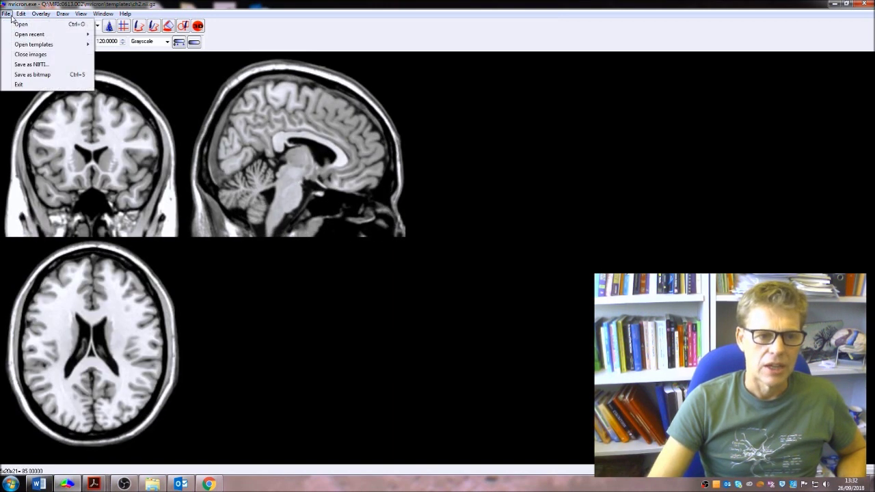
{"action": "left_click", "coordinate": [21, 24]}
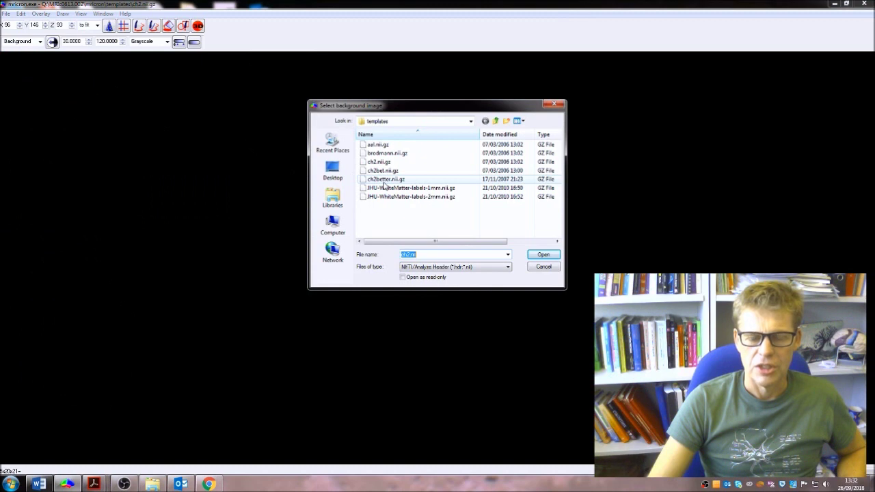
{"action": "left_click", "coordinate": [498, 121]}
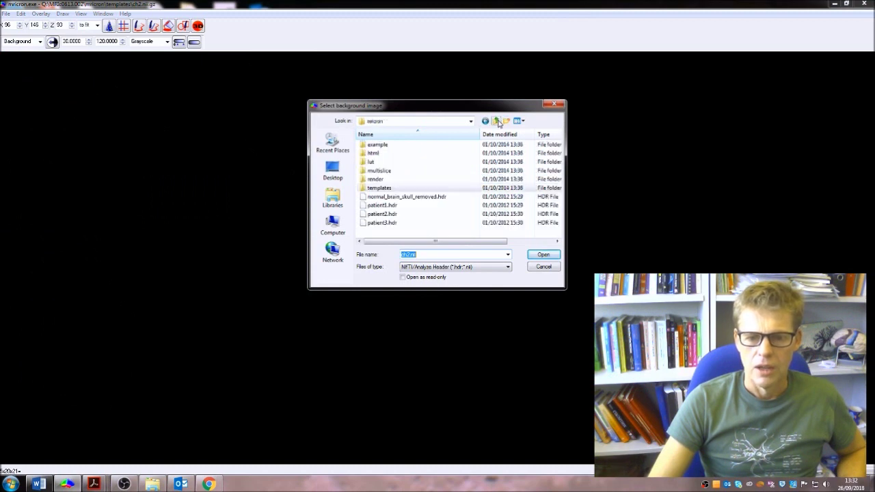
{"action": "left_click", "coordinate": [416, 224]}
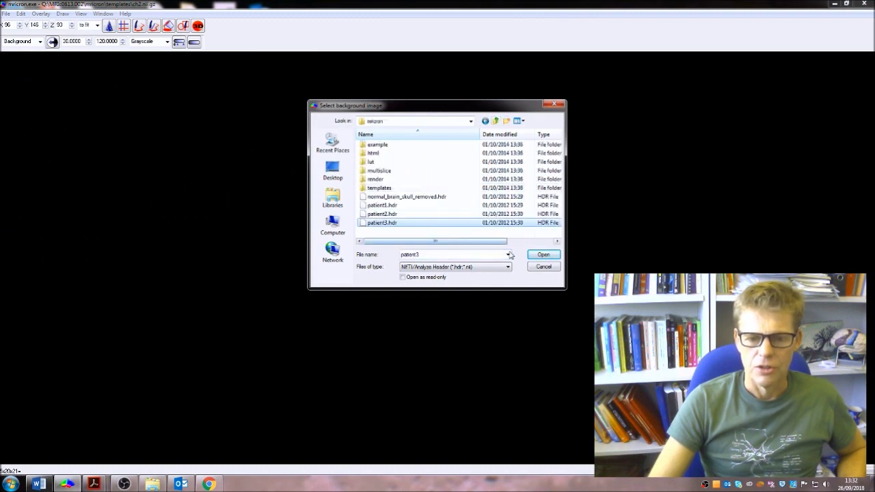
{"action": "left_click", "coordinate": [543, 255]}
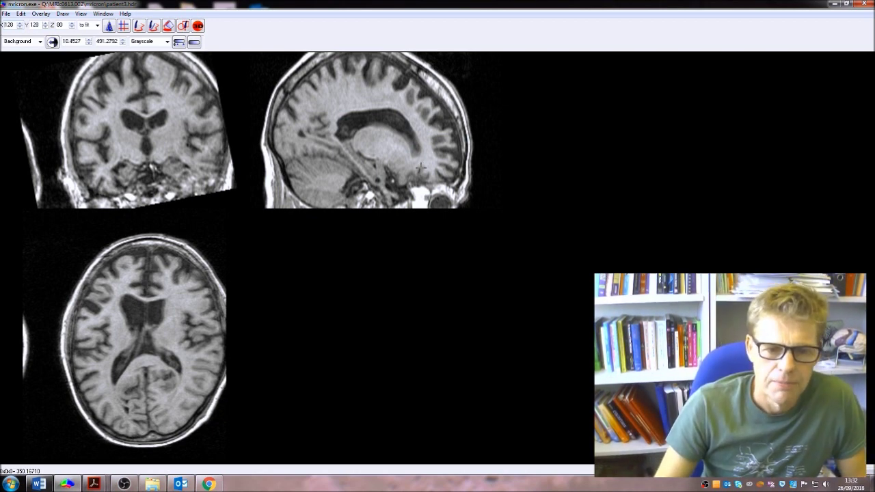
Inspect the patient's scan by repositioning the crosshair on the sagittal and coronal slices
{"action": "left_click", "coordinate": [117, 294]}
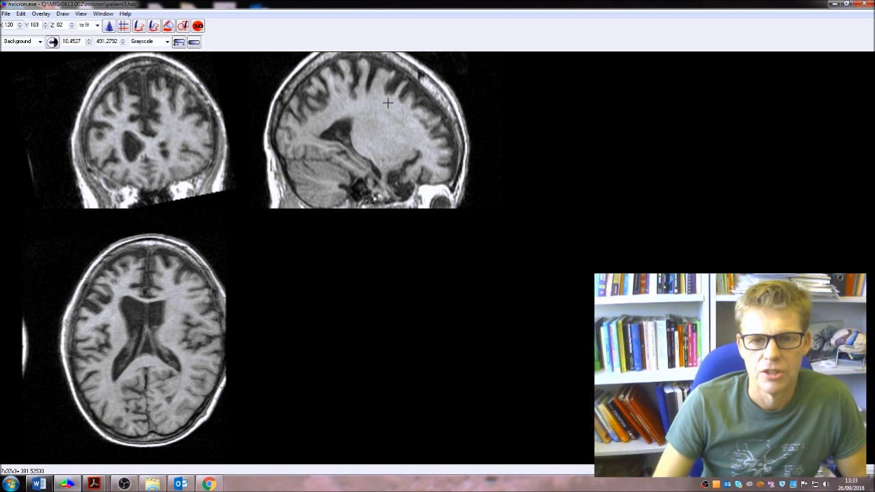
{"action": "left_click", "coordinate": [391, 128]}
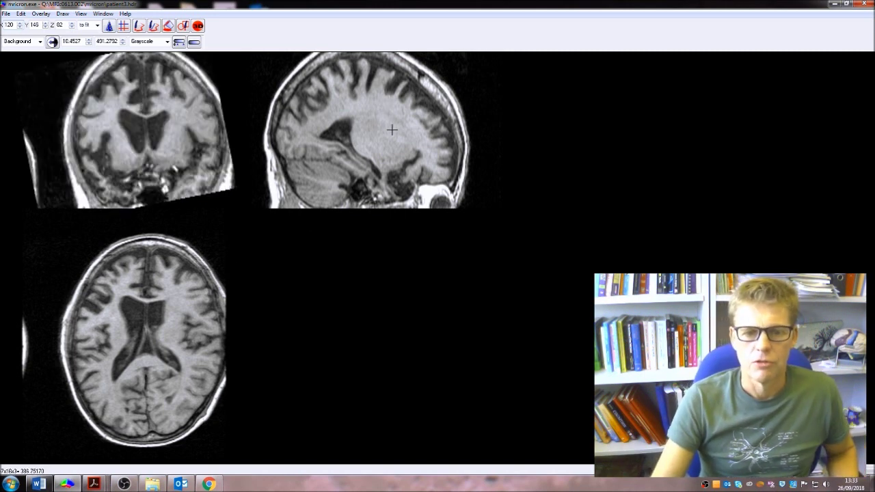
{"action": "scroll", "coordinate": [392, 128], "scroll_direction": "down", "scroll_amount": 2}
{"action": "scroll", "coordinate": [390, 128], "scroll_direction": "up", "scroll_amount": 1}
{"action": "scroll", "coordinate": [391, 127], "scroll_direction": "down", "scroll_amount": 5}
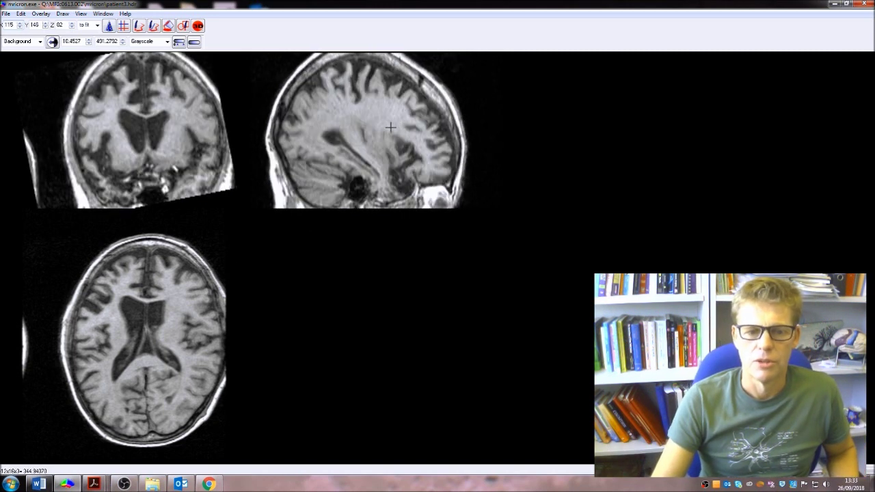
{"action": "left_click", "coordinate": [195, 124]}
{"action": "scroll", "coordinate": [196, 125], "scroll_direction": "up", "scroll_amount": 4}
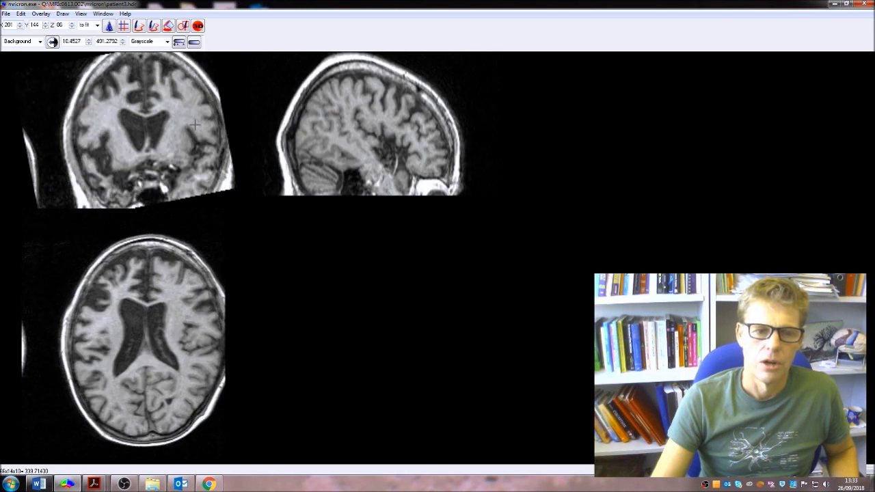
{"action": "scroll", "coordinate": [196, 125], "scroll_direction": "up", "scroll_amount": 3}
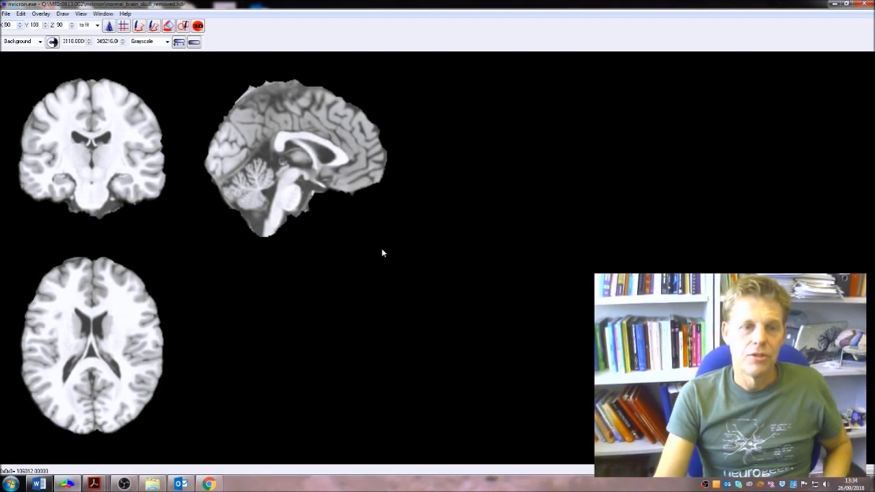
Reposition the crosshair, then switch the colour scheme from redgray to NIH
{"action": "left_click", "coordinate": [96, 186]}
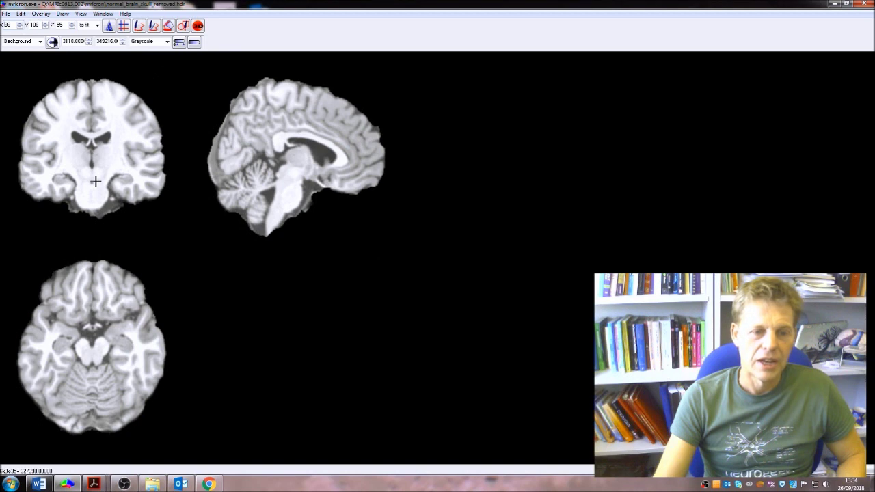
{"action": "scroll", "coordinate": [93, 178], "scroll_direction": "up", "scroll_amount": 15}
{"action": "scroll", "coordinate": [93, 177], "scroll_direction": "up", "scroll_amount": 1}
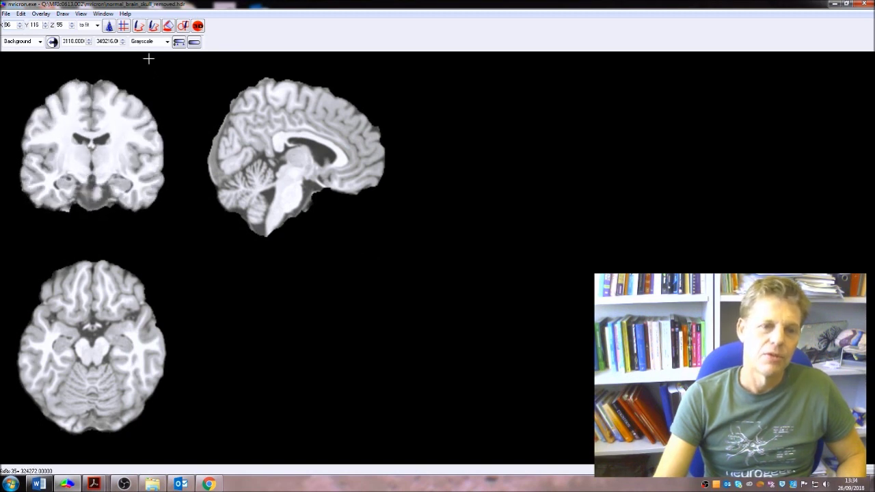
{"action": "left_click", "coordinate": [153, 42]}
{"action": "left_click", "coordinate": [145, 149]}
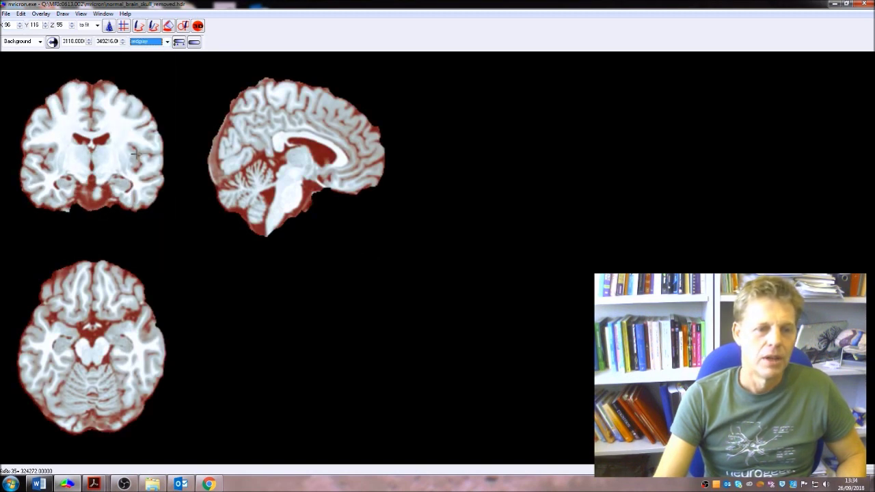
{"action": "left_click", "coordinate": [166, 43]}
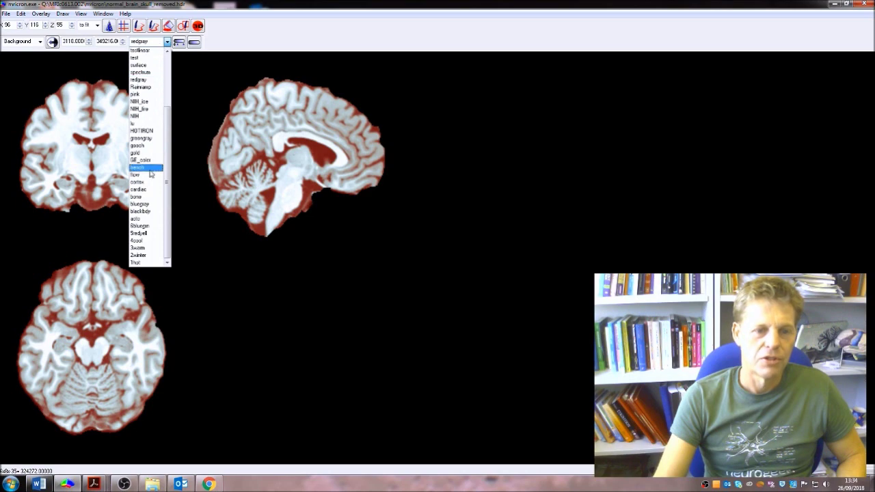
{"action": "left_click", "coordinate": [145, 169]}
{"action": "key", "text": "Down"}
{"action": "key", "text": "Down"}
{"action": "key", "text": "Down"}
{"action": "key", "text": "Down"}
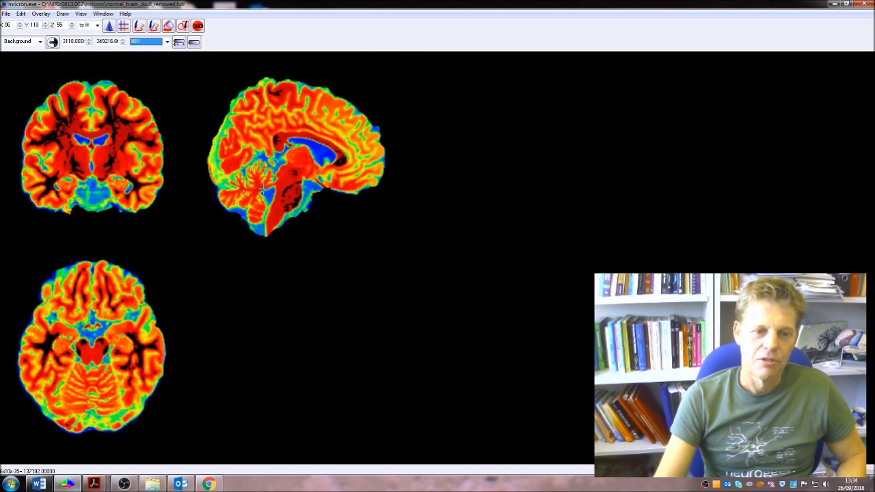
Open the Save as bitmap dialog, check the file types, and cancel without saving
{"action": "left_click", "coordinate": [6, 15]}
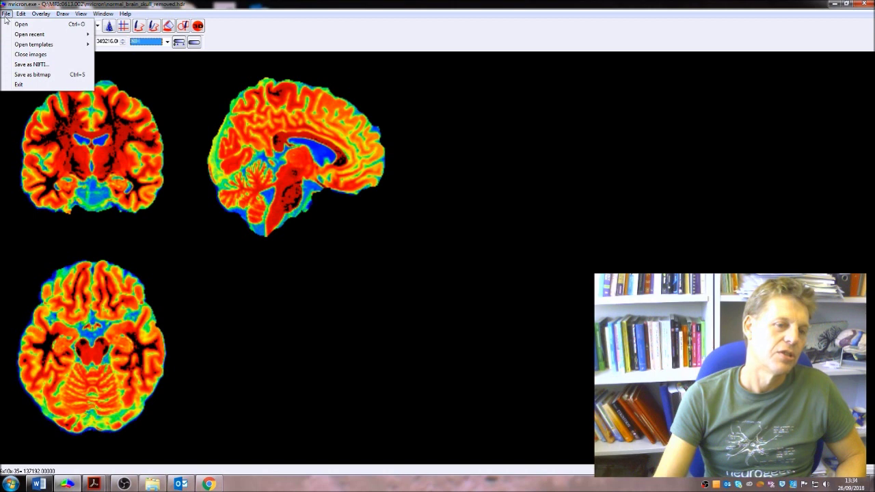
{"action": "left_click", "coordinate": [33, 74]}
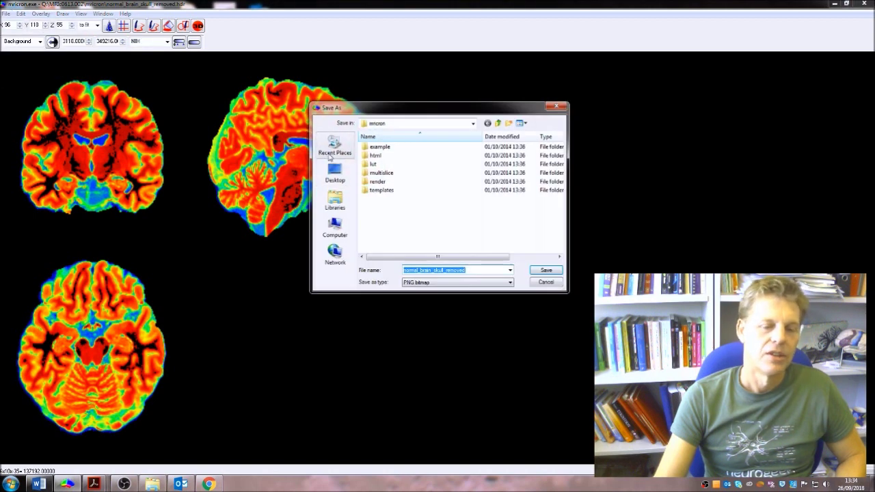
{"action": "left_click", "coordinate": [452, 285]}
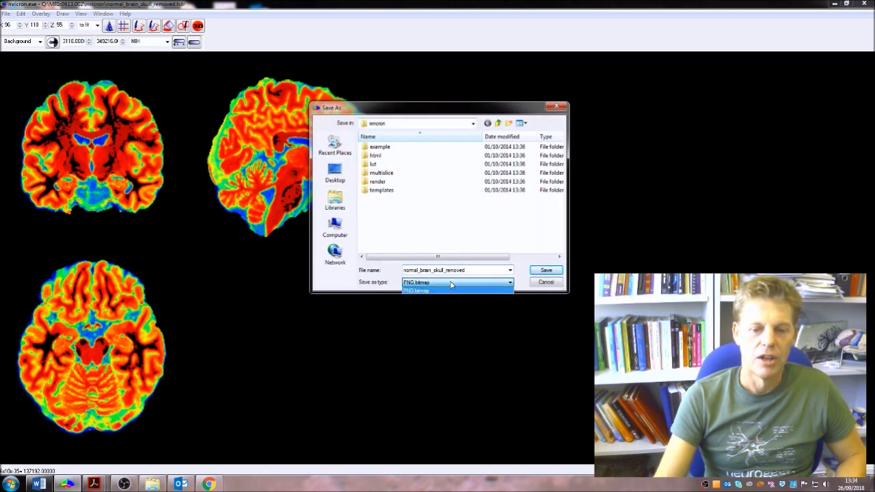
{"action": "left_click", "coordinate": [546, 283]}
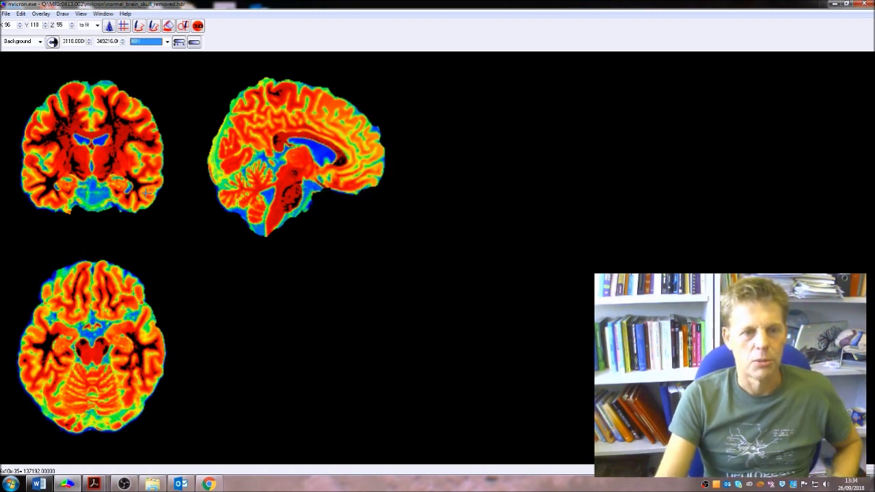
Open the 3D volume render, lower elevation to -45, and nudge the azimuth slightly
{"action": "left_click", "coordinate": [97, 14]}
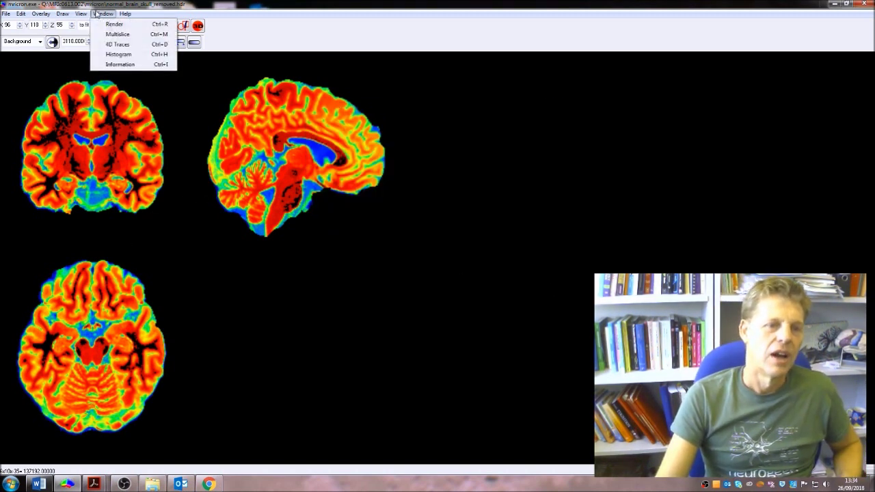
{"action": "left_click", "coordinate": [113, 24]}
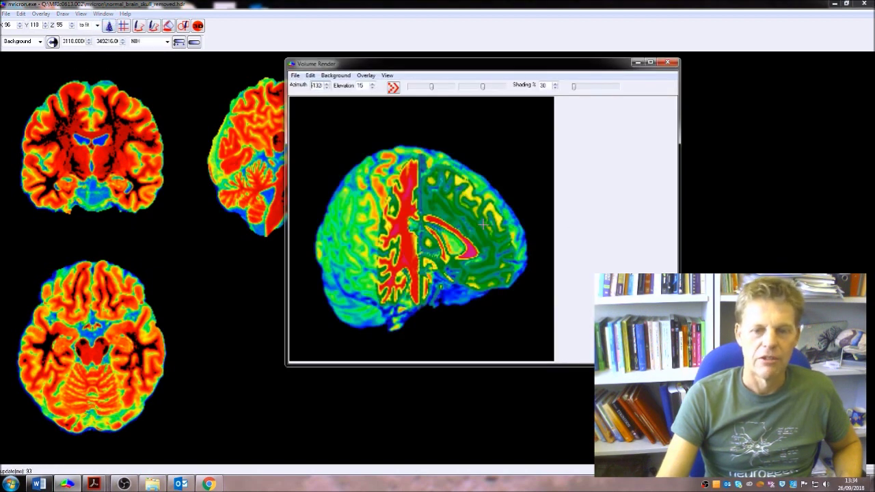
{"action": "left_click", "coordinate": [372, 88]}
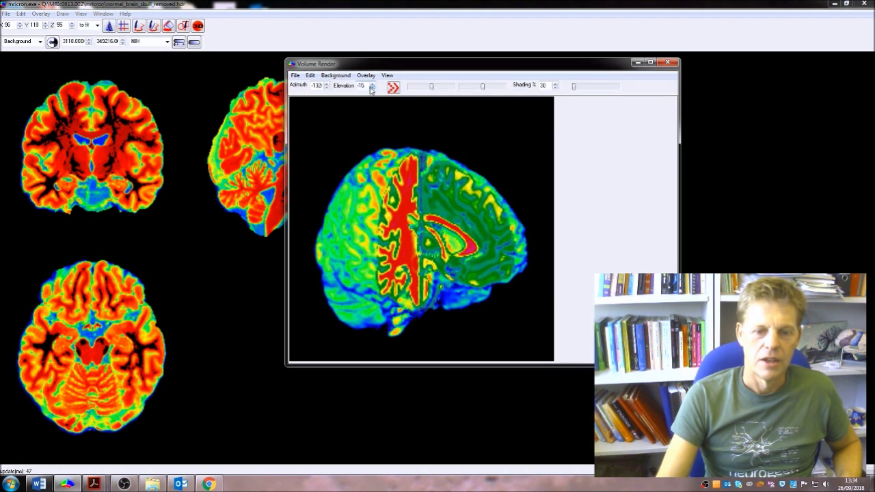
{"action": "left_click", "coordinate": [372, 88]}
{"action": "left_click", "coordinate": [327, 87]}
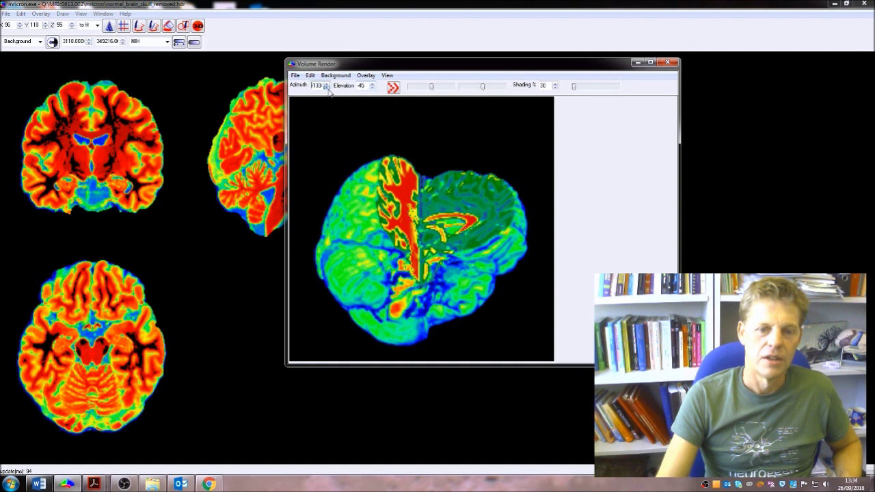
{"action": "left_click", "coordinate": [327, 88]}
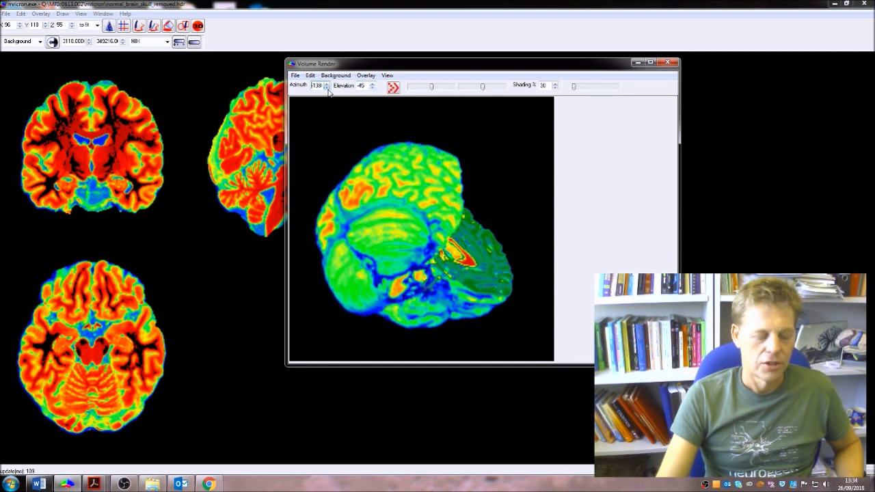